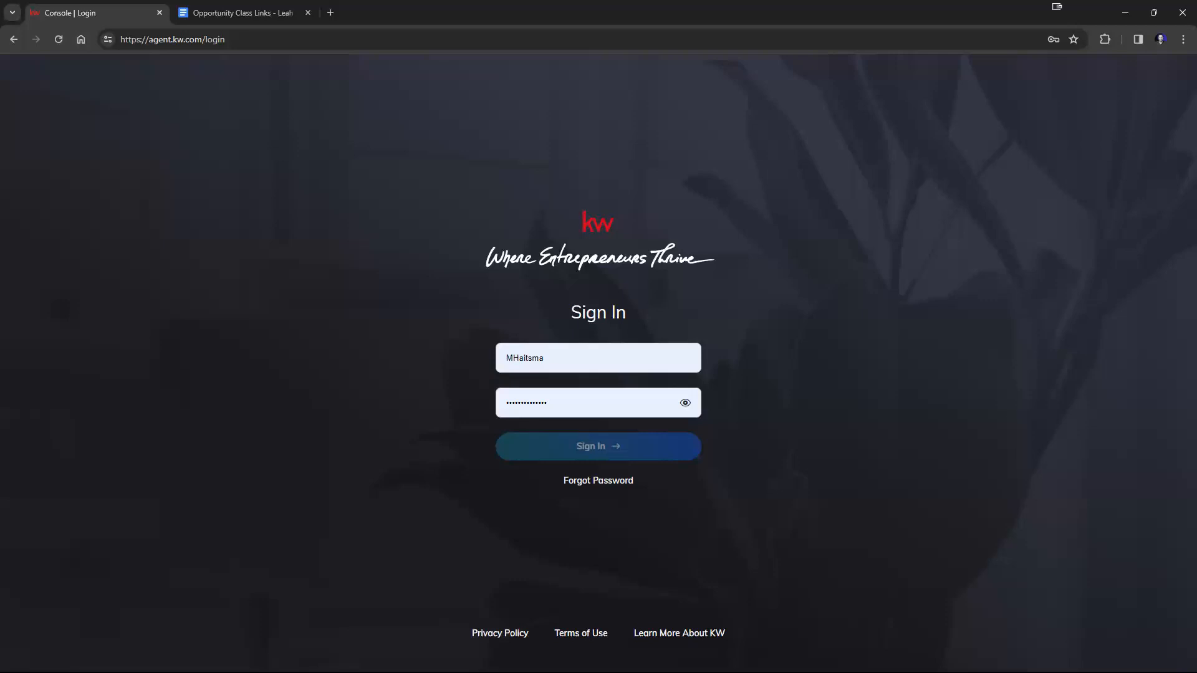
Sign in to the agent account, filling the username and password fields from the second saved login.
click(612, 349)
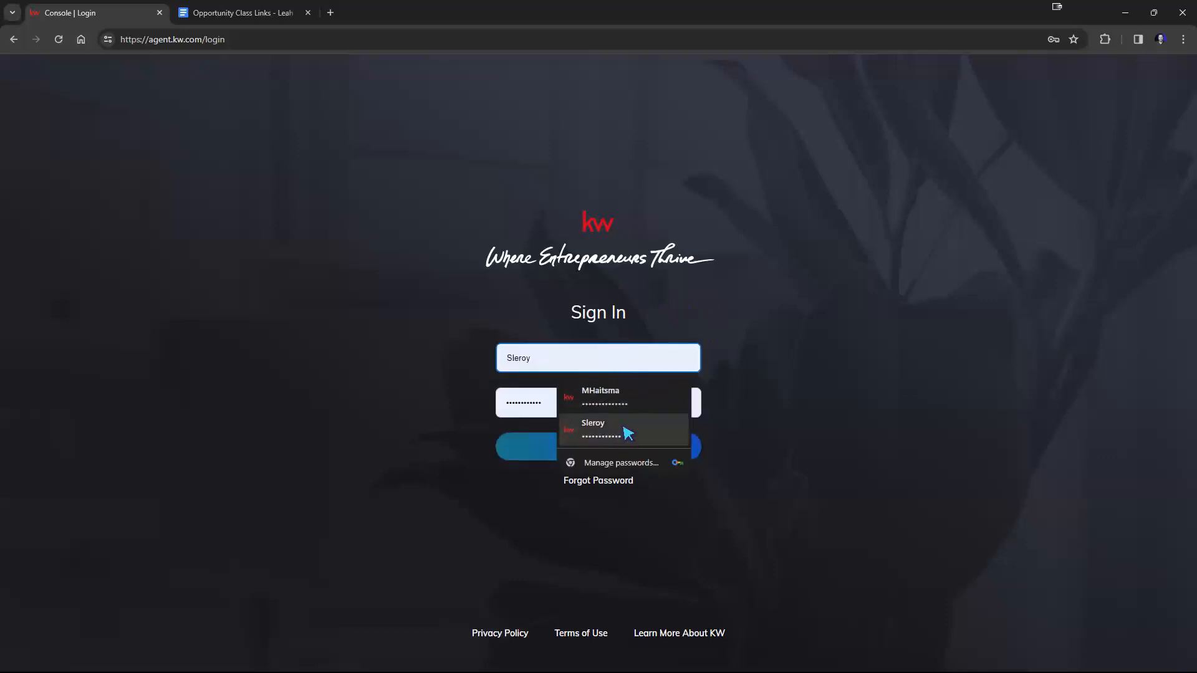
click(628, 432)
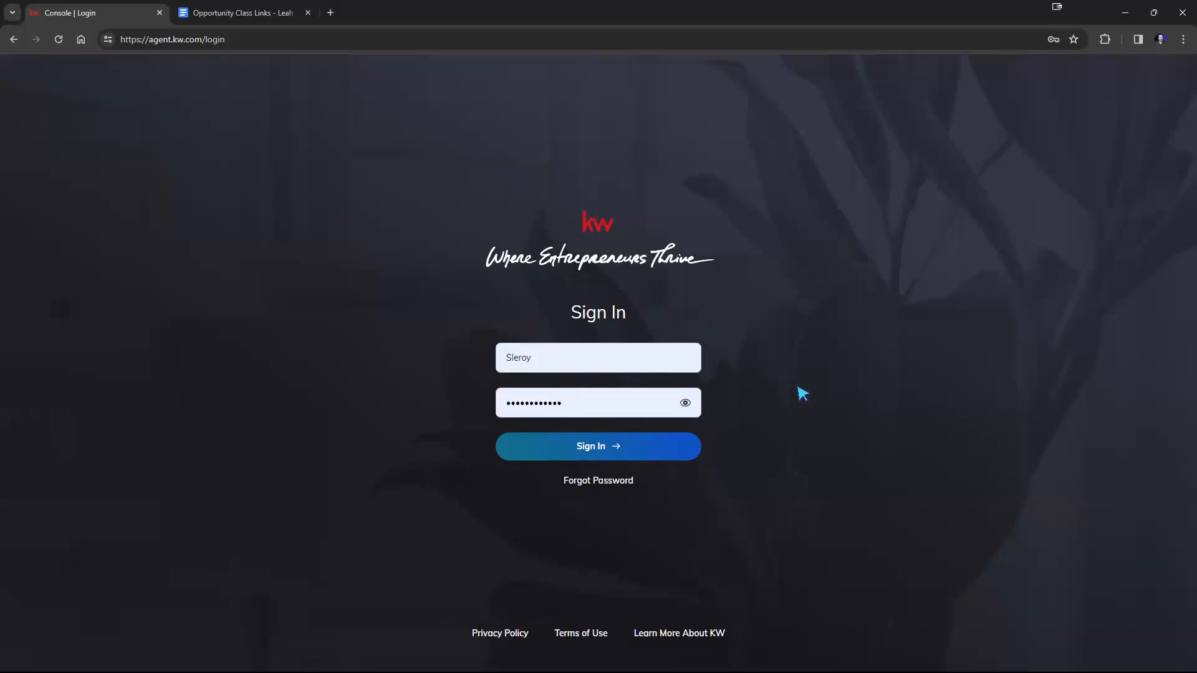
click(149, 40)
drag(148, 40, 203, 40)
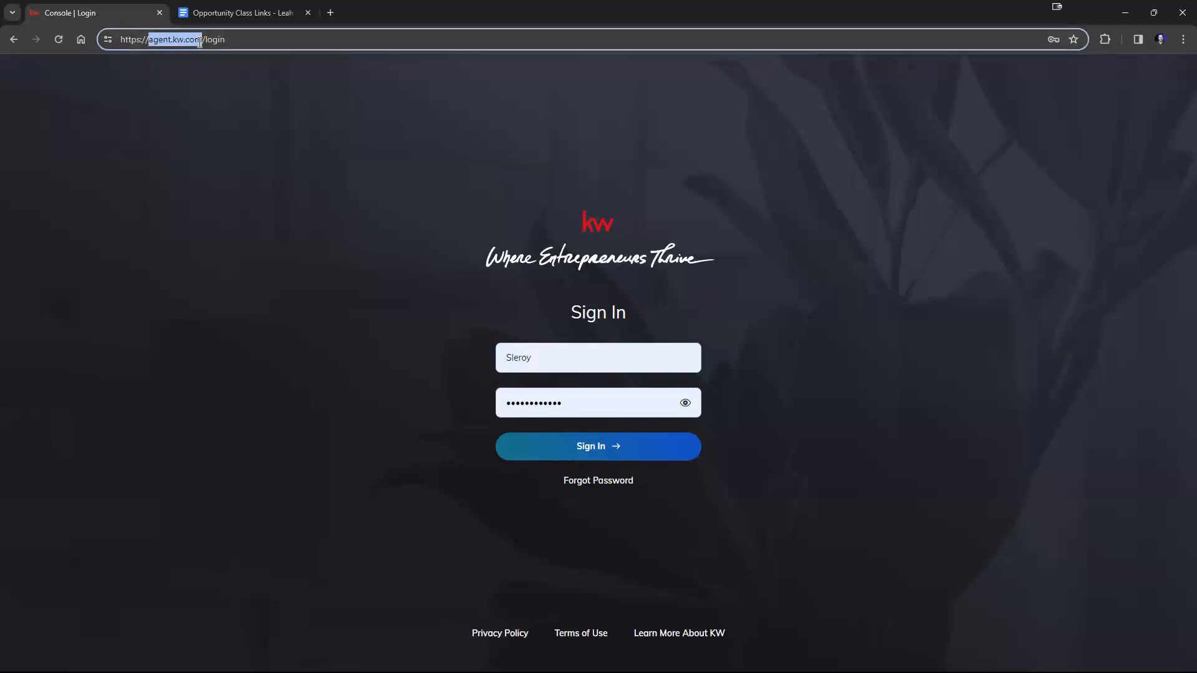
click(280, 169)
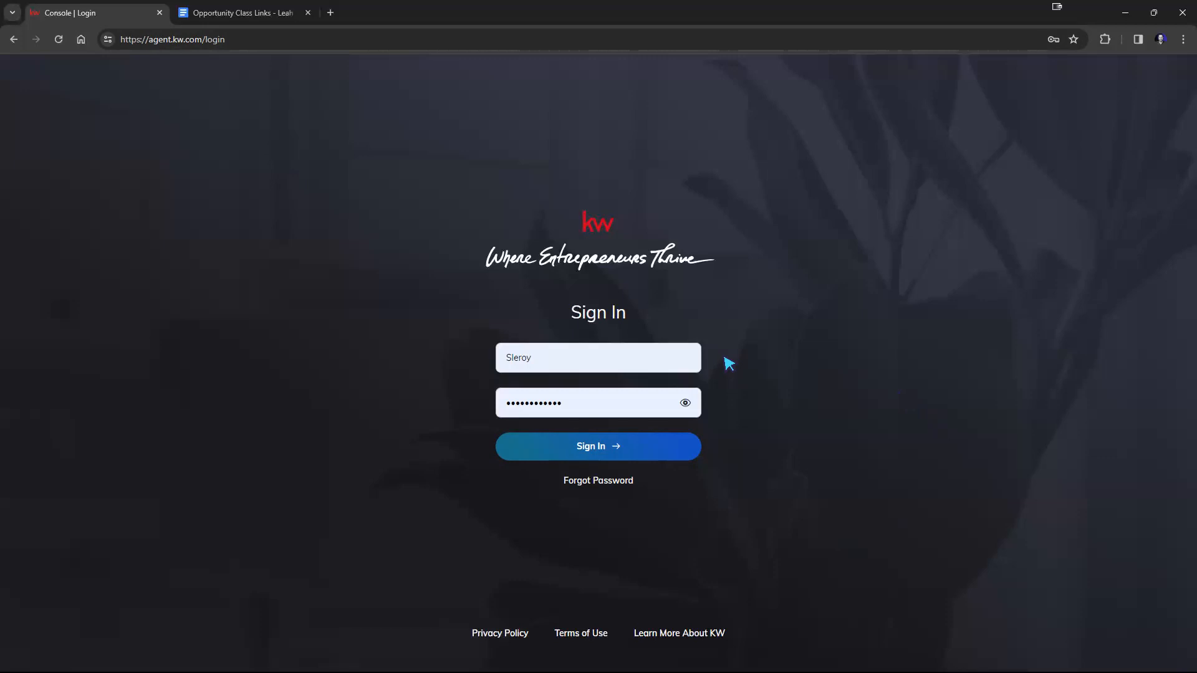
click(587, 452)
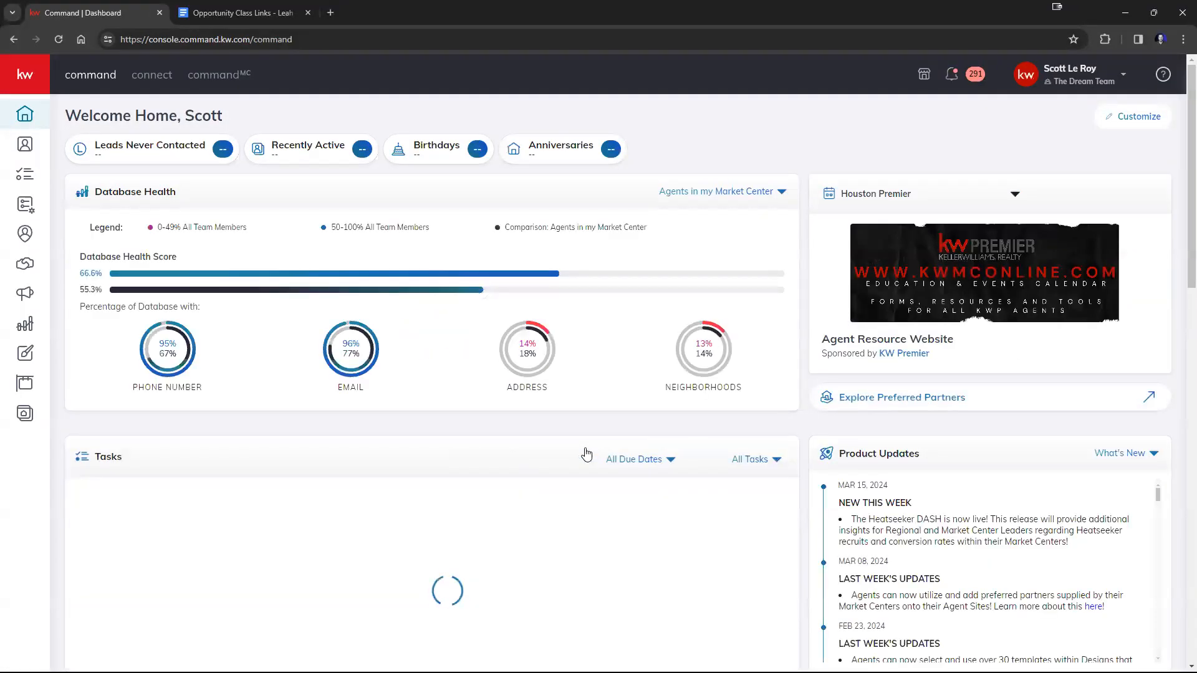
Switch from The Dream Team account to the personal account and expand the navigation labels.
click(1101, 81)
click(1032, 246)
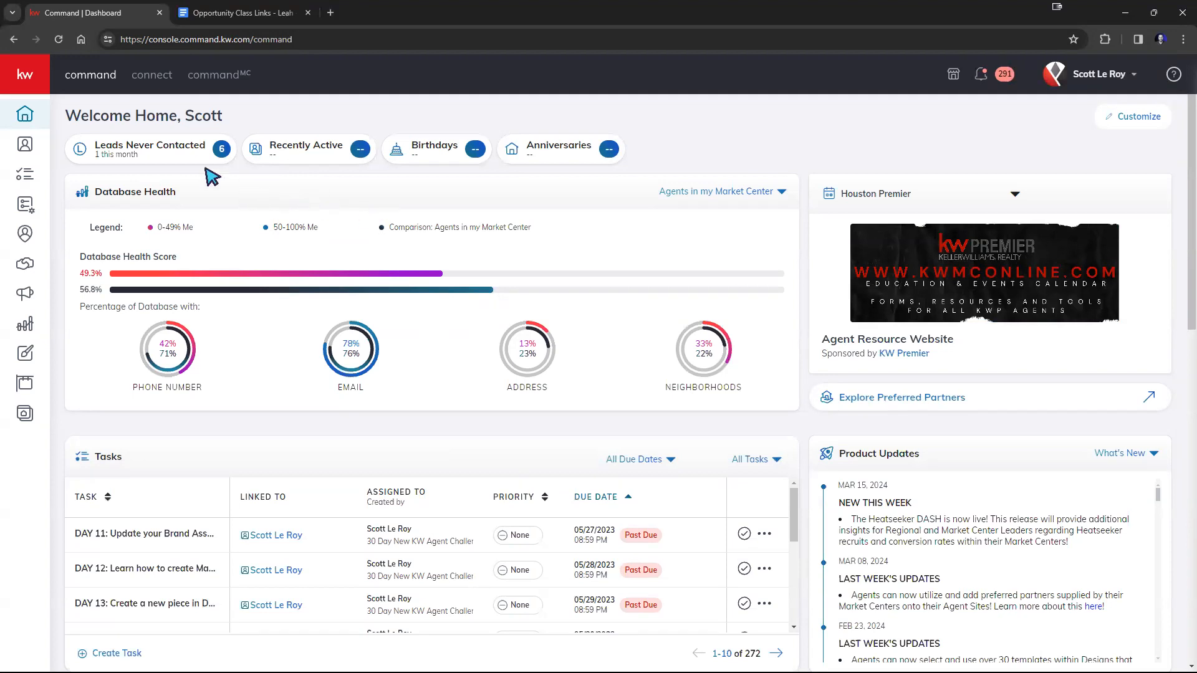
click(30, 89)
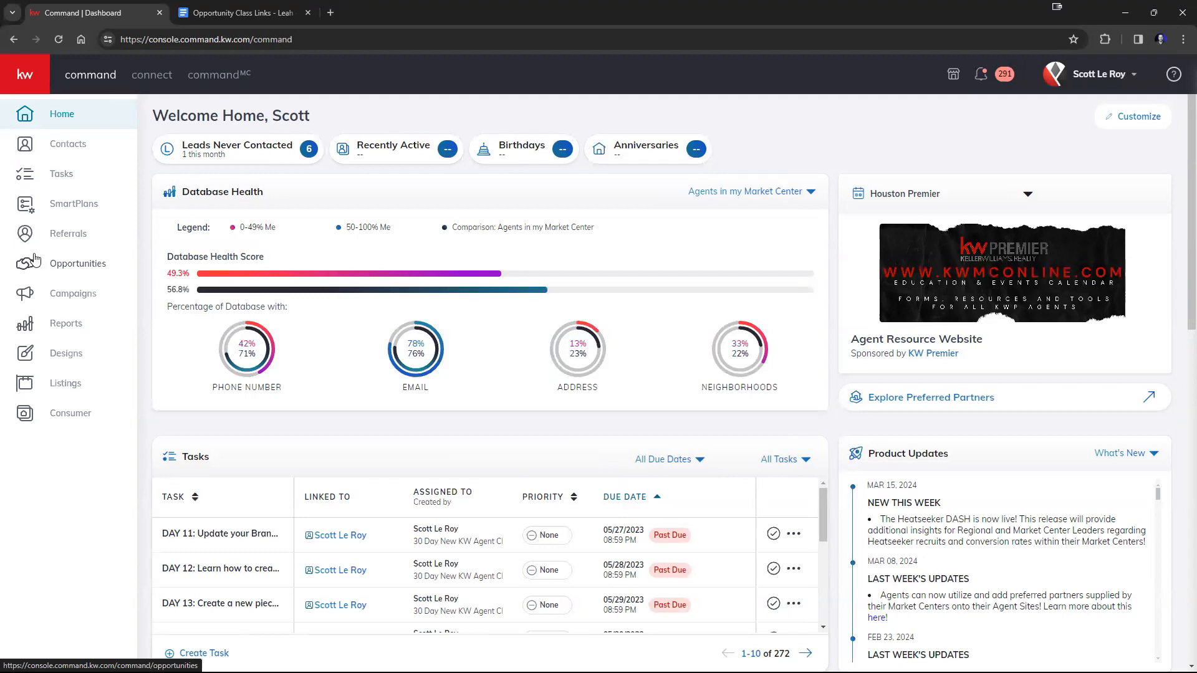
Open the Marketing Profile page within the account's Connect Settings.
click(1081, 81)
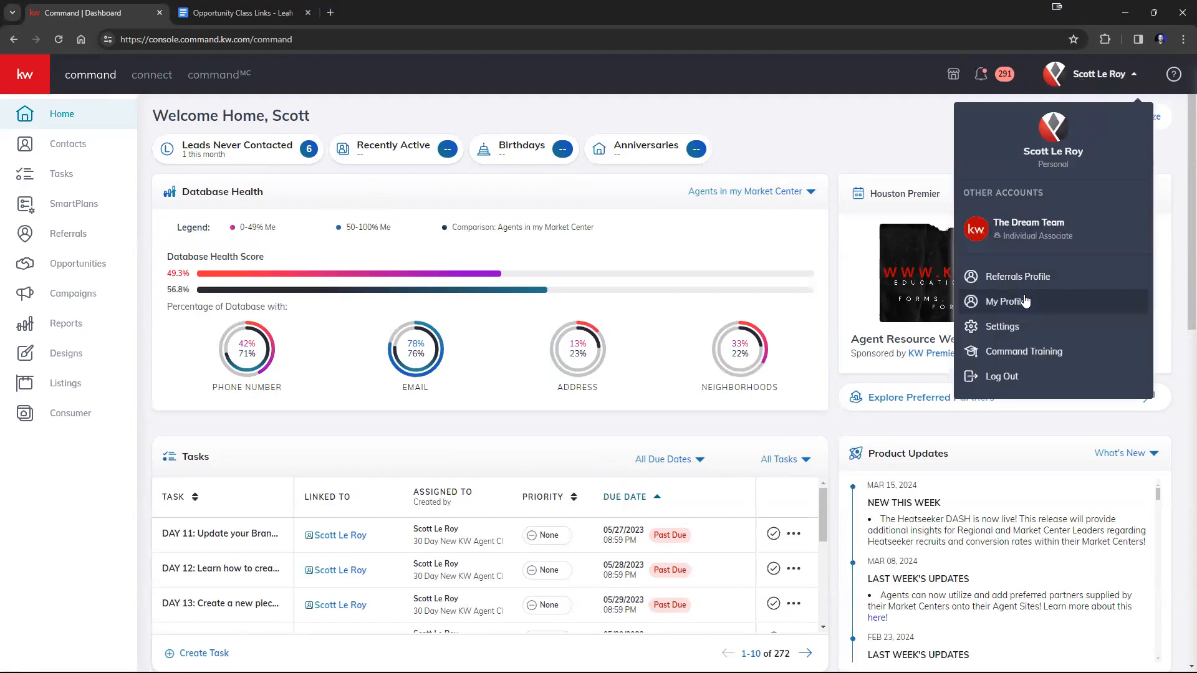
click(1001, 329)
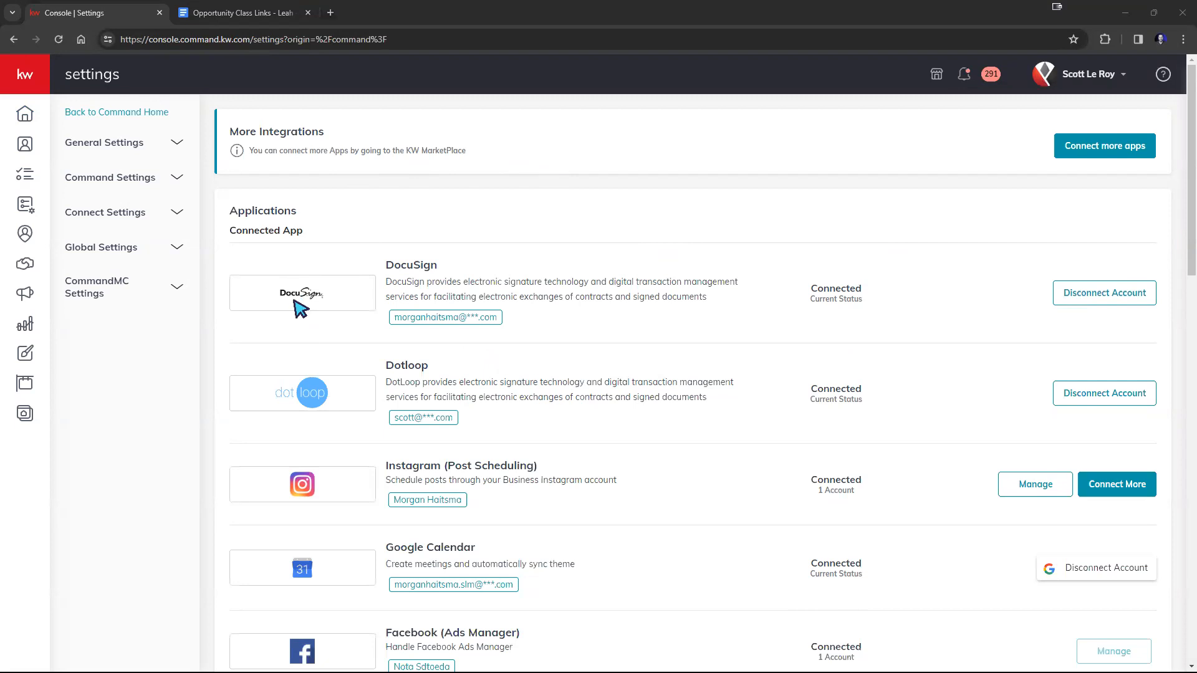
click(114, 215)
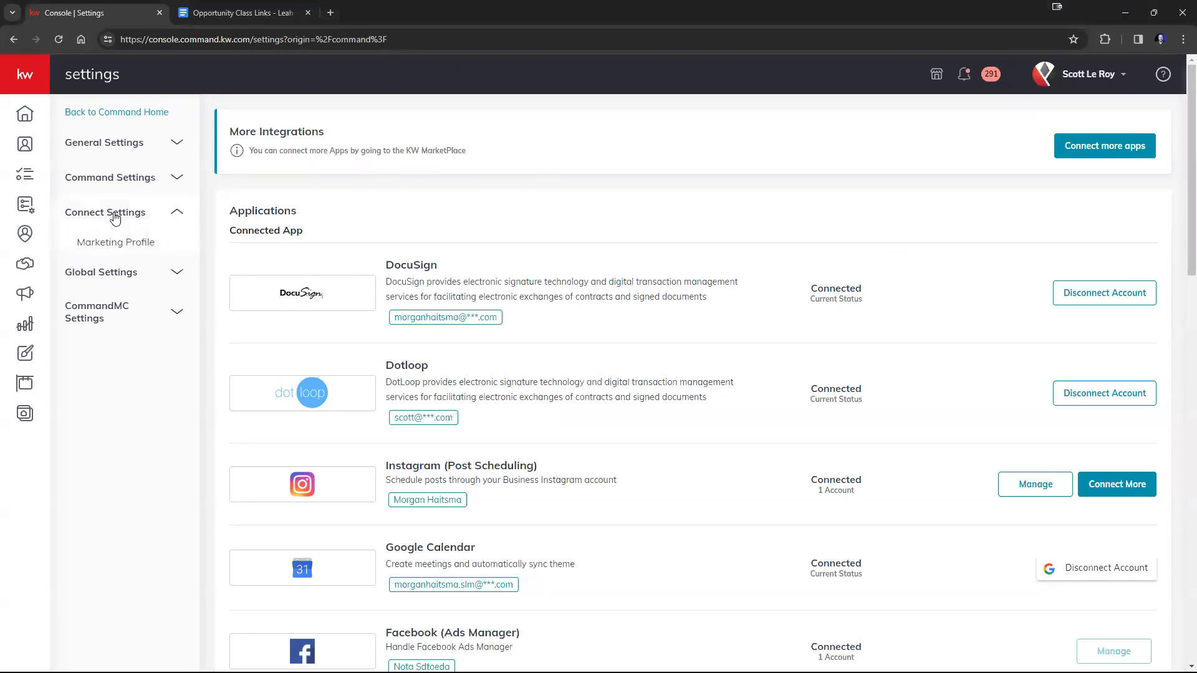
click(113, 245)
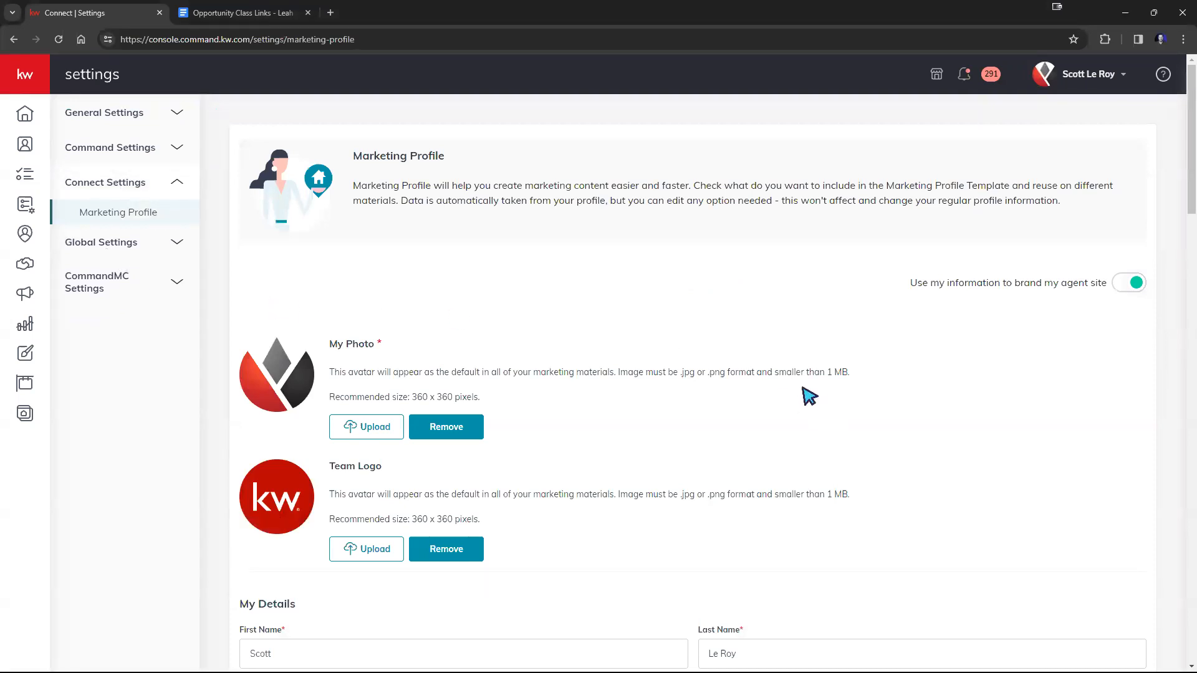
Review the Marketing Profile's photo, logo, personal details, bio, office phone, brokerage, compliance and social link fields.
scroll(685, 295, down, 1)
scroll(690, 299, down, 1)
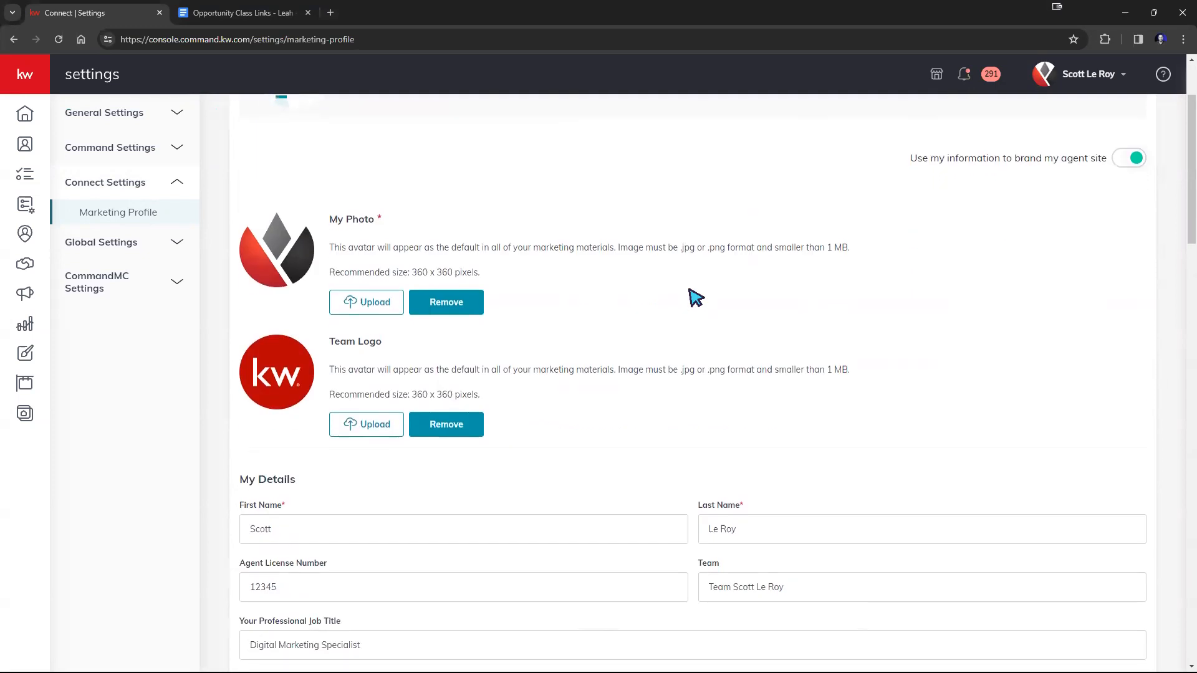
scroll(441, 241, down, 2)
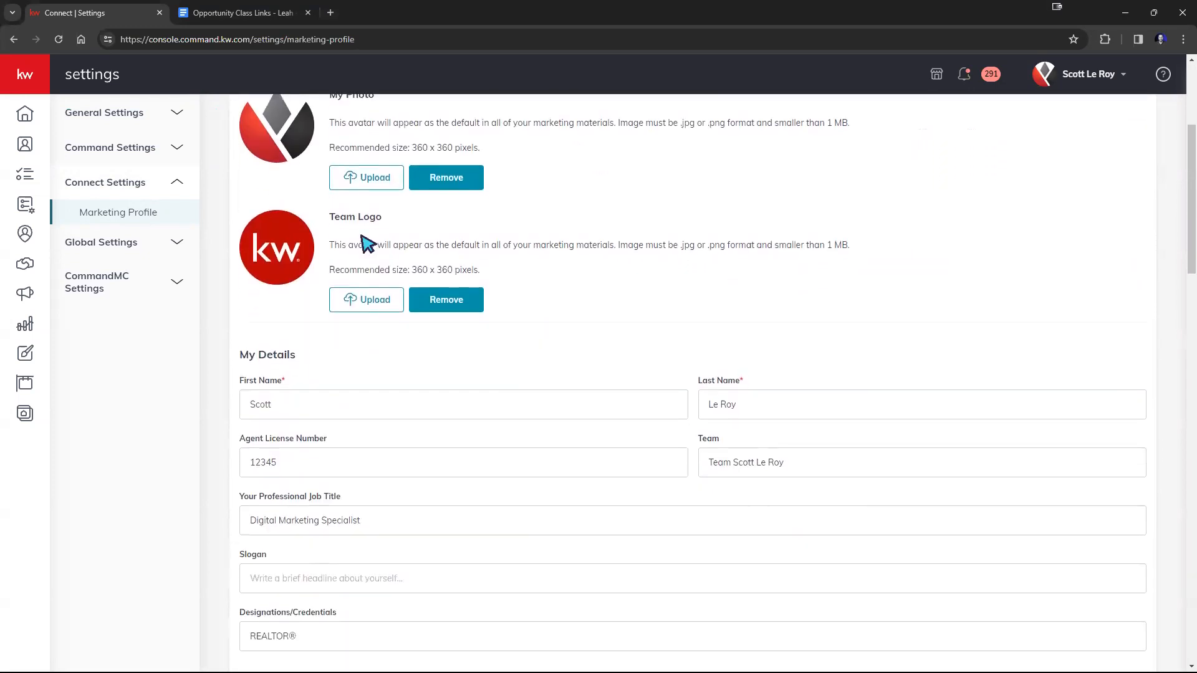
scroll(662, 358, down, 3)
scroll(617, 333, down, 6)
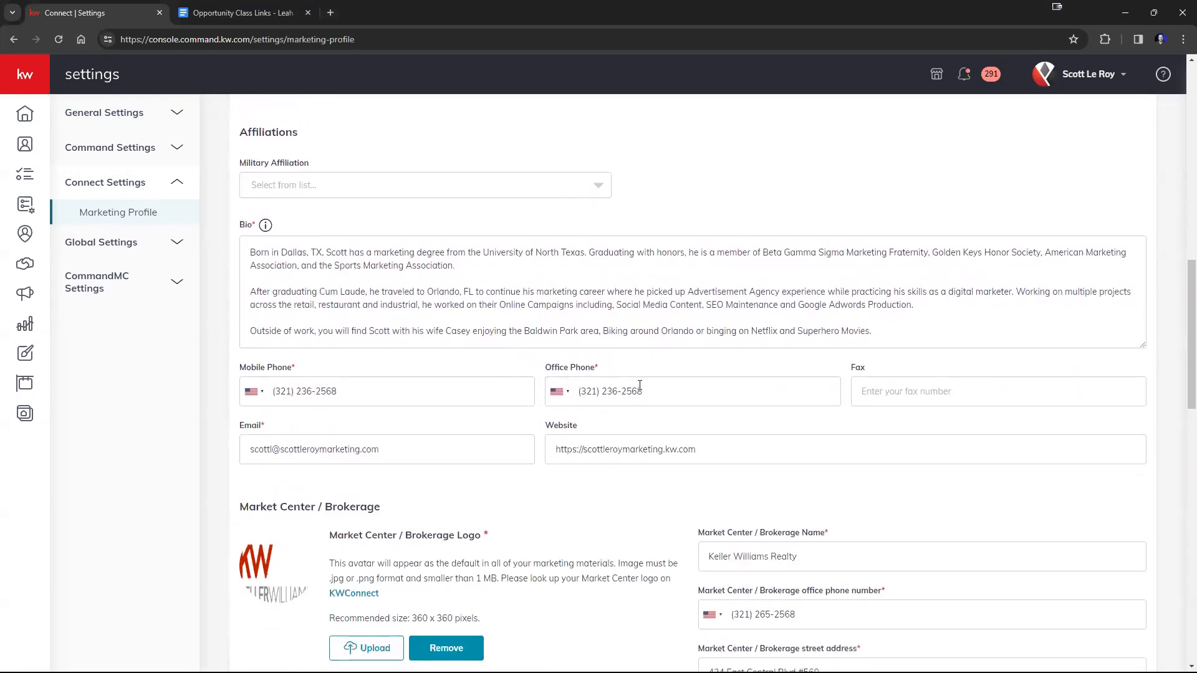
scroll(640, 385, down, 4)
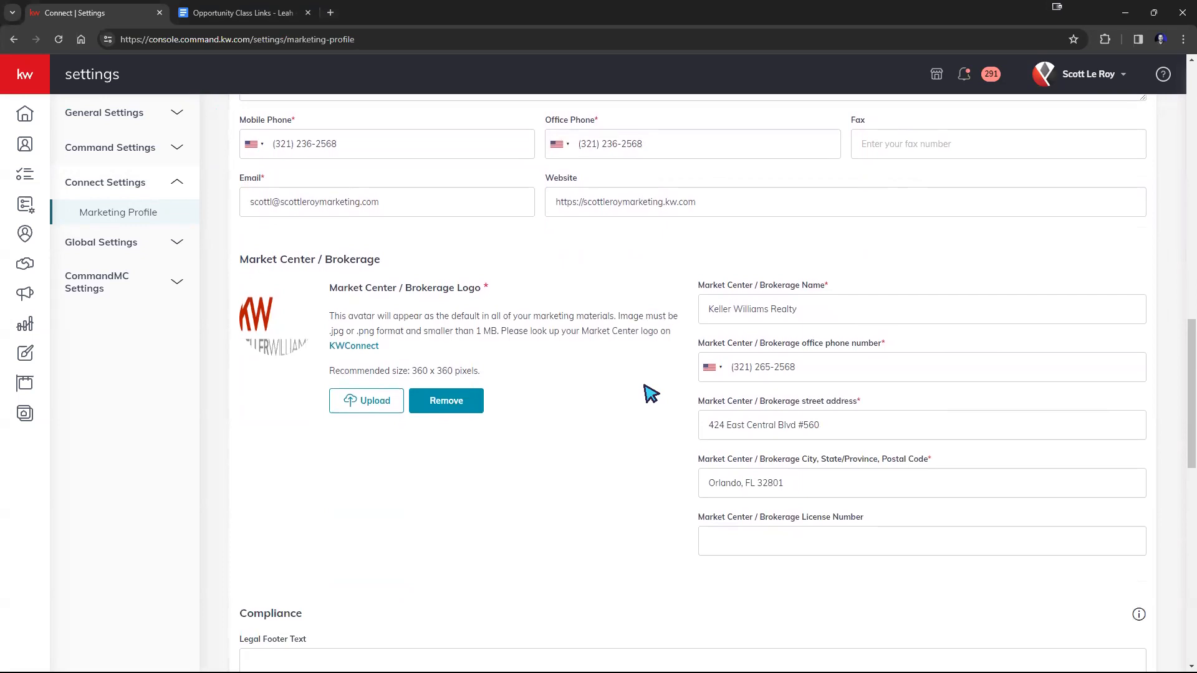
scroll(644, 390, up, 3)
drag(645, 329, 572, 330)
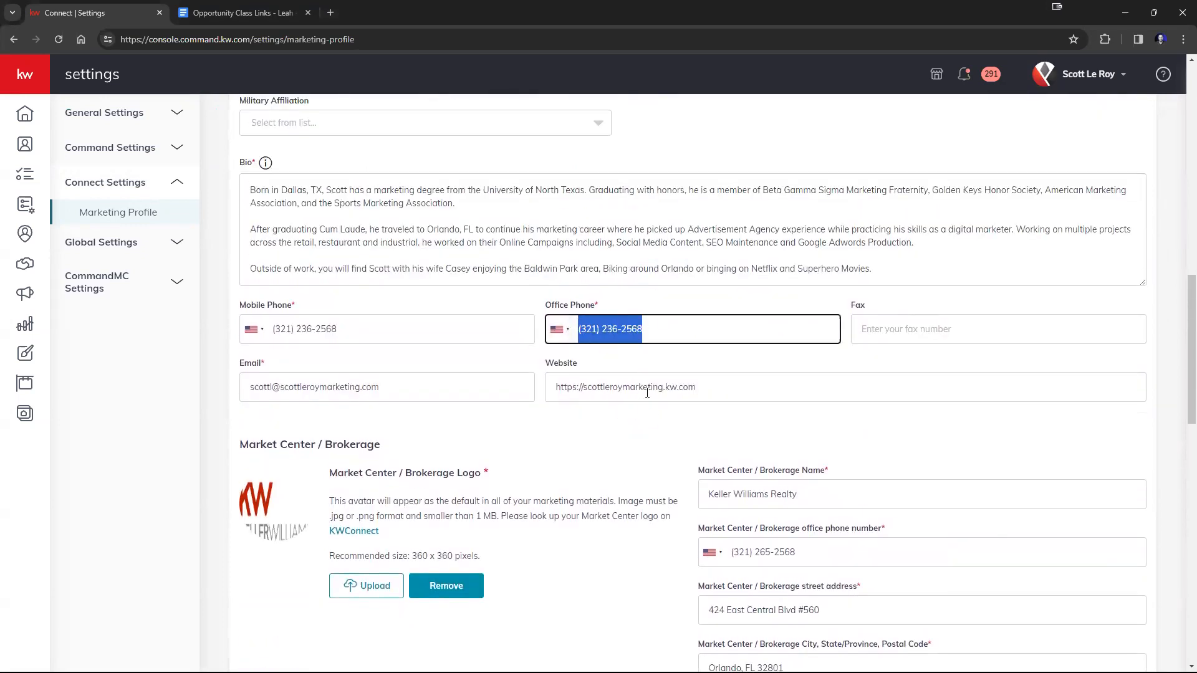
scroll(643, 430, down, 8)
scroll(639, 434, down, 8)
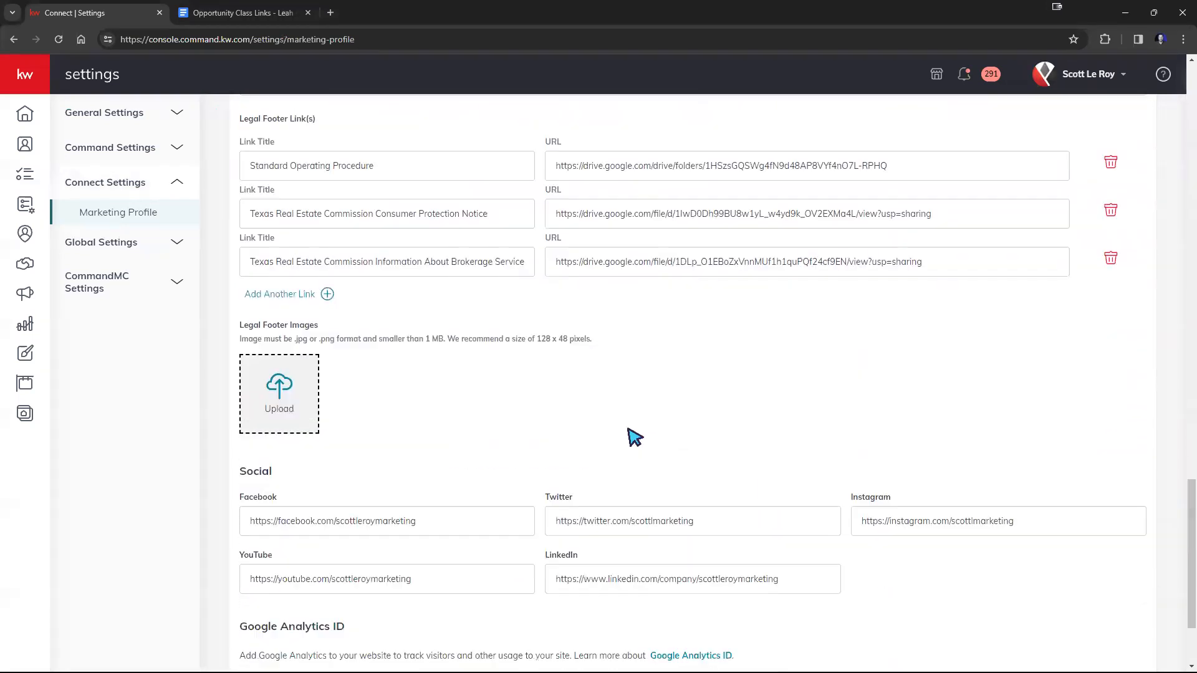
Save the Marketing Profile and highlight the option "Use my information to brand my agent site".
click(261, 620)
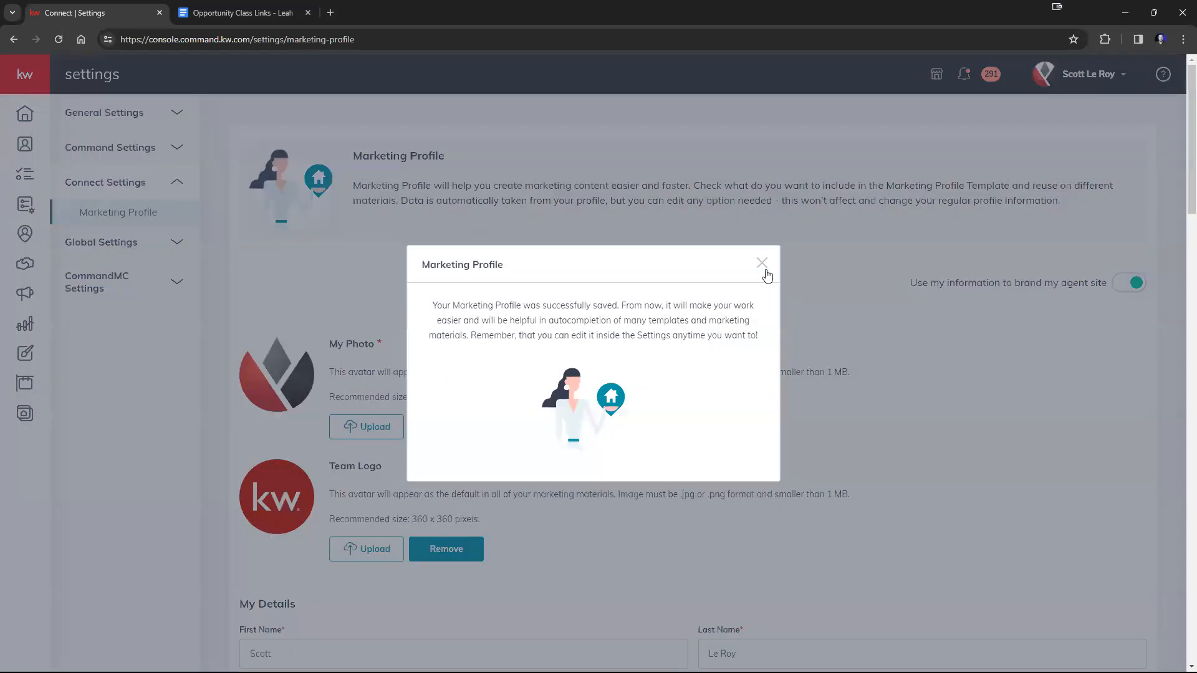
click(763, 267)
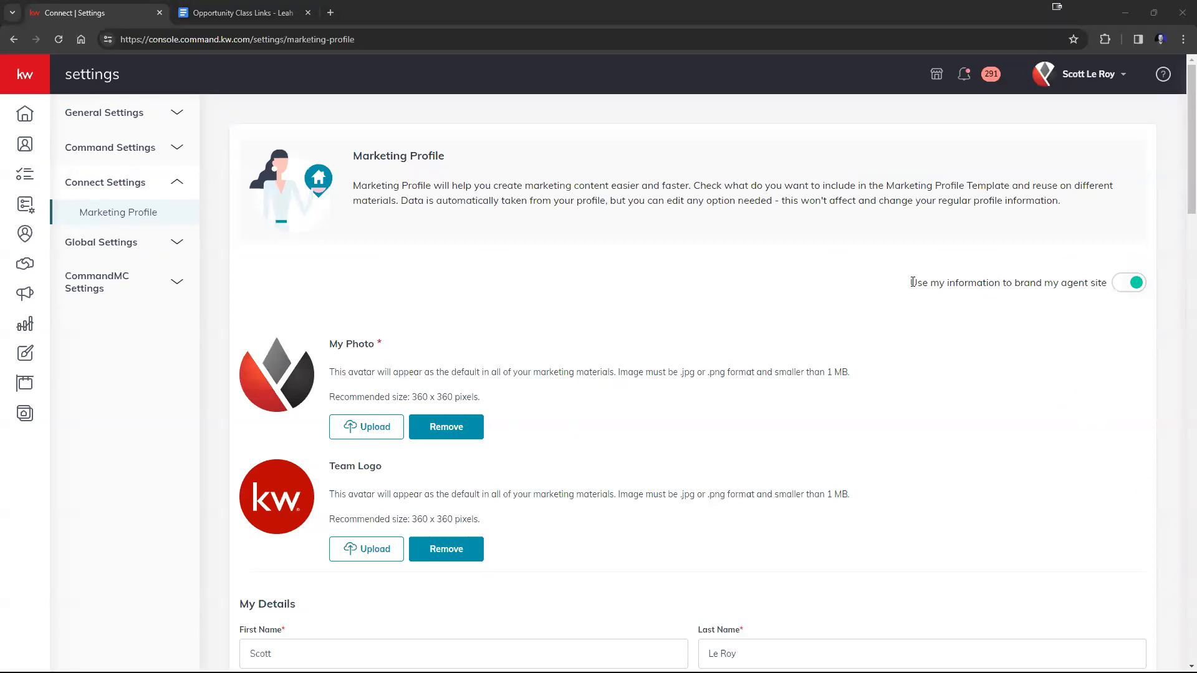
drag(911, 283, 1104, 280)
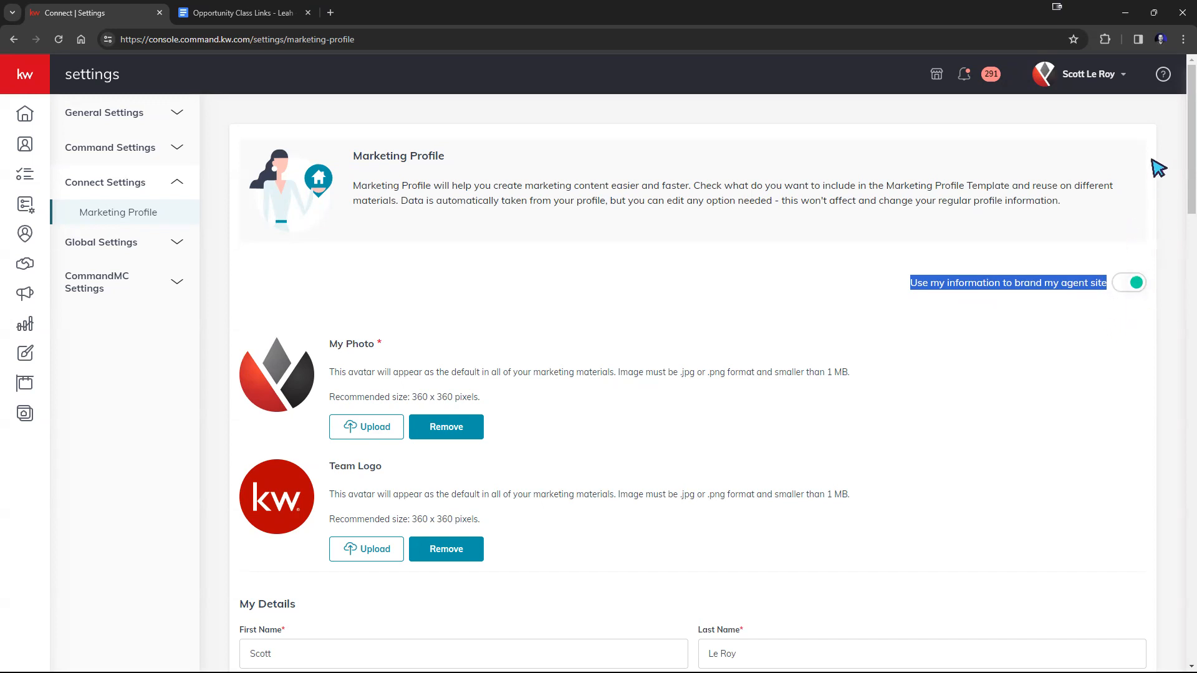
Open My Profile and highlight the "Display my profile on kw.com" option.
click(1108, 77)
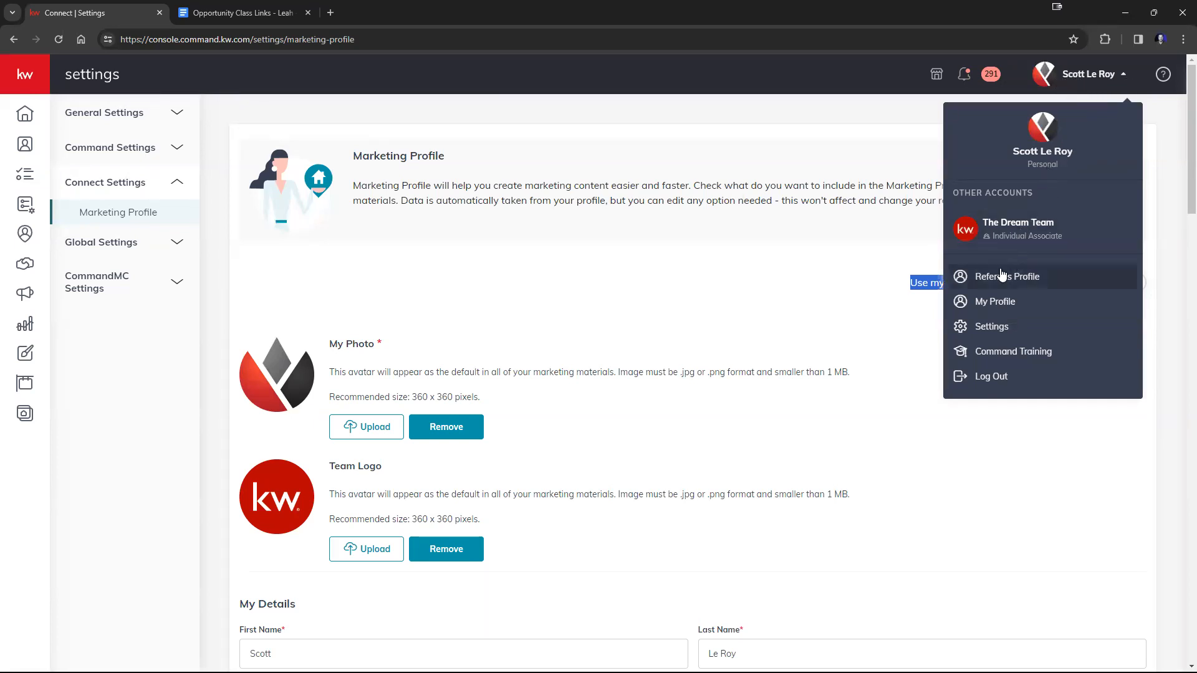
click(998, 304)
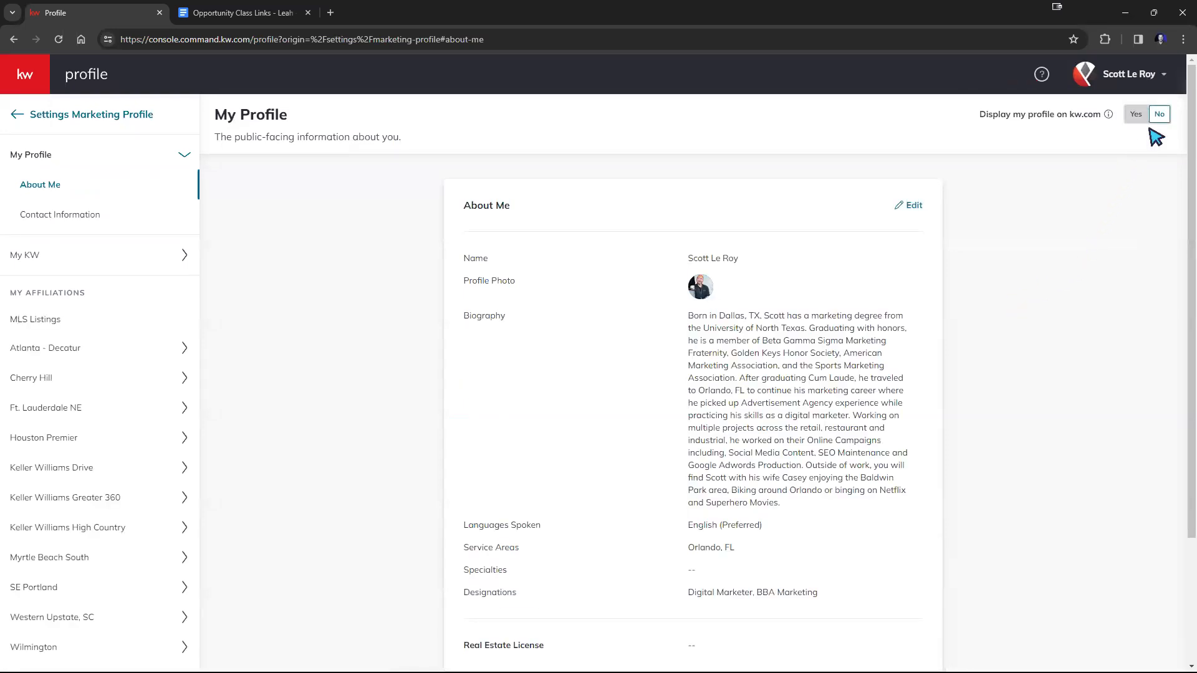
drag(979, 115, 1101, 119)
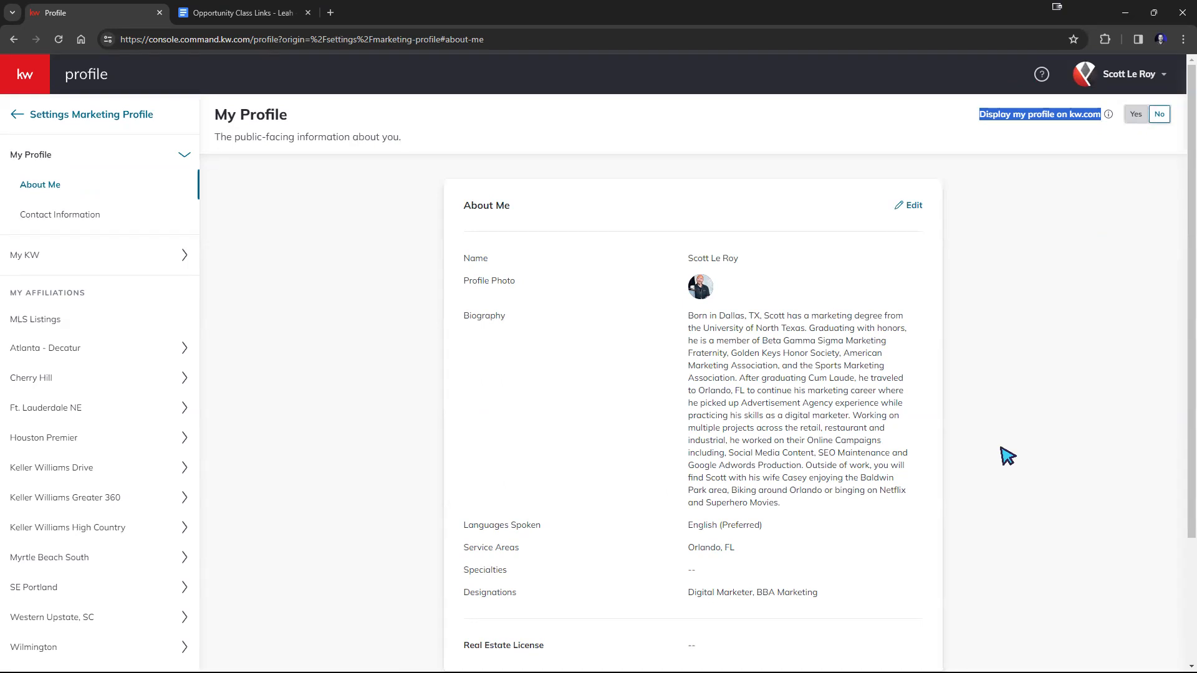
Return to the Command dashboard and open the sample contact's record from the Contacts list.
click(1128, 75)
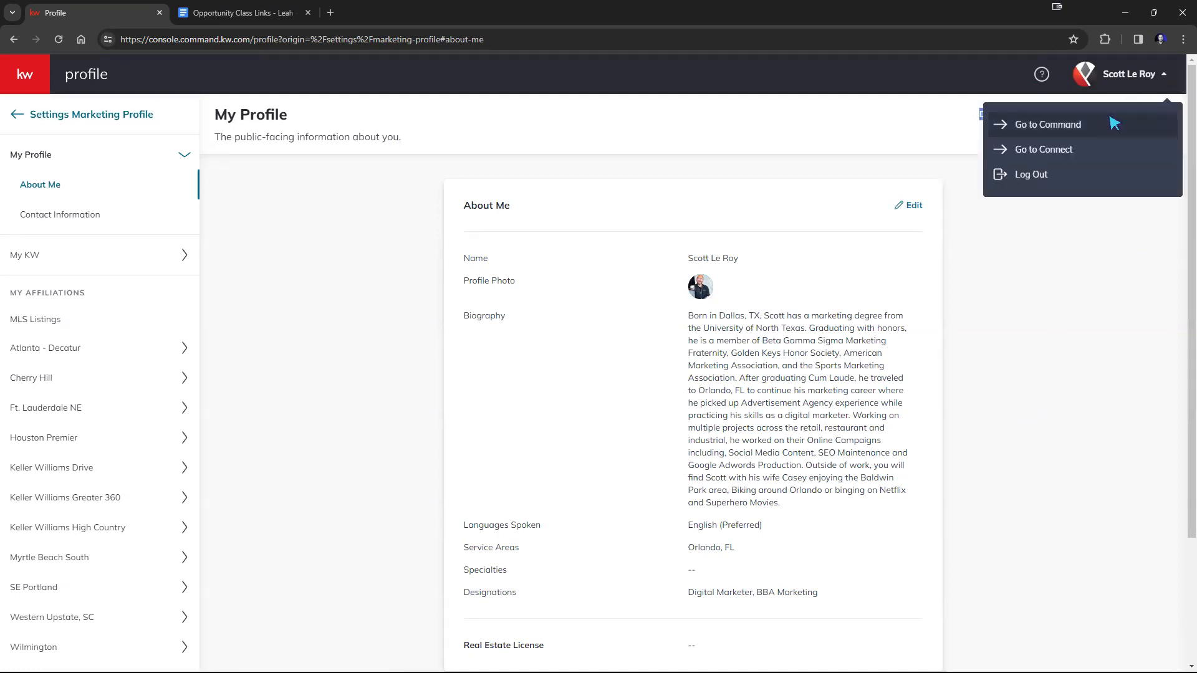
click(1067, 124)
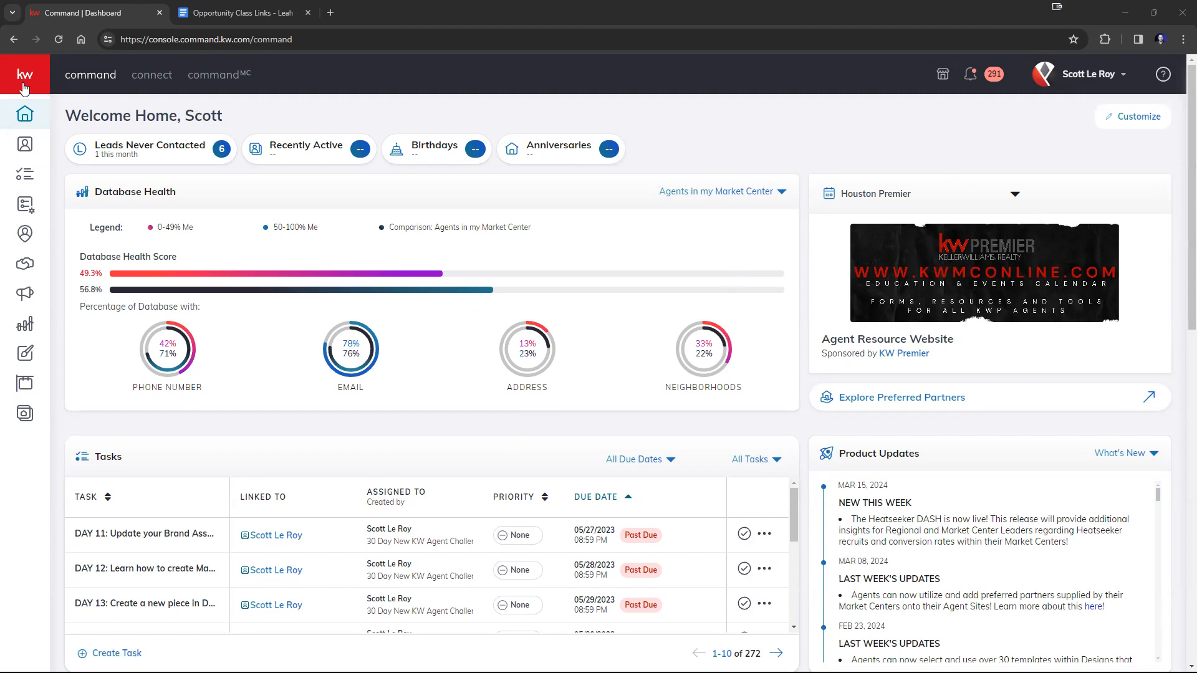
mouse_move(23, 87)
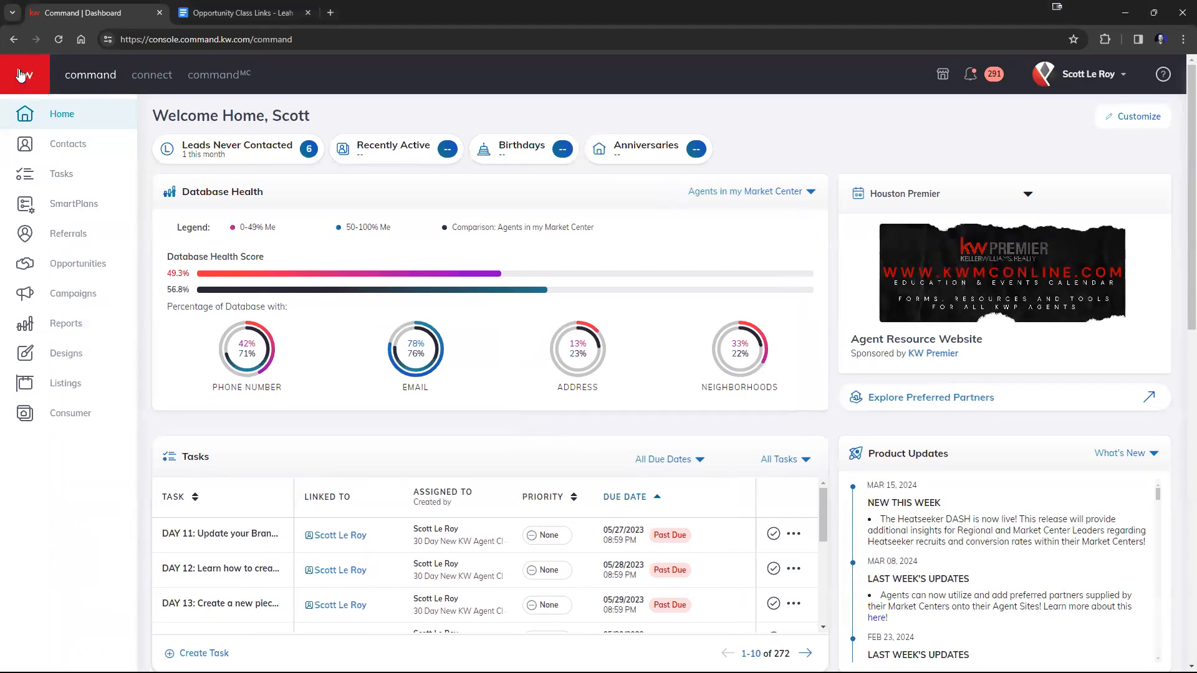
click(70, 153)
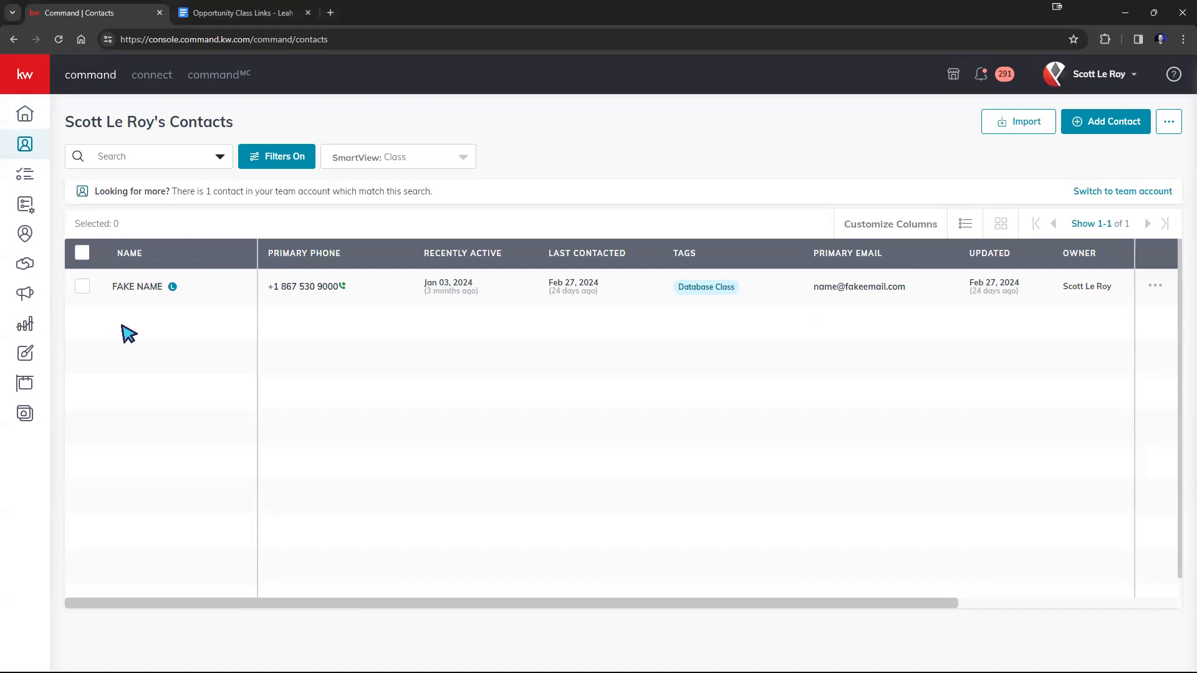
click(132, 292)
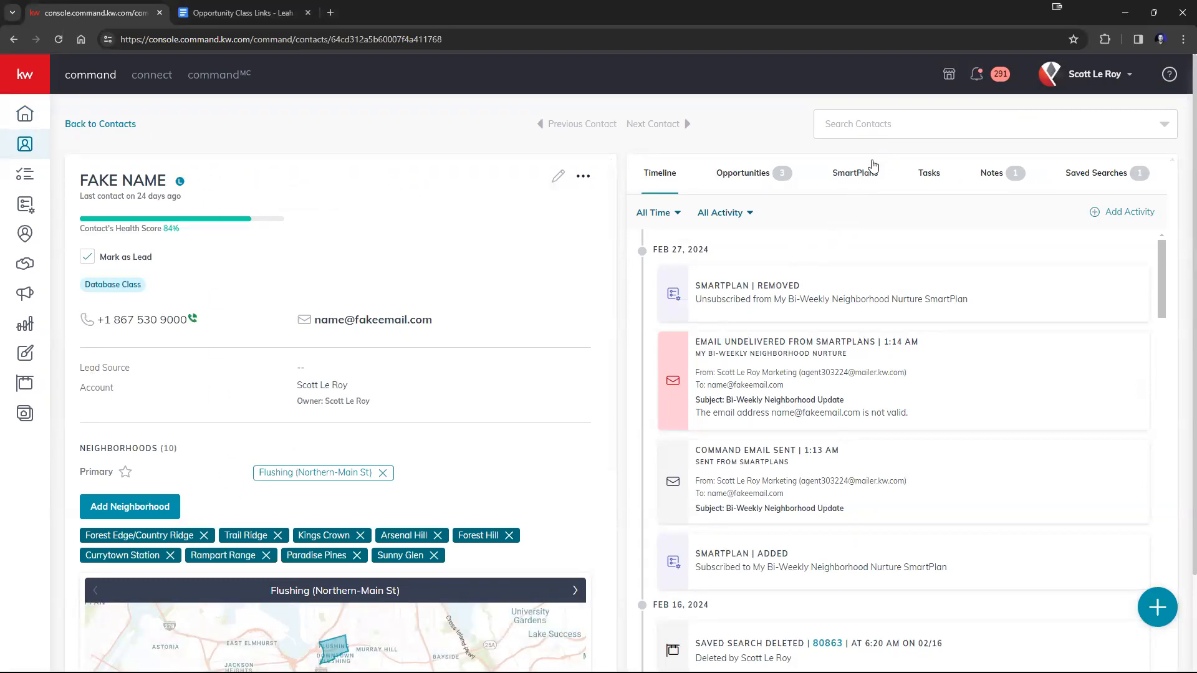
Examine the contact's opportunities and the Create Opportunity form, closing the form without creating anything.
scroll(898, 370, down, 5)
scroll(898, 369, down, 5)
scroll(898, 370, up, 10)
click(733, 182)
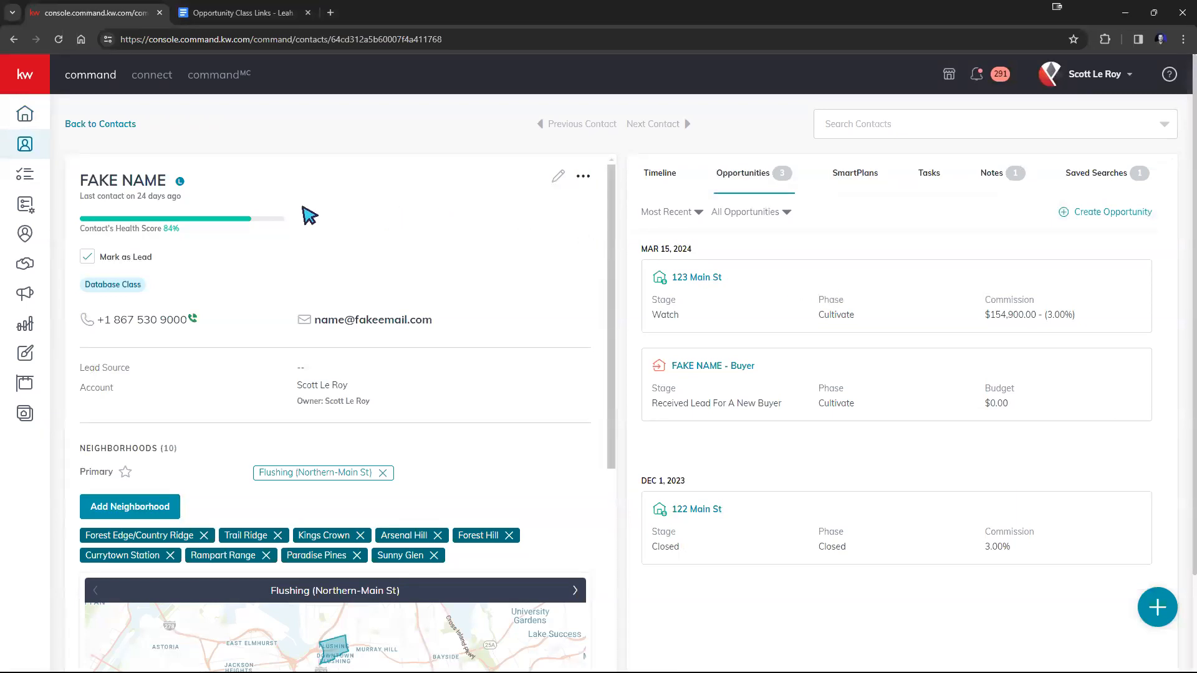
drag(168, 180, 79, 181)
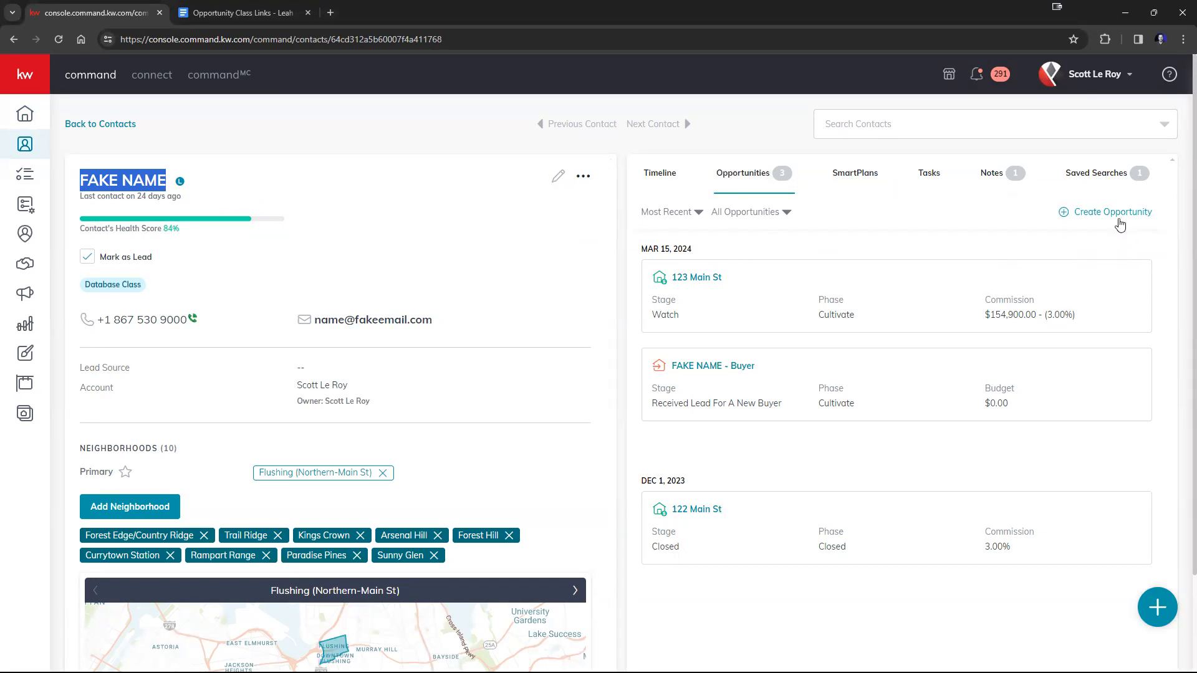
click(1119, 219)
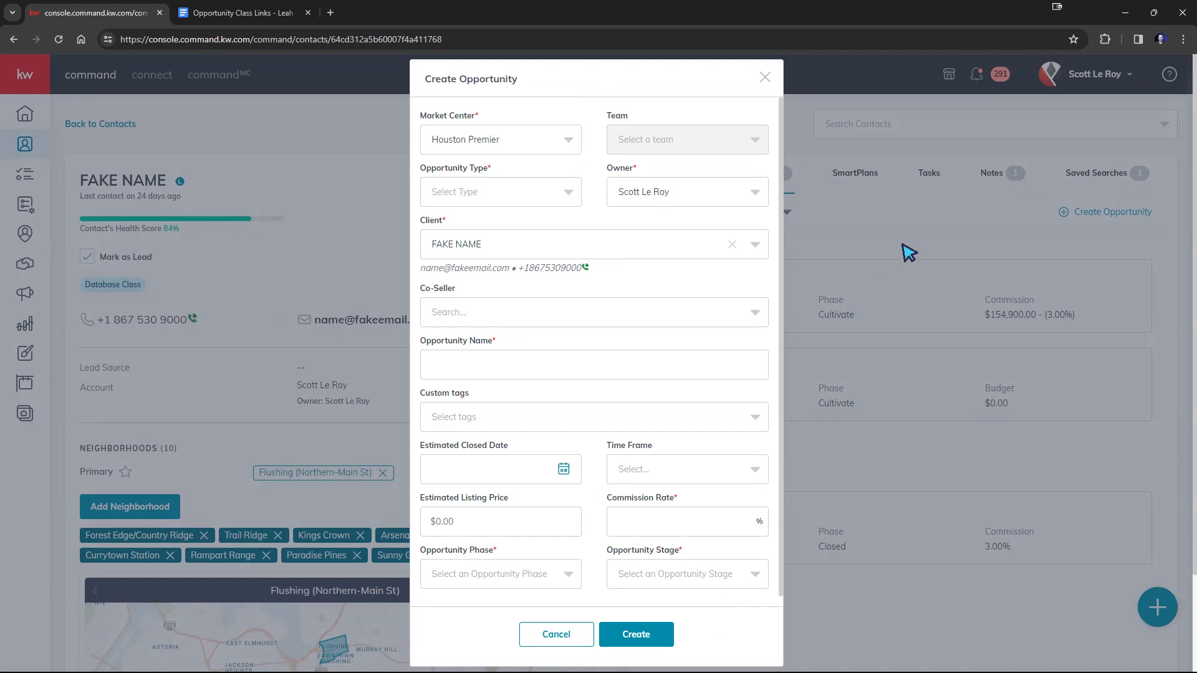
click(766, 78)
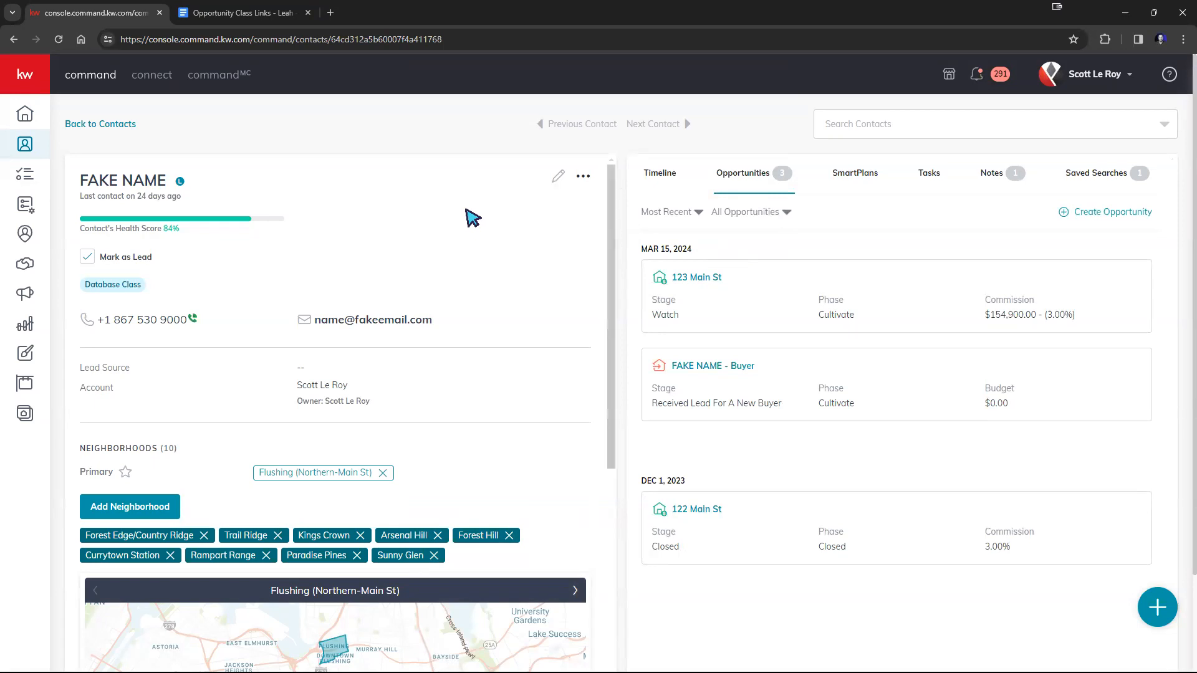
Open the Opportunities overview for The Dream Team and highlight the Listings pipeline heading.
click(19, 71)
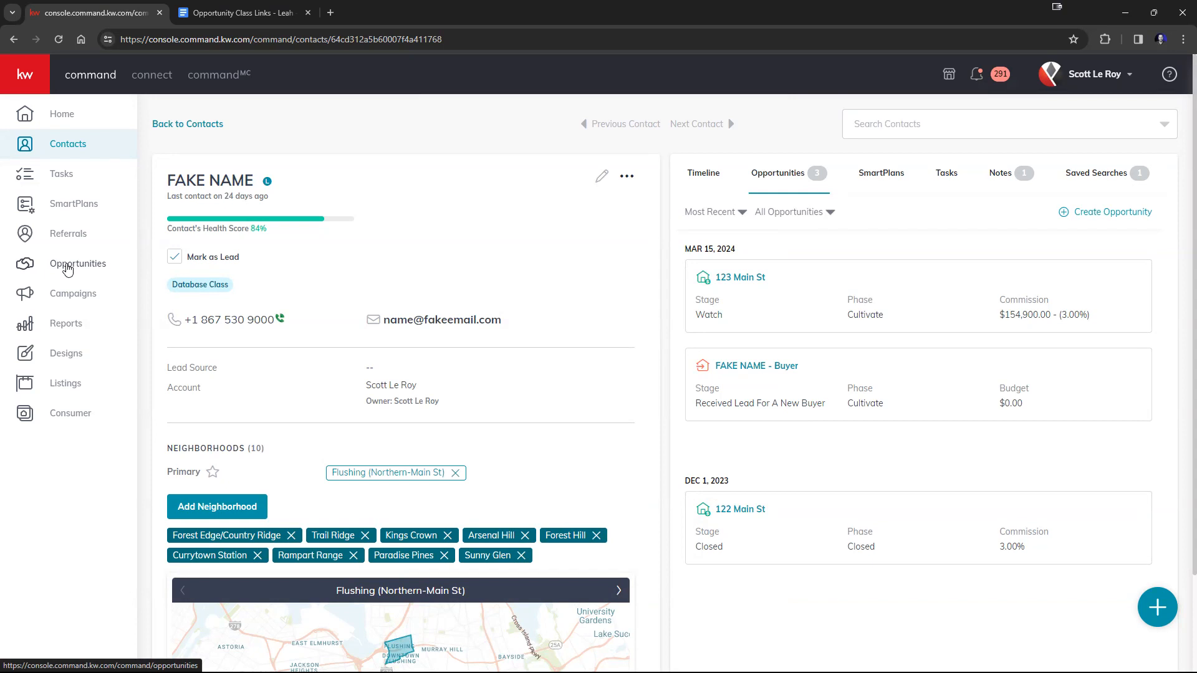
click(68, 266)
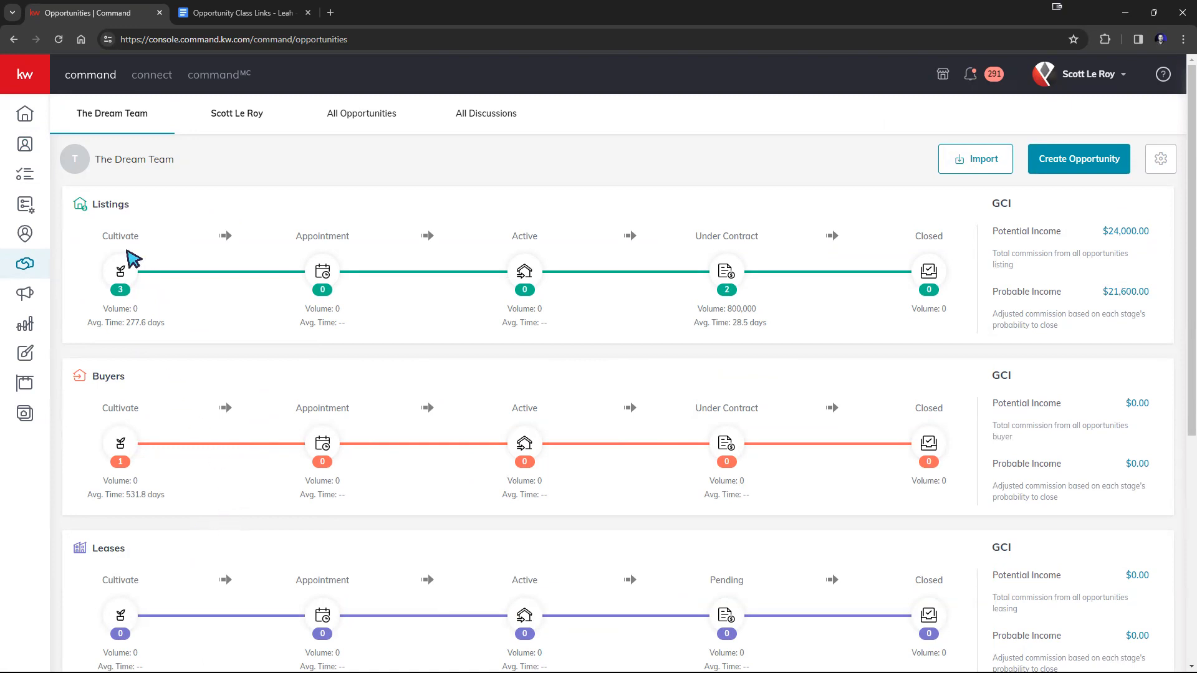
drag(133, 205, 92, 205)
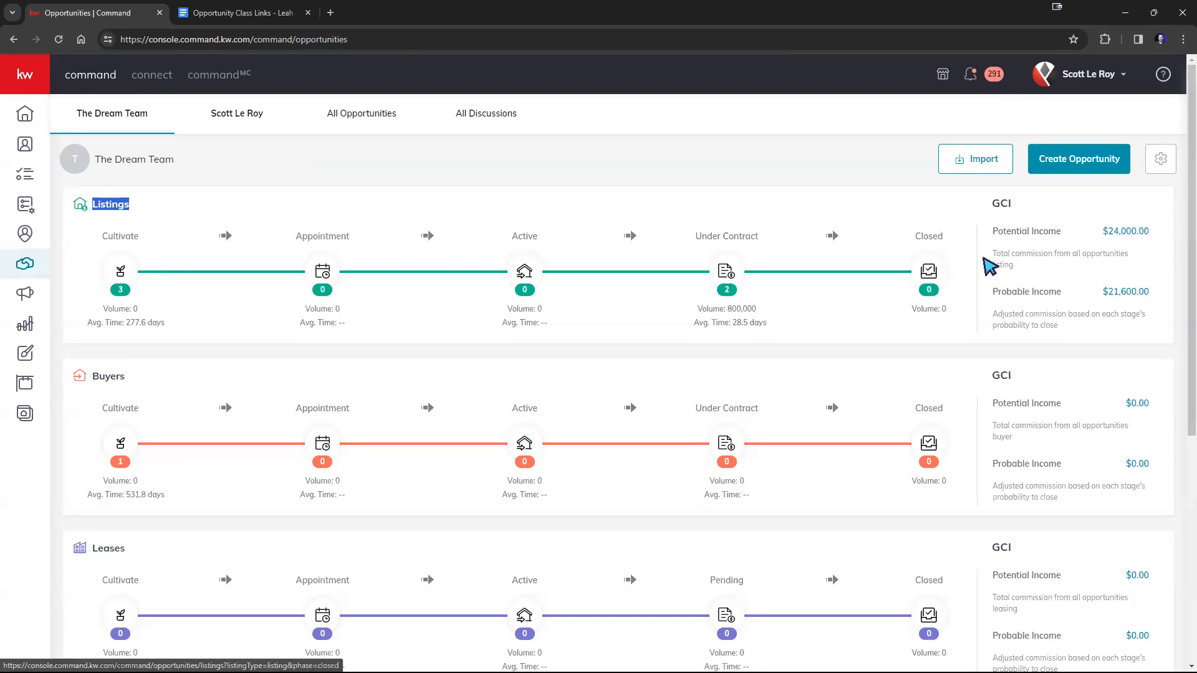
Start a new opportunity for the Houston Premier market center with type Listing and the sample contact as client.
click(1060, 160)
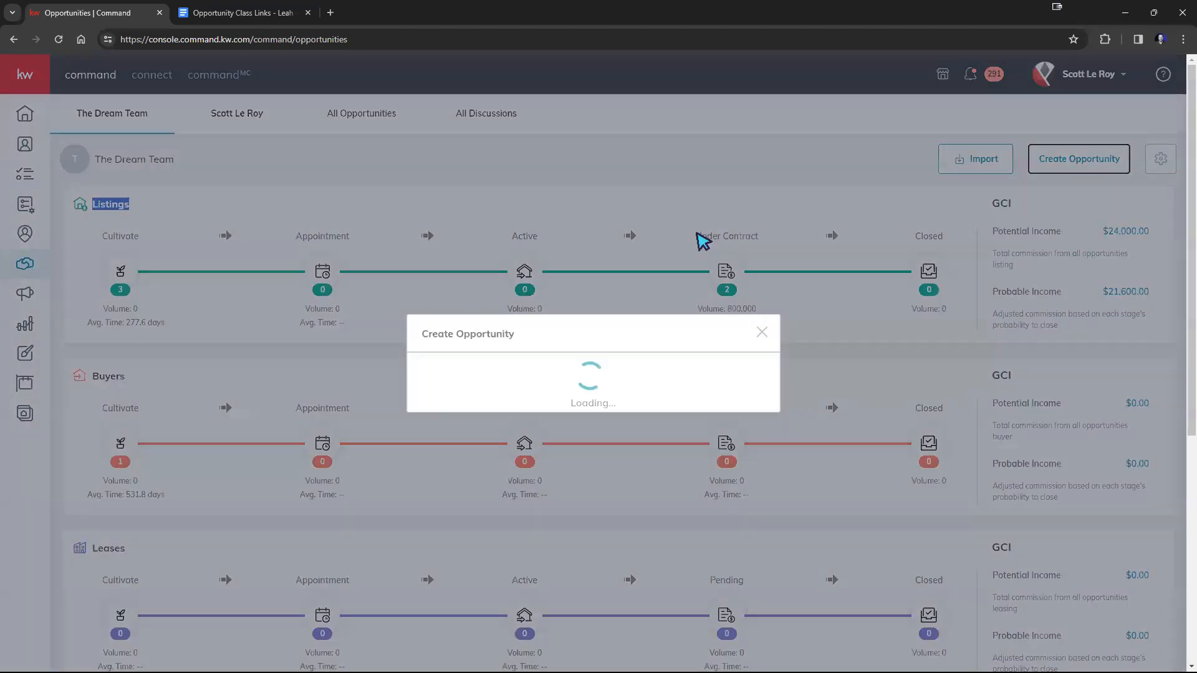
click(553, 145)
scroll(530, 181, up, 1)
click(530, 181)
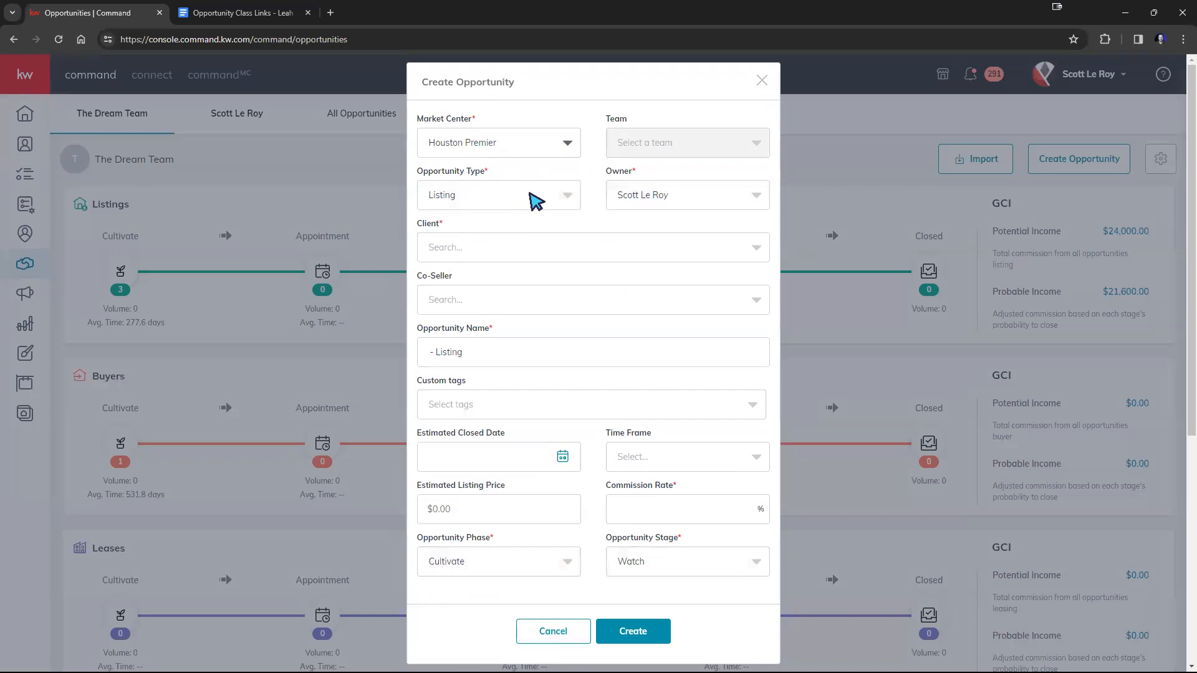
click(532, 251)
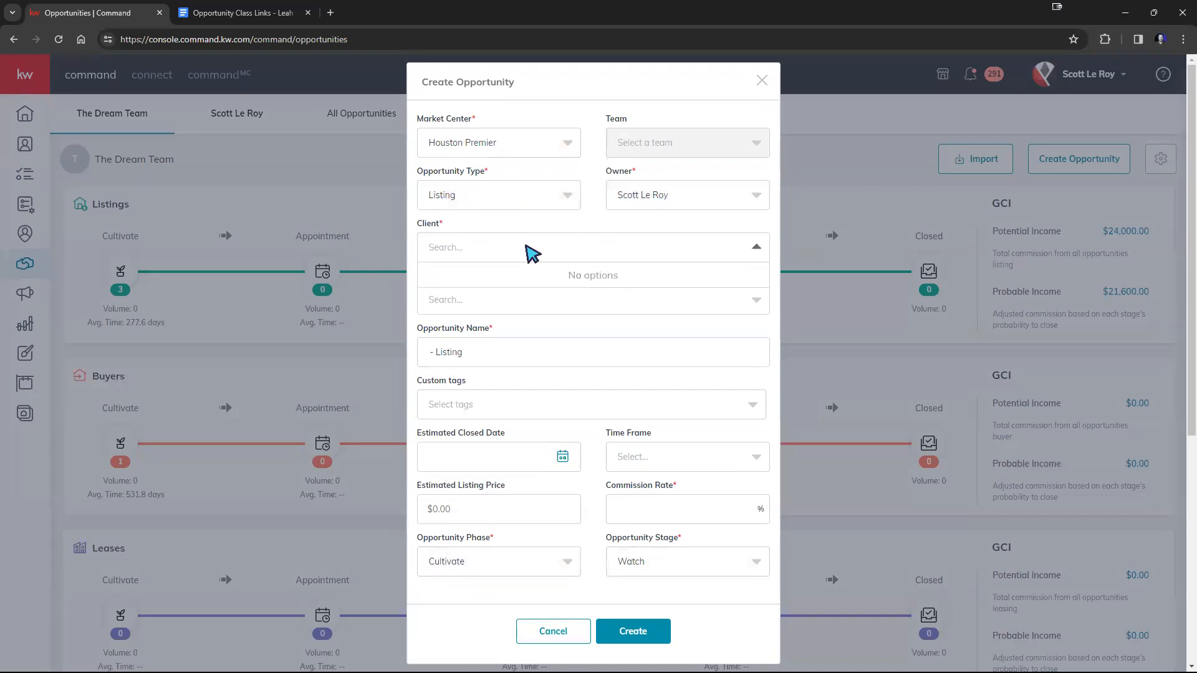
text(fake name)
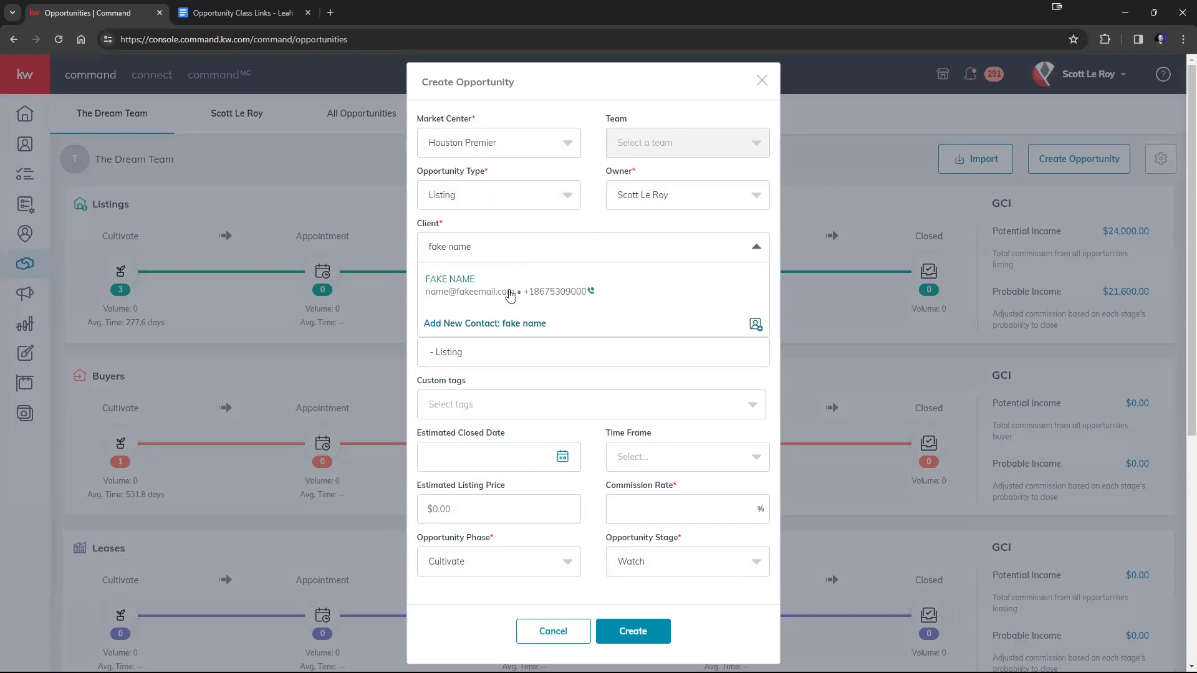
click(521, 284)
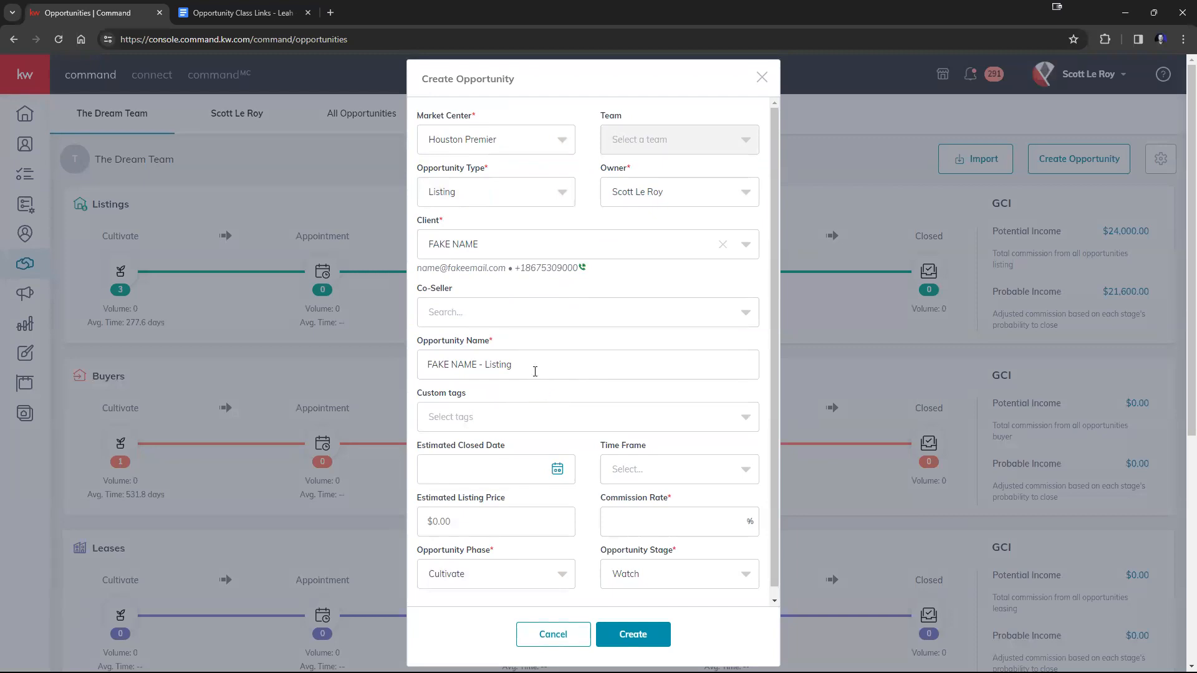
Replace the default opportunity name with the sample property's street address.
drag(537, 366, 419, 354)
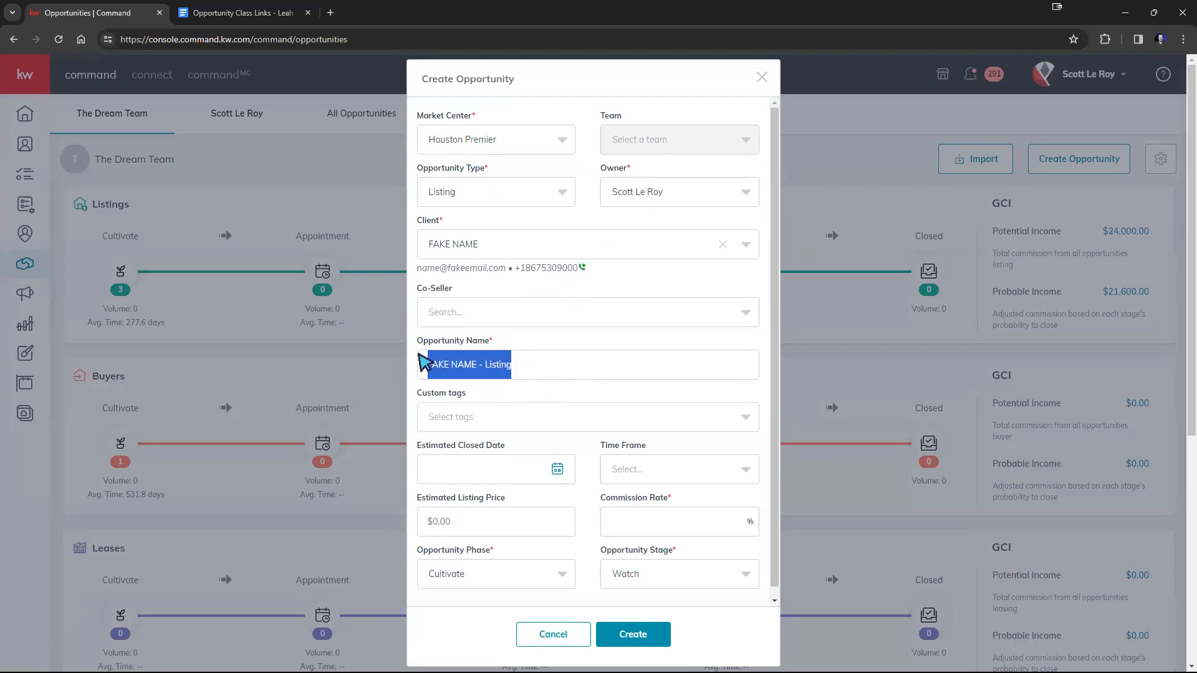
text(123)
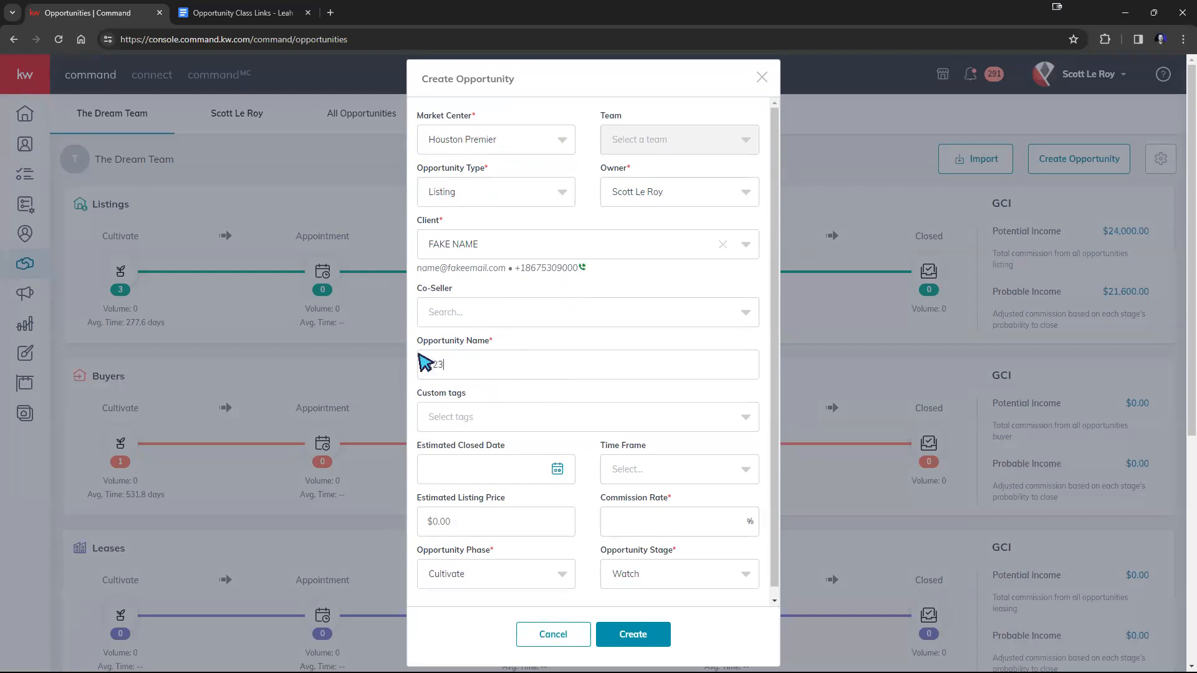
text( Main St)
Switch the opportunity type to Buyer and back to Listing.
click(525, 247)
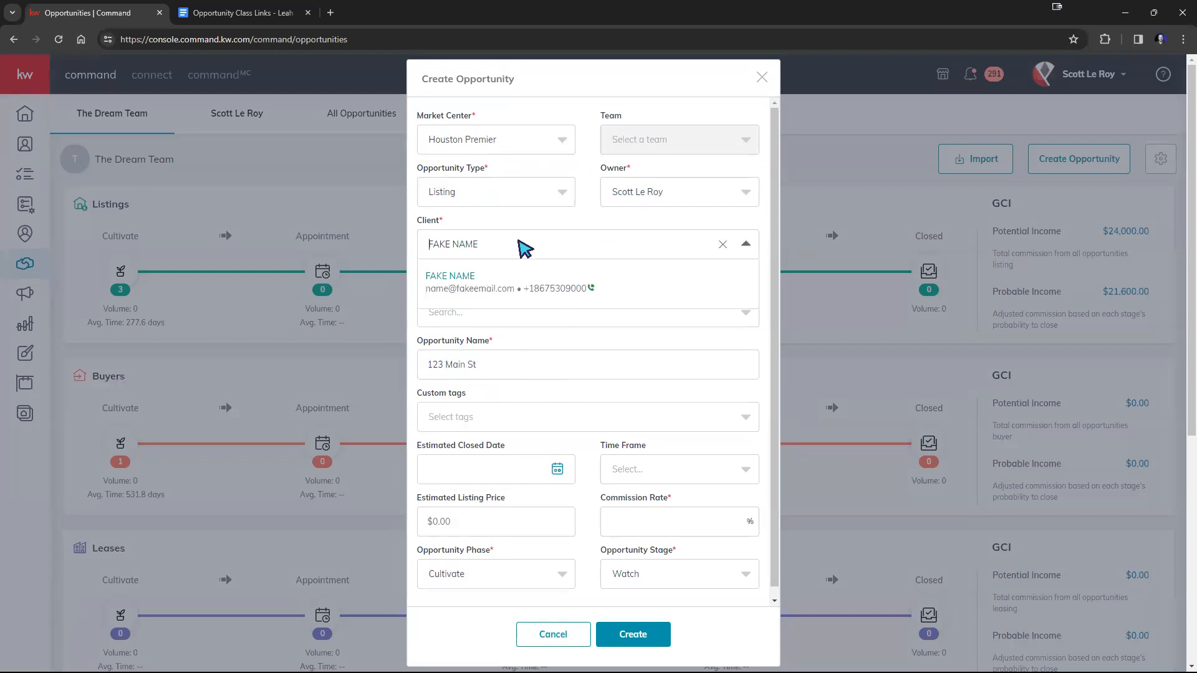
click(490, 182)
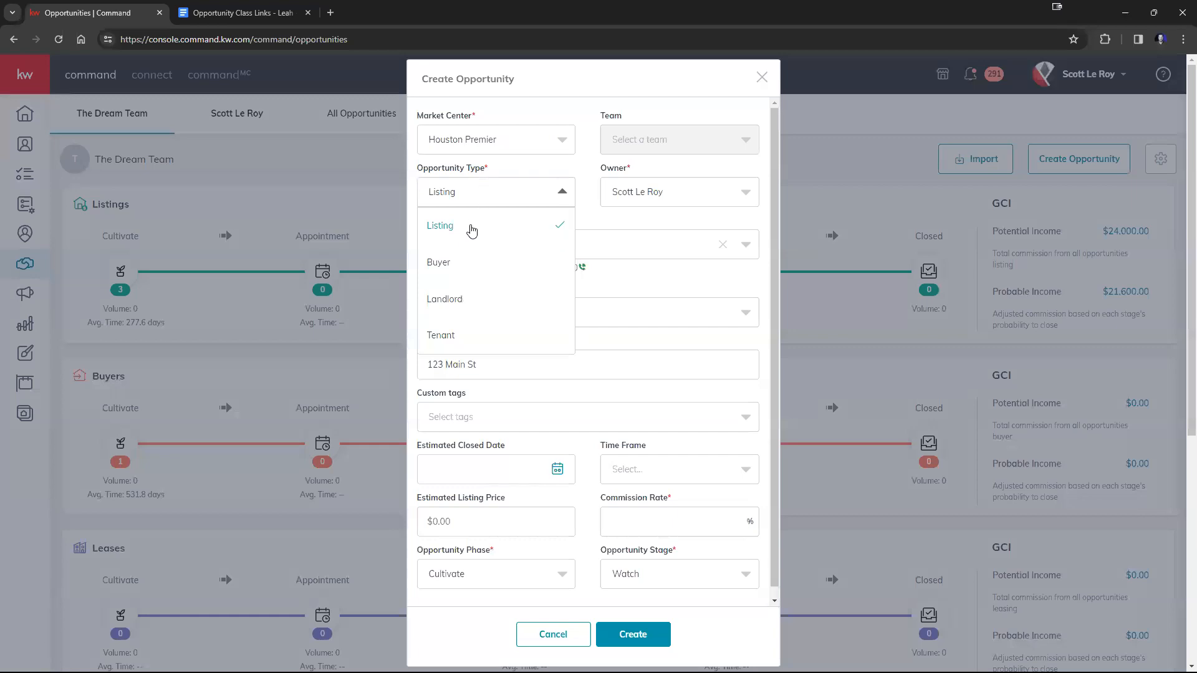
click(454, 264)
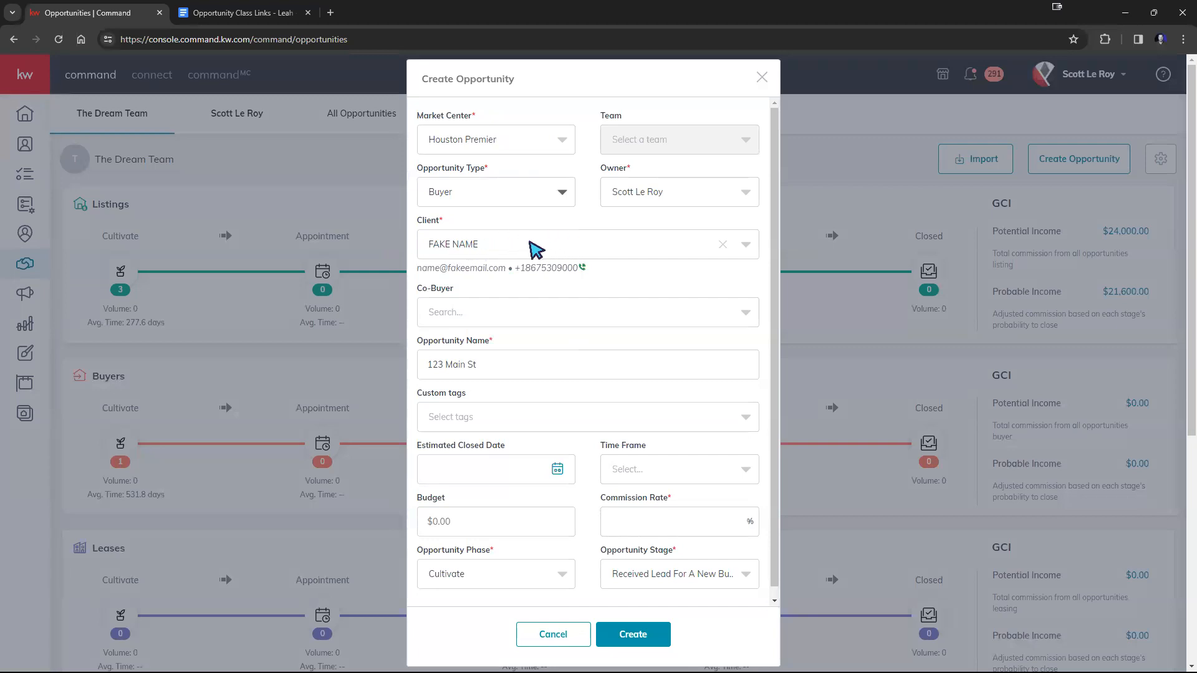
click(506, 194)
click(467, 240)
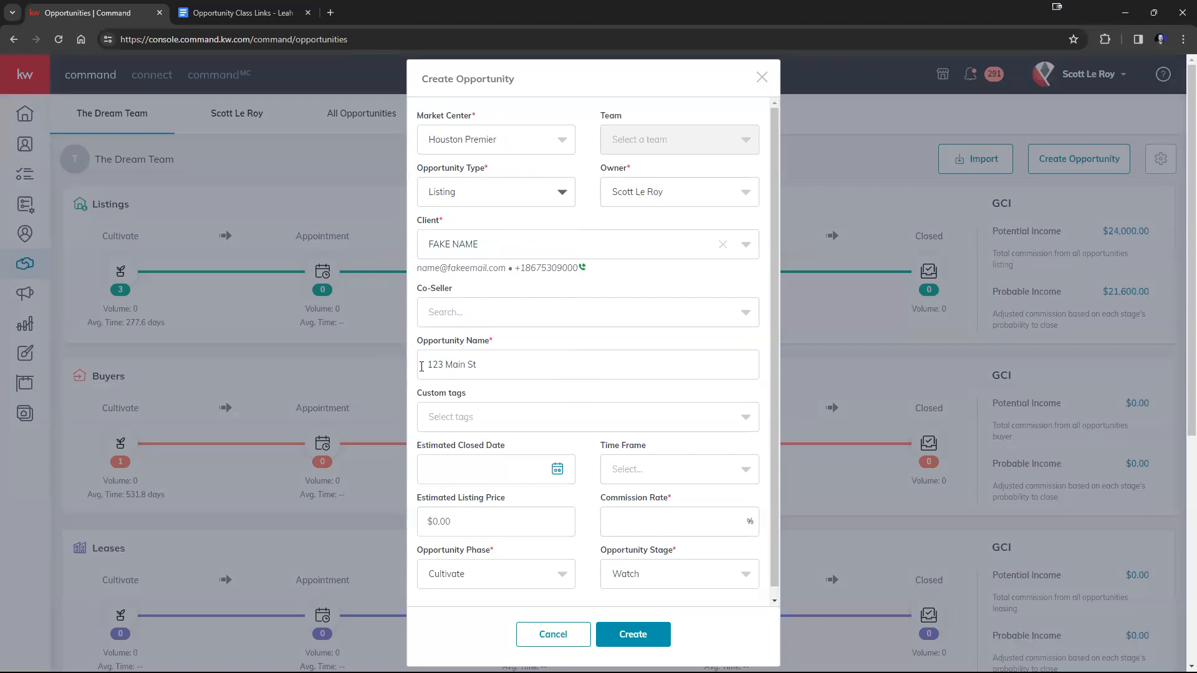
Highlight the opportunity name and set the commission rate to 0%.
drag(423, 366, 508, 362)
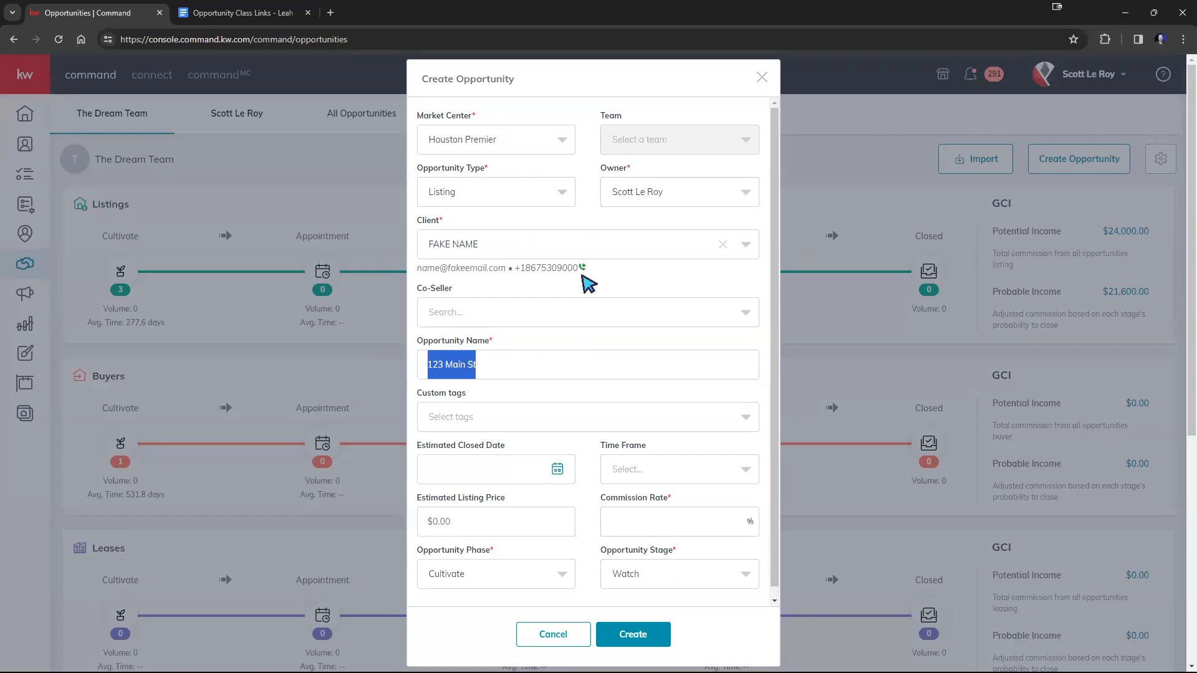
scroll(588, 284, down, 1)
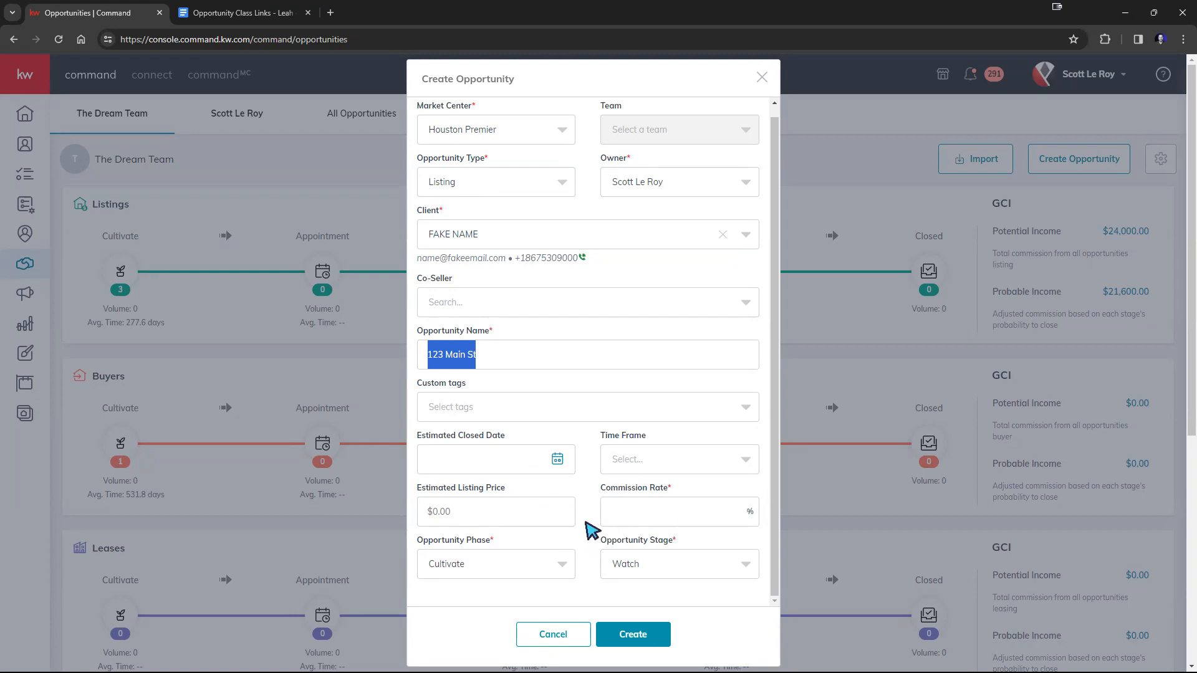
click(623, 513)
text(0)
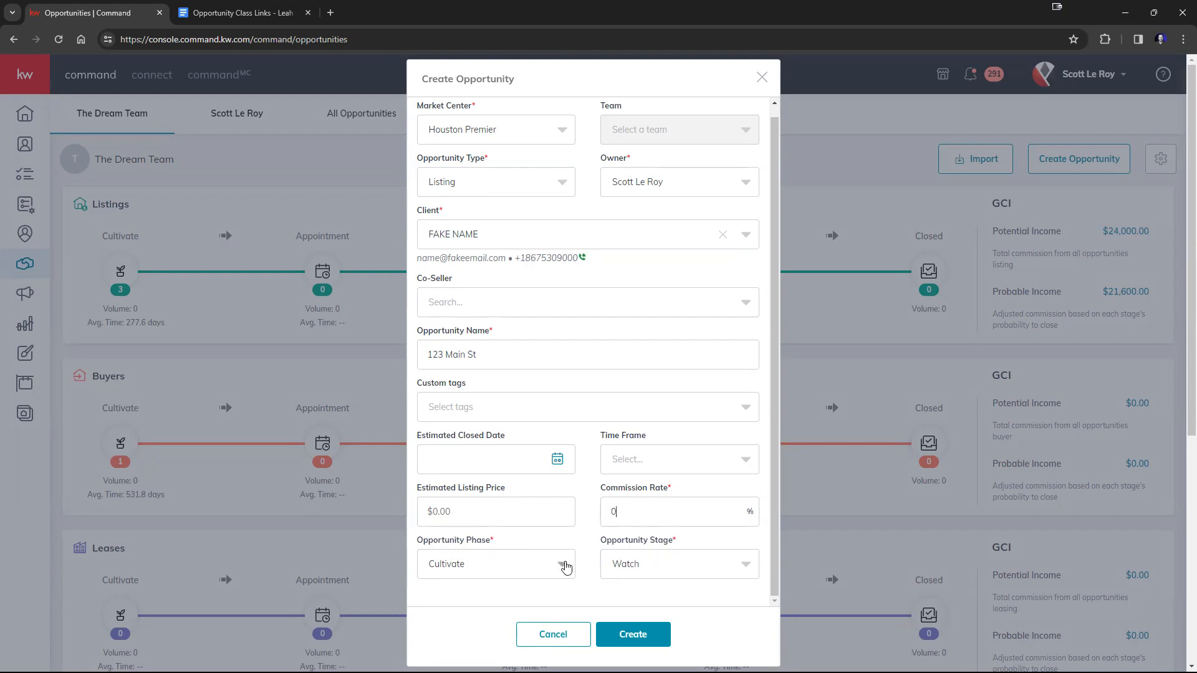
Set the opportunity phase to Active and the stage to Negotiations.
click(564, 565)
click(546, 531)
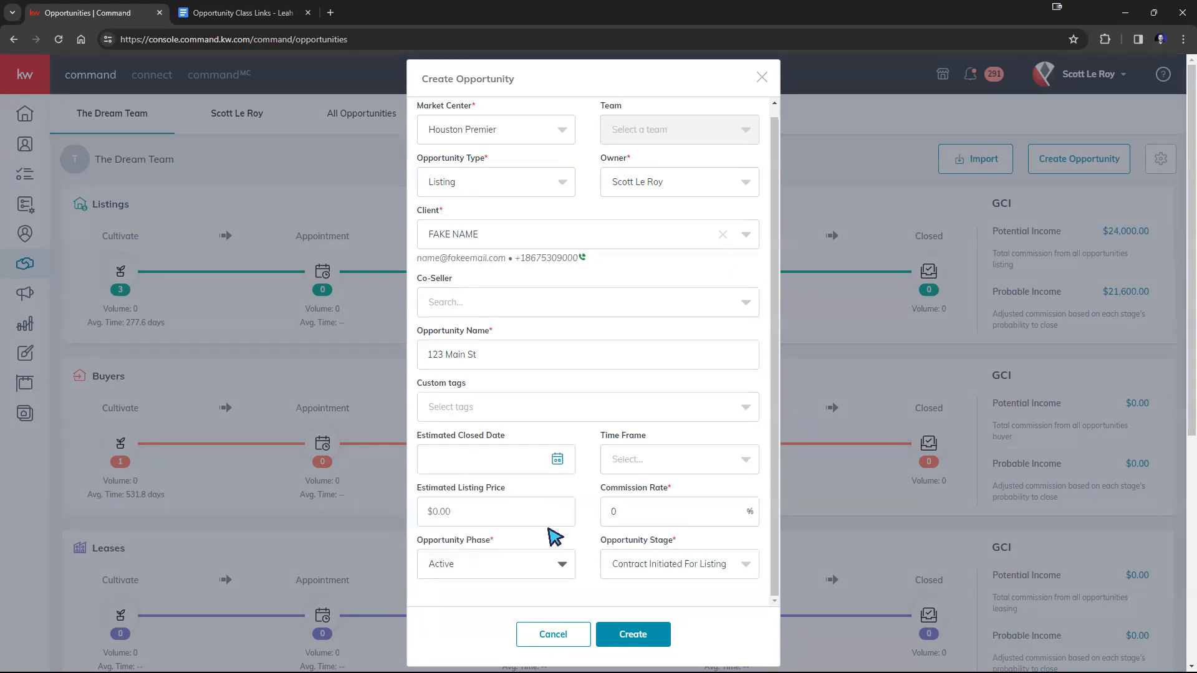
click(711, 571)
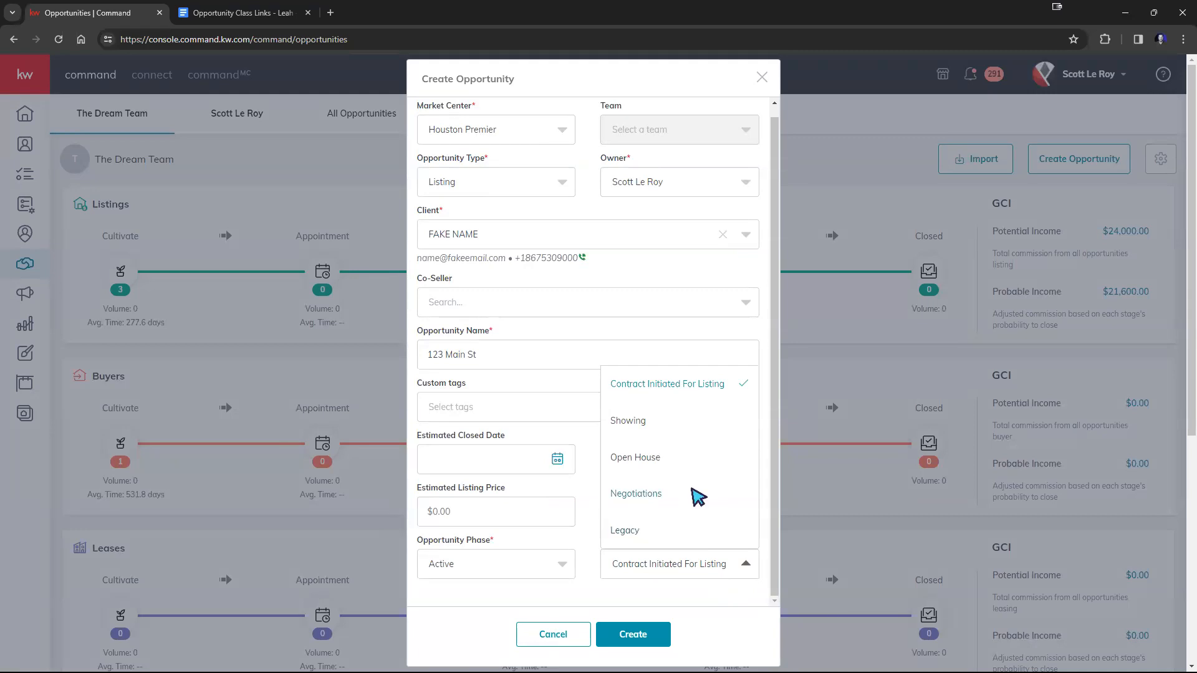
click(694, 494)
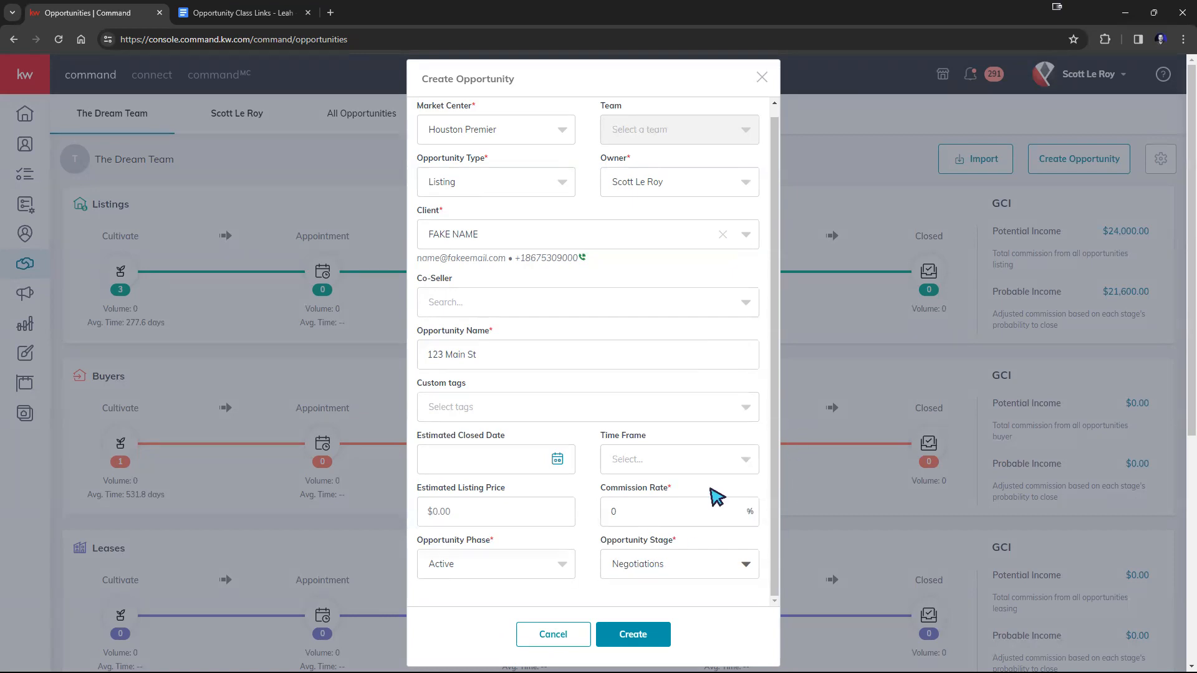
Set the opportunity phase to Cultivate and create the listing opportunity.
click(563, 565)
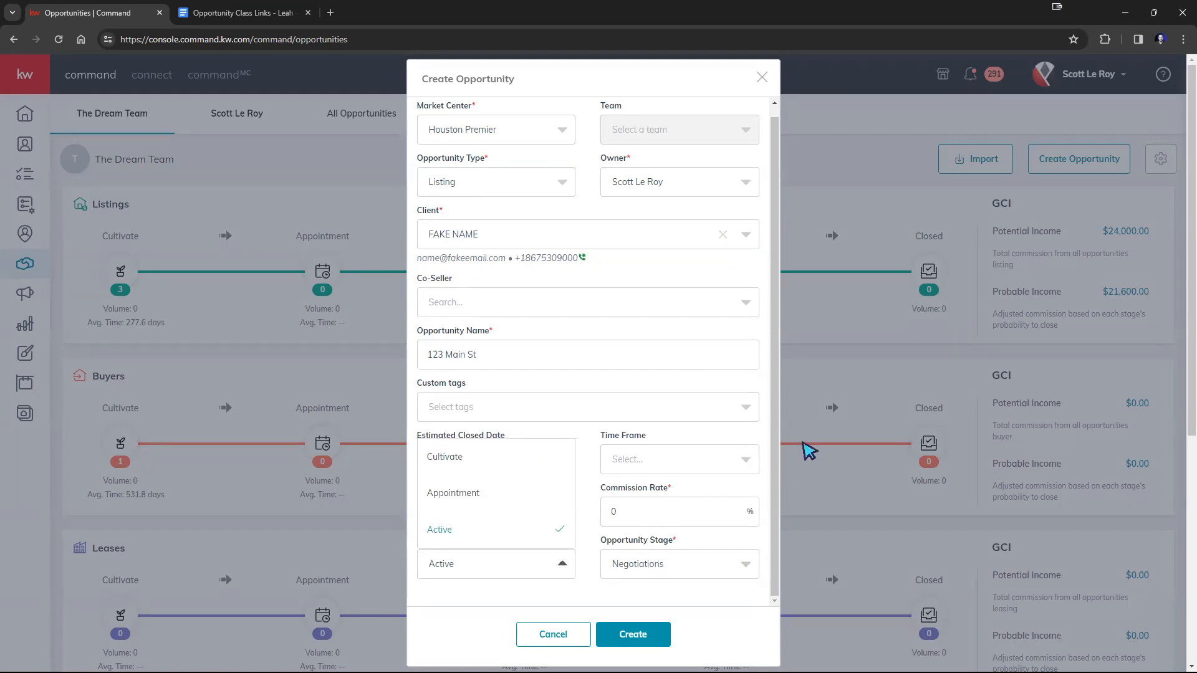
click(478, 467)
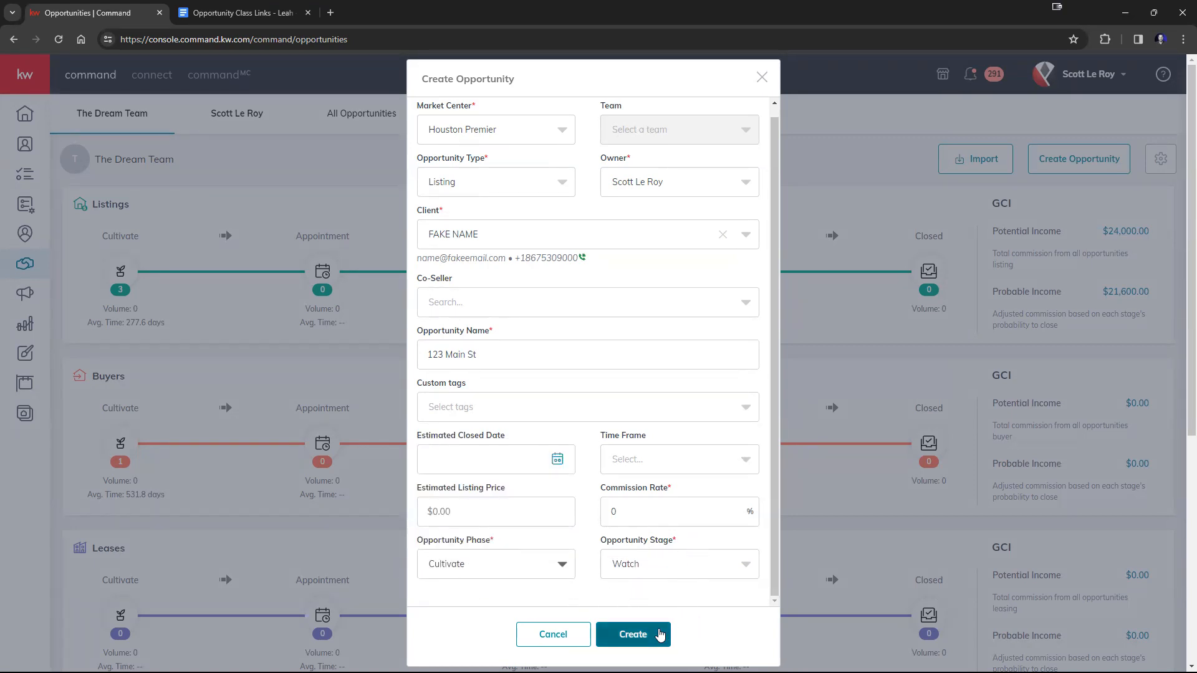
click(660, 634)
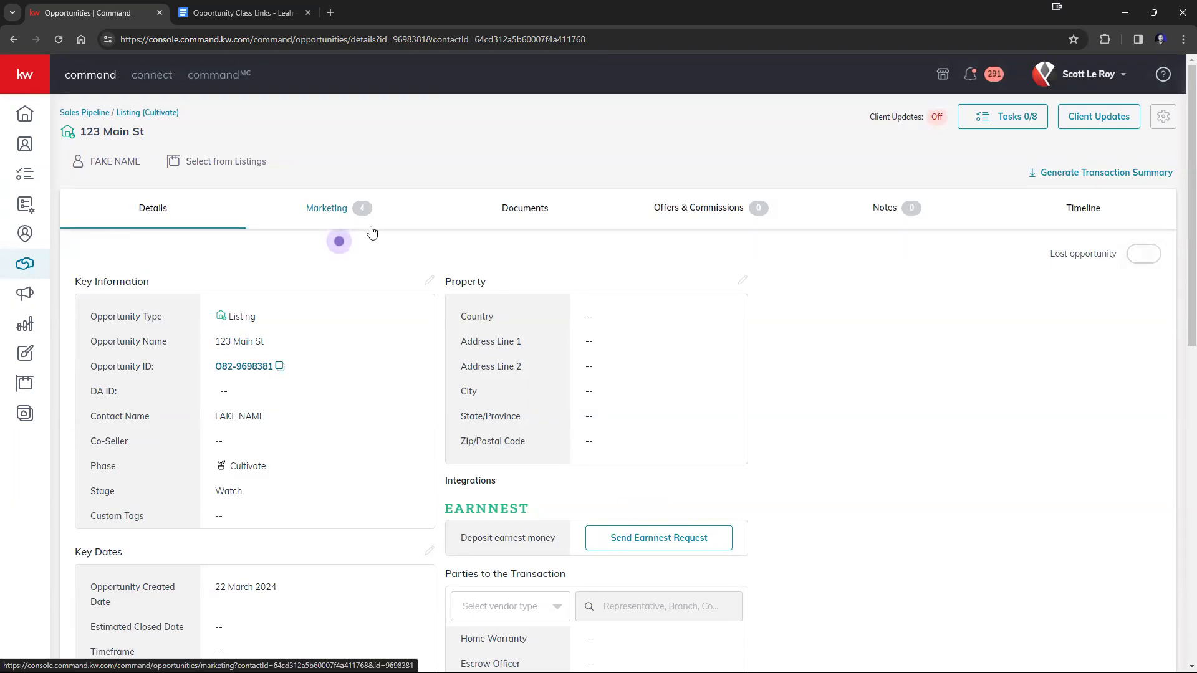
Return to the sales pipeline and create a Buyer opportunity for the sample contact, keeping the default name and the Cultivate phase.
click(82, 115)
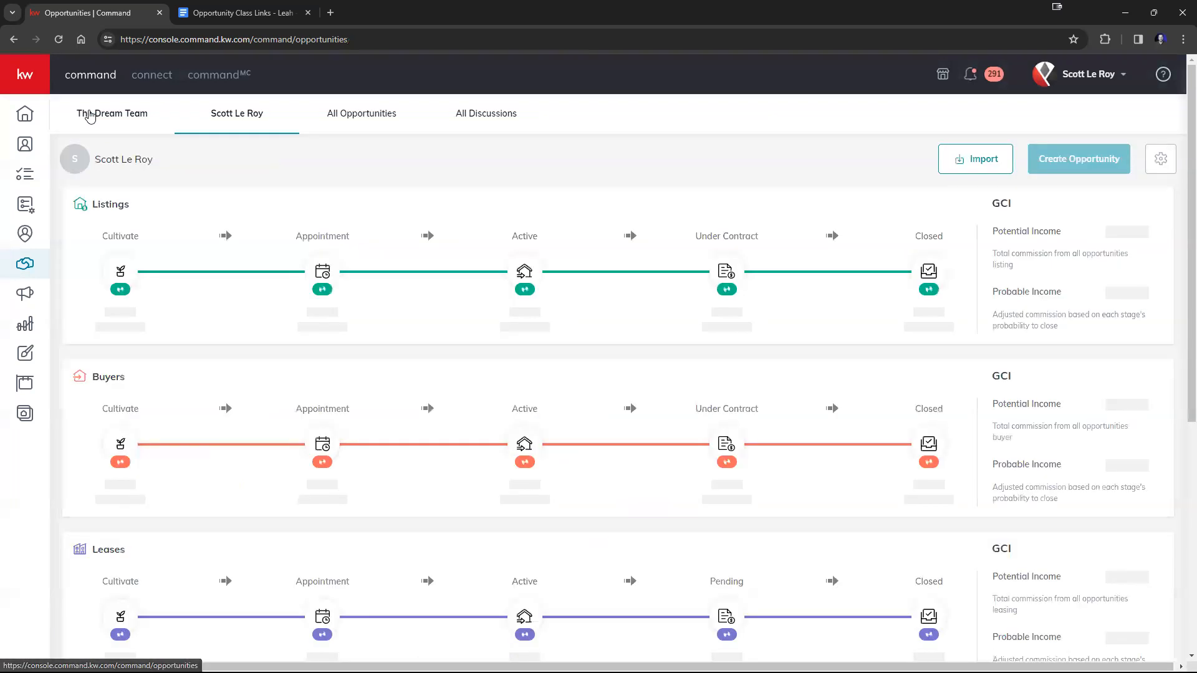
click(1101, 167)
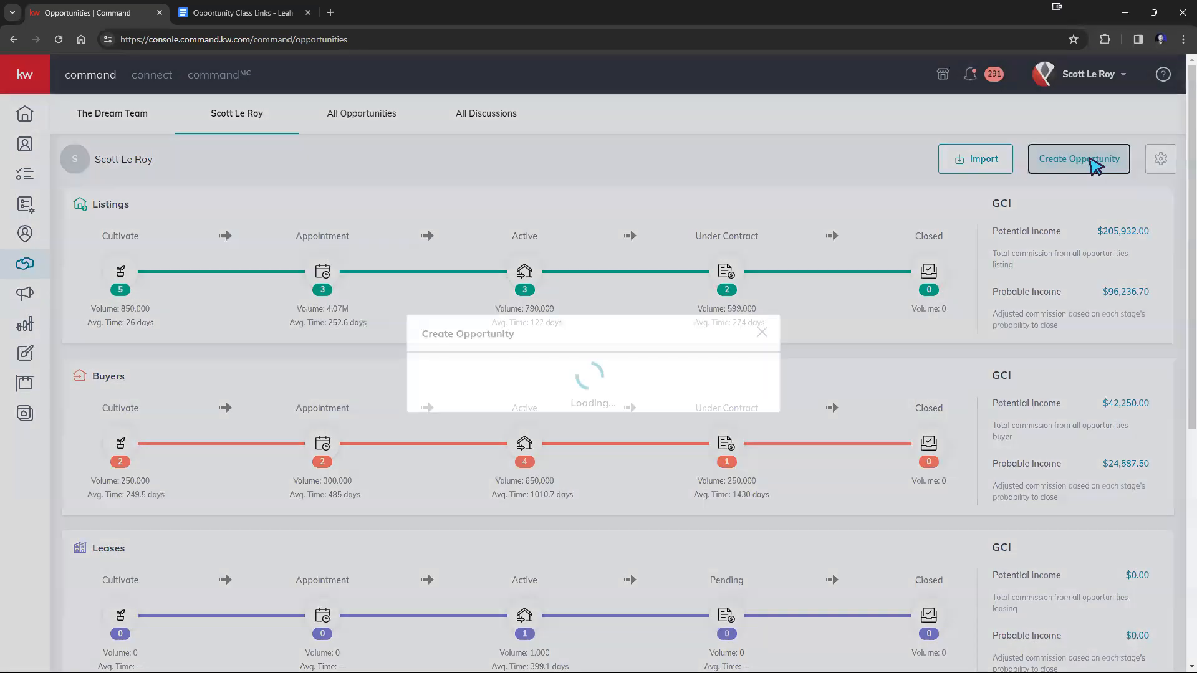
click(491, 196)
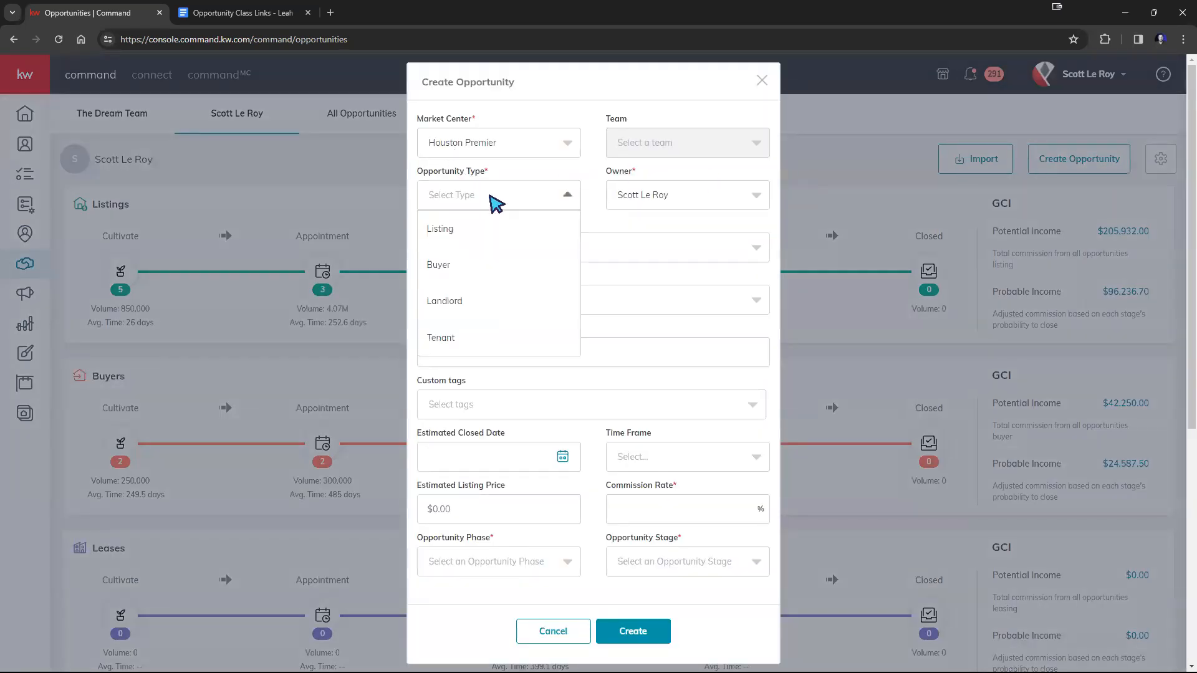
click(439, 265)
click(498, 248)
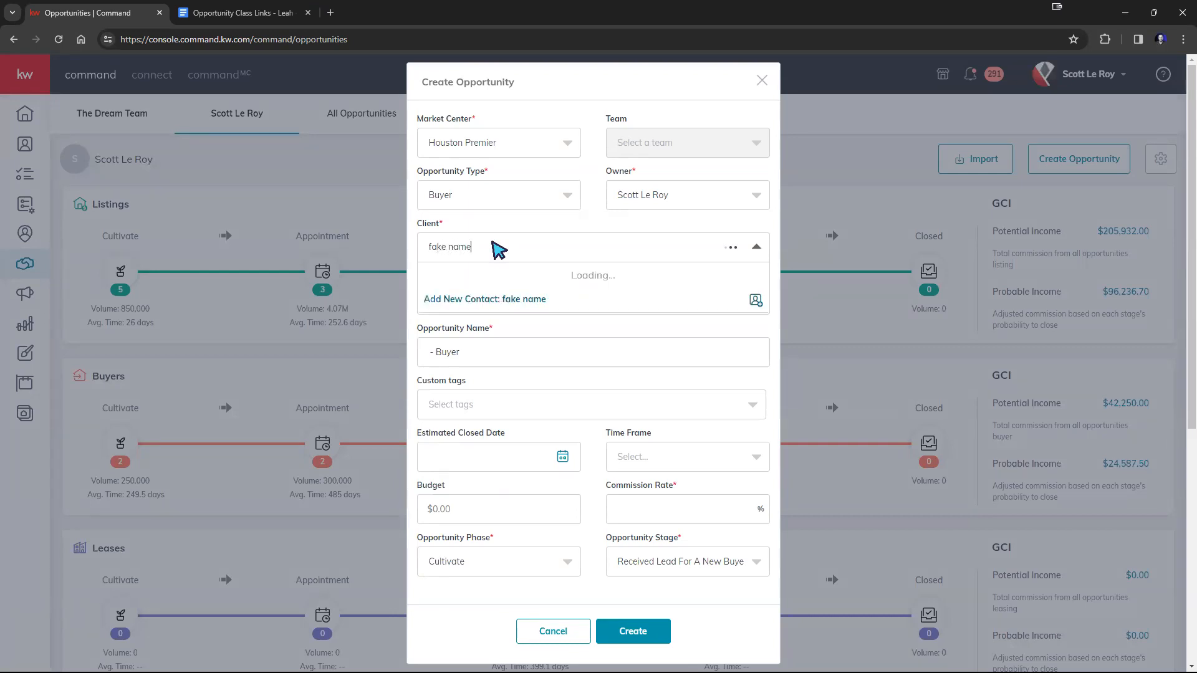
click(449, 280)
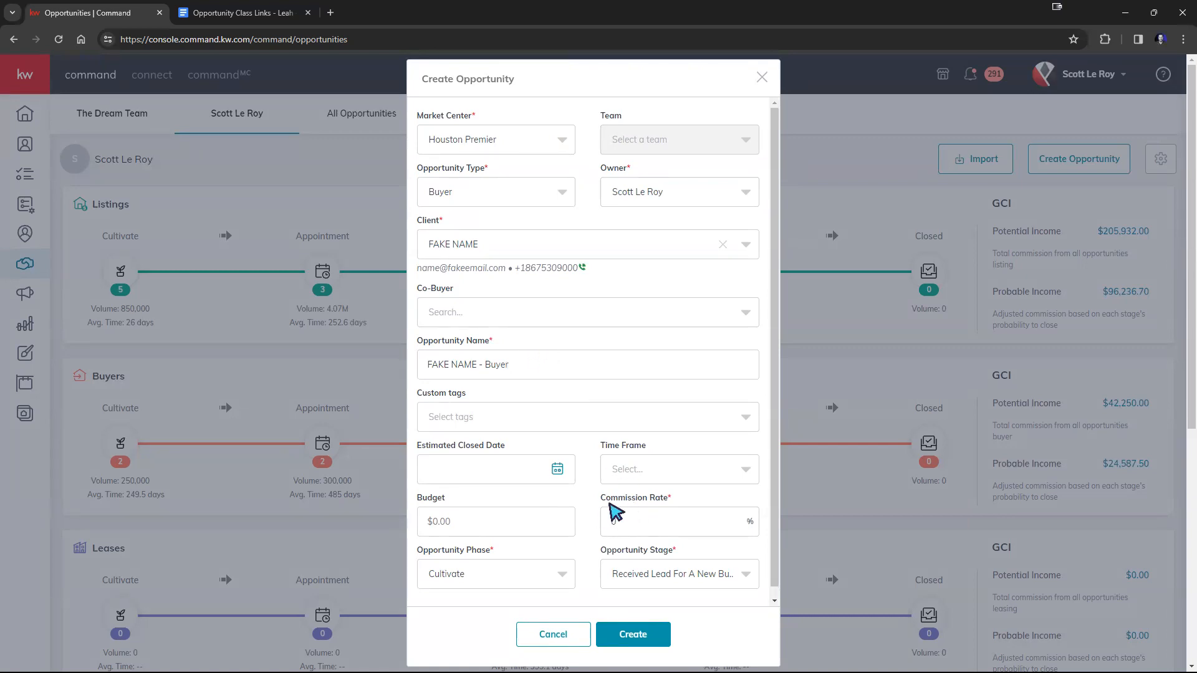
click(631, 634)
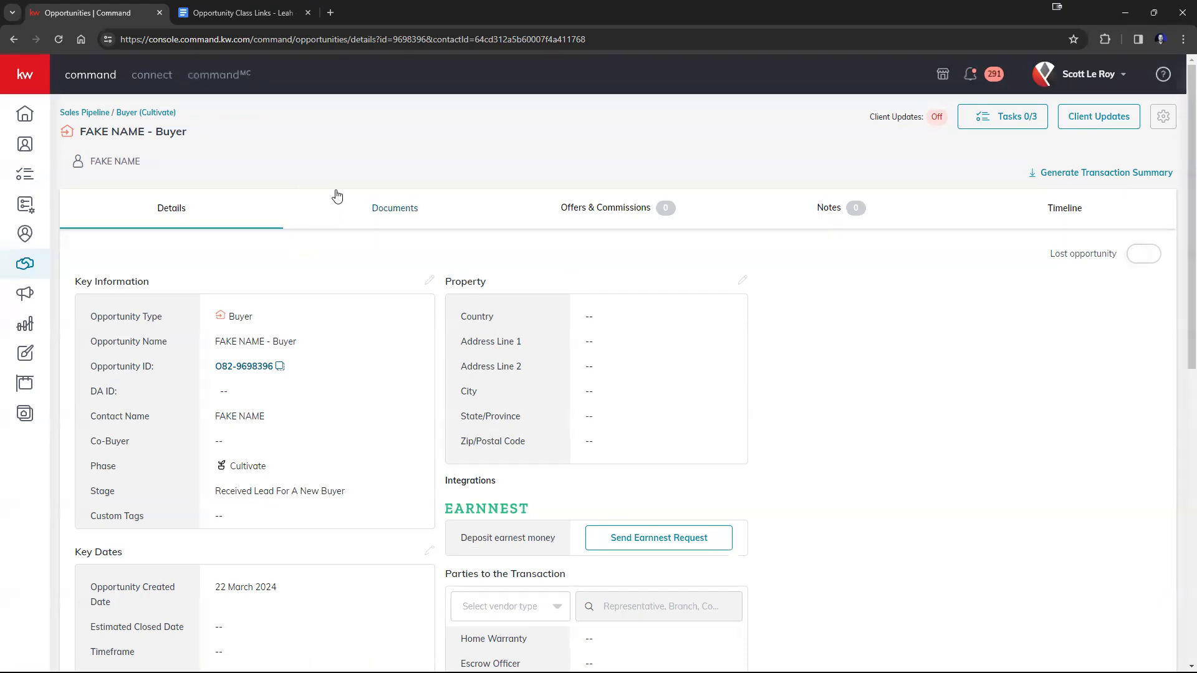
Open the sales pipeline in a new browser tab and open the sample contact's new listing opportunity from the Cultivate phase's Watch stage.
right_click(86, 113)
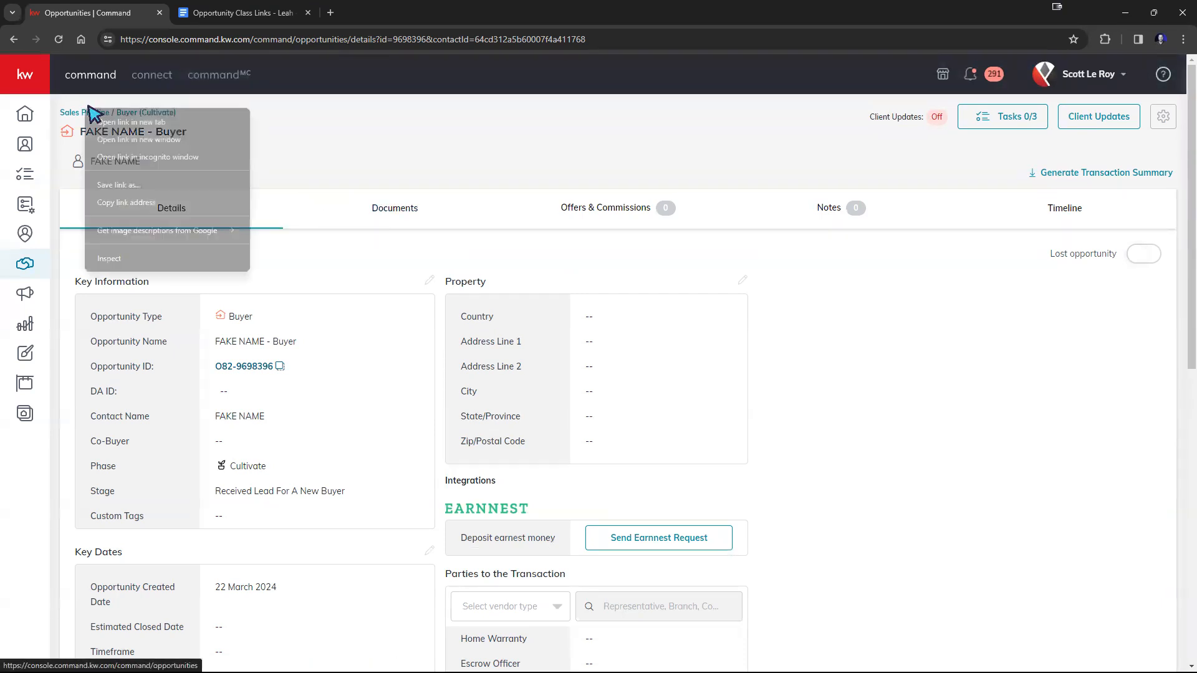
click(84, 120)
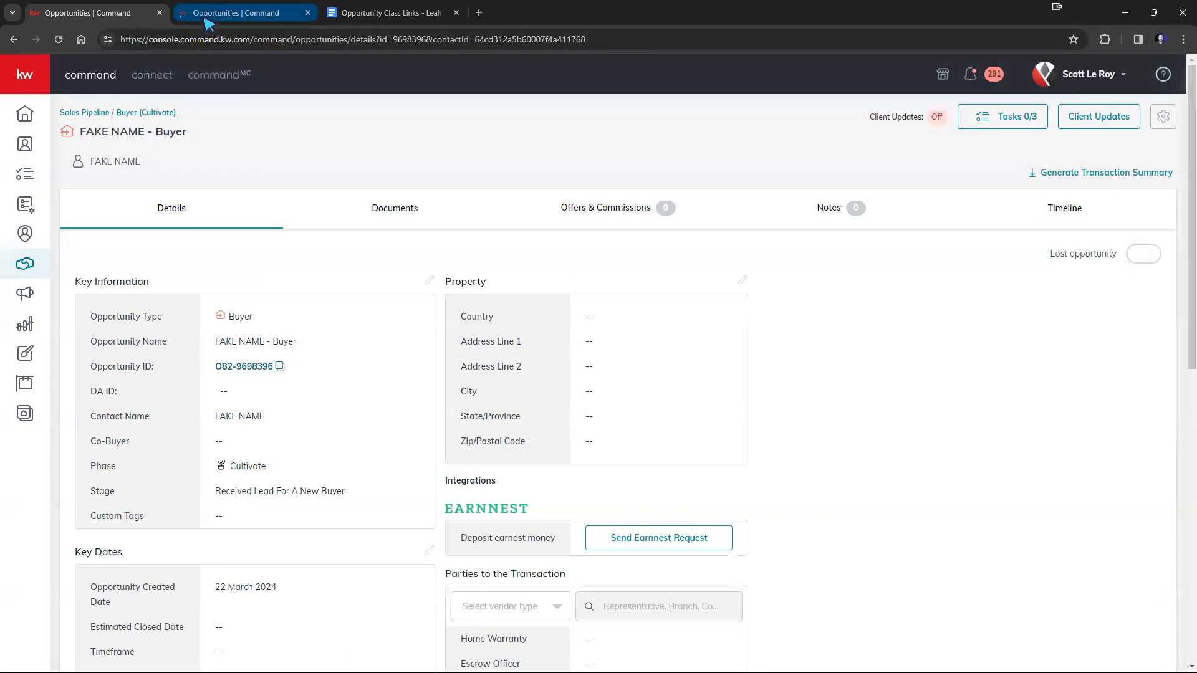
click(208, 18)
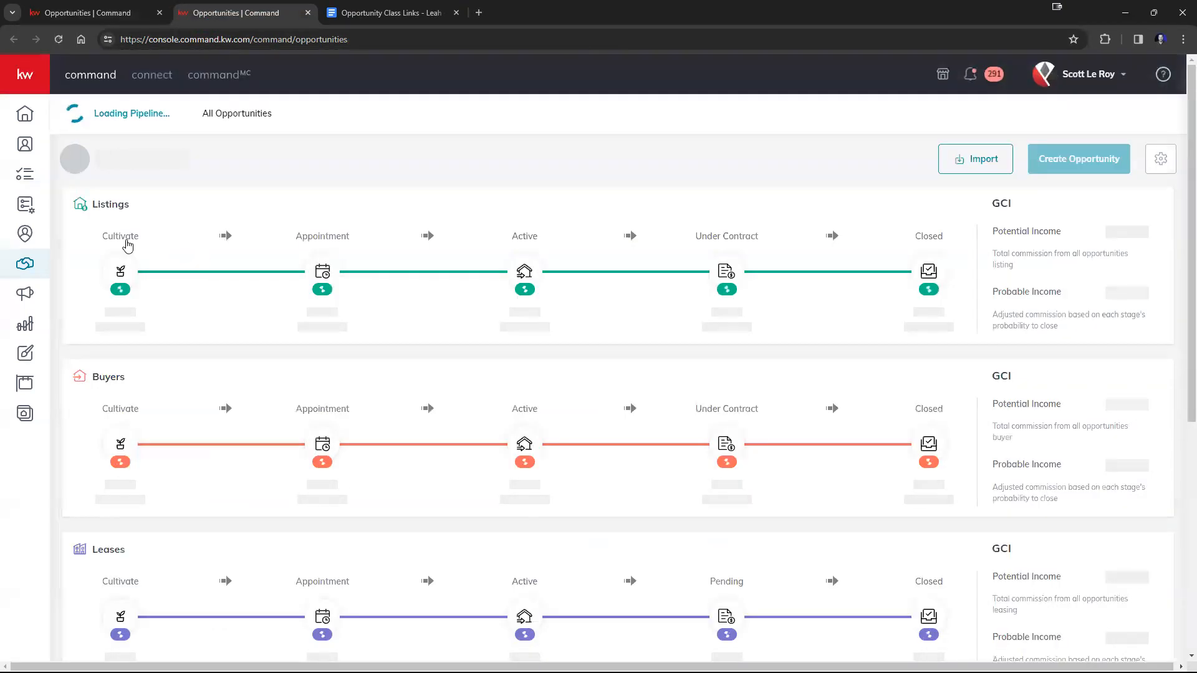
click(121, 272)
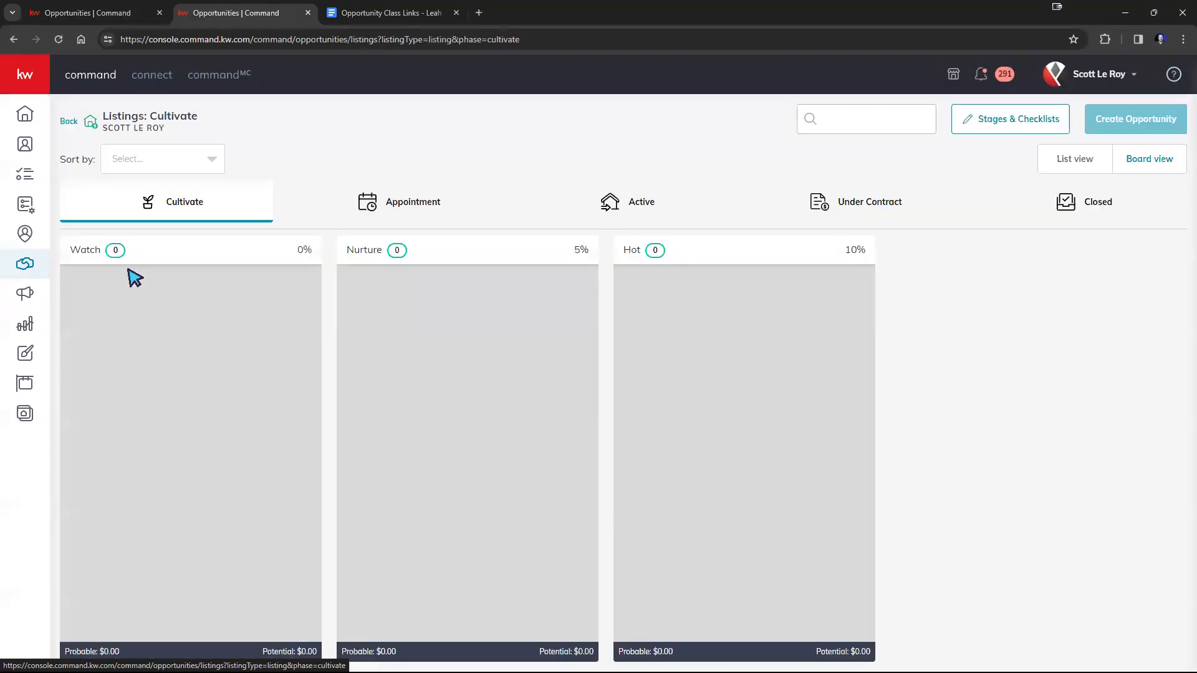
scroll(226, 295, down, 3)
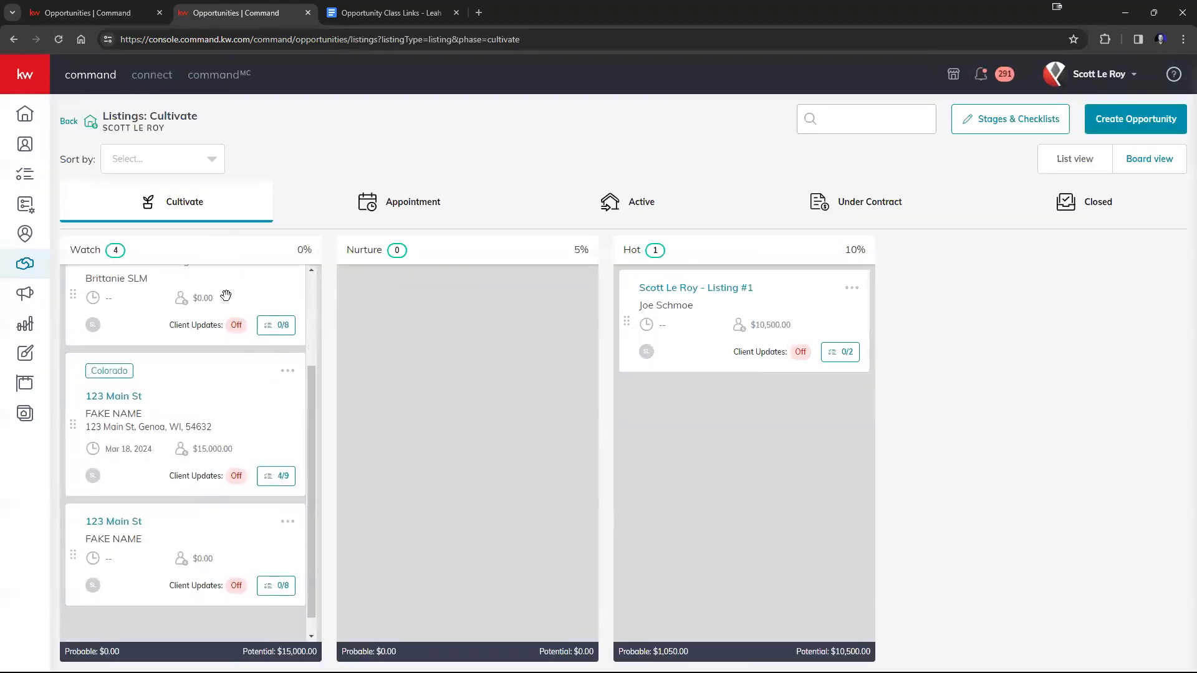
click(118, 502)
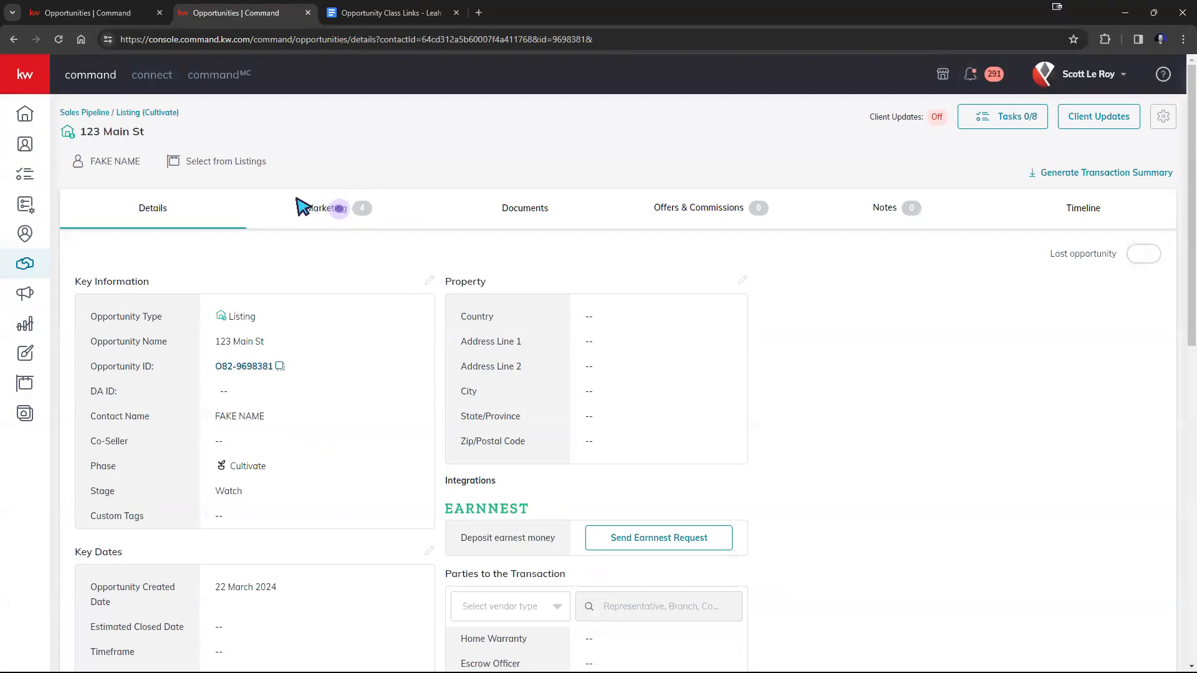
Compare the buyer opportunity's page with the listing opportunity's, and open the latter's listing selection with All Listings shown.
click(103, 14)
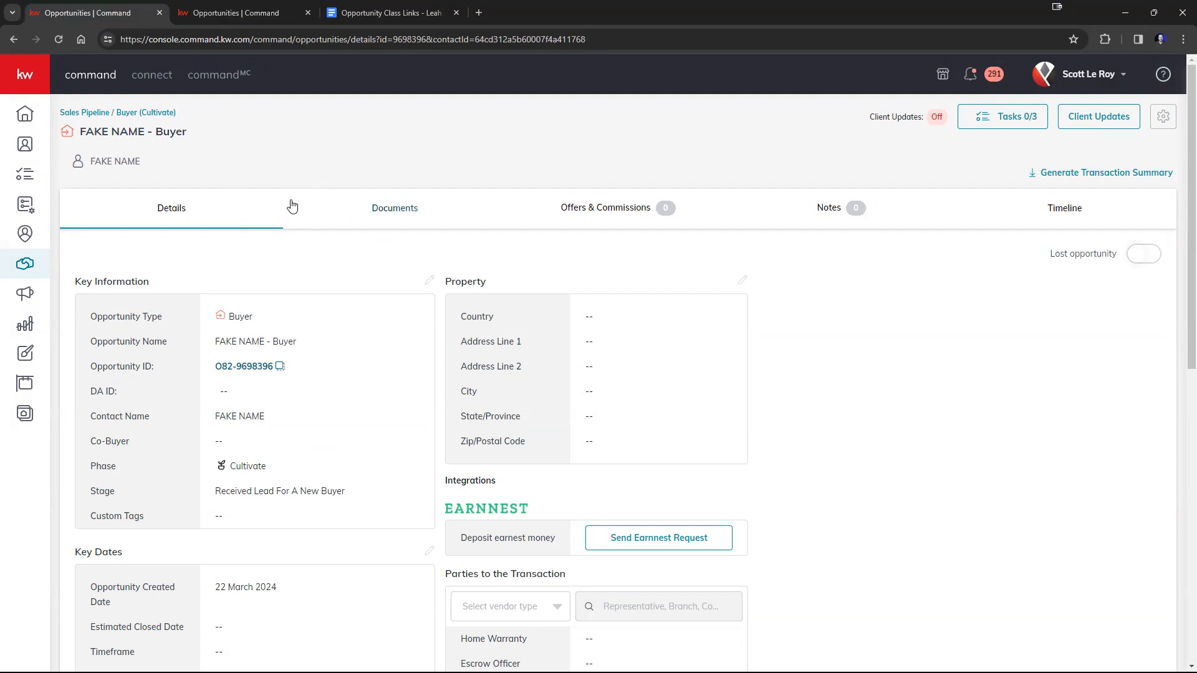
click(212, 17)
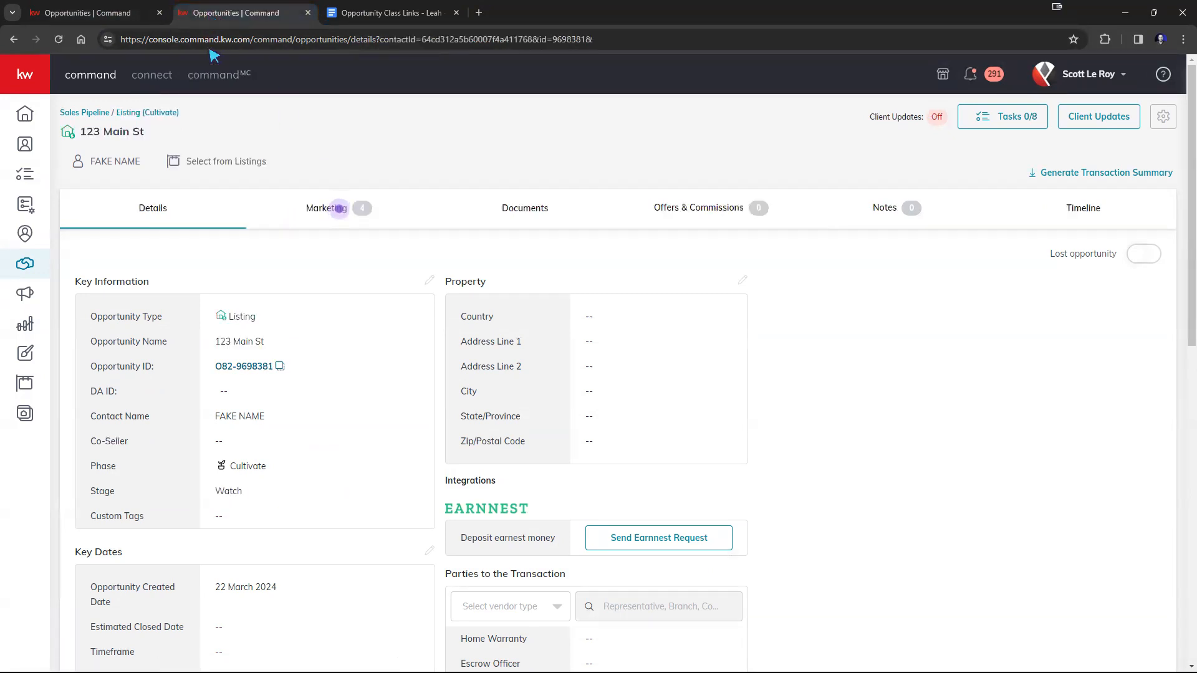
click(187, 167)
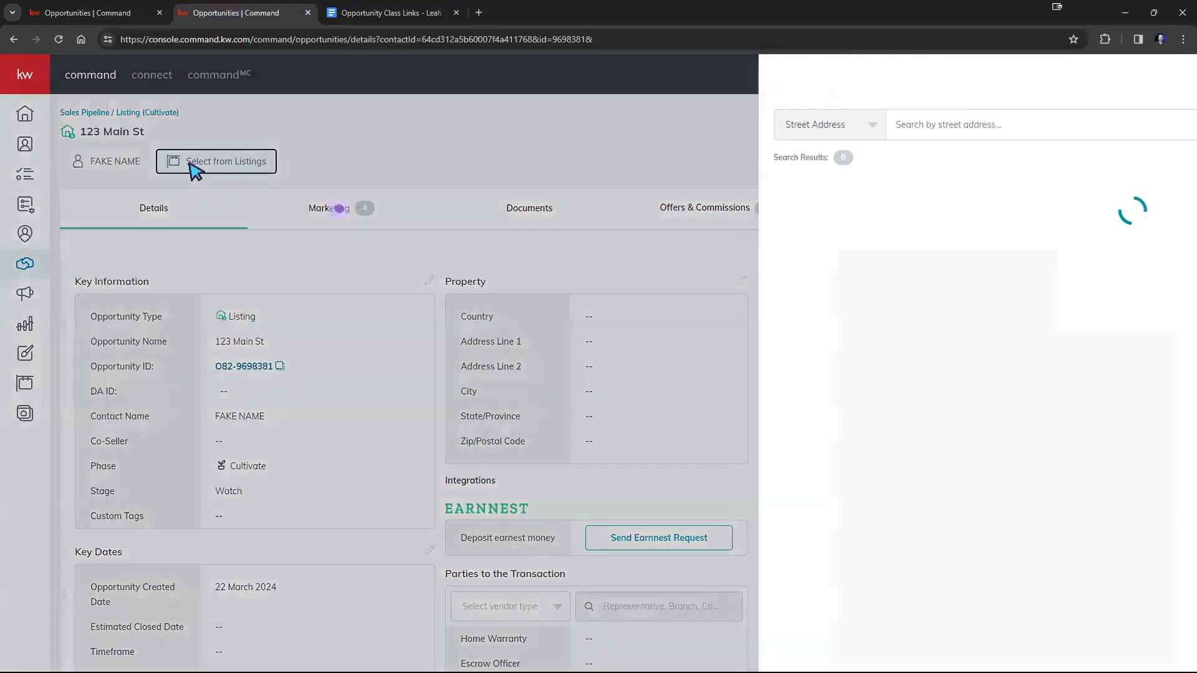
click(1122, 167)
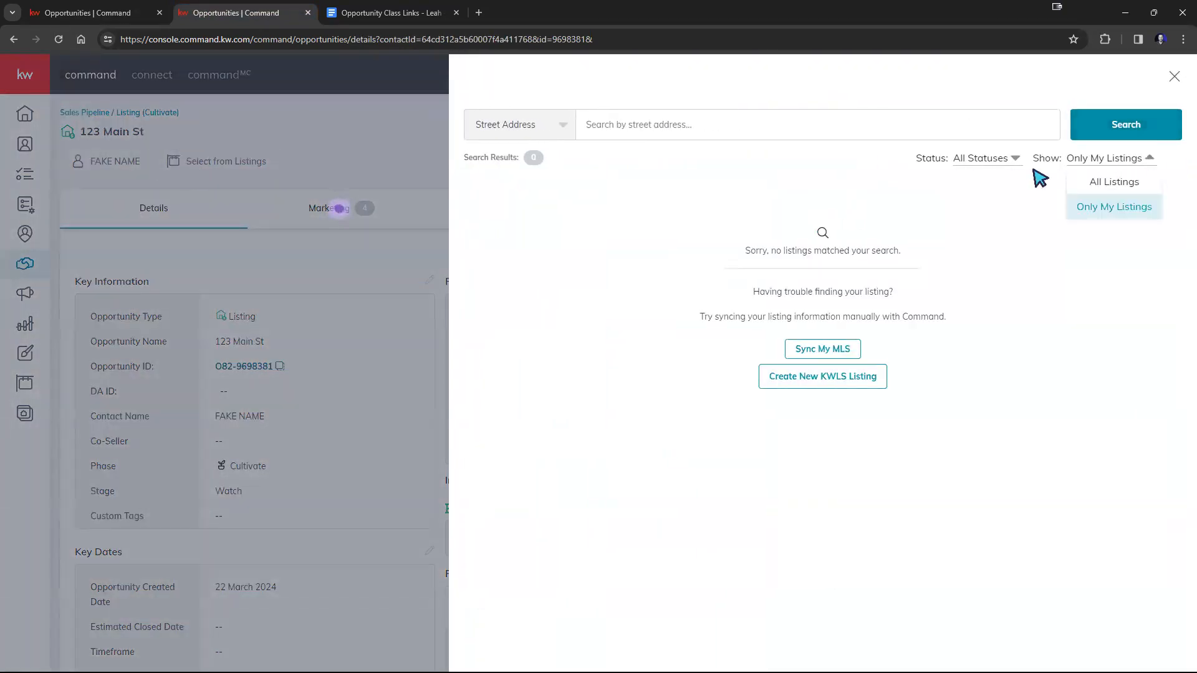
click(1131, 182)
Search the listings by the sample property's street address and link the sold Genoa, WI listing to the opportunity.
click(920, 133)
text(123 Mai)
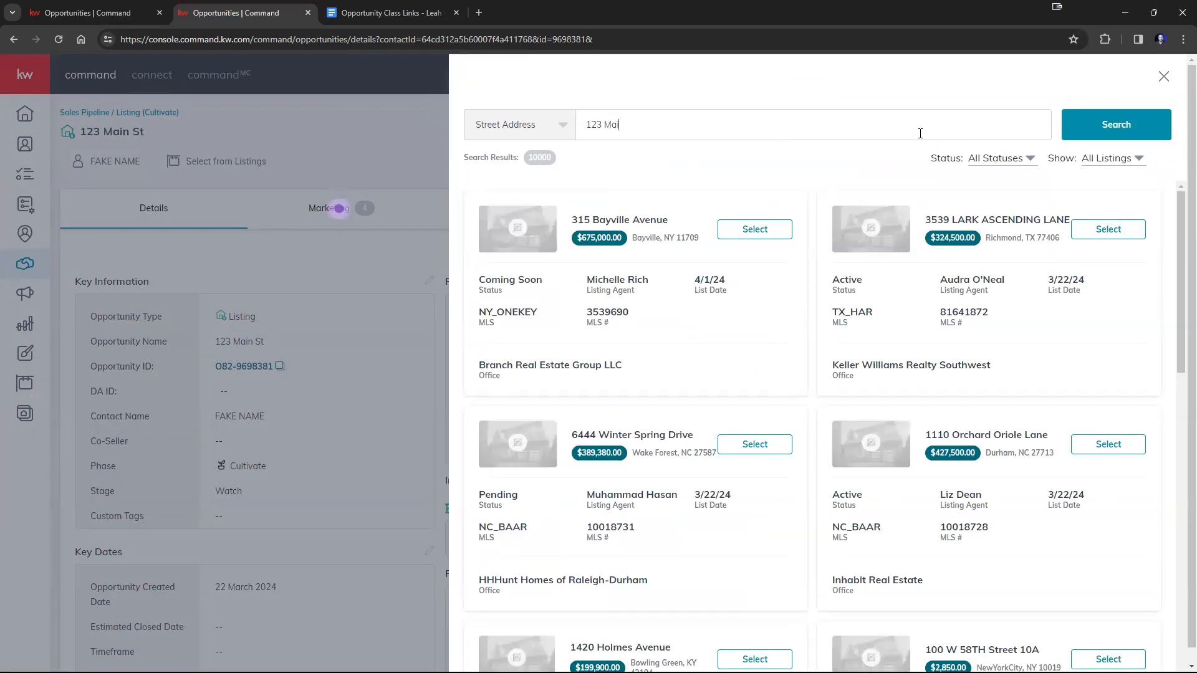
text(n St)
key(Return)
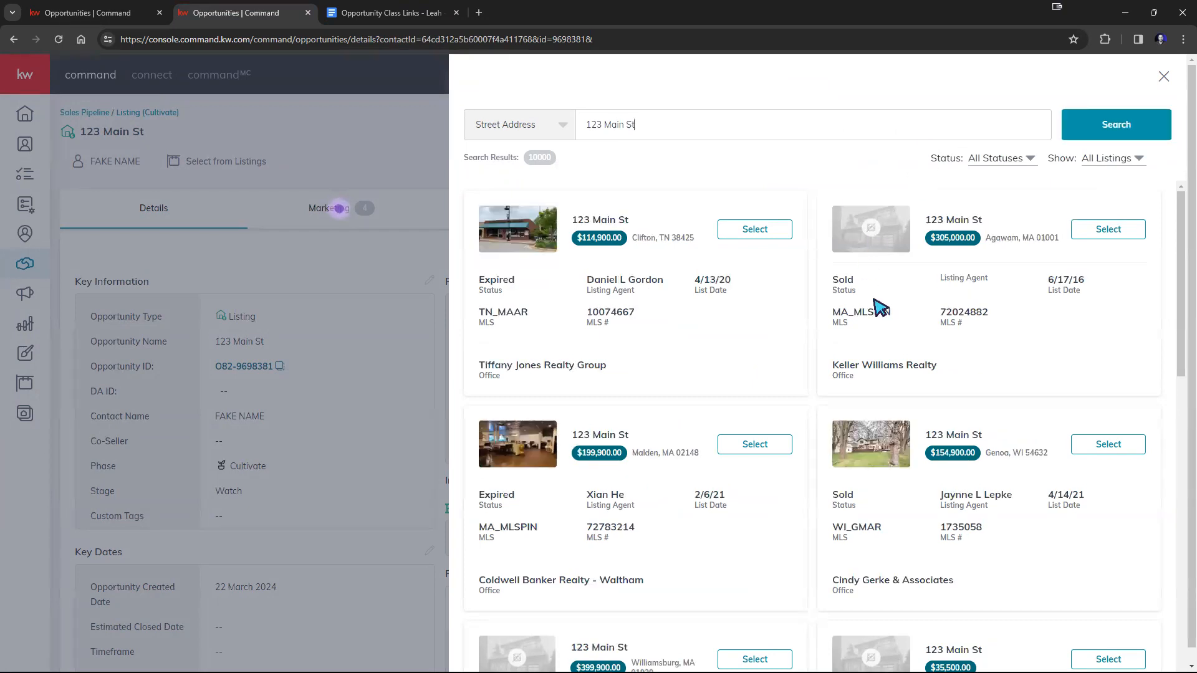
scroll(881, 307, down, 1)
click(1108, 382)
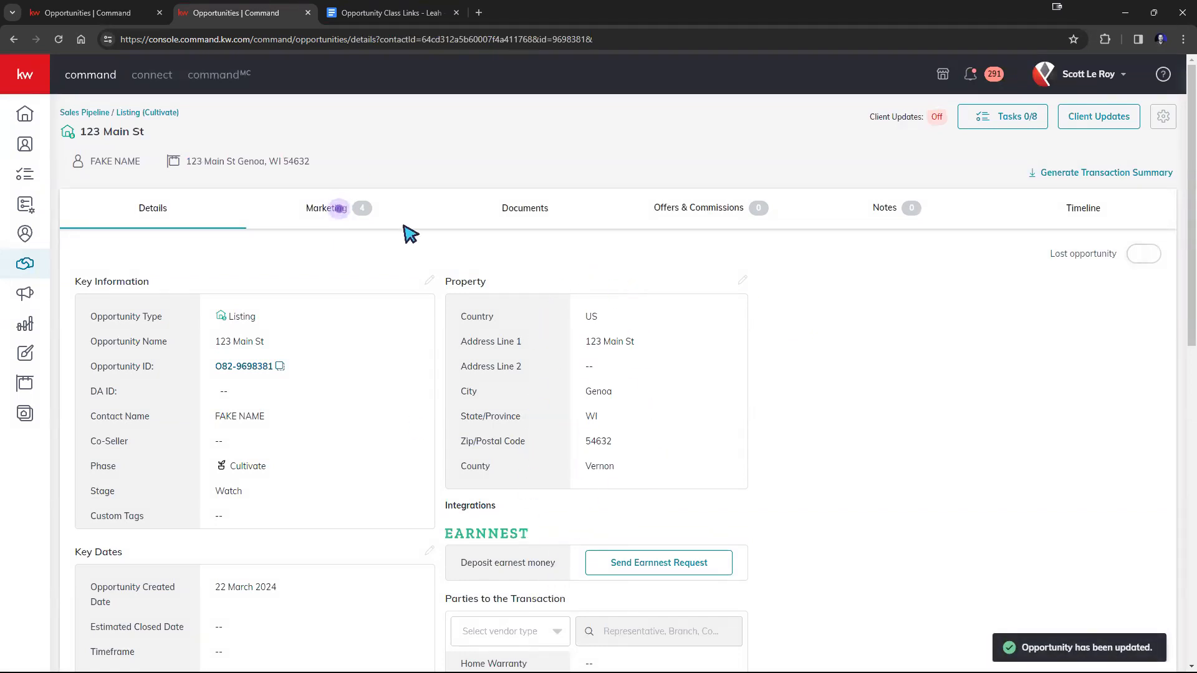
Switch to the buyer opportunity and view its property information form, closing it without entering an address.
click(128, 14)
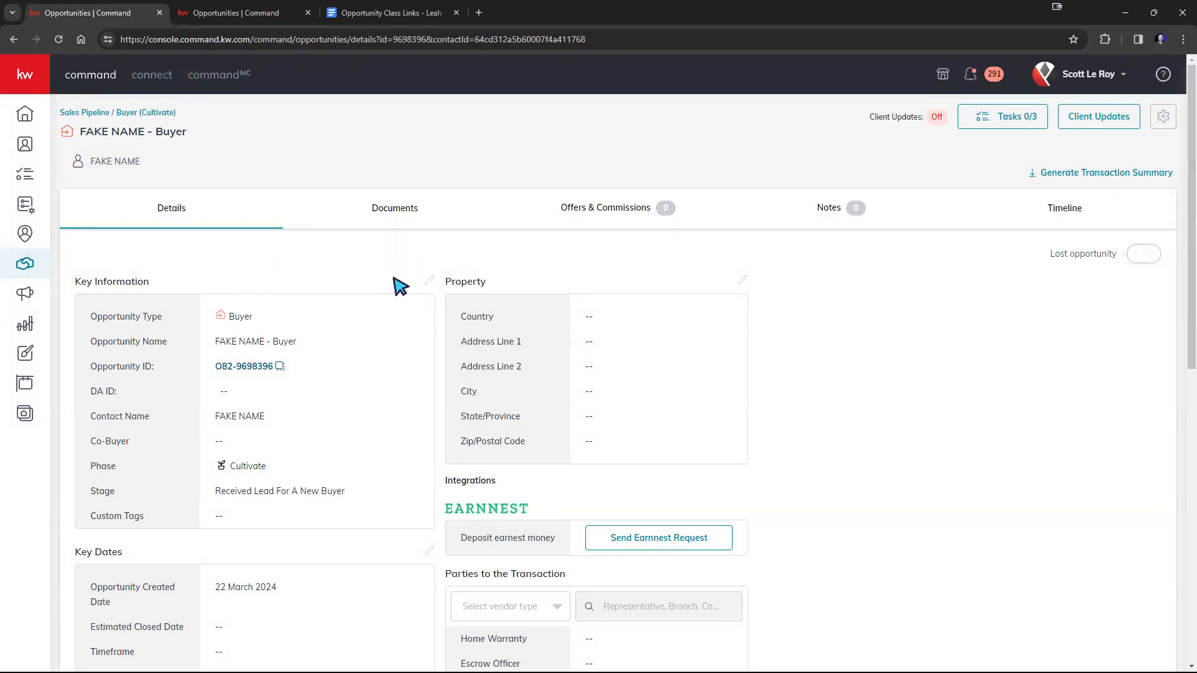
click(744, 281)
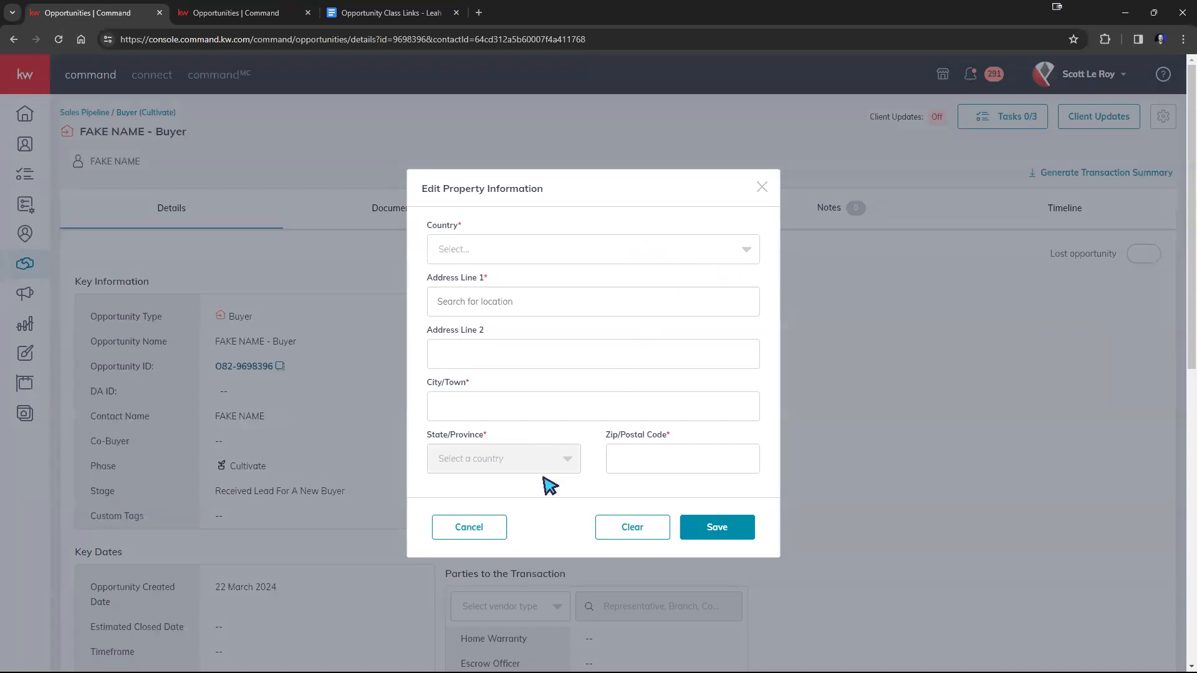
click(771, 186)
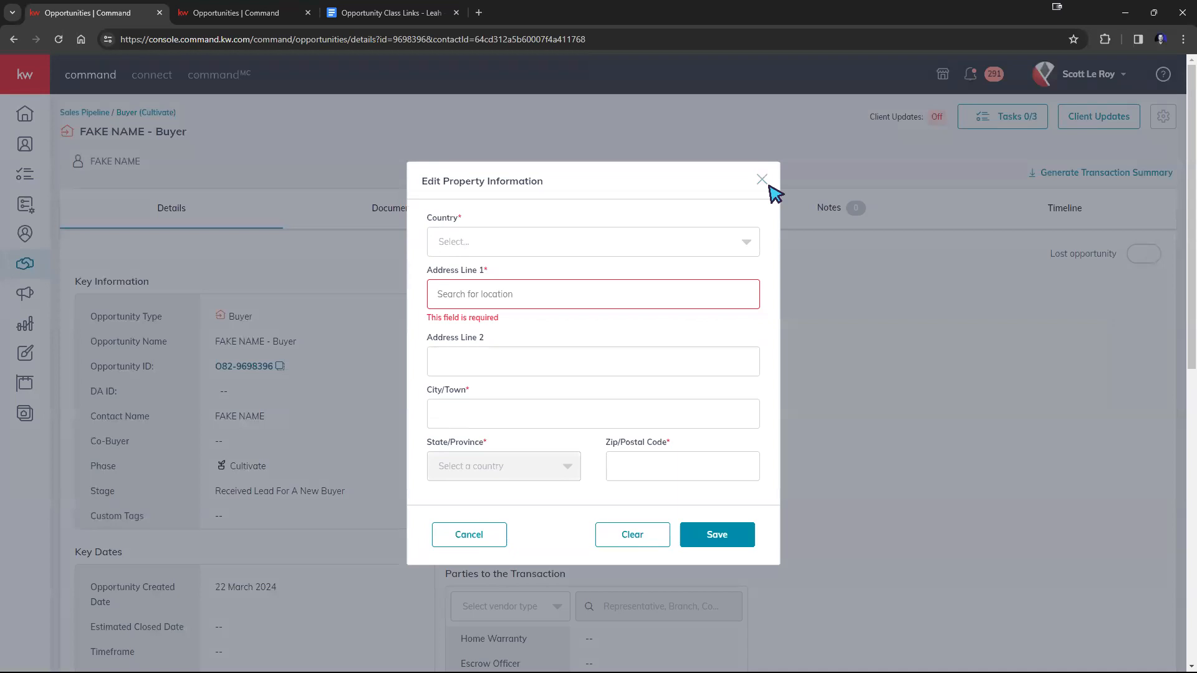
click(762, 182)
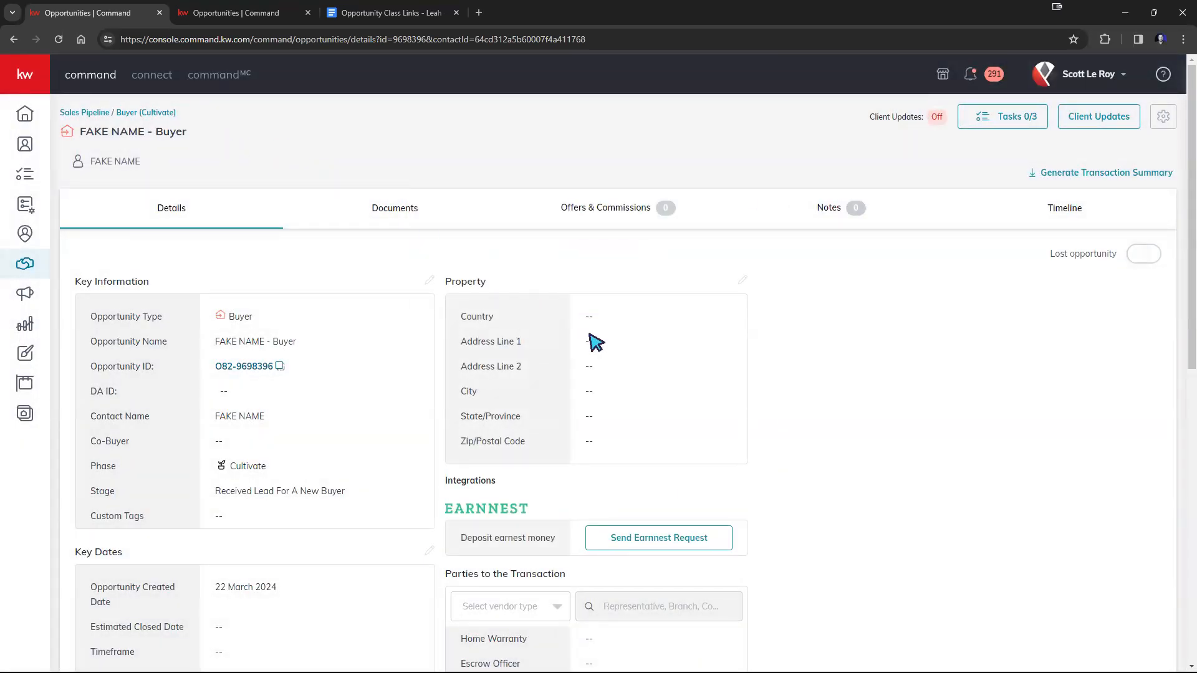
On the listings board, move the sample contact's new listing opportunity from Cultivate to Appointment, in the At Appointment With Clients stage.
click(243, 12)
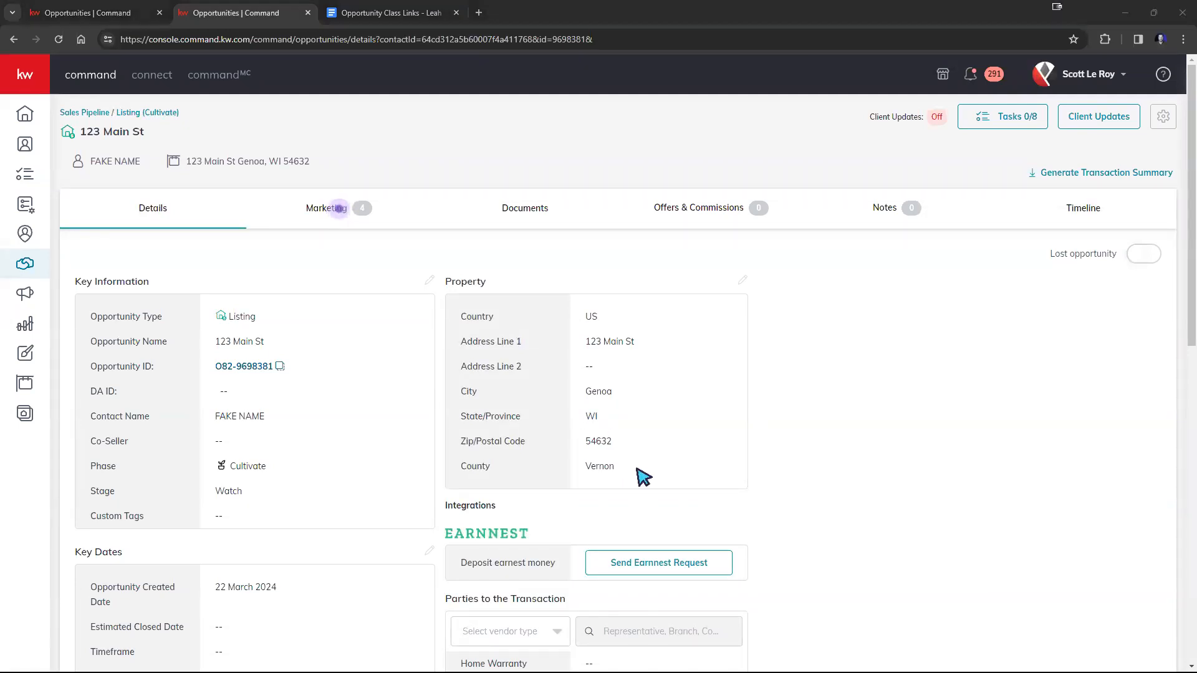
click(119, 114)
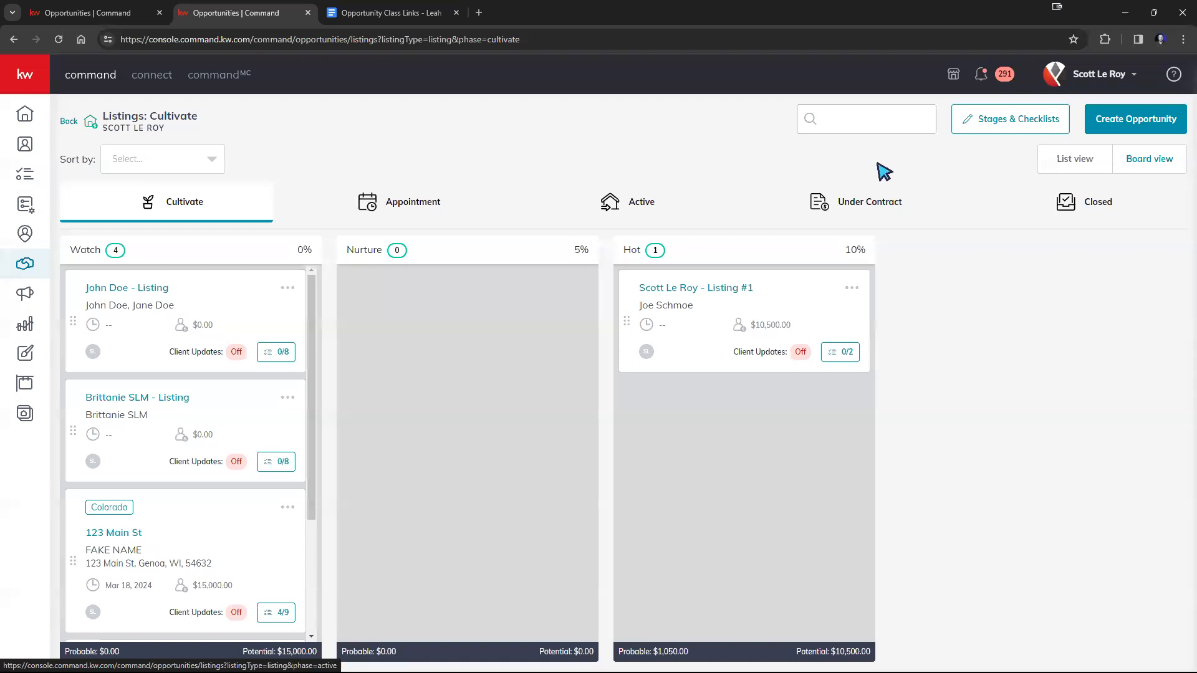
scroll(200, 430, down, 3)
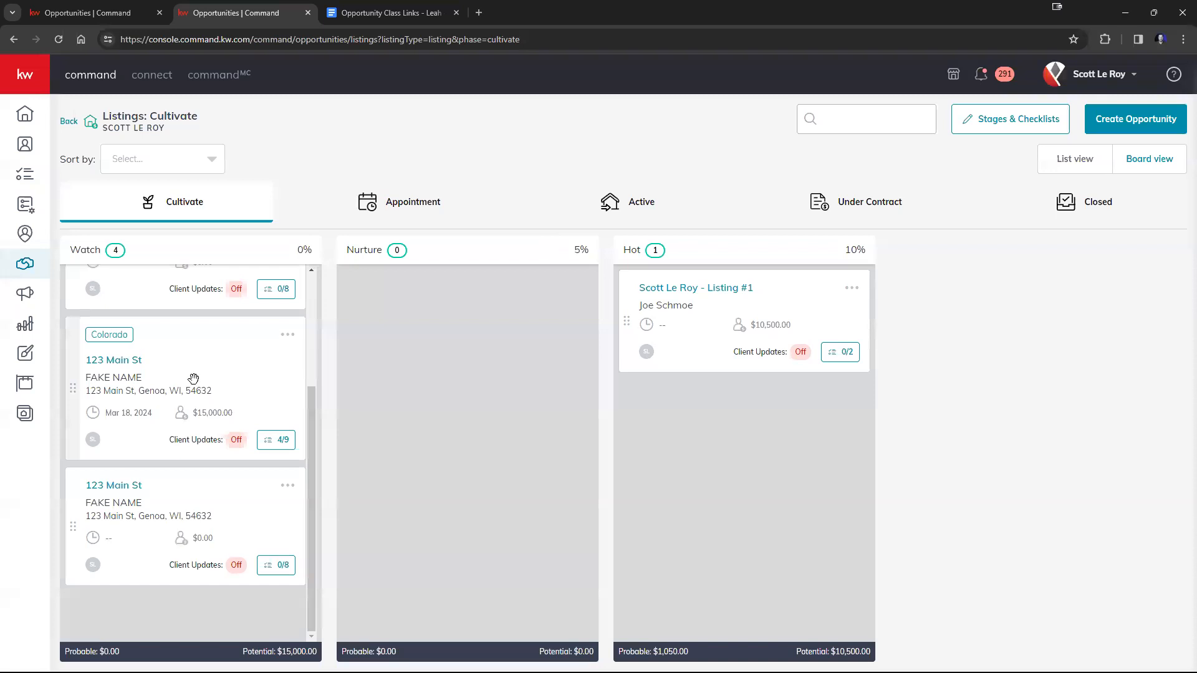
drag(179, 497, 410, 186)
click(394, 200)
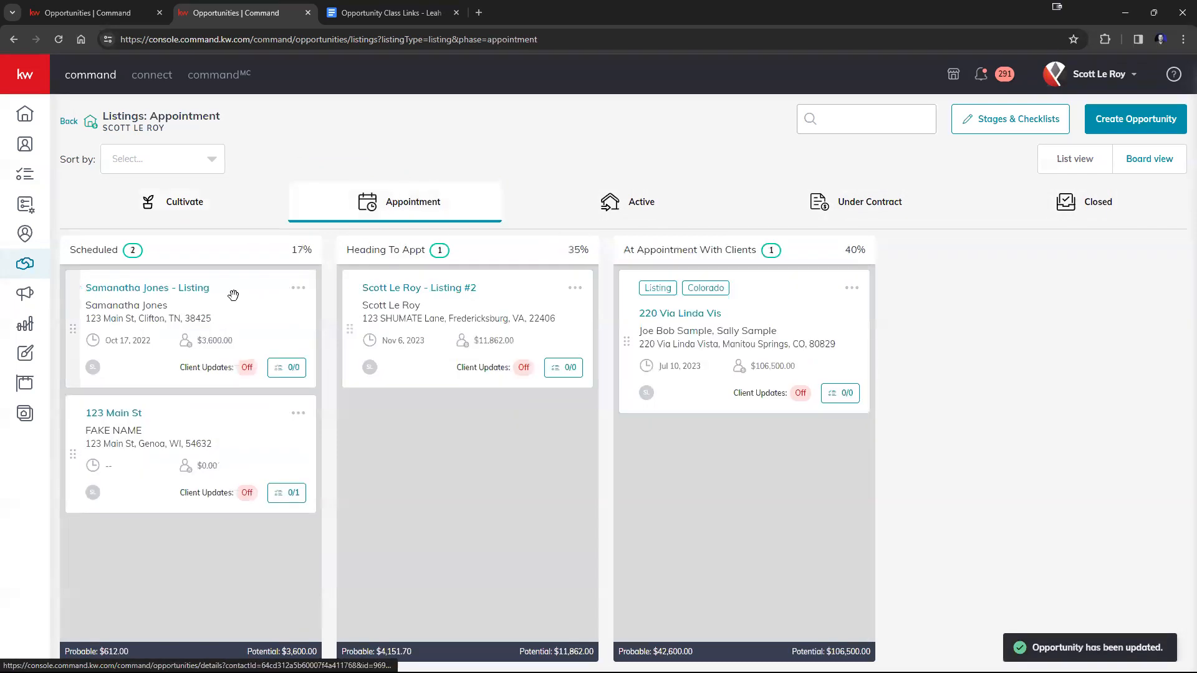
drag(230, 433, 775, 458)
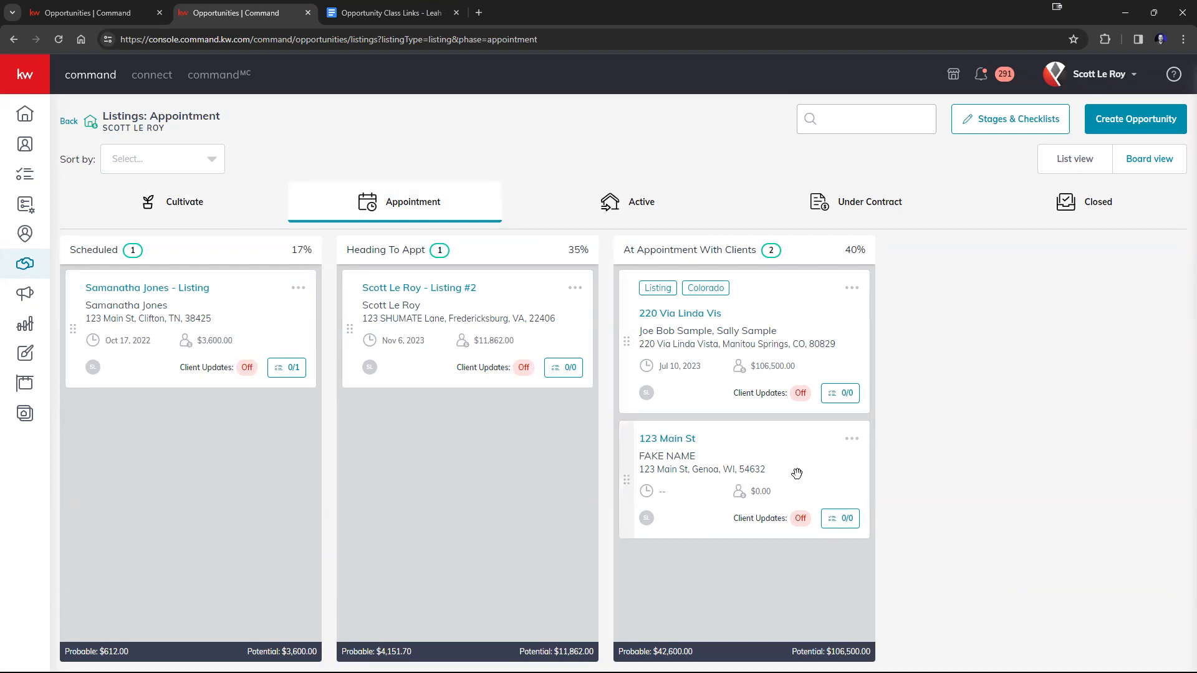
Move the listing opportunity back to the Cultivate phase and place it in the Watch stage.
drag(806, 474, 151, 212)
click(152, 212)
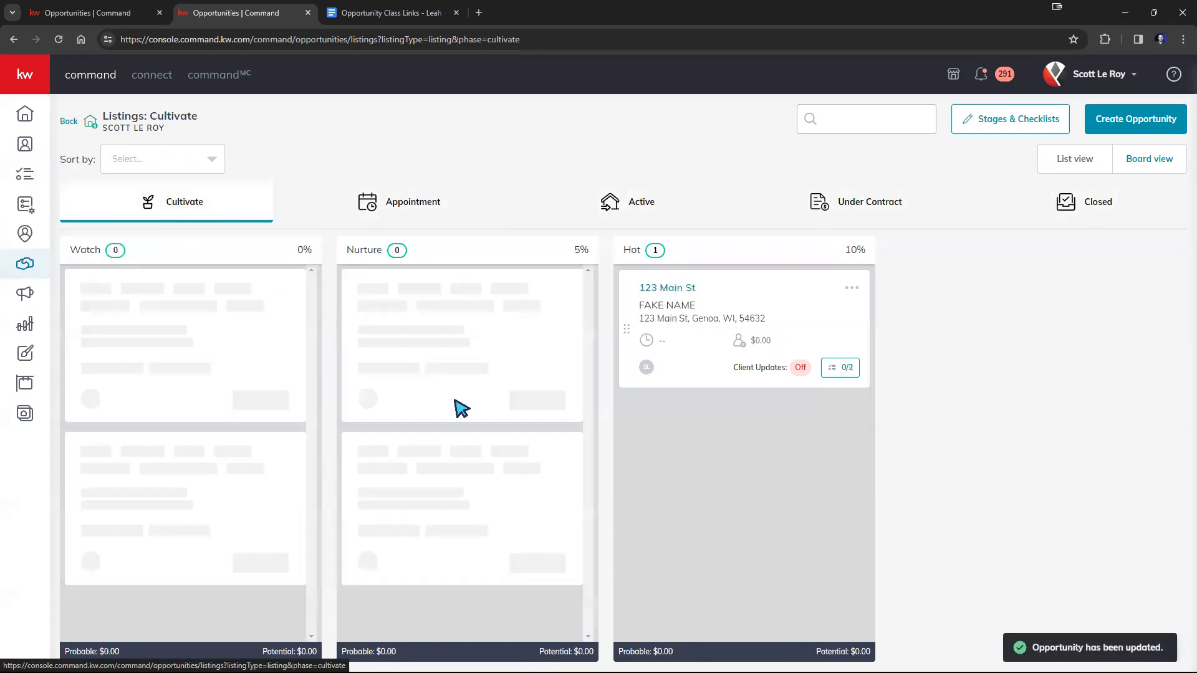
right_click(408, 506)
click(373, 547)
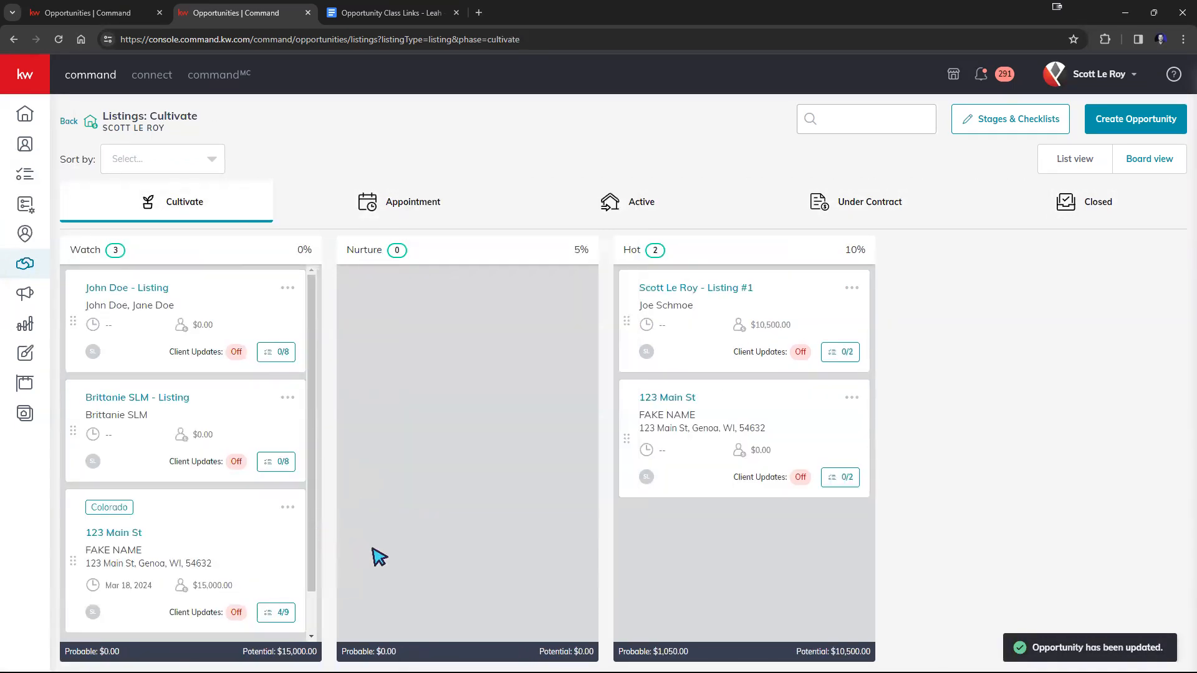
drag(686, 454, 100, 468)
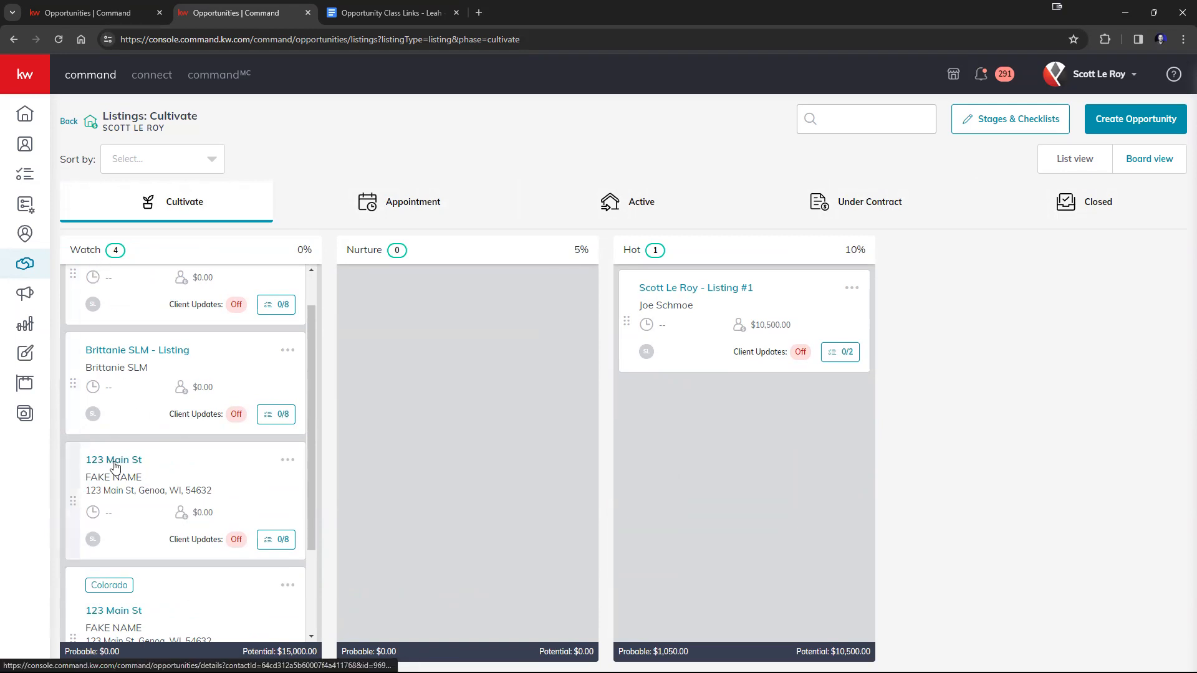
Open the sample contact's listing opportunity from the Watch stage and go to its marketing designs.
click(115, 464)
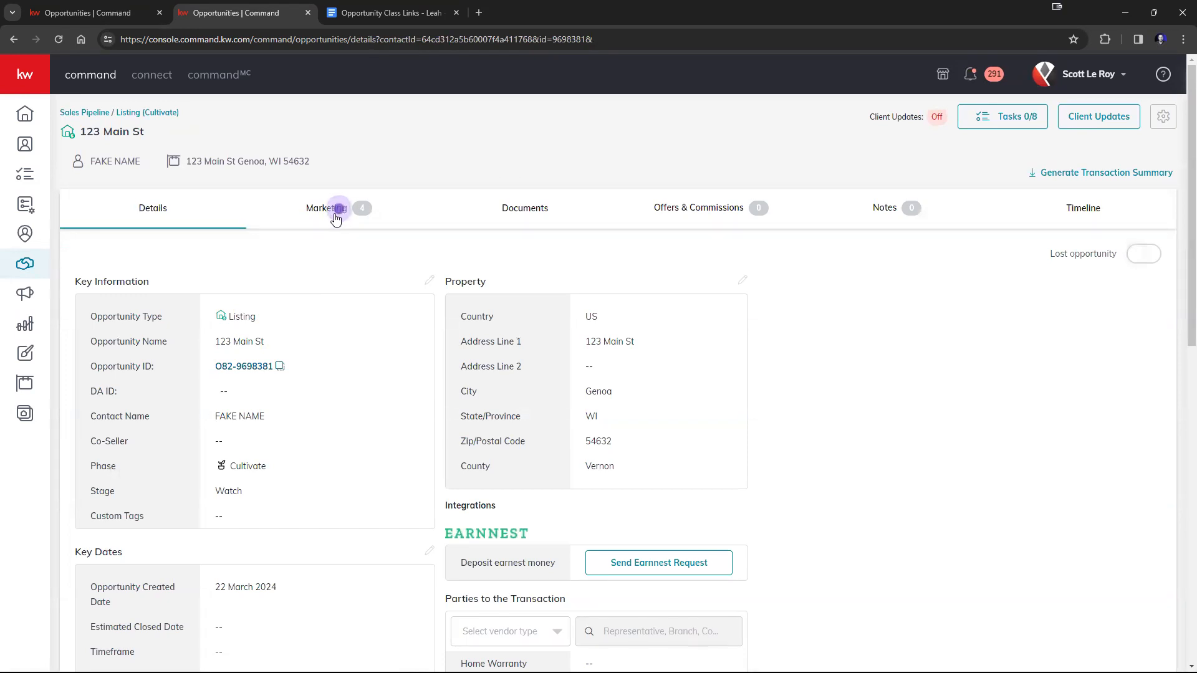
click(335, 216)
click(335, 216)
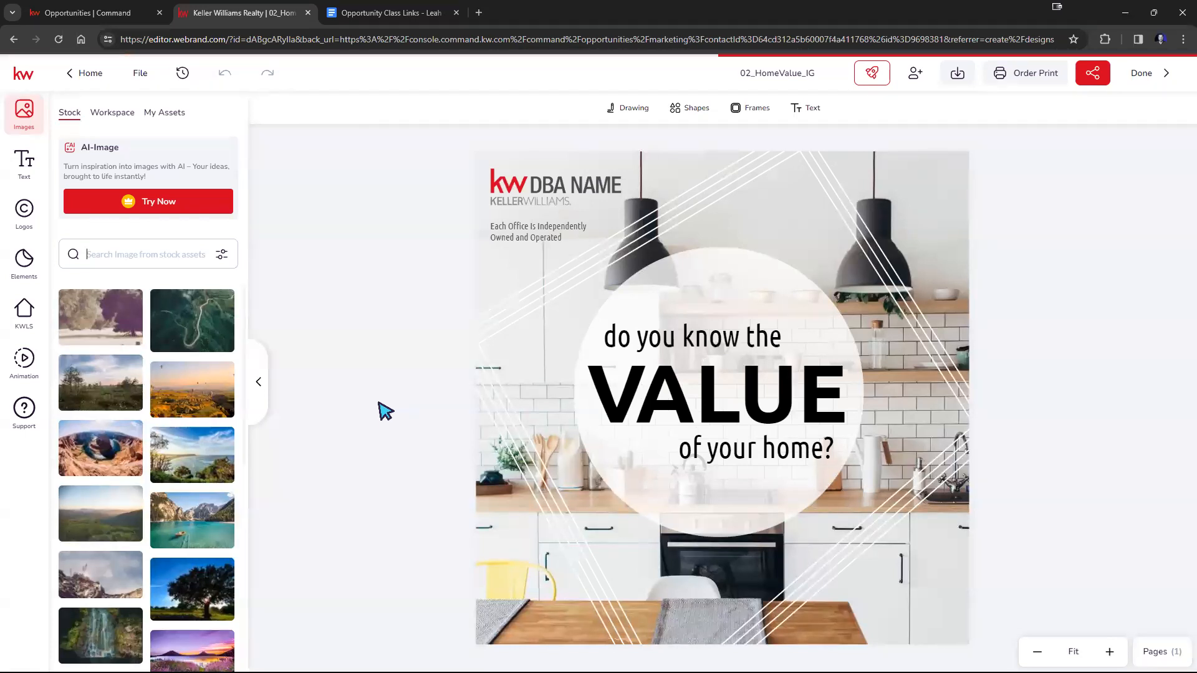
Replace the background of the 02_HomeValue_IG design with the stock photo of a rowboat on a turquoise mountain lake.
mouse_move(190, 517)
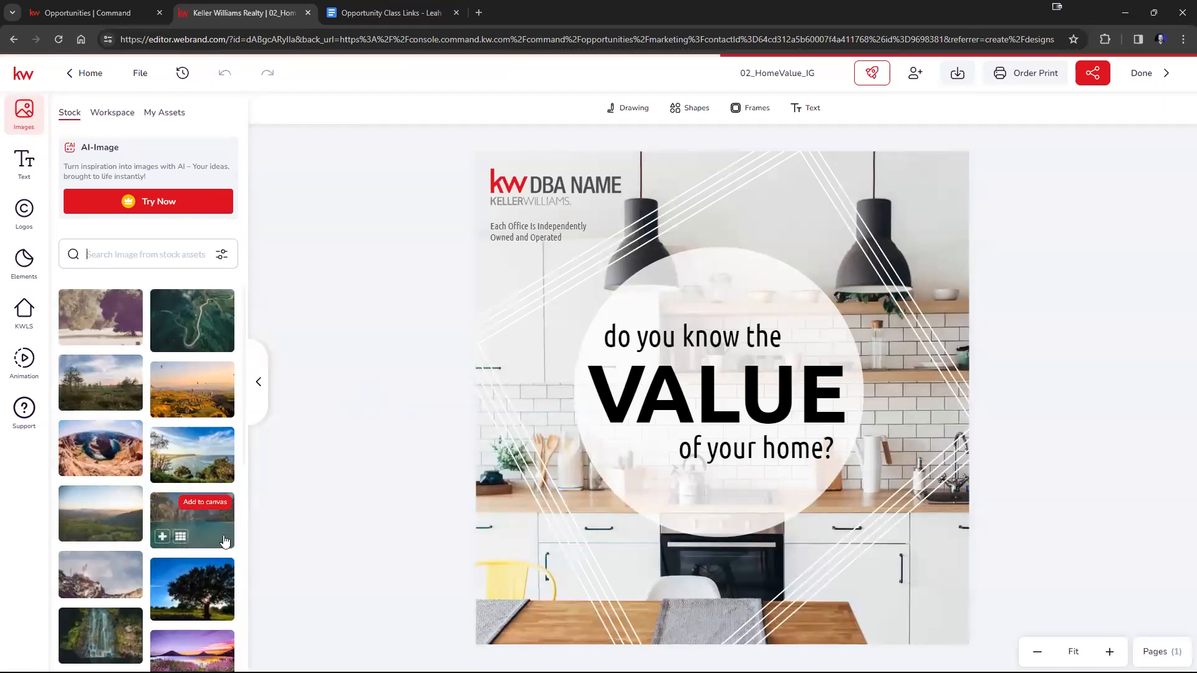
drag(190, 517, 624, 474)
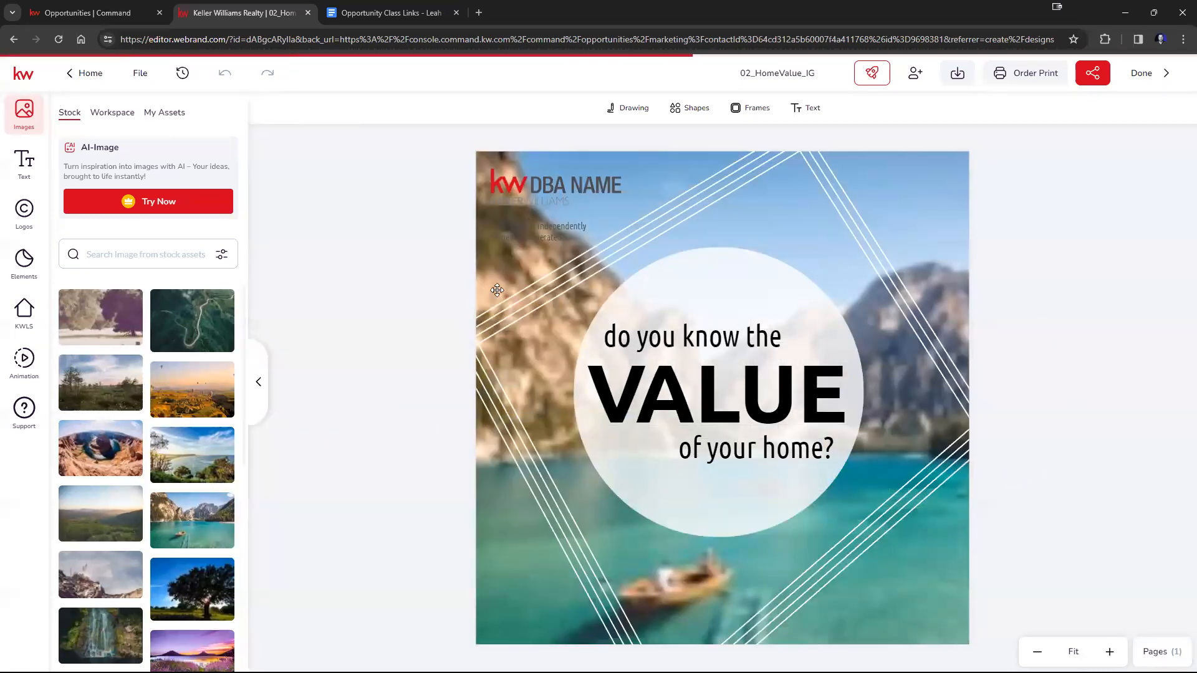
Add the white SLM logo from the personal logo assets to the design and shrink it to about half size.
click(23, 212)
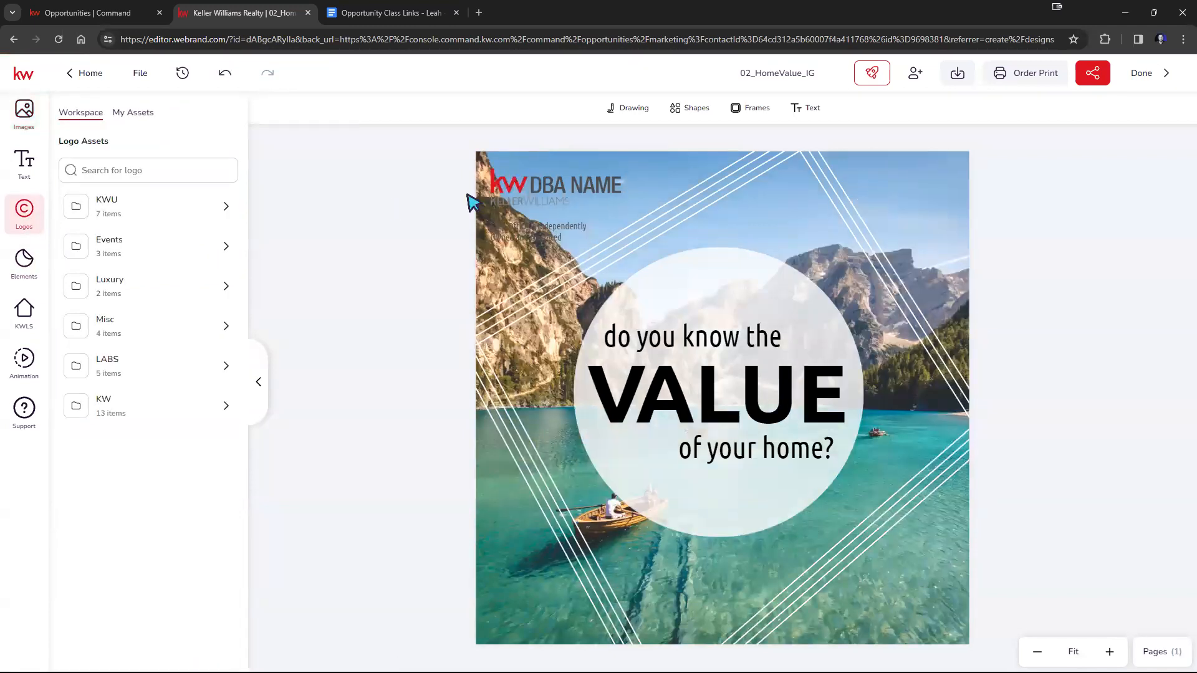
click(127, 115)
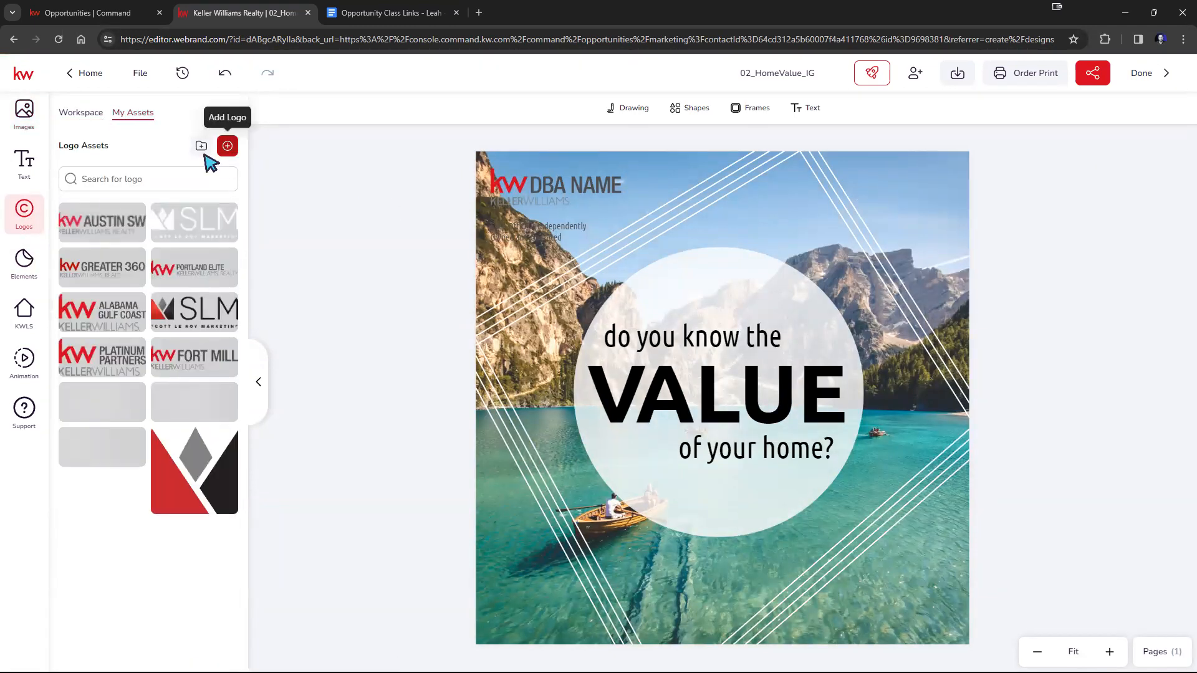
mouse_move(171, 224)
mouse_down()
mouse_move(533, 186)
mouse_move(534, 198)
mouse_move(224, 283)
mouse_move(186, 232)
mouse_up()
click(178, 224)
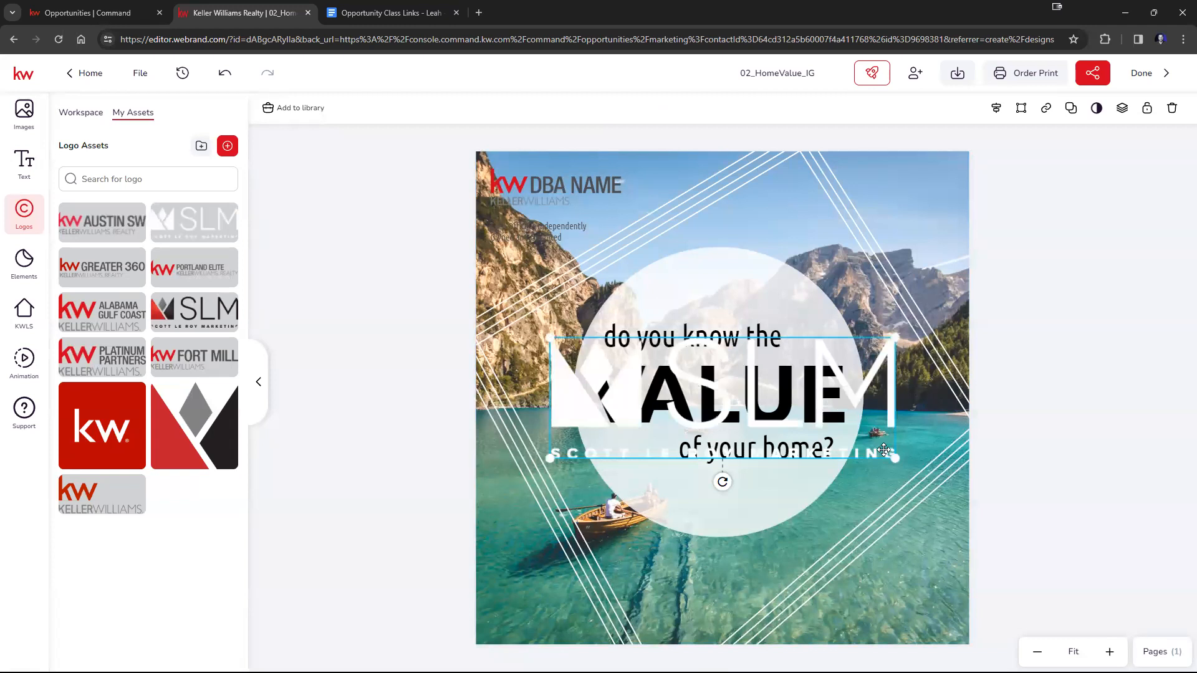
drag(897, 459, 727, 399)
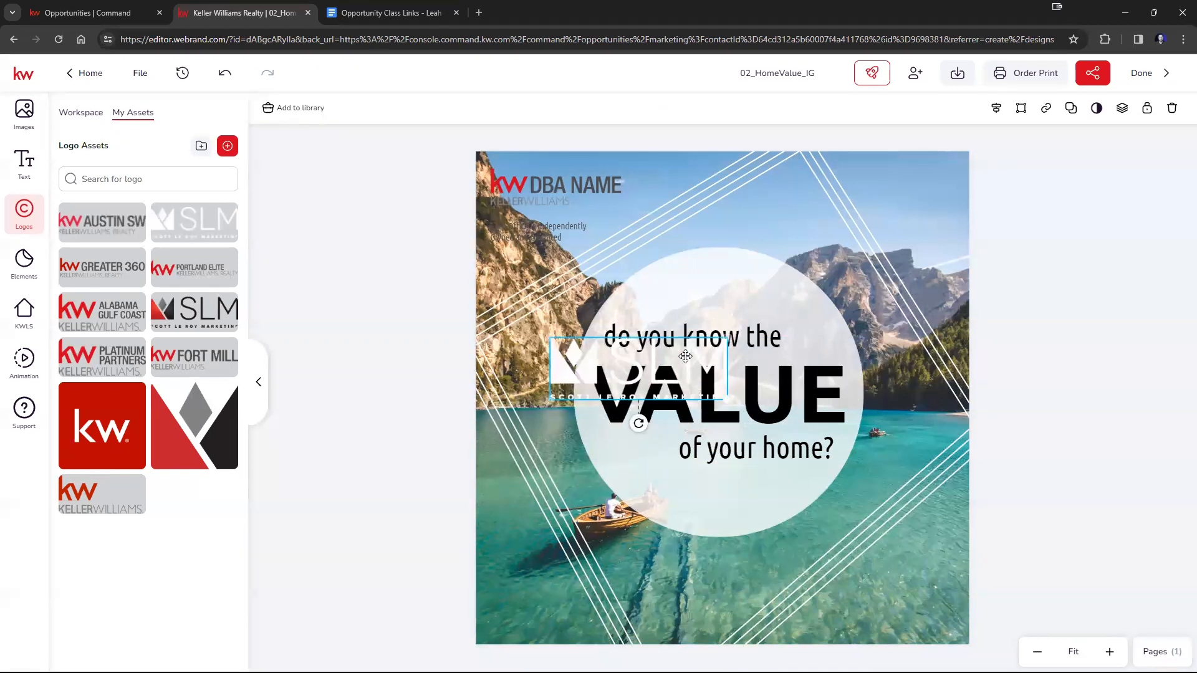
Delete the KW DBA NAME logo and fit the slightly reduced SLM logo into the design's upper-left corner.
click(547, 194)
key(Delete)
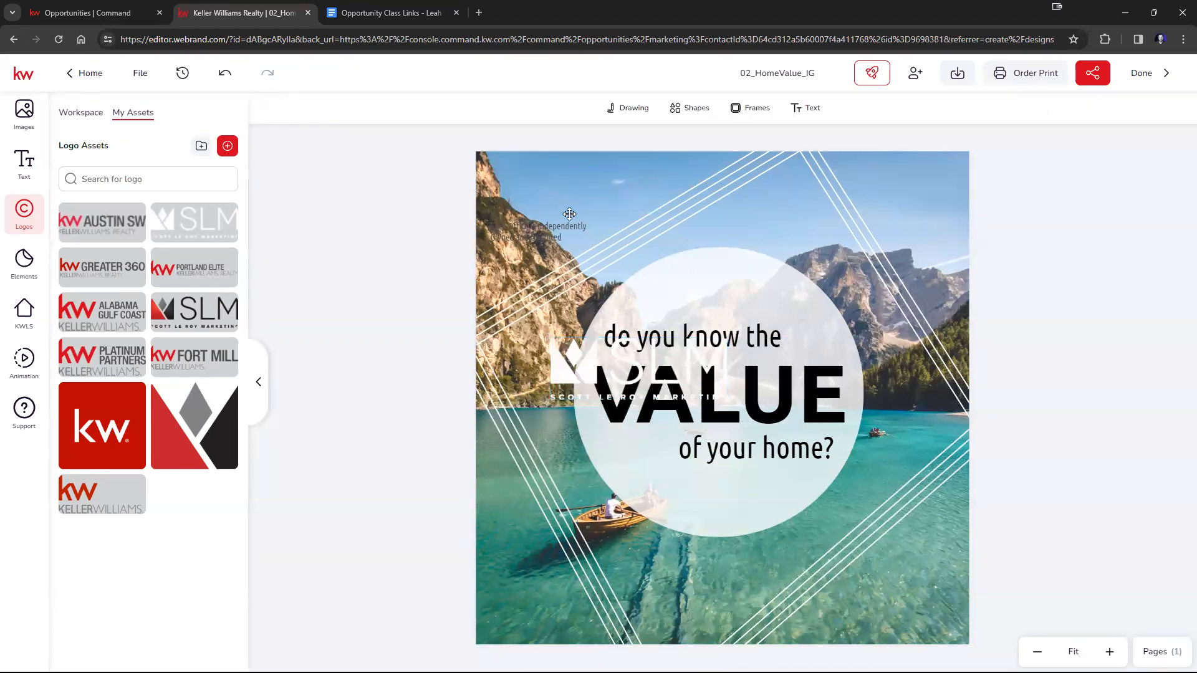
drag(654, 372, 586, 188)
click(462, 268)
click(612, 190)
drag(657, 220, 639, 210)
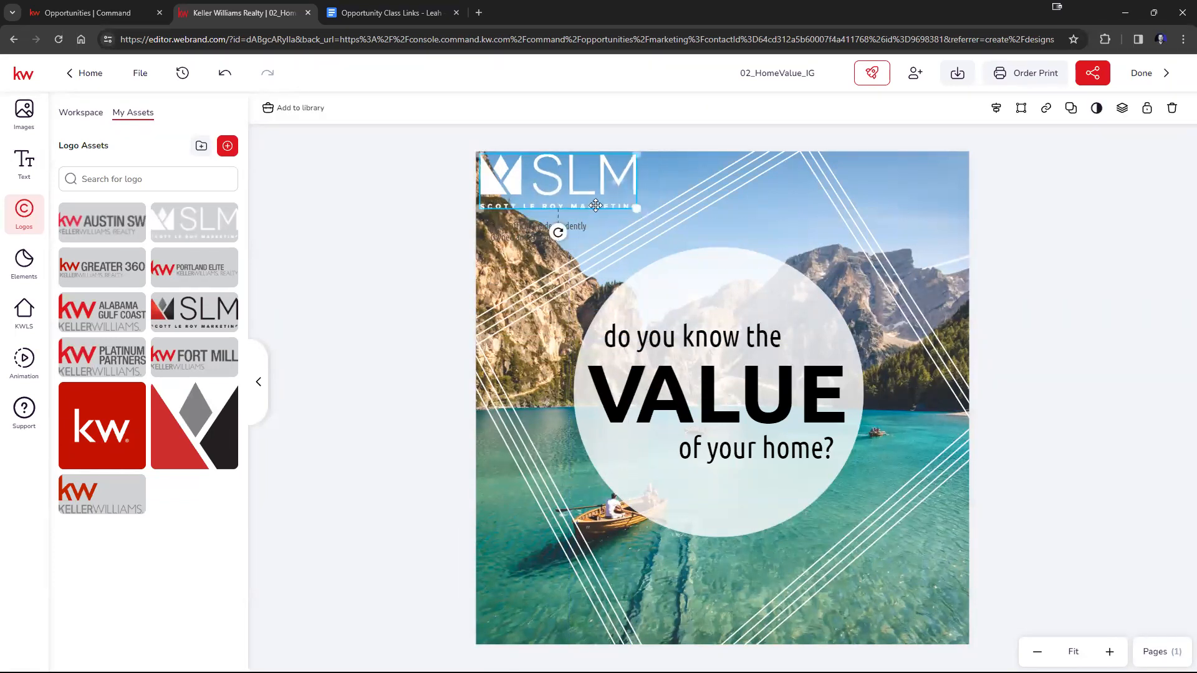
click(371, 293)
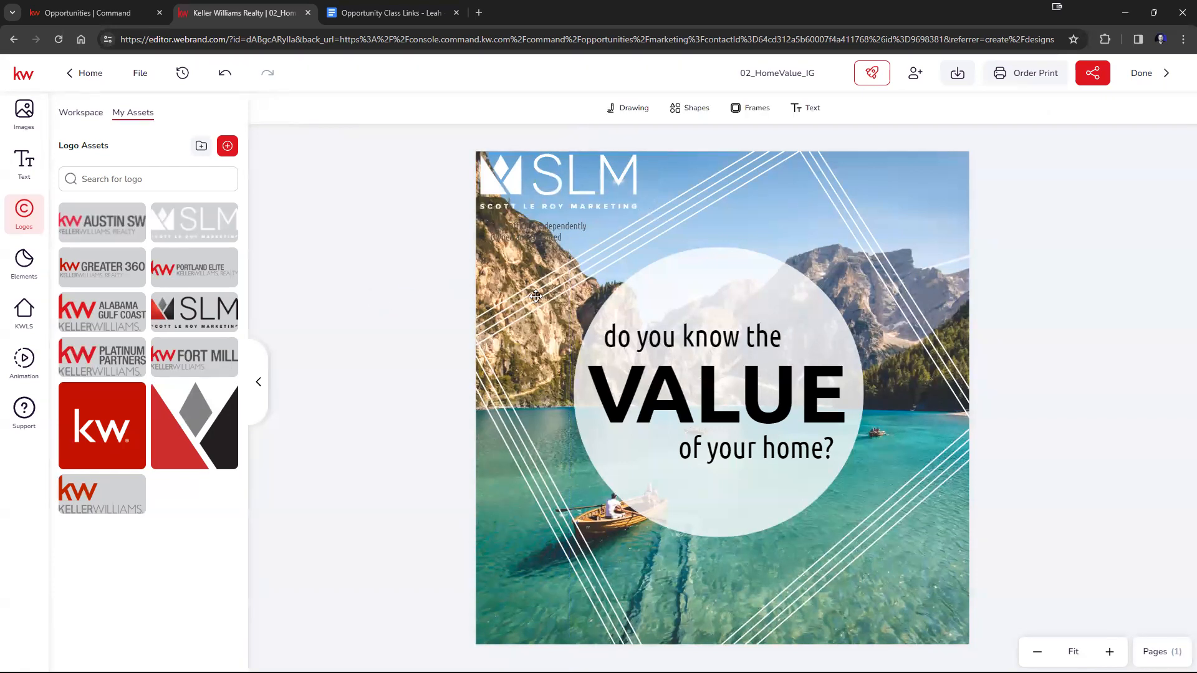
Save the 02_HomeValue_IG design and return to the listing opportunity, saving the remaining changes on leaving the editor.
click(140, 73)
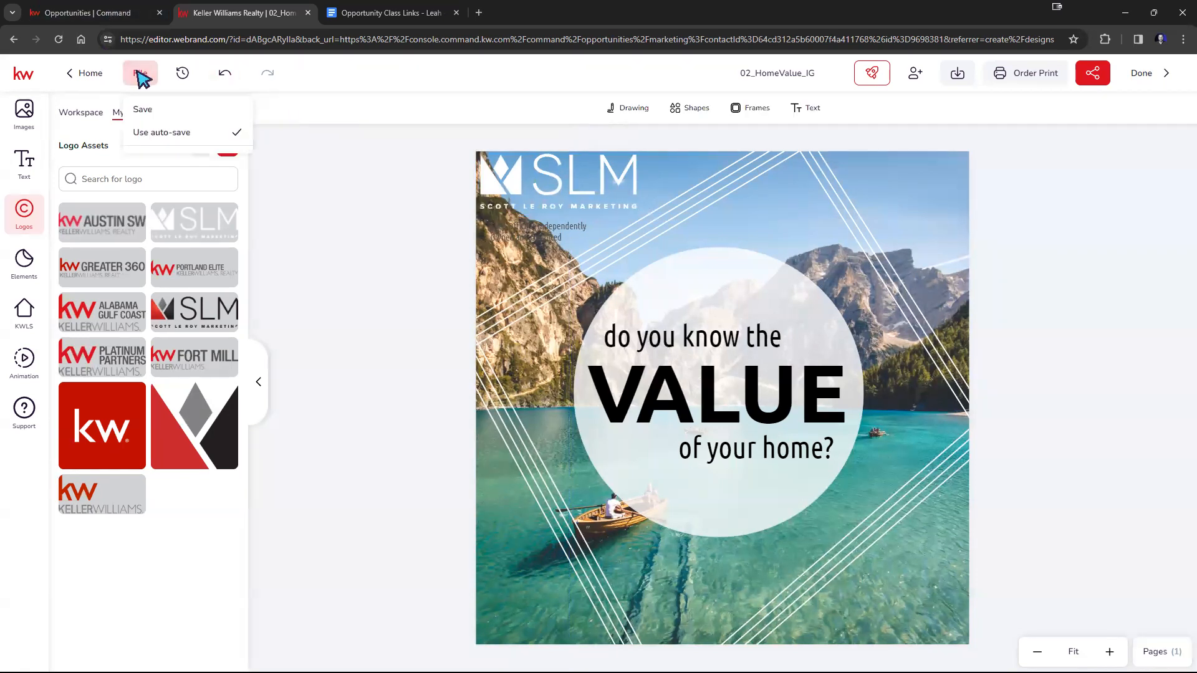
click(143, 111)
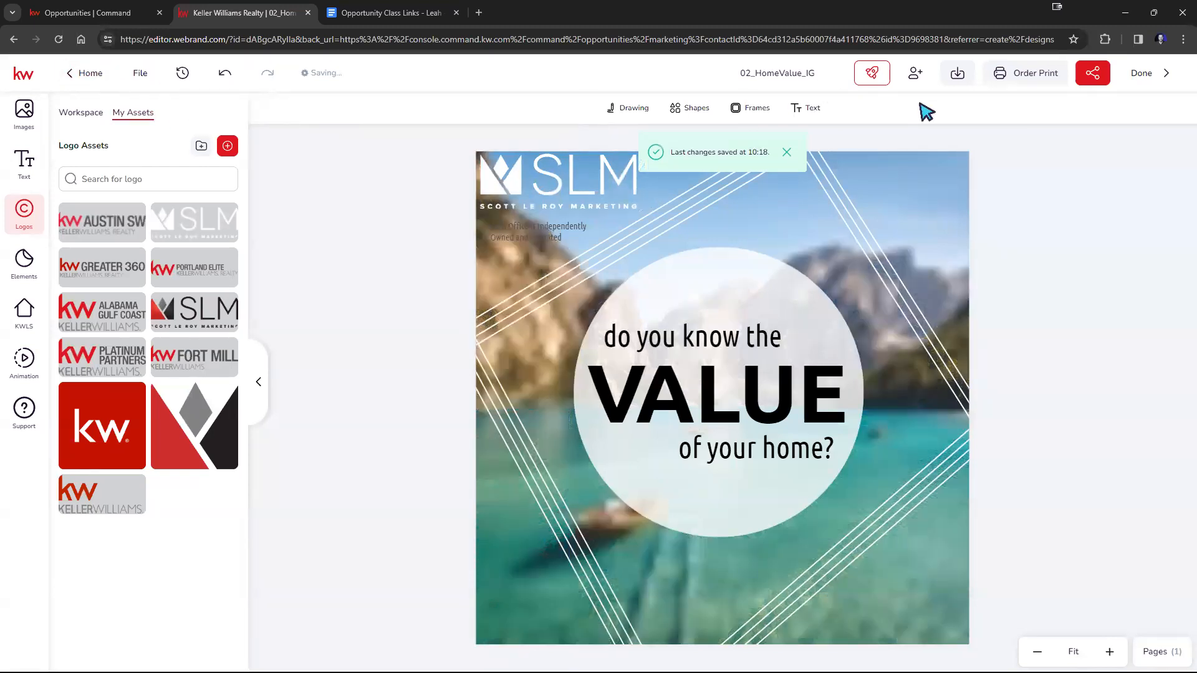
click(1146, 81)
click(1146, 81)
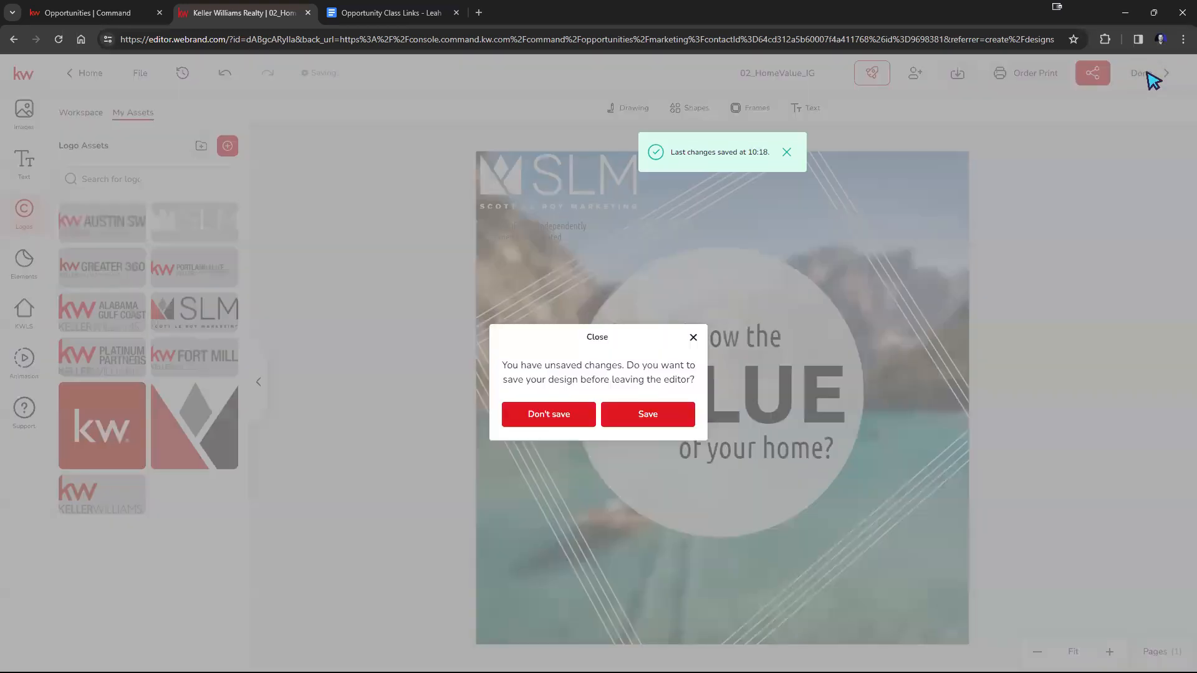
click(635, 419)
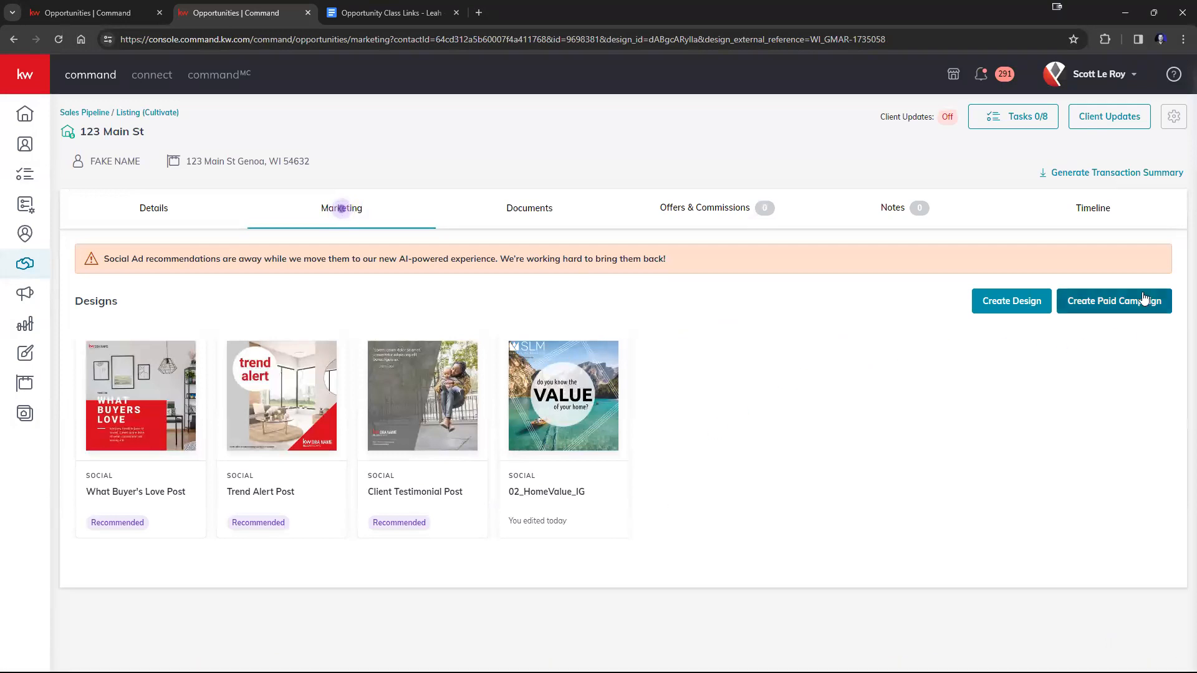
Start a Single Image Listing paid campaign with a Facebook lead form for the listing opportunity.
click(1111, 302)
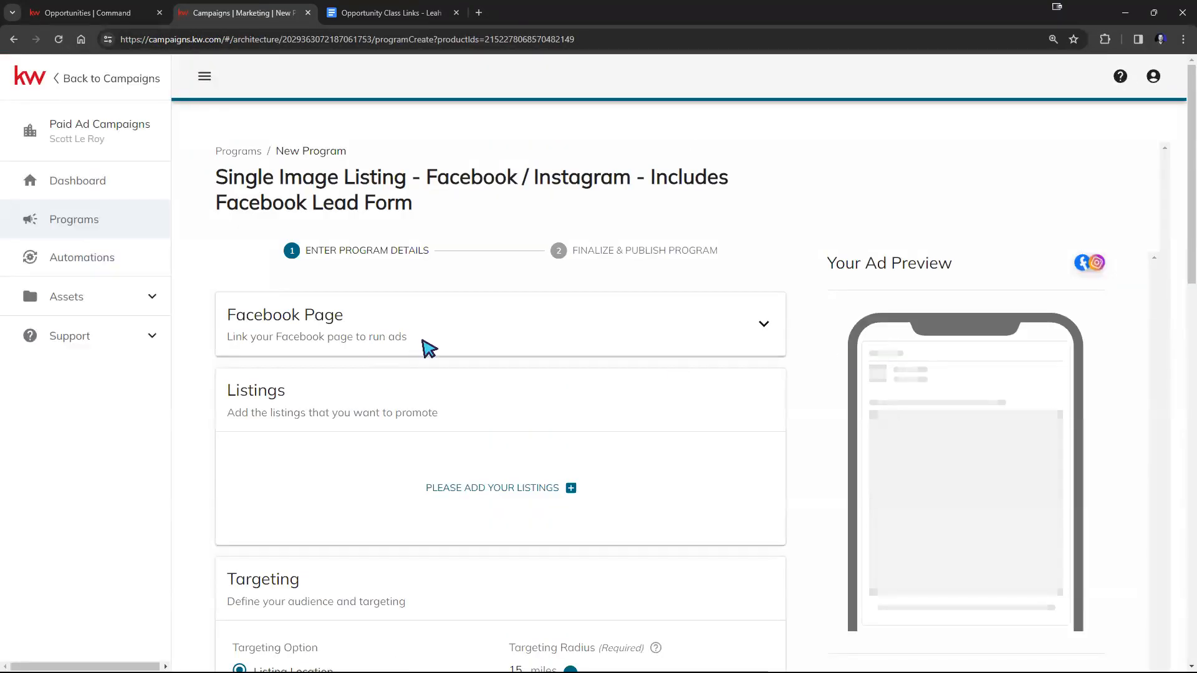
scroll(522, 244, down, 3)
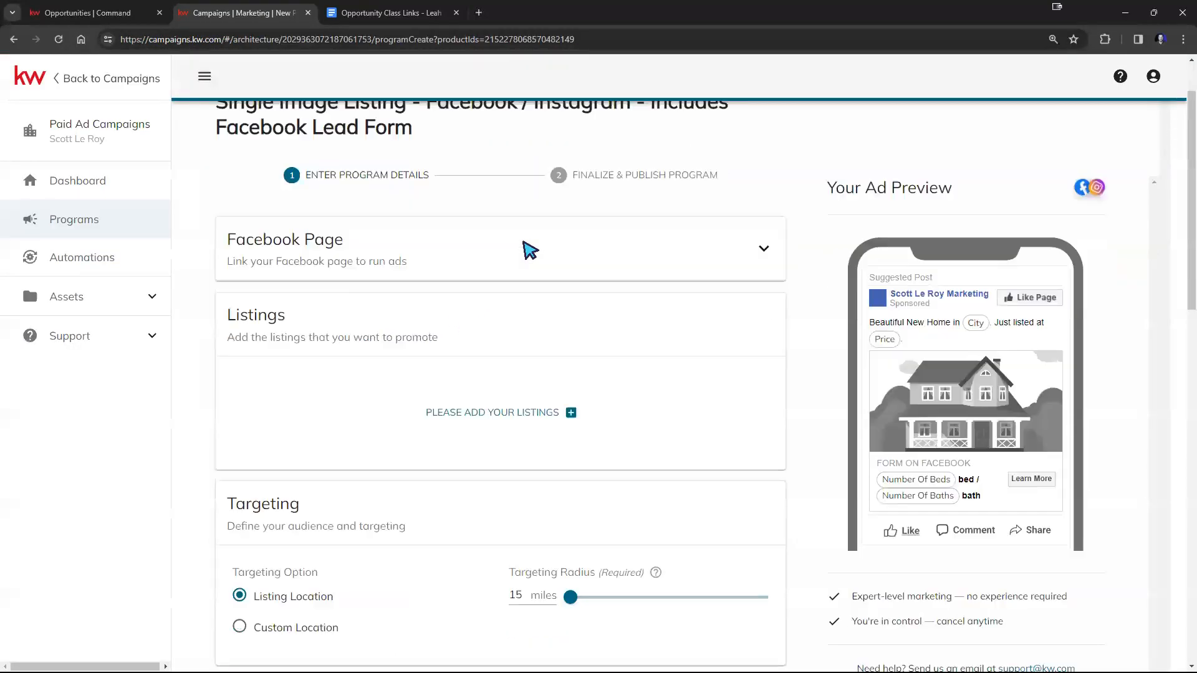
scroll(523, 248, up, 3)
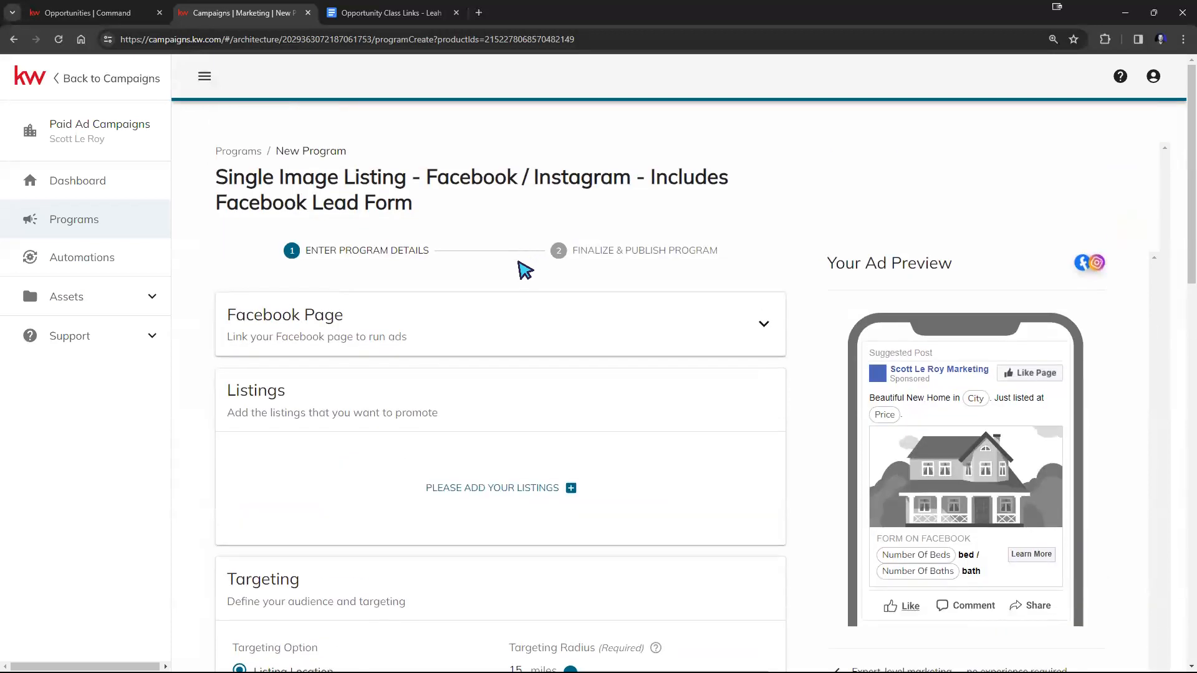
scroll(537, 268, down, 2)
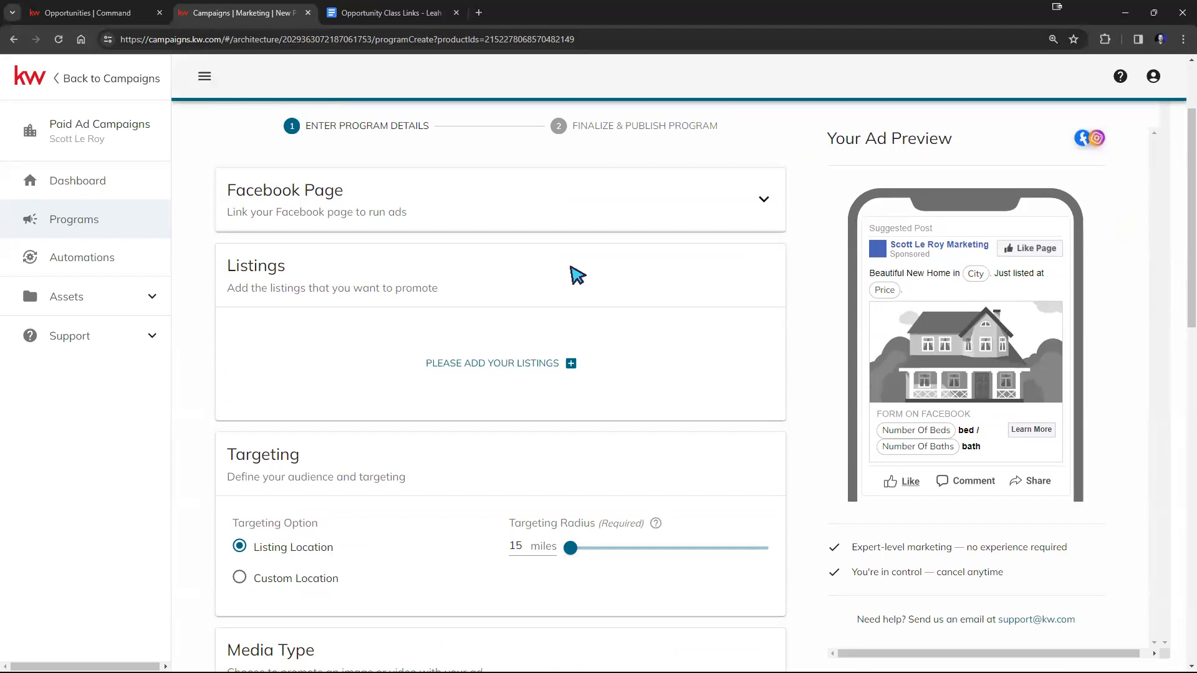
Filter the selectable listings on Street Address by the opportunity's street address and add the first pending Butler listing to the campaign.
click(552, 365)
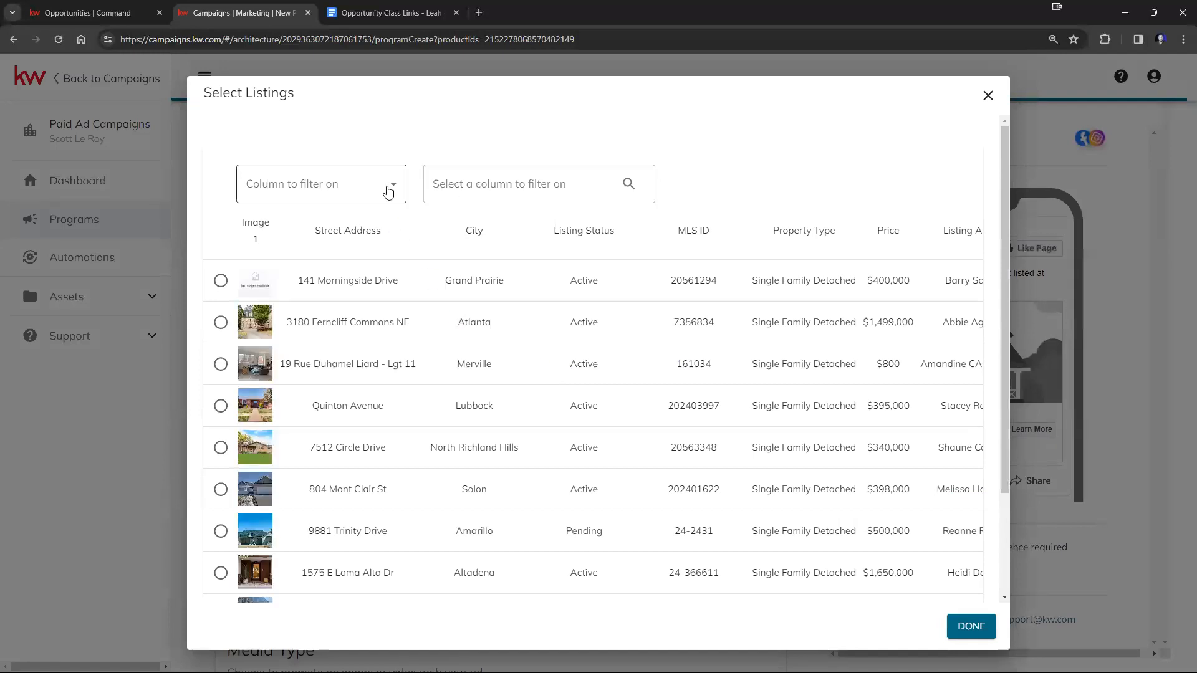
click(388, 192)
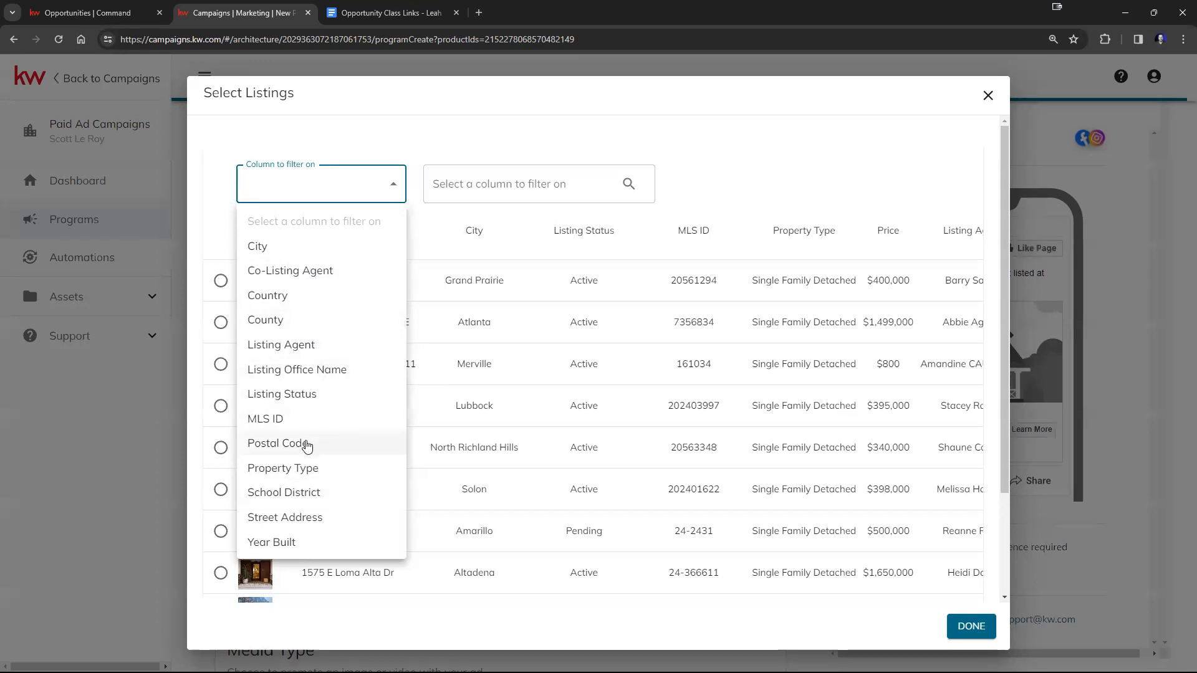
click(302, 517)
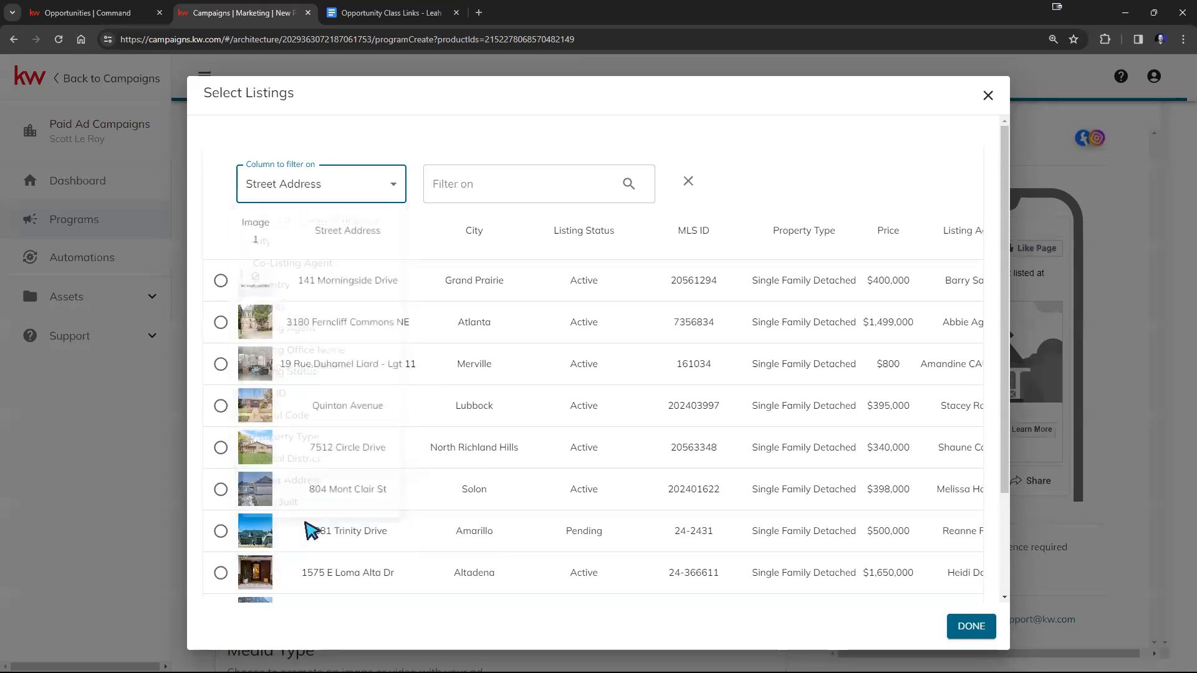
click(530, 195)
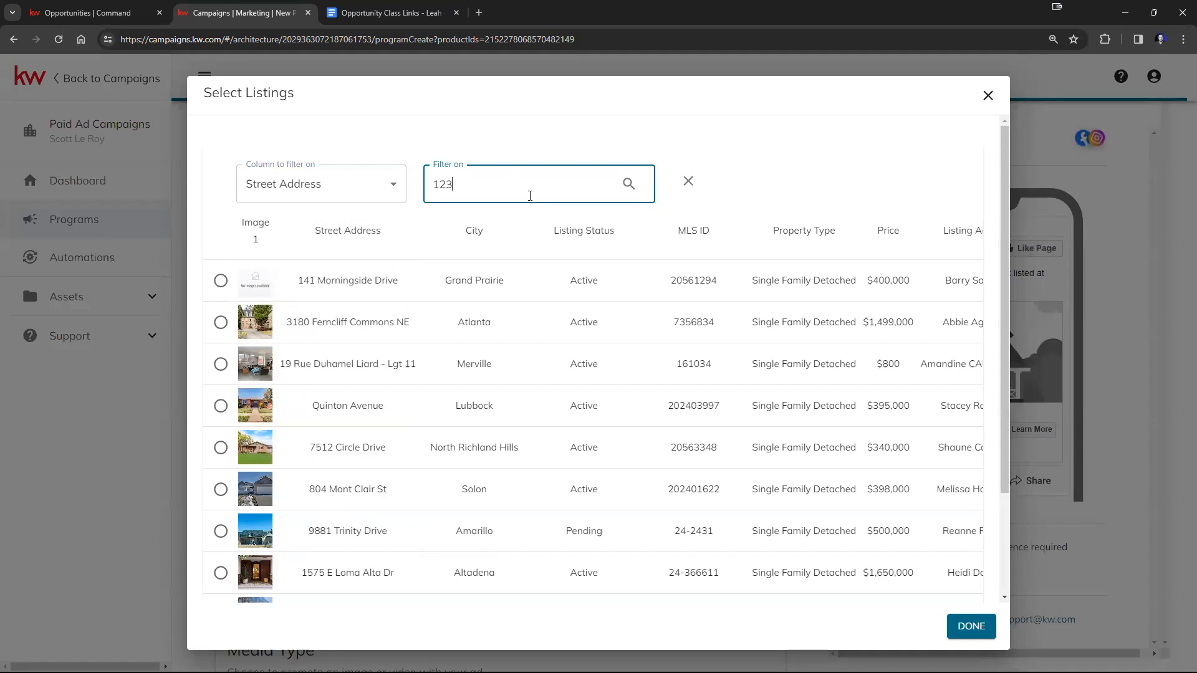
text(123 main st)
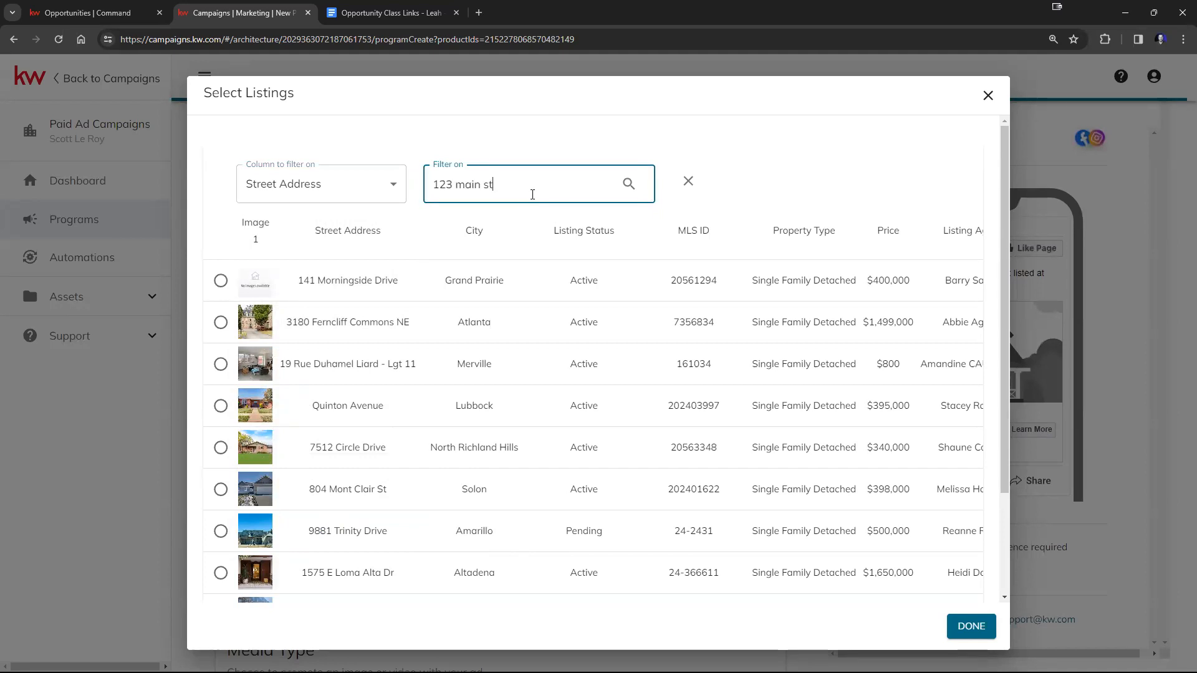
click(629, 183)
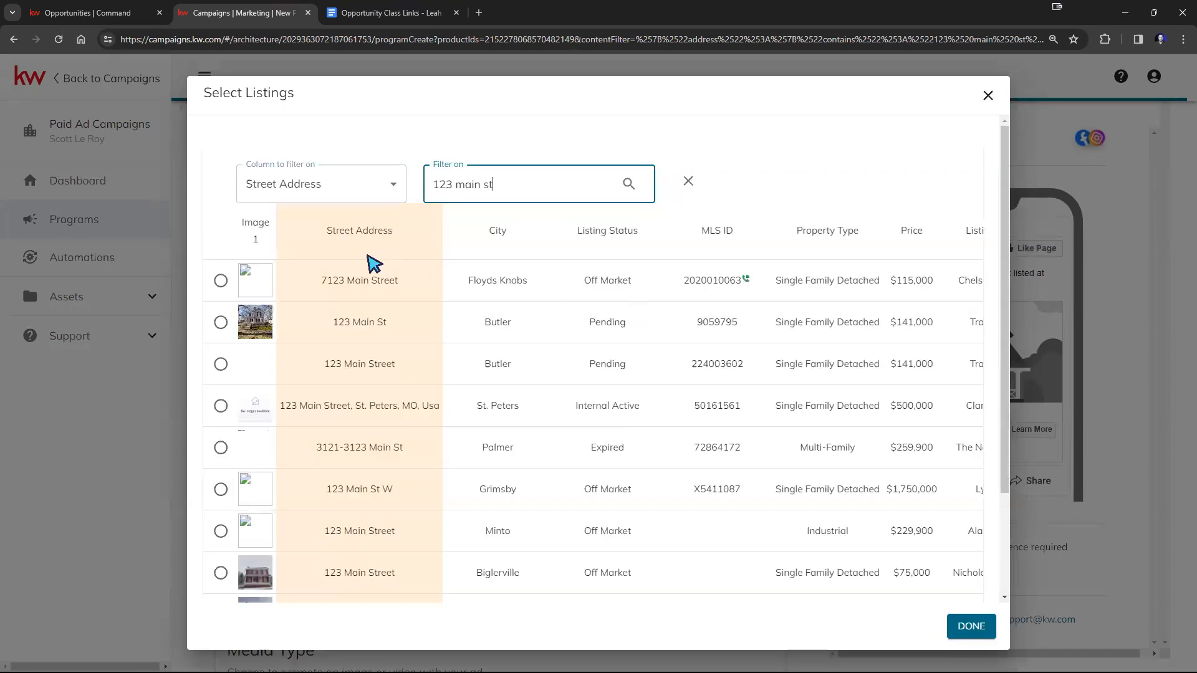
click(222, 322)
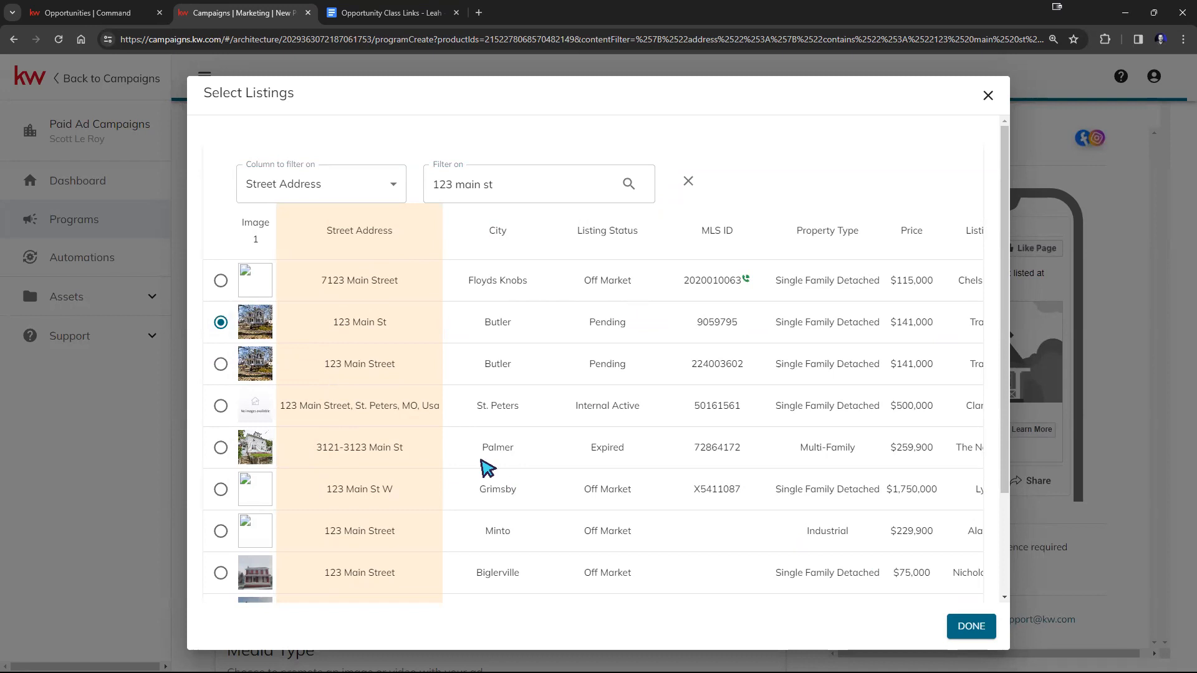
click(971, 626)
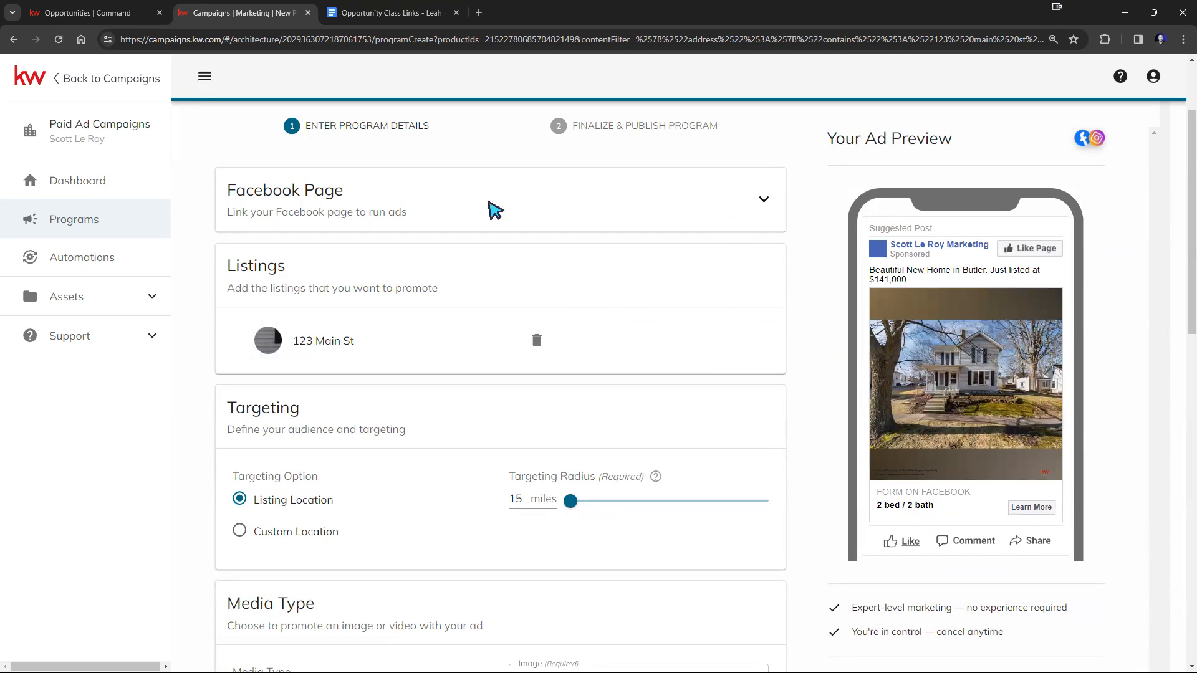
Review the campaign's targeting, media, landing page, lead and compliance settings, and return to the opportunity's marketing designs without publishing.
scroll(788, 329, down, 15)
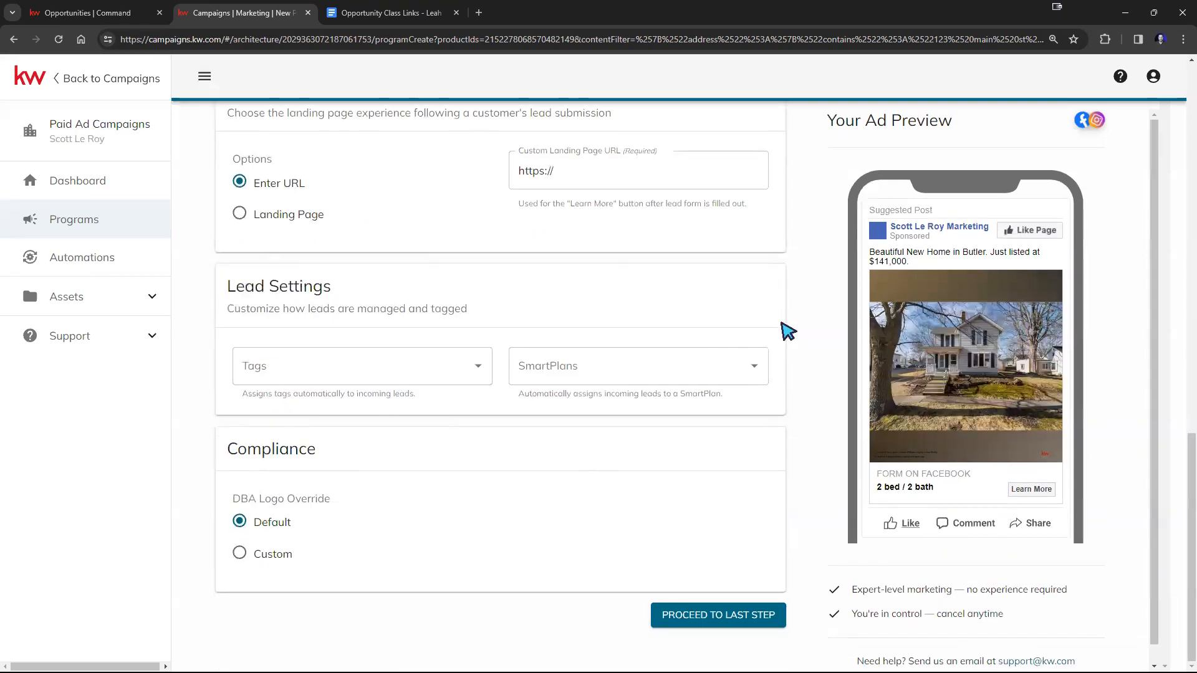
scroll(787, 331, up, 15)
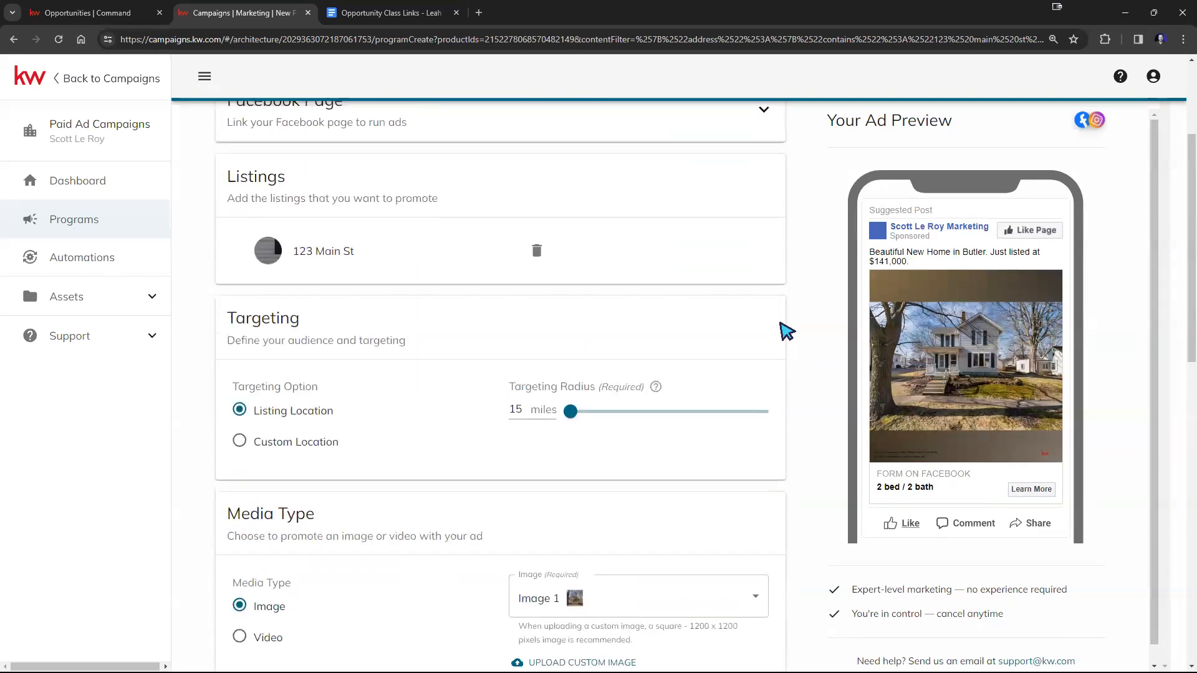
scroll(787, 331, up, 3)
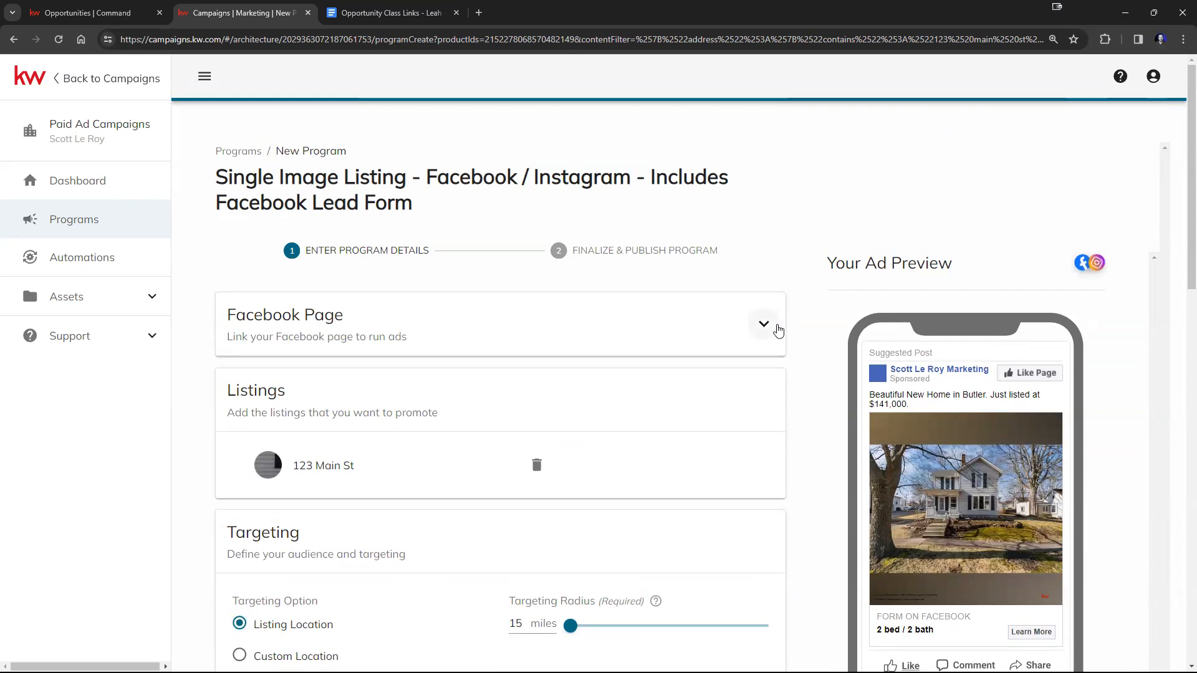
scroll(785, 234, down, 18)
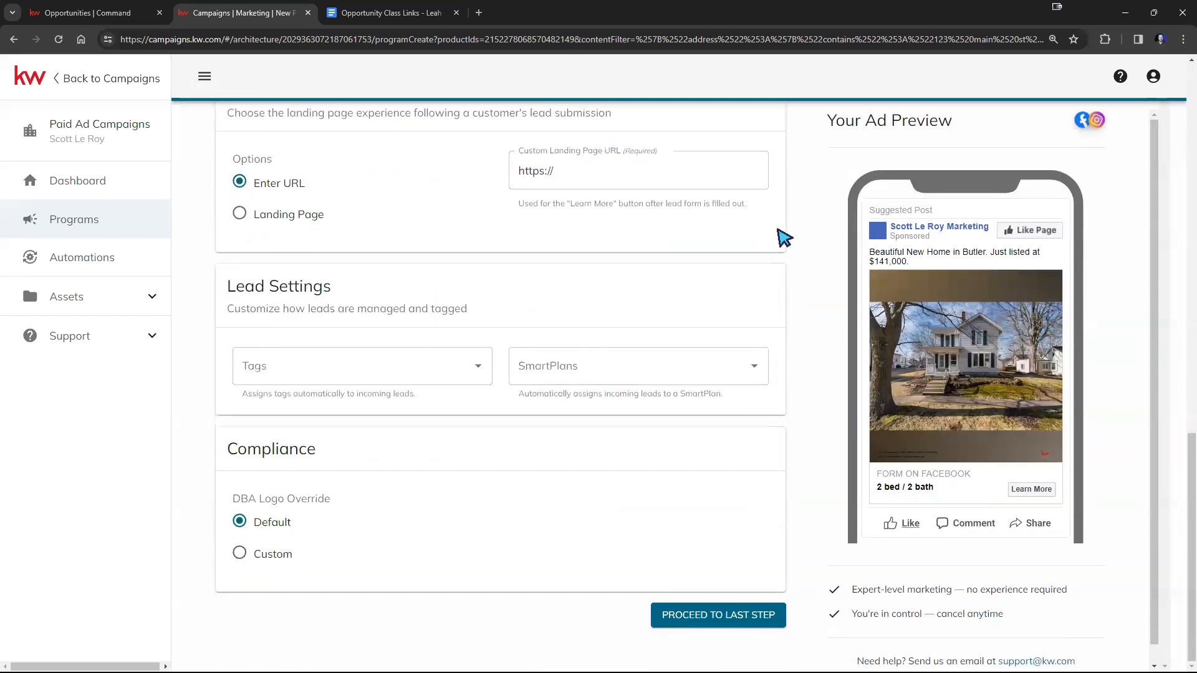
click(13, 39)
click(656, 118)
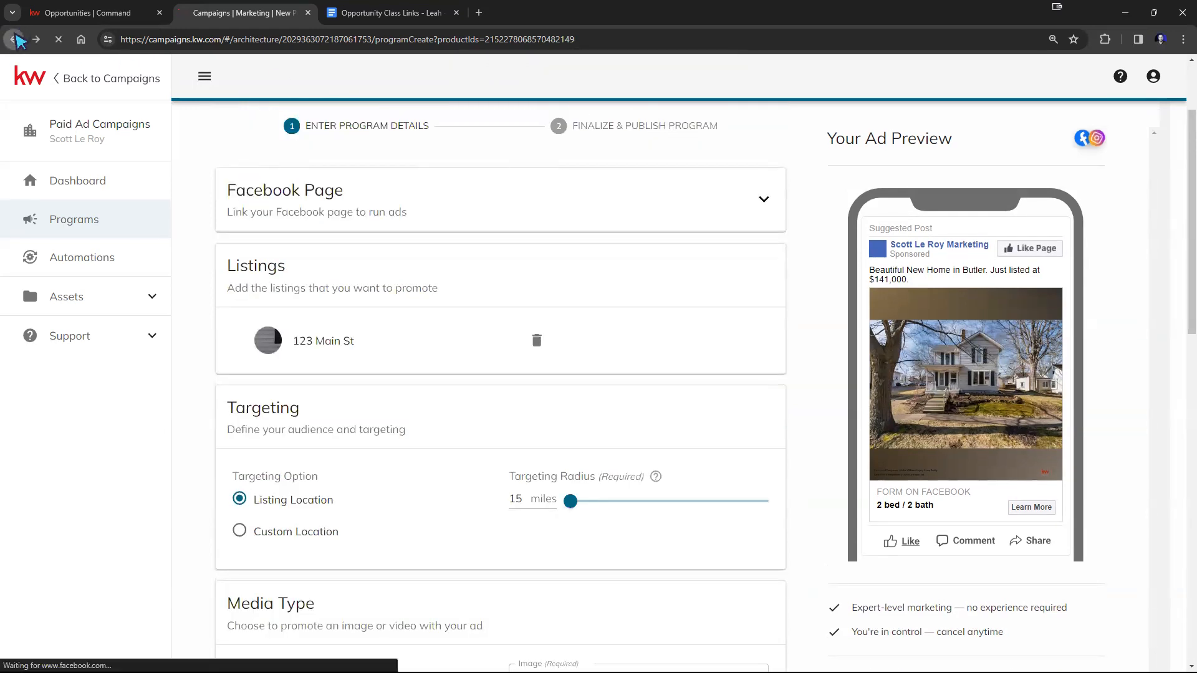
click(15, 40)
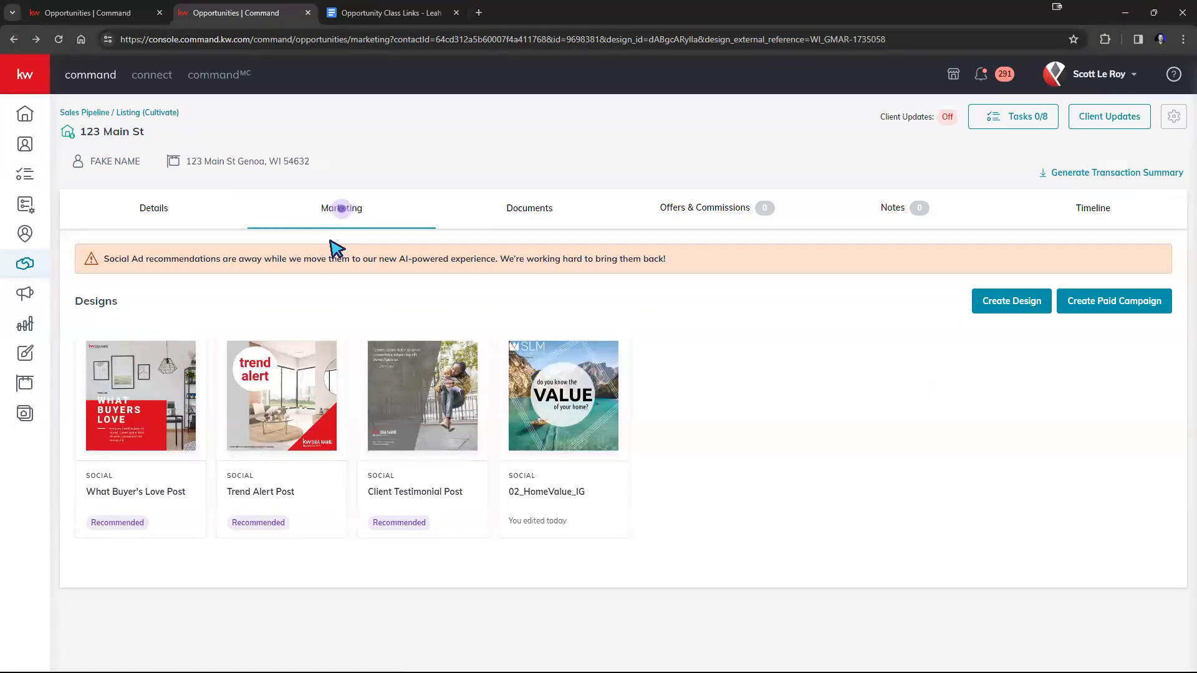
Move the last opportunity in Watch on the Cultivate listings board to Nurture and check its marketing designs.
click(122, 113)
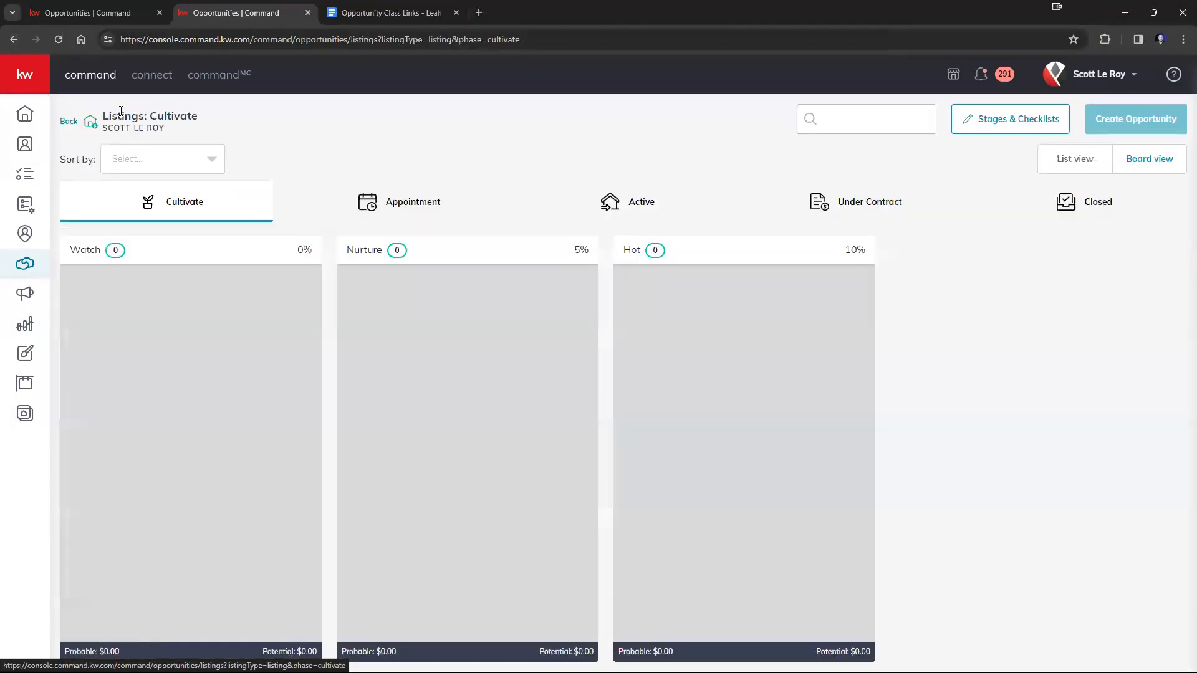
scroll(230, 267, down, 2)
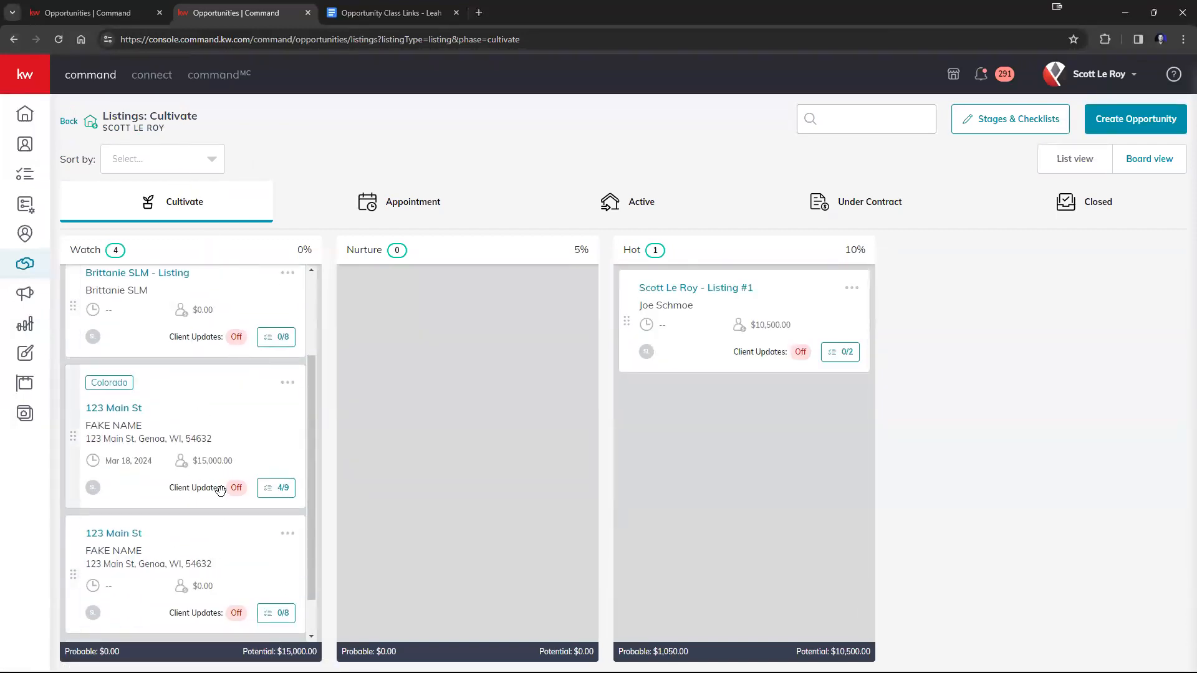
mouse_move(235, 406)
mouse_down()
mouse_move(380, 444)
mouse_move(542, 331)
mouse_move(308, 447)
mouse_move(254, 396)
mouse_move(246, 409)
mouse_up()
scroll(237, 408, down, 3)
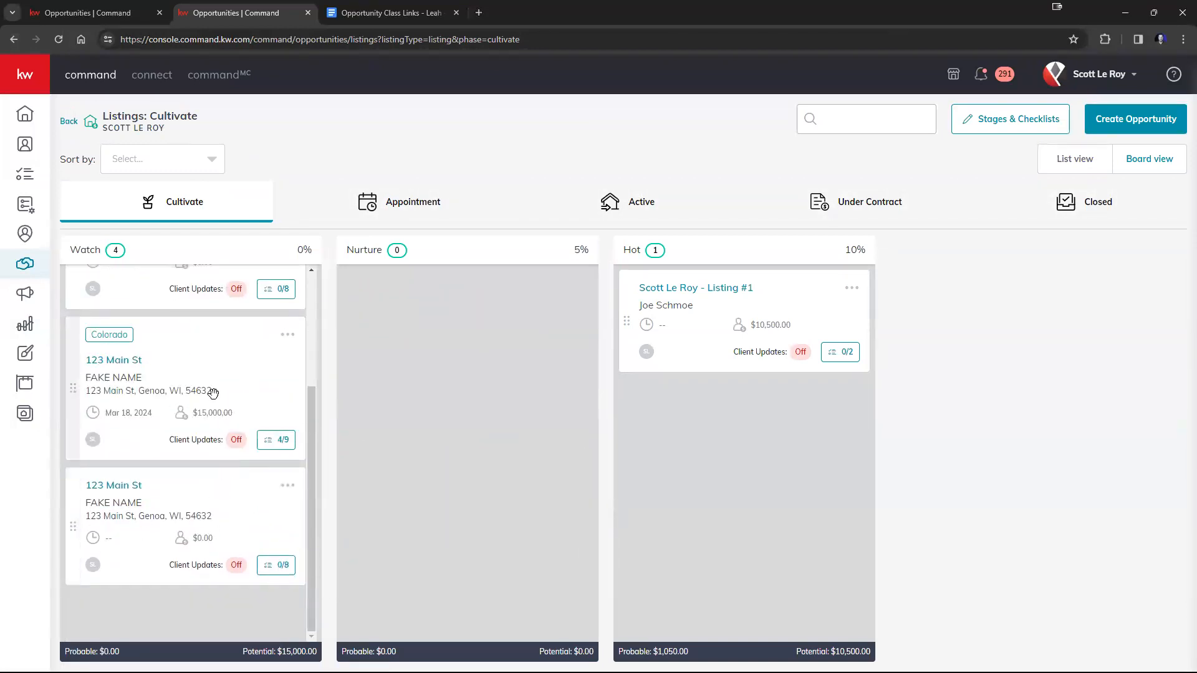
drag(235, 513, 449, 303)
click(397, 288)
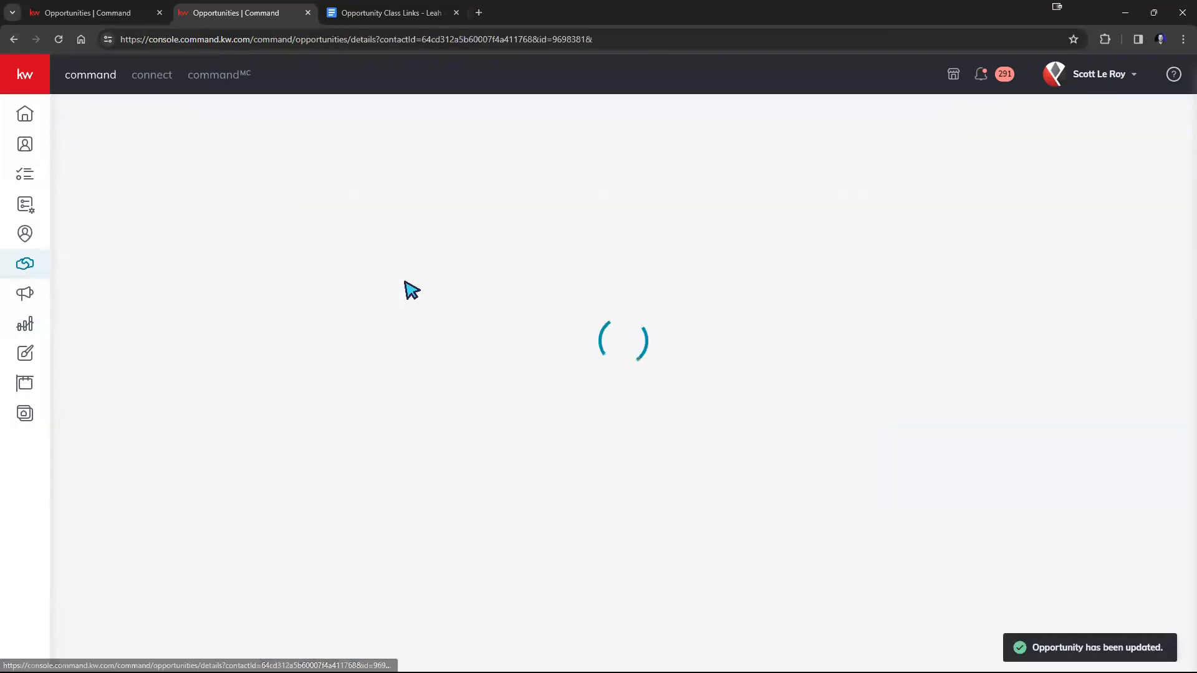
click(350, 216)
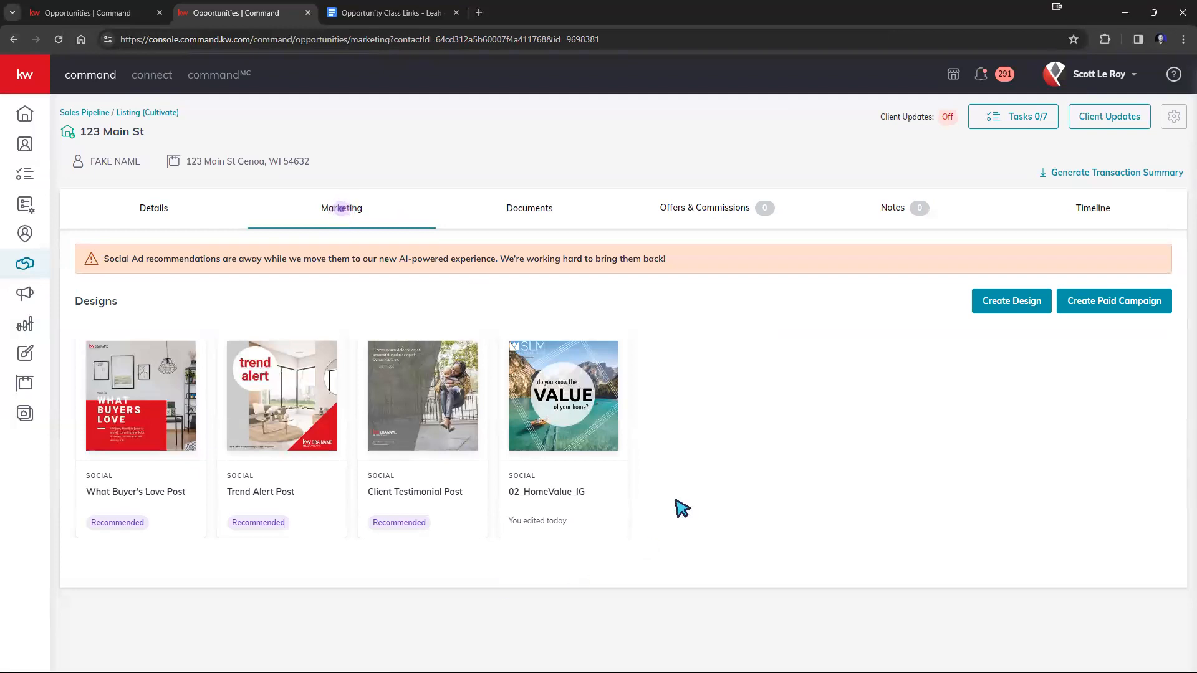
Return to the Cultivate listings board, move the opportunity from Nurture to Hot, and check its marketing designs.
click(87, 114)
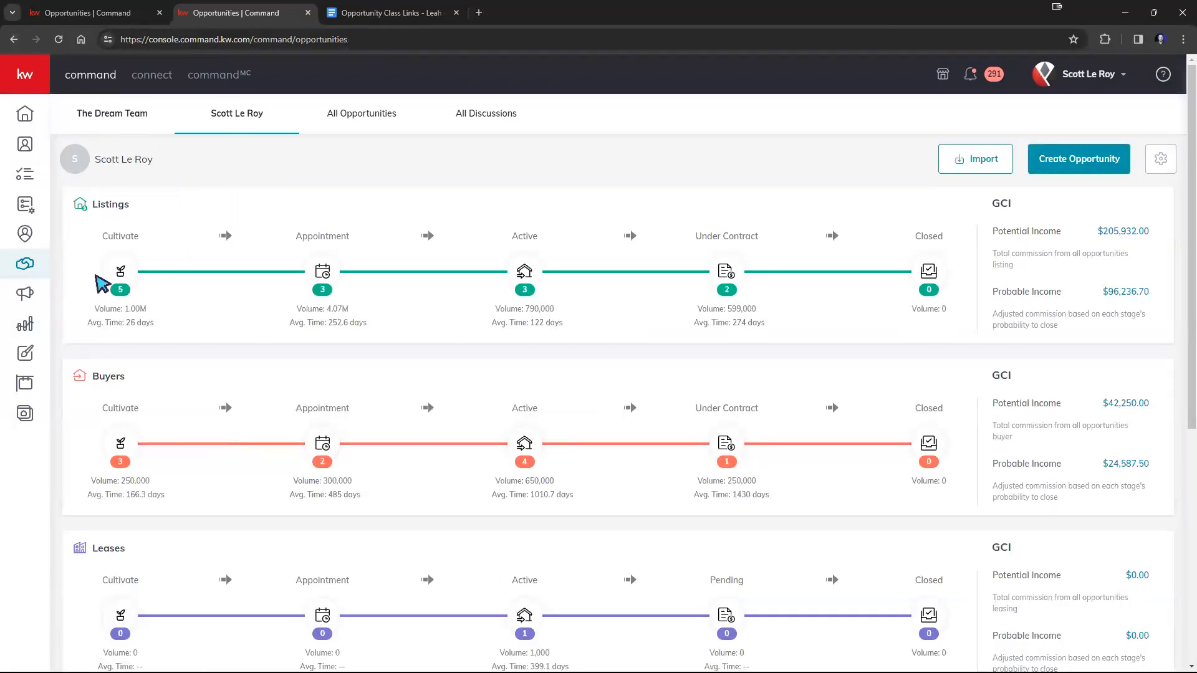
click(113, 274)
drag(496, 296, 708, 399)
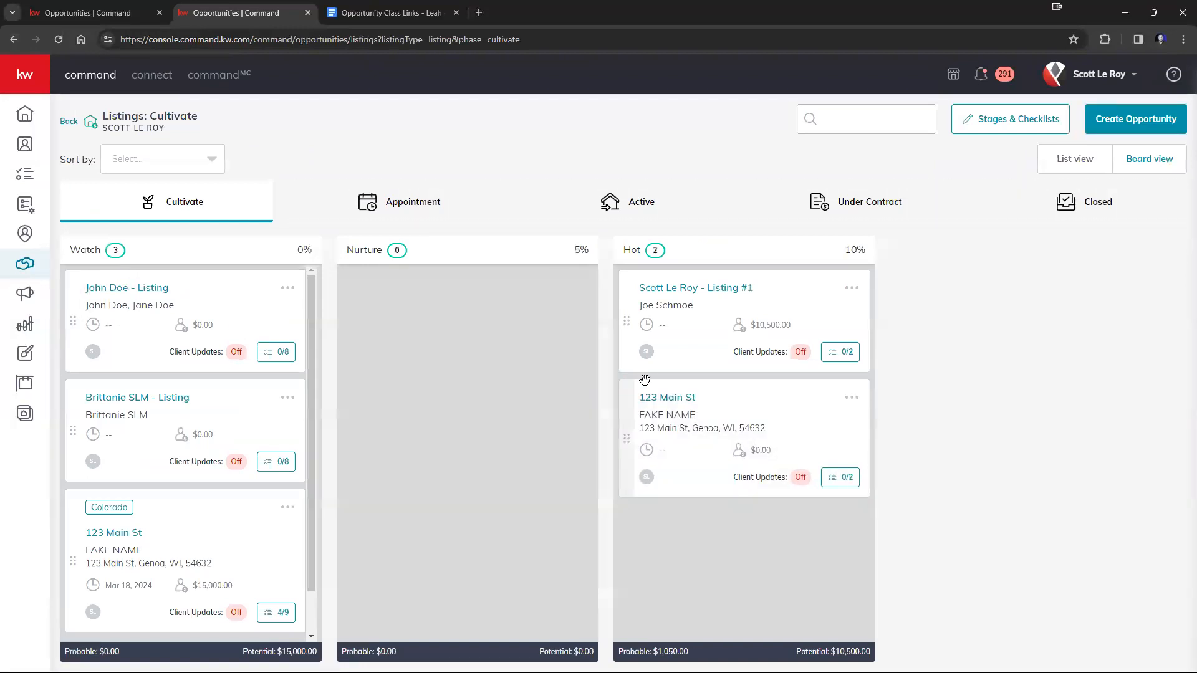
click(662, 399)
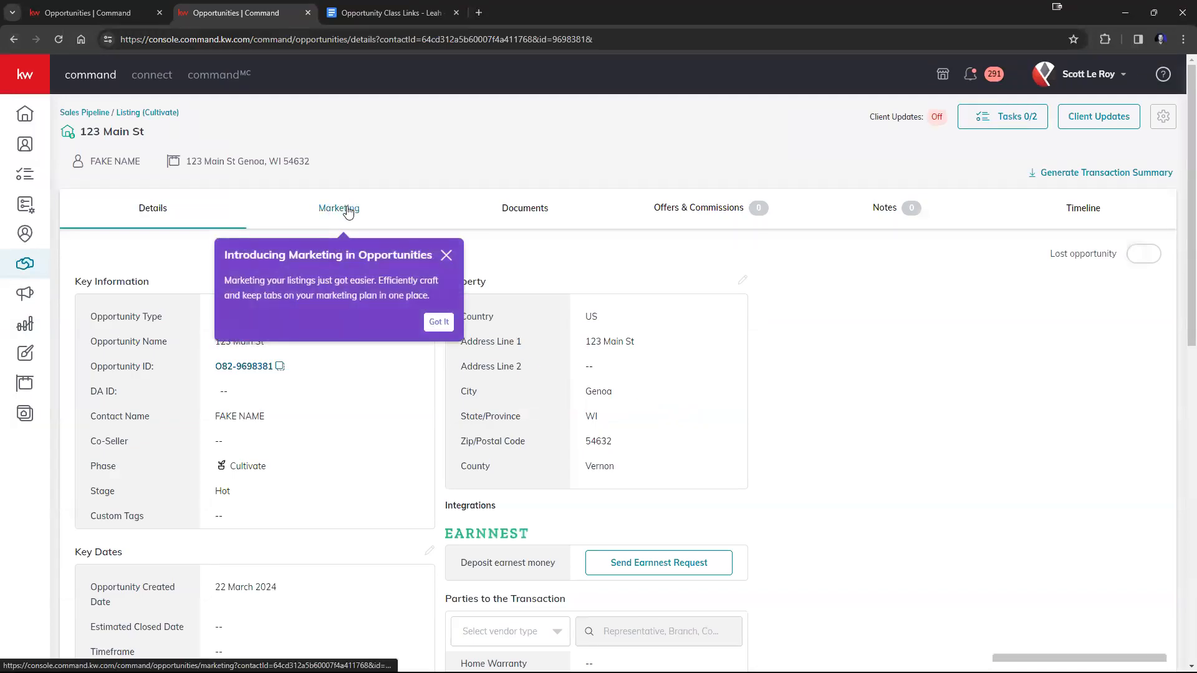
click(347, 210)
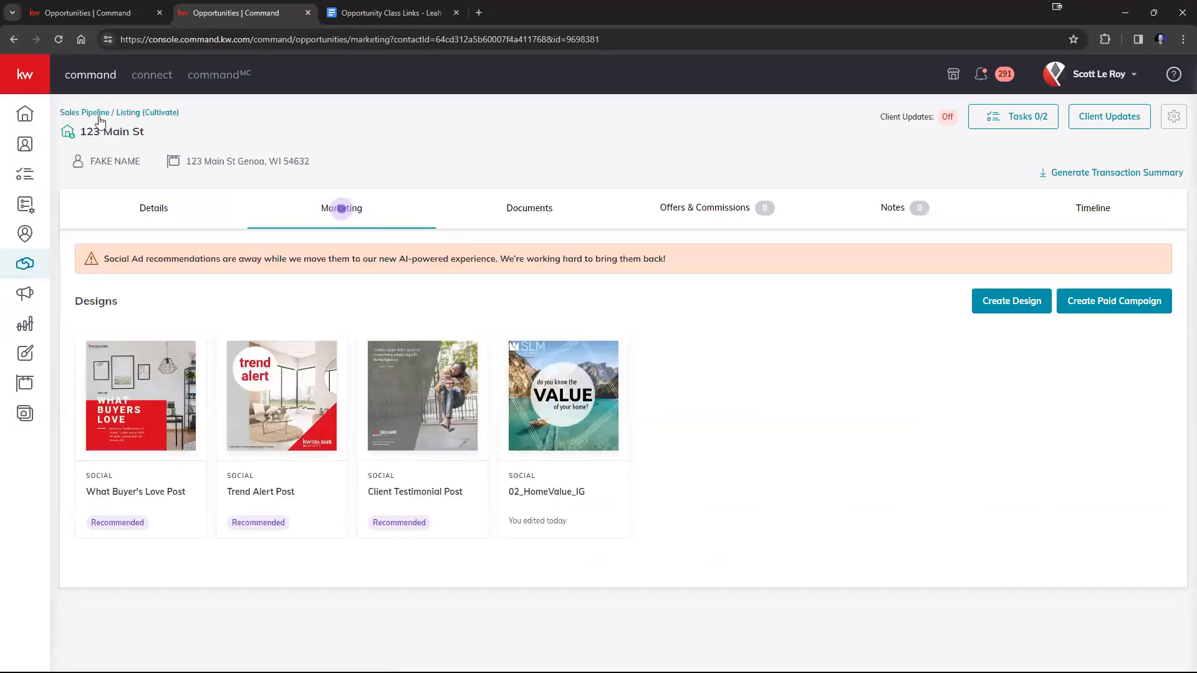
Return to the Cultivate listings board and move the opportunity from Hot to the Appointment phase.
click(11, 42)
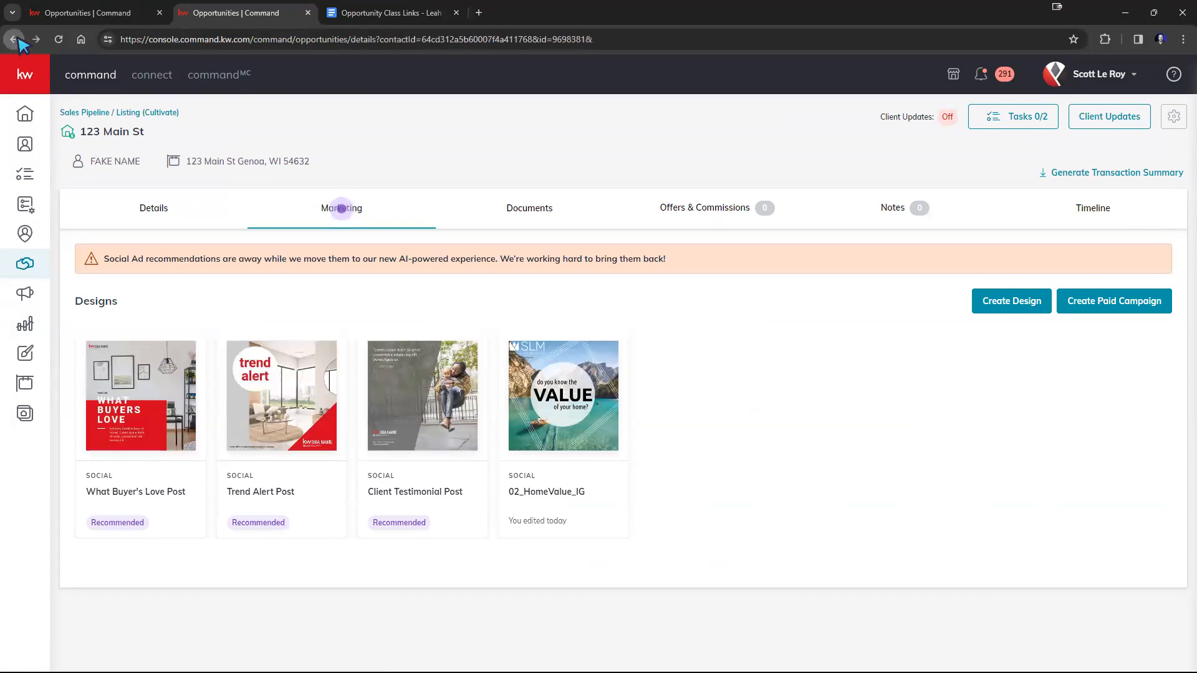
click(71, 113)
click(121, 274)
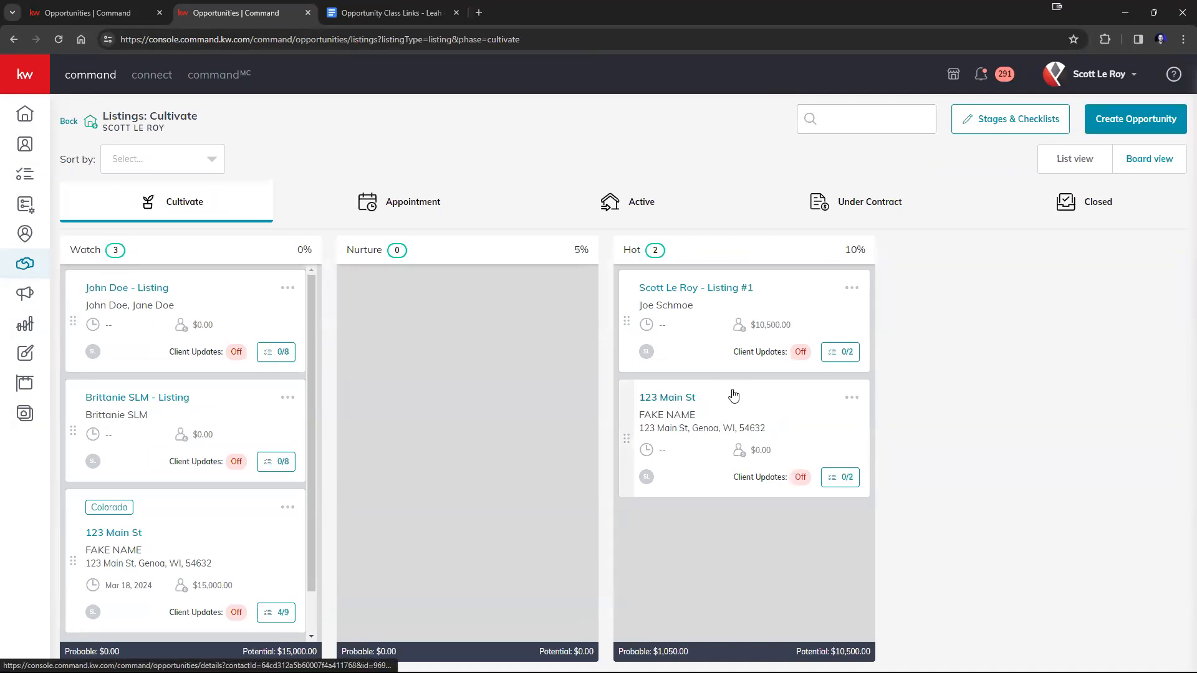
drag(740, 385, 384, 200)
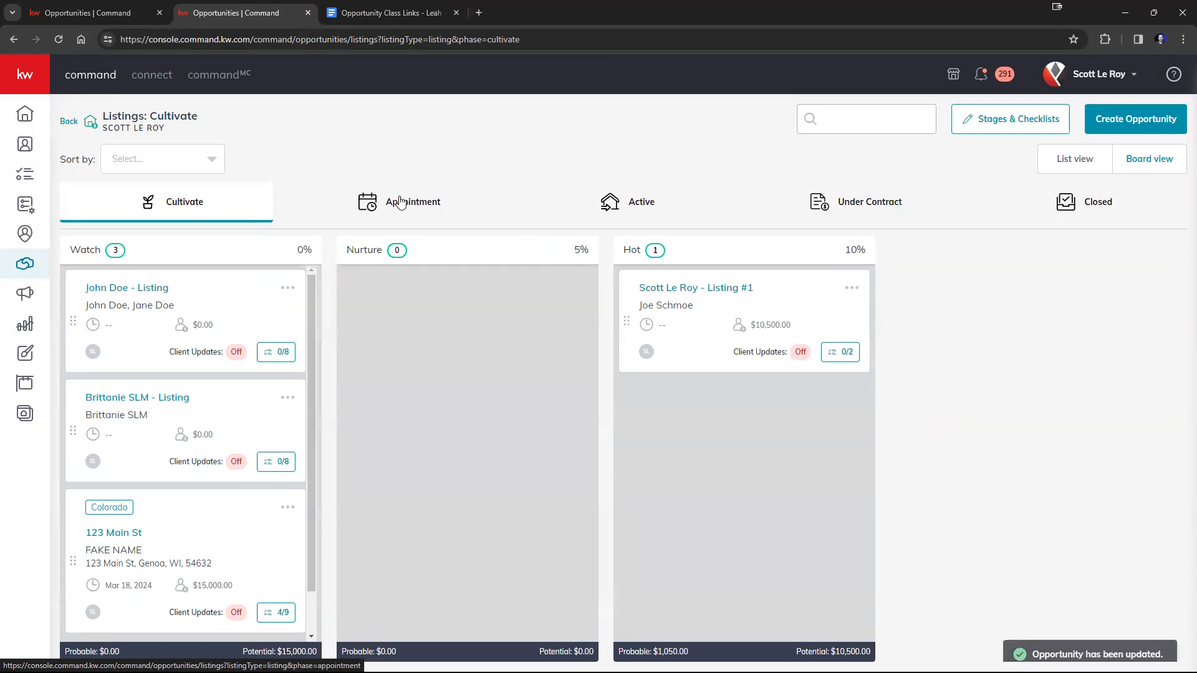
Open the moved opportunity from the Scheduled stage of the Appointment phase and view its marketing designs.
click(388, 199)
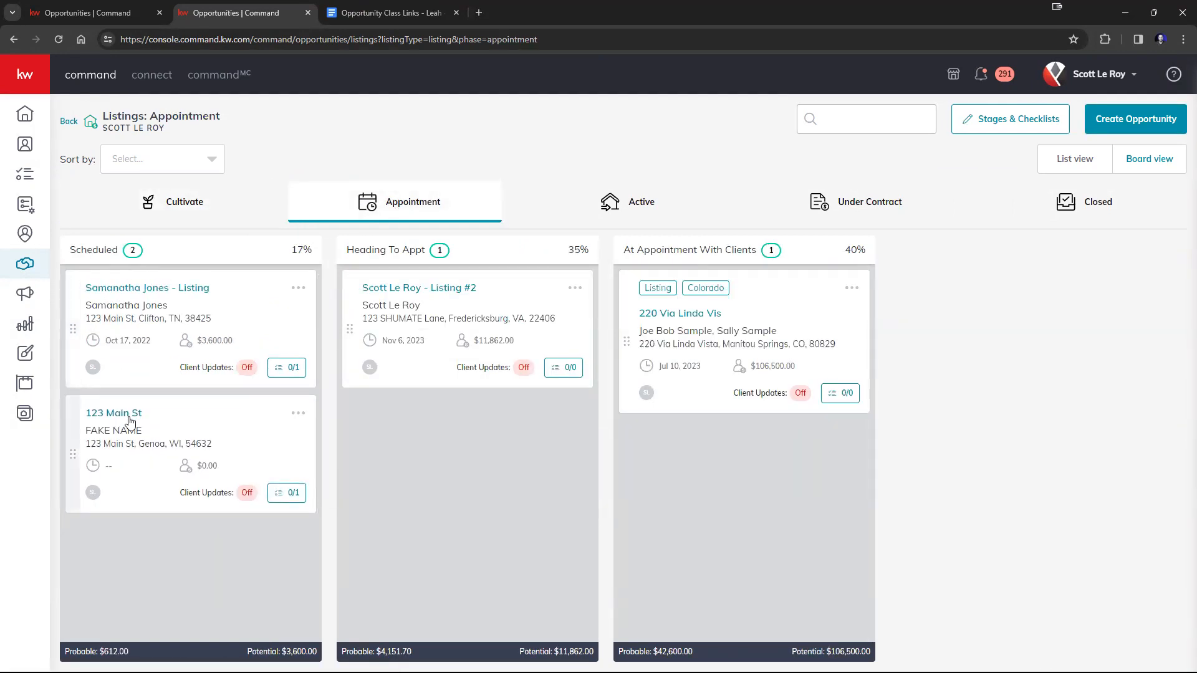
click(127, 416)
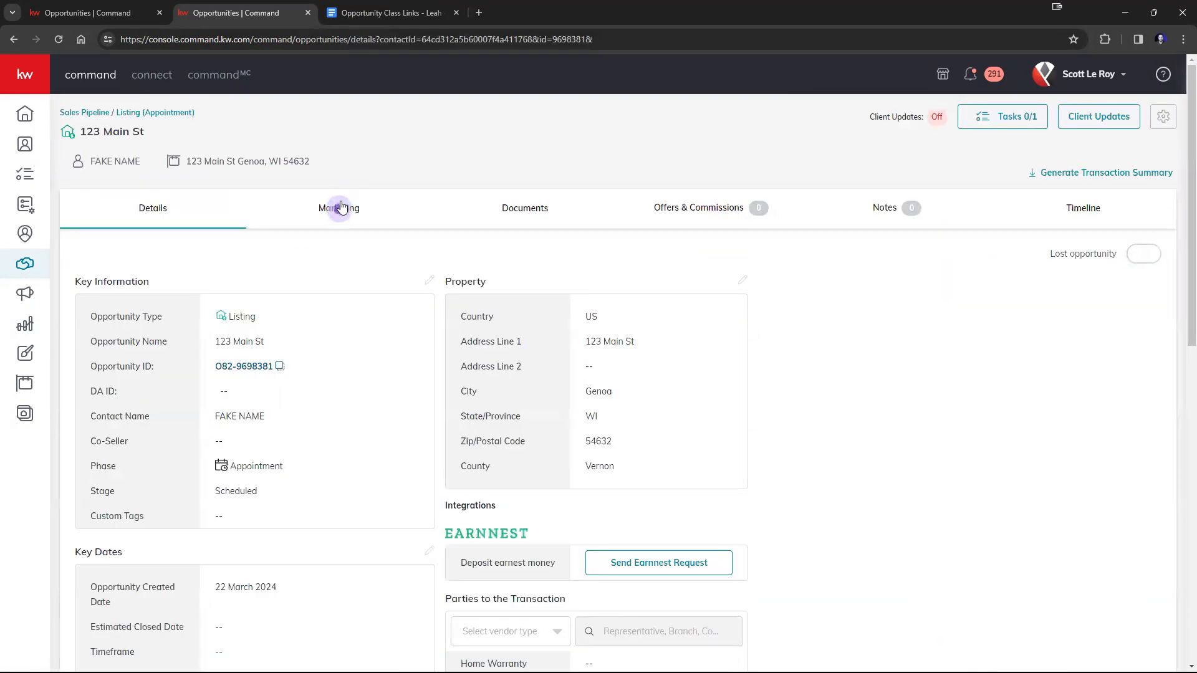
click(341, 207)
click(347, 215)
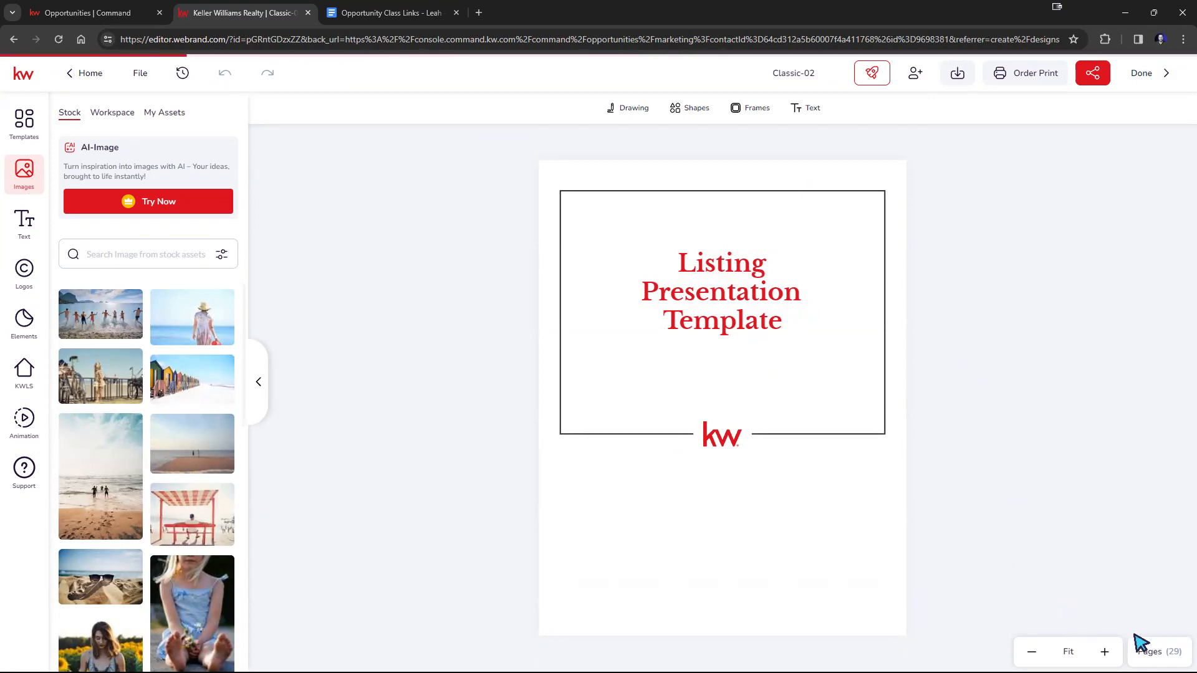
Show the page thumbnails of the Classic-02 listing presentation and browse through its pages.
click(1149, 651)
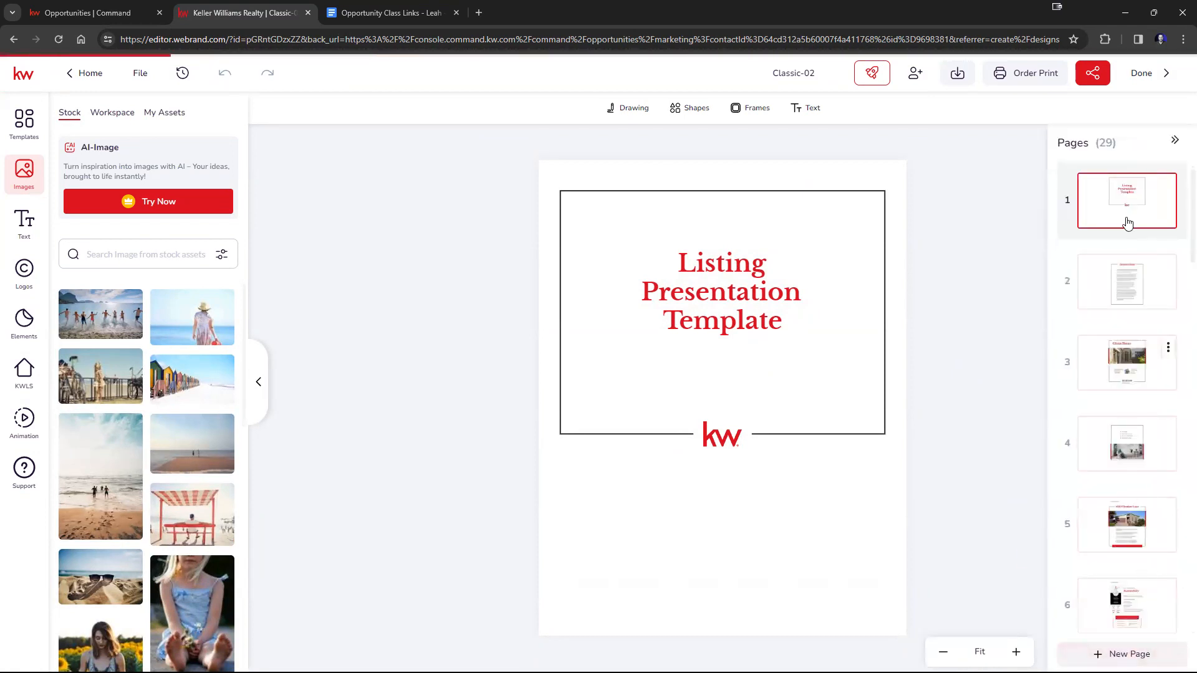
scroll(1113, 292, down, 2)
scroll(1113, 292, up, 2)
scroll(1113, 297, down, 1)
scroll(1123, 262, down, 3)
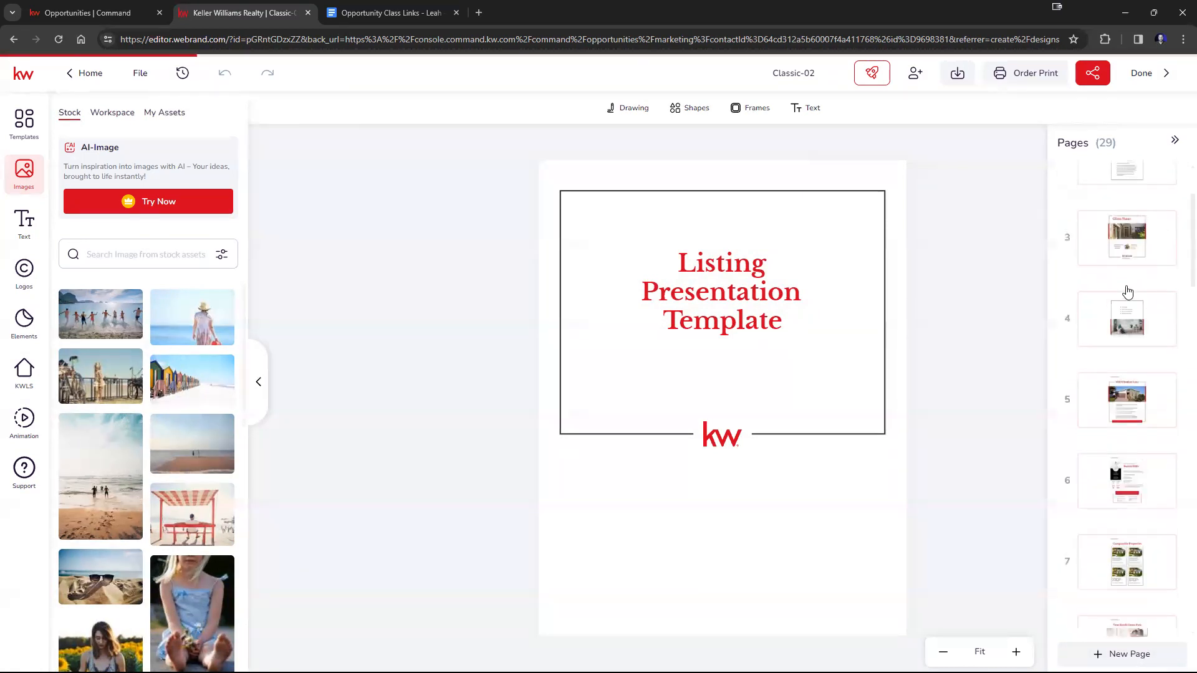
Browse the listing presentation's page thumbnails, view the Comparable Properties page, and delete page 8.
scroll(1124, 357, up, 3)
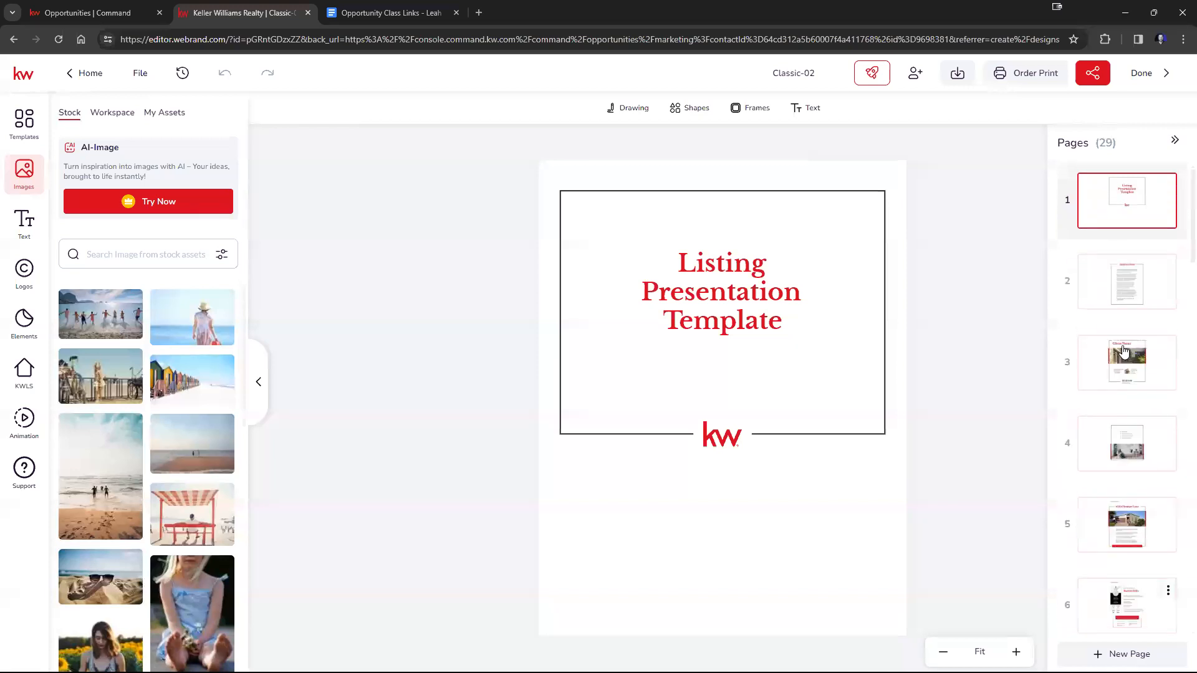
scroll(1123, 290, down, 2)
drag(1120, 299, 1130, 387)
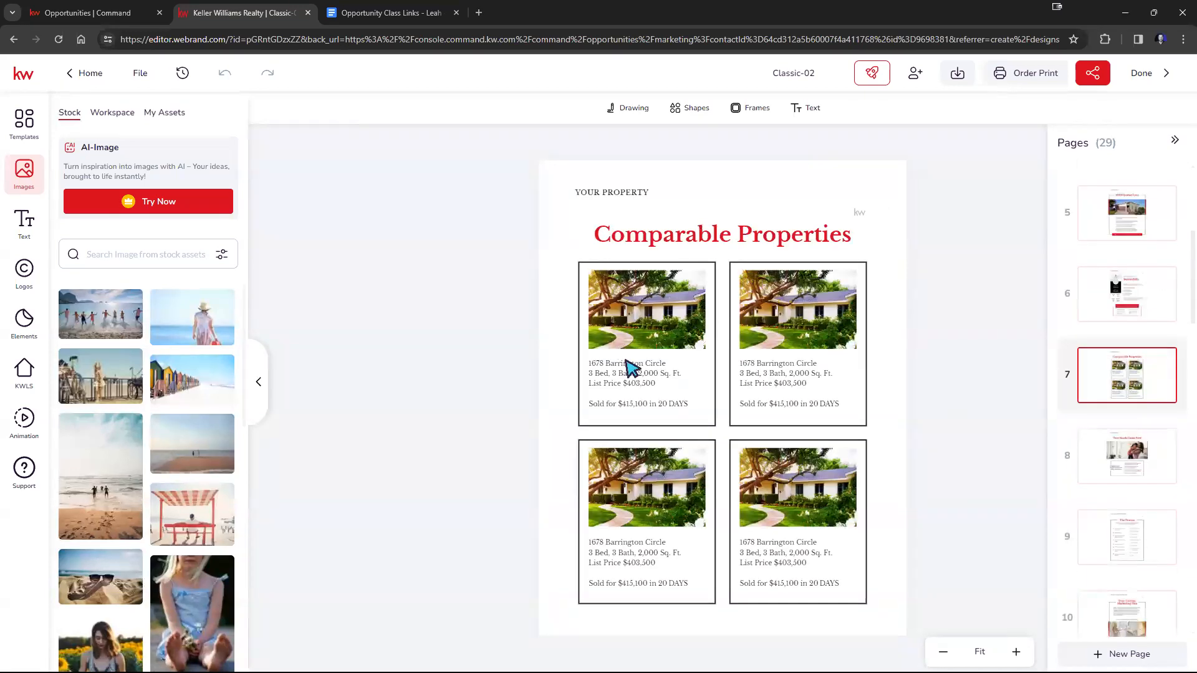
scroll(1160, 487, down, 6)
scroll(1160, 487, up, 6)
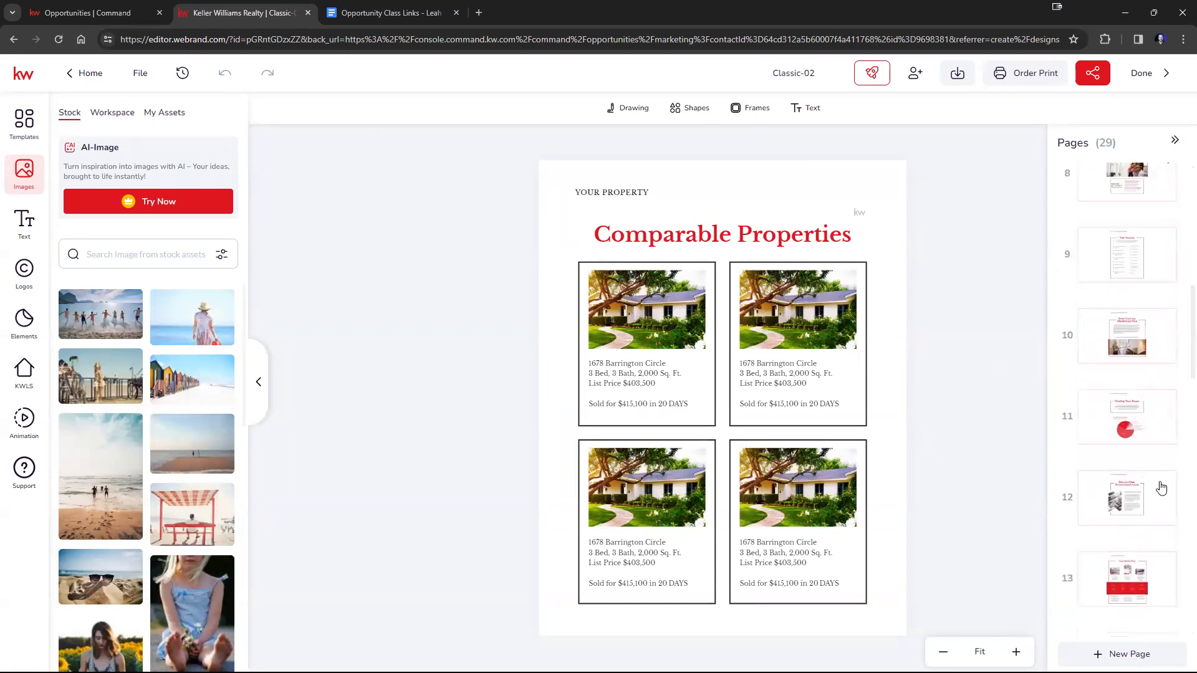
click(1168, 444)
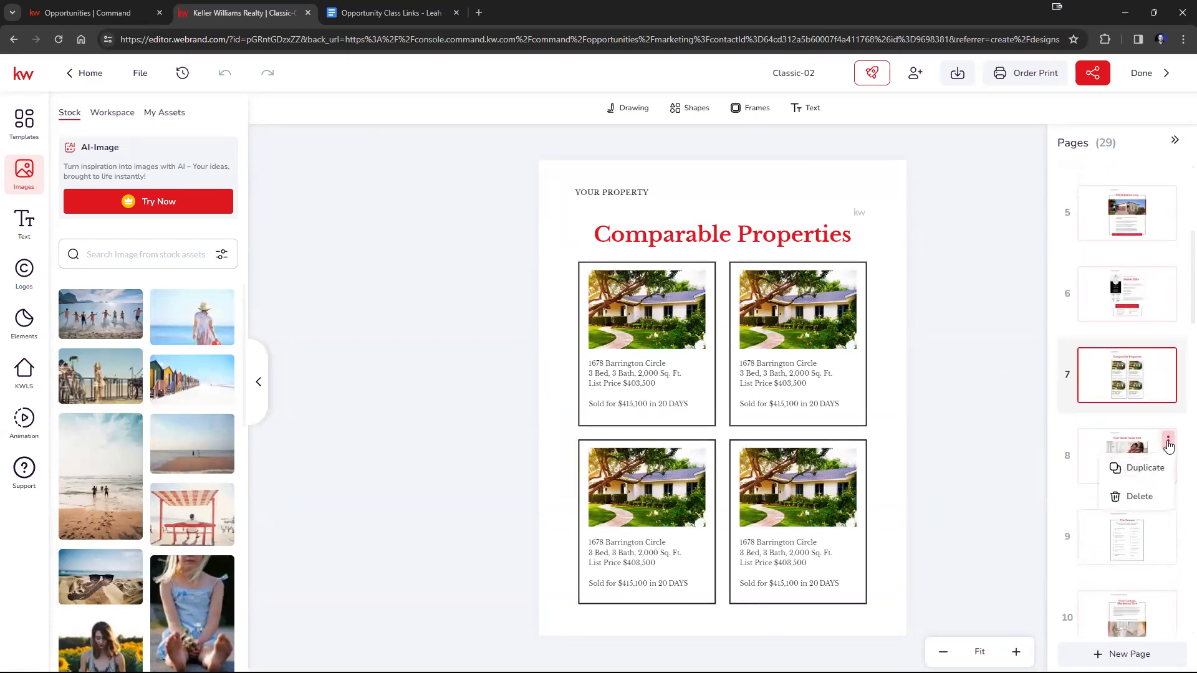
click(1149, 497)
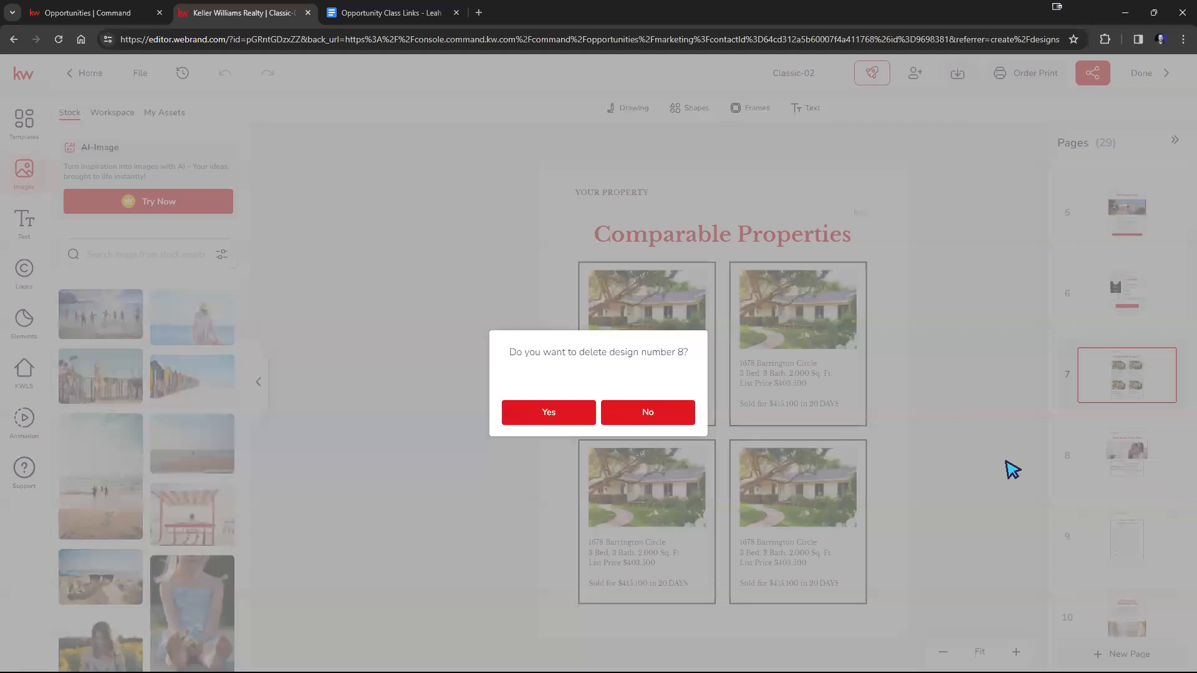
click(567, 418)
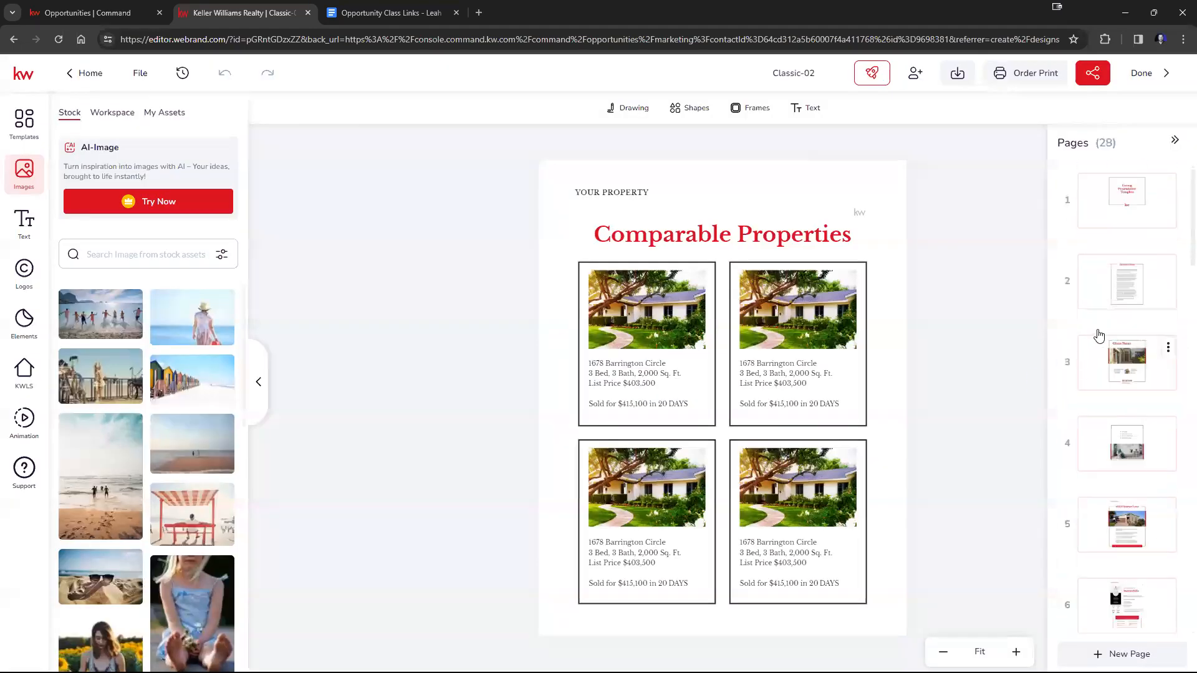
Recolor all three lines of the cover title "Listing Presentation Template" on page 1 to blue #17439B.
click(1136, 200)
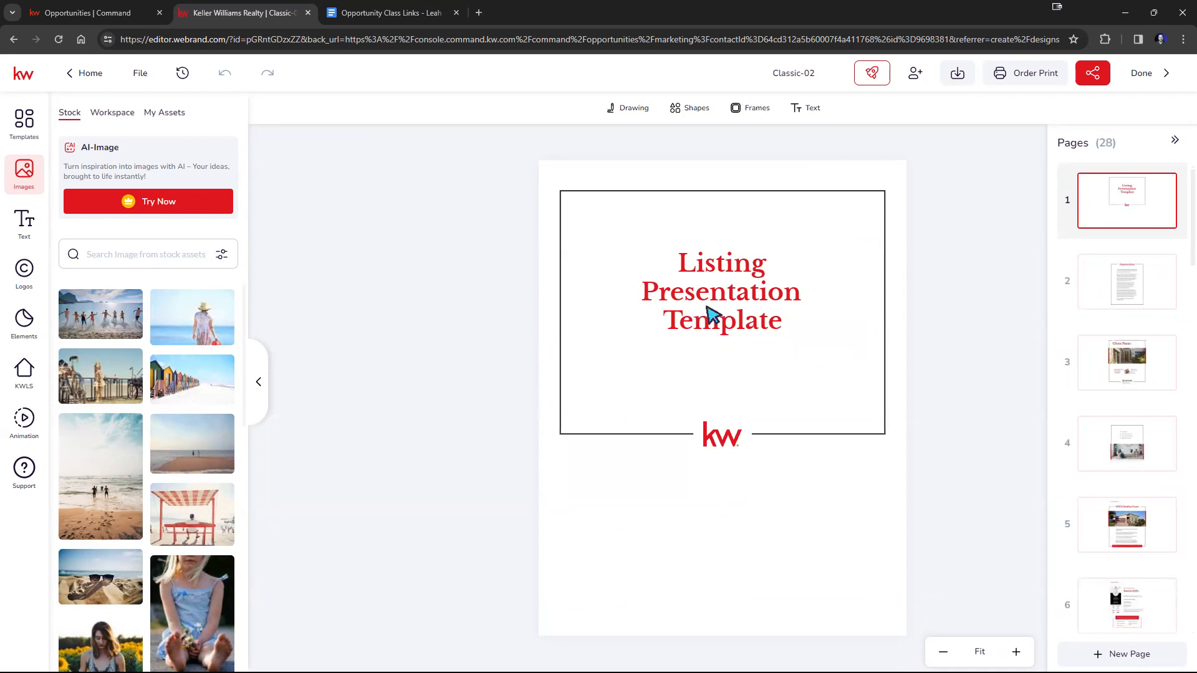
click(752, 305)
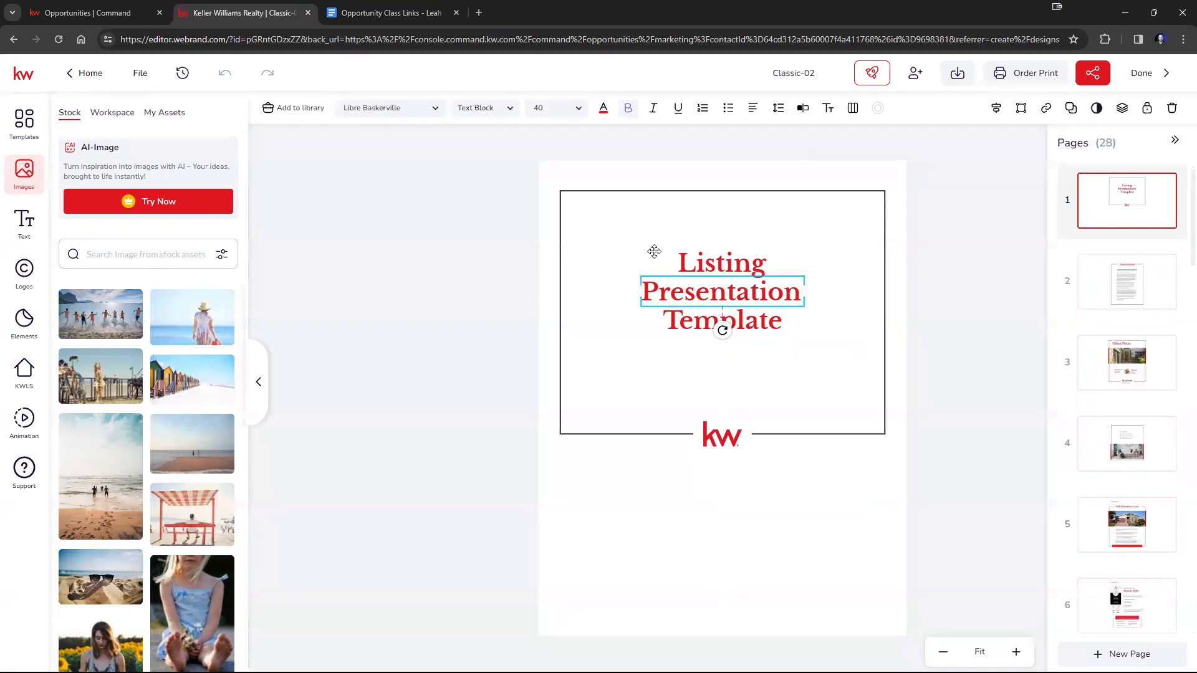
click(603, 108)
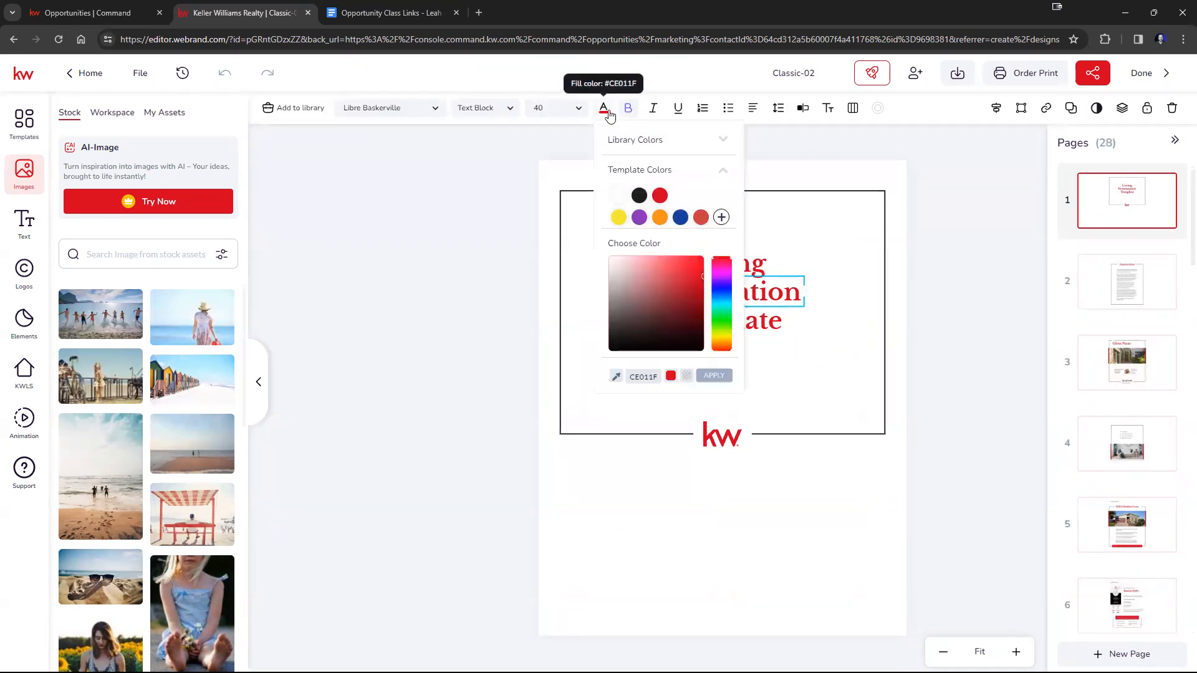
click(679, 217)
click(723, 263)
click(603, 108)
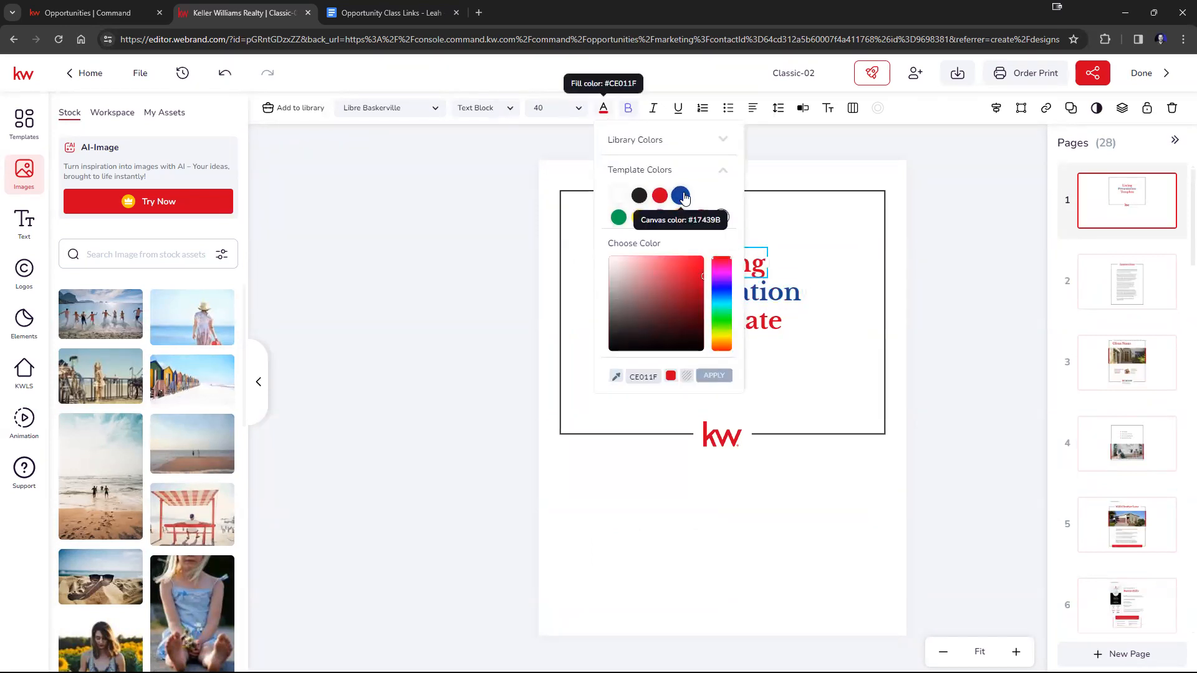
click(681, 196)
click(756, 320)
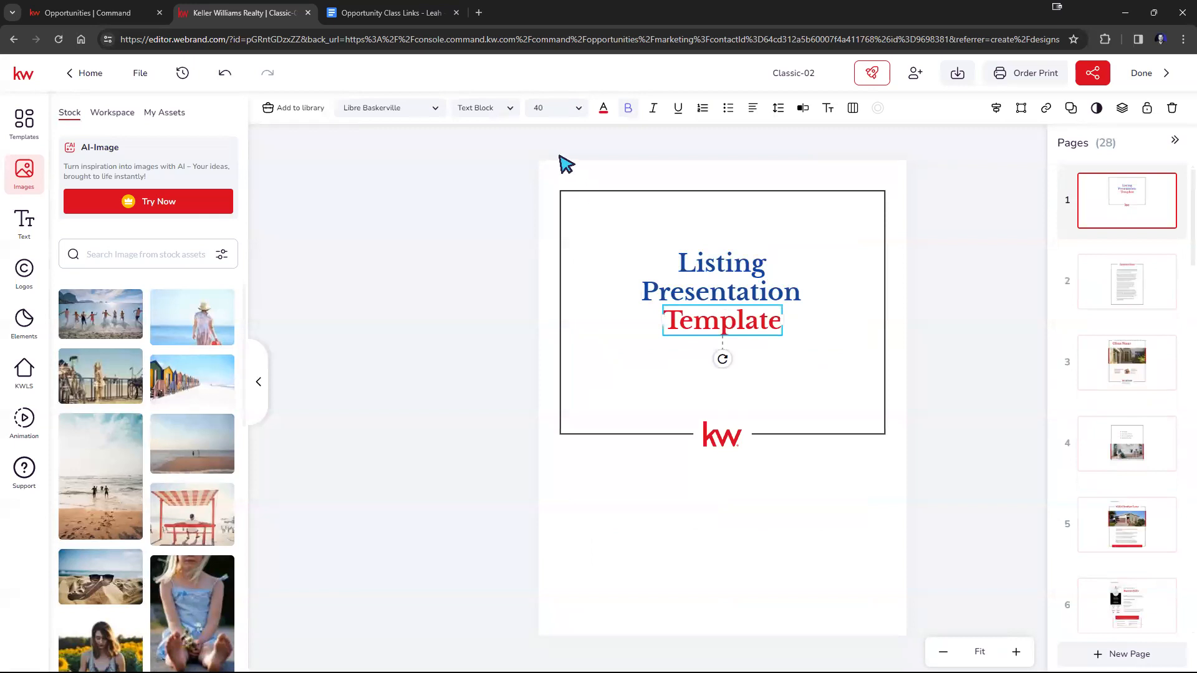
click(604, 110)
click(681, 196)
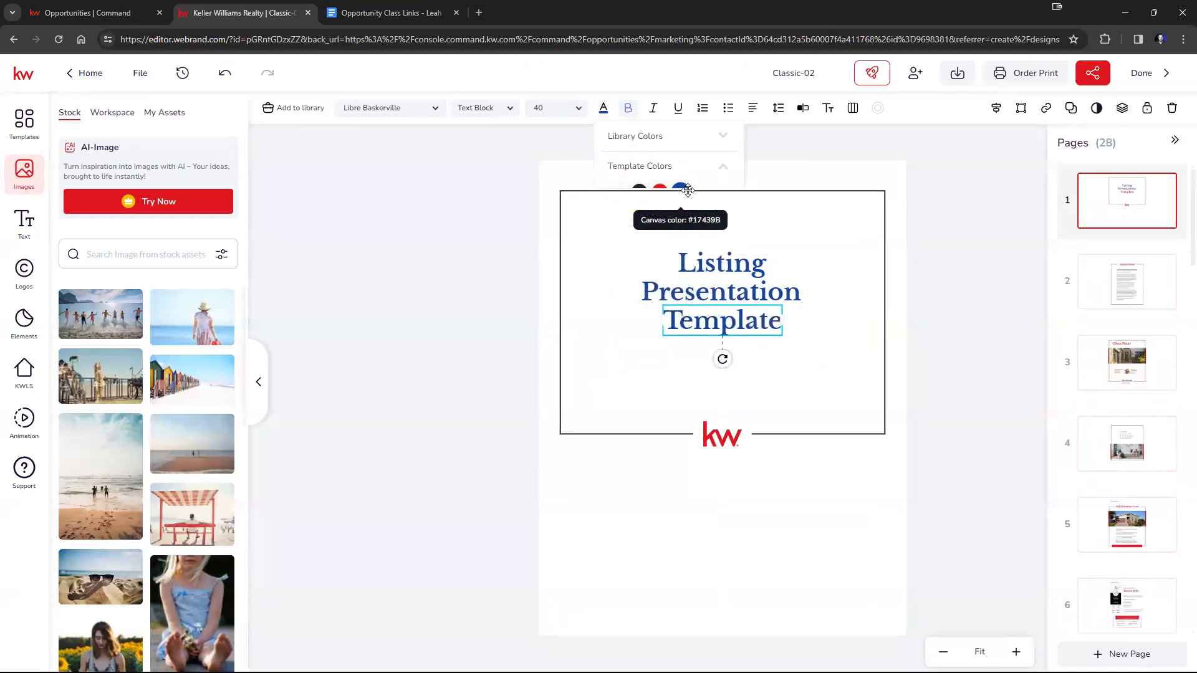
click(989, 251)
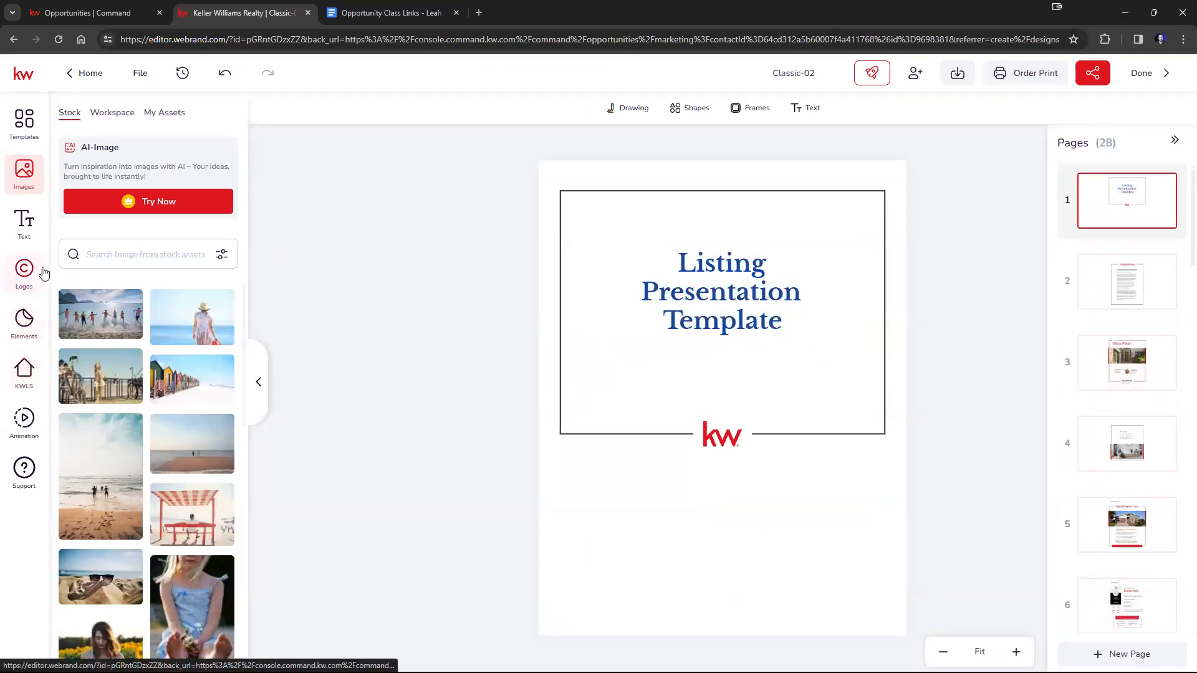
Add the red, grey and black geometric logo from personal logo assets to the cover, shrunk and placed between the title and kw logo.
click(24, 272)
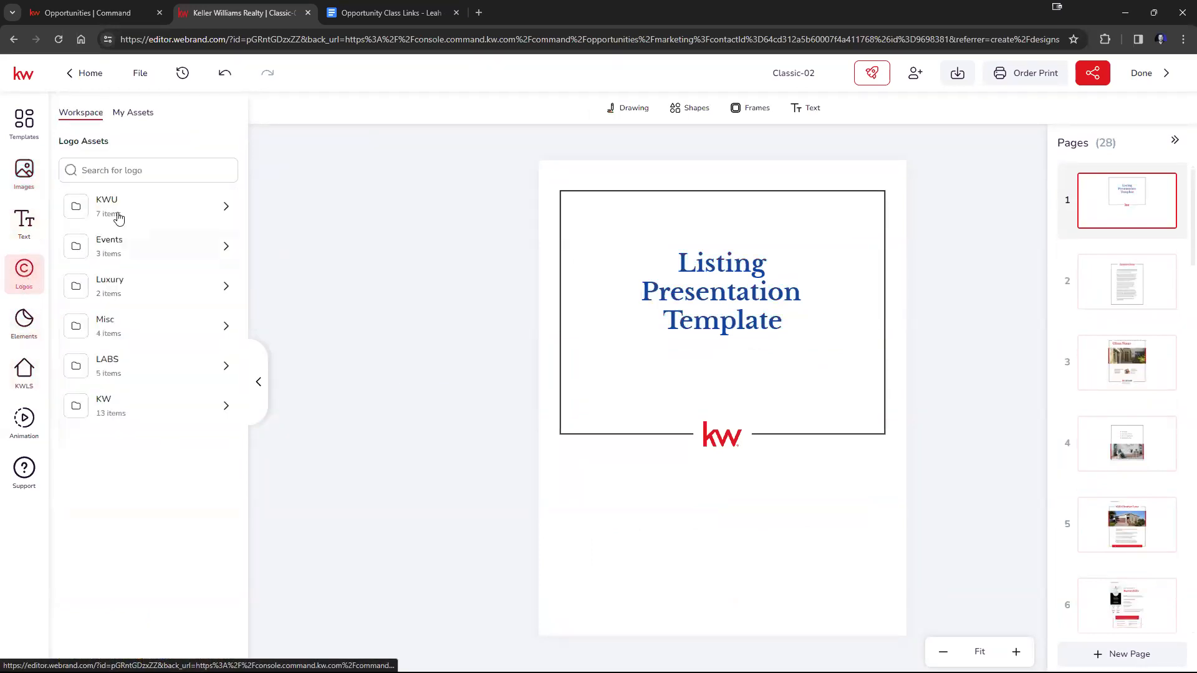
click(134, 113)
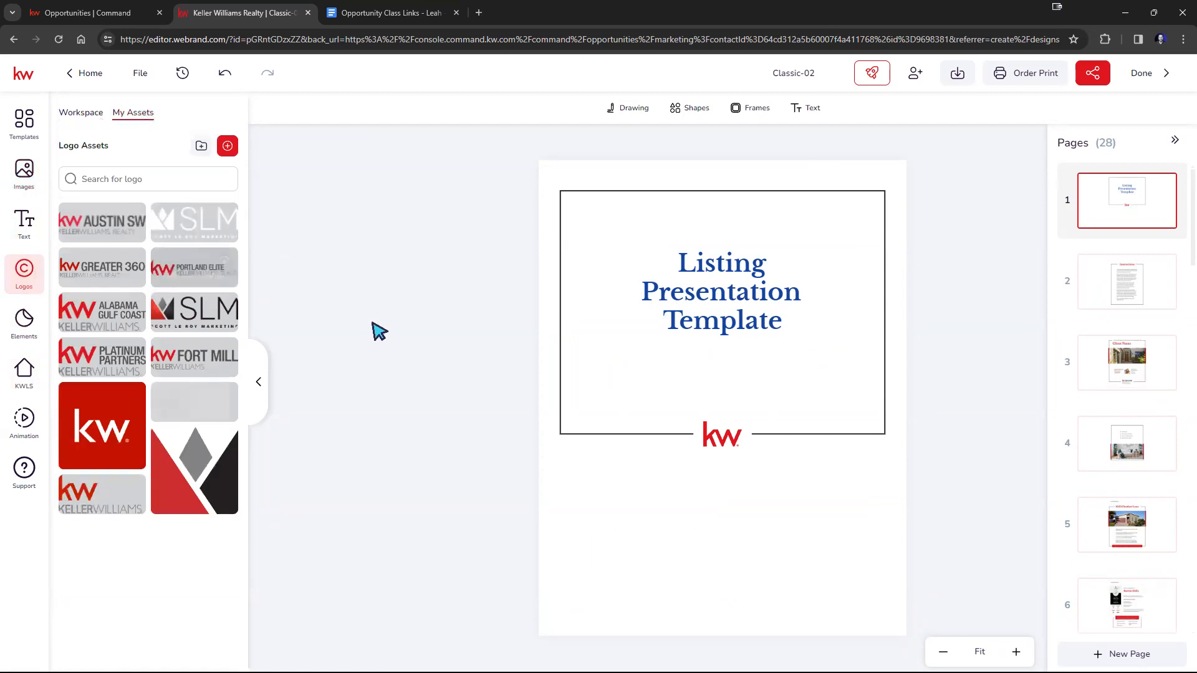
click(195, 405)
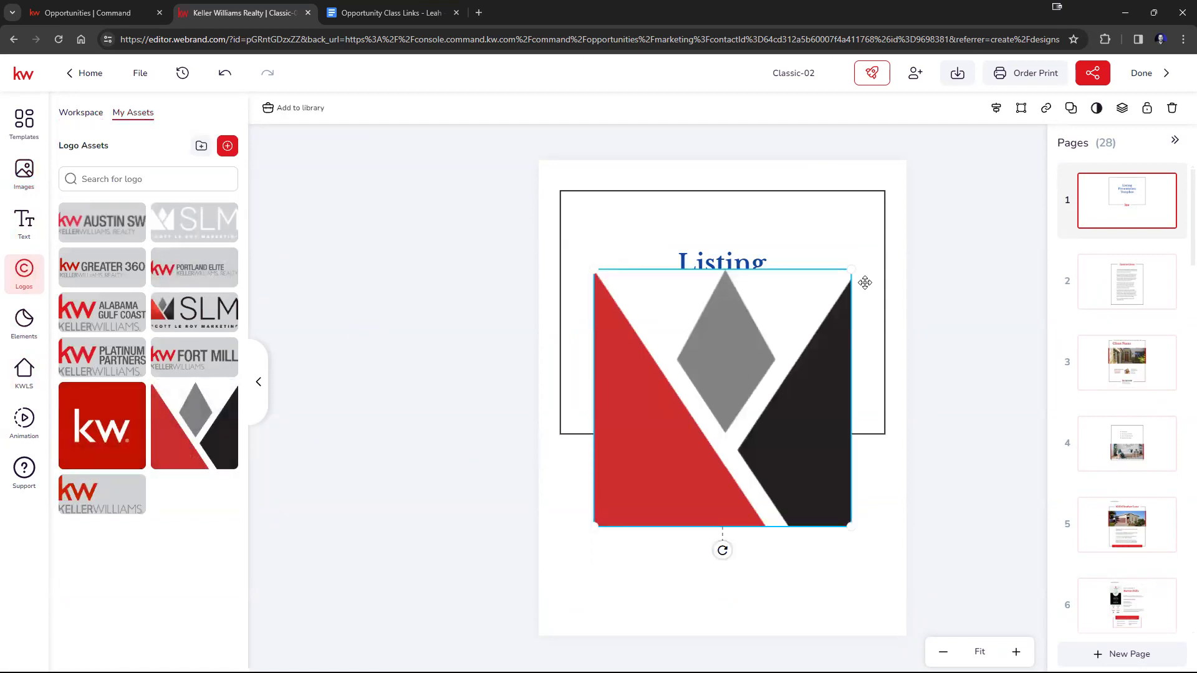
drag(855, 275, 715, 386)
click(948, 330)
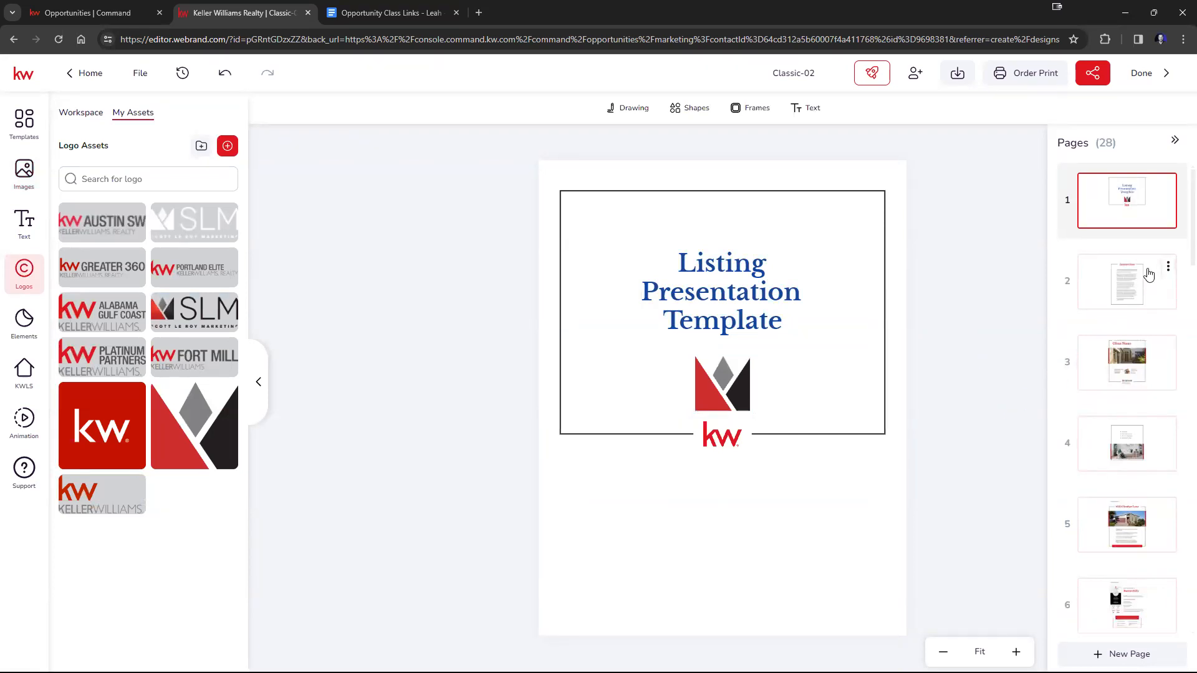
Add "You can edit this as well! :)" after the first Instructions paragraph on page 2, separated from it by a blank line.
click(1126, 287)
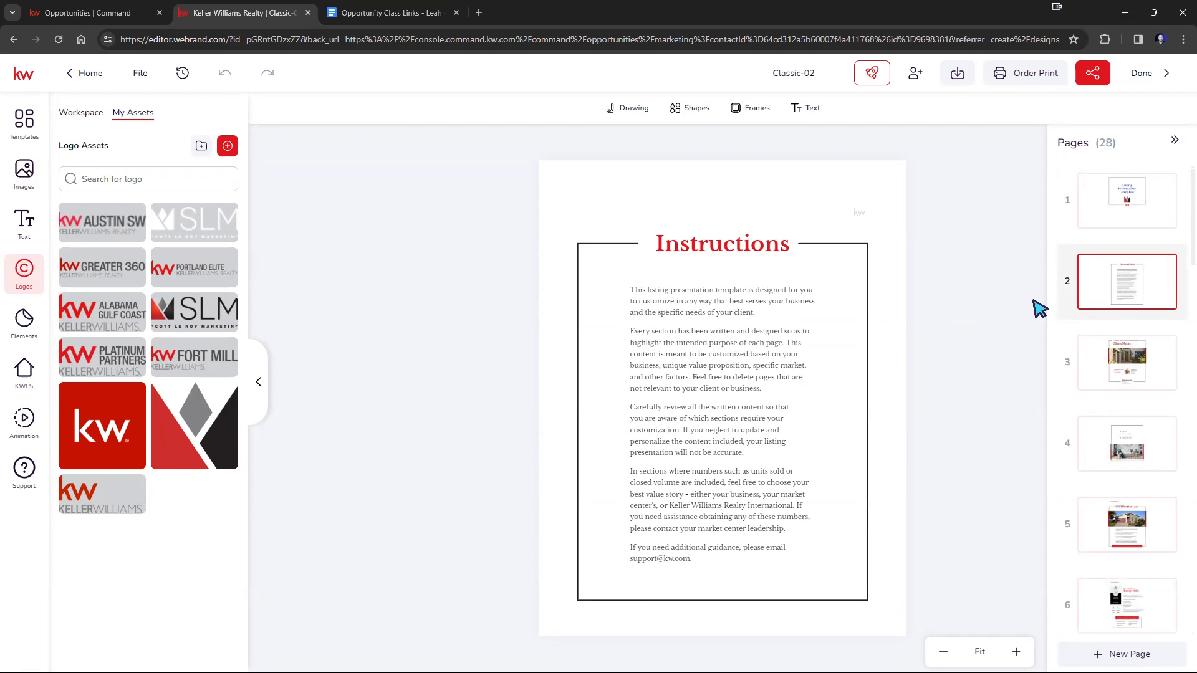
click(740, 306)
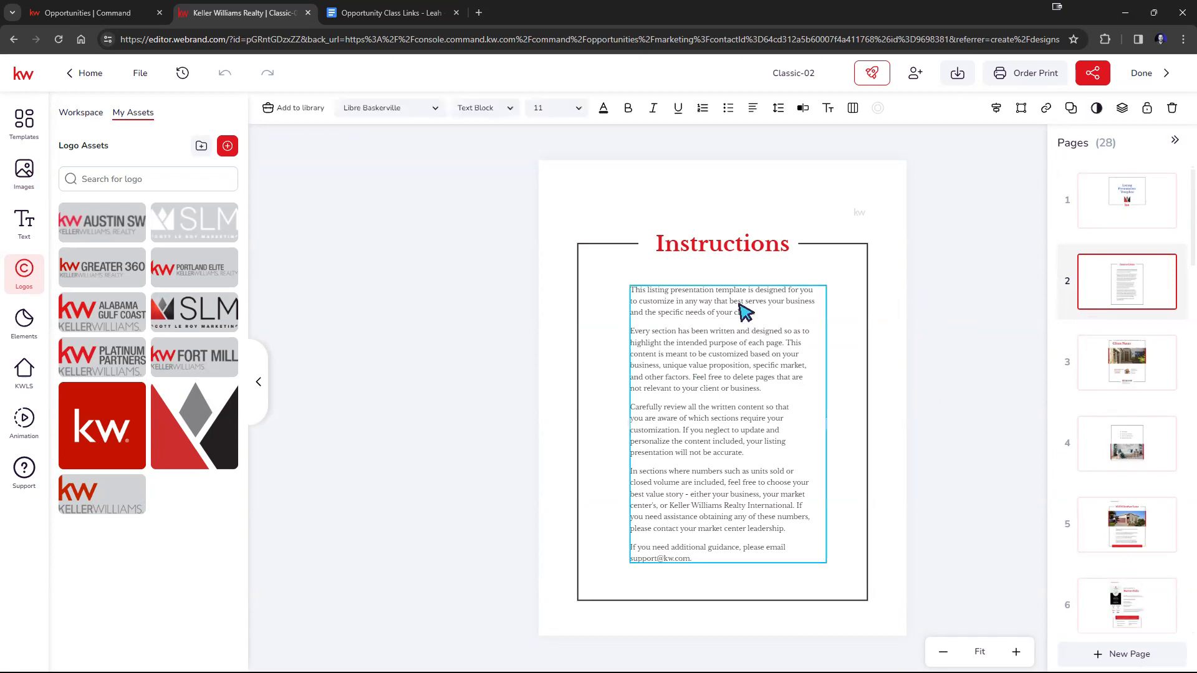
click(737, 306)
click(738, 306)
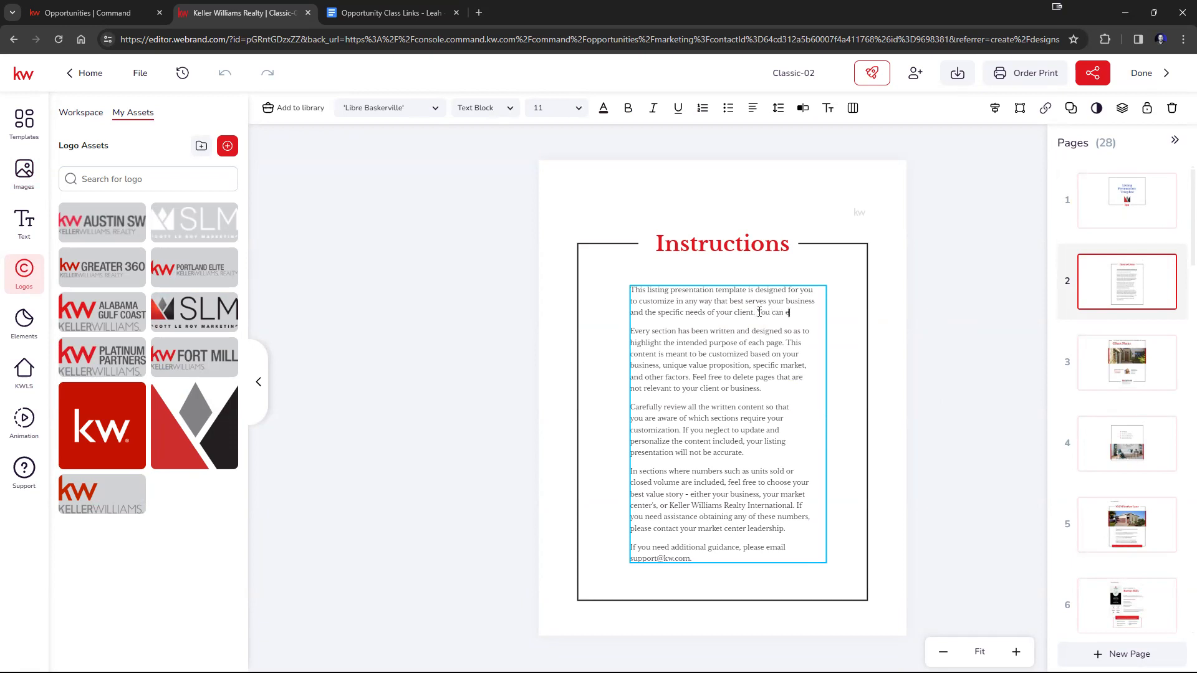
text(well! :)
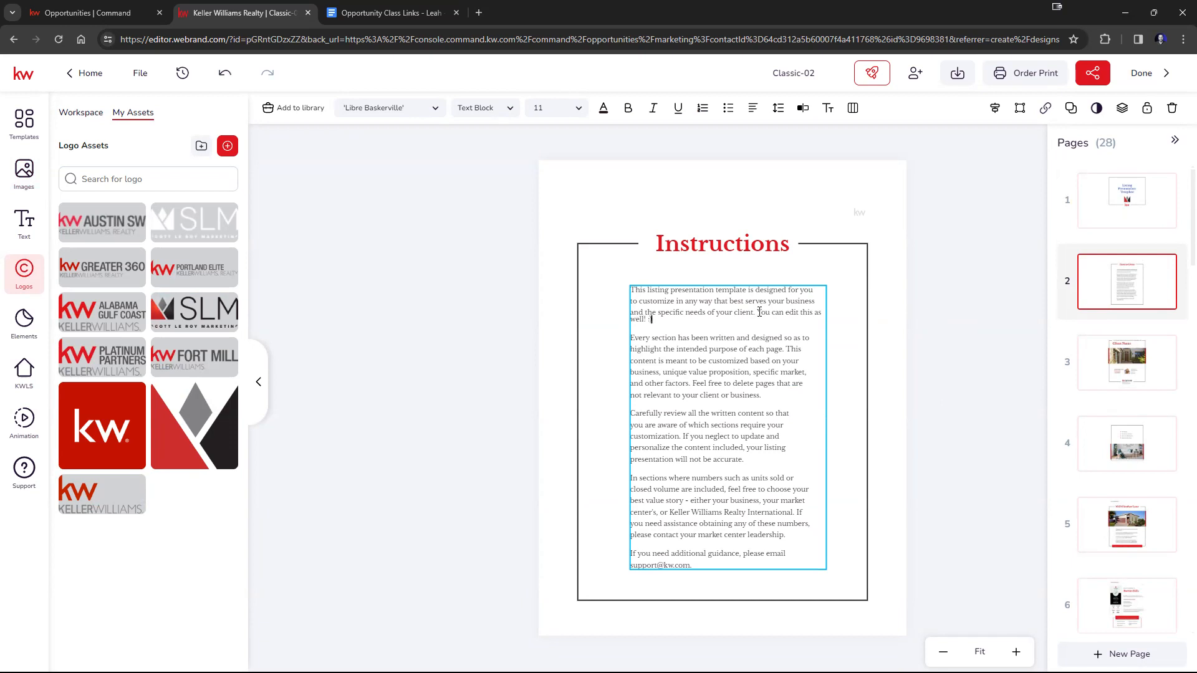
key(Return)
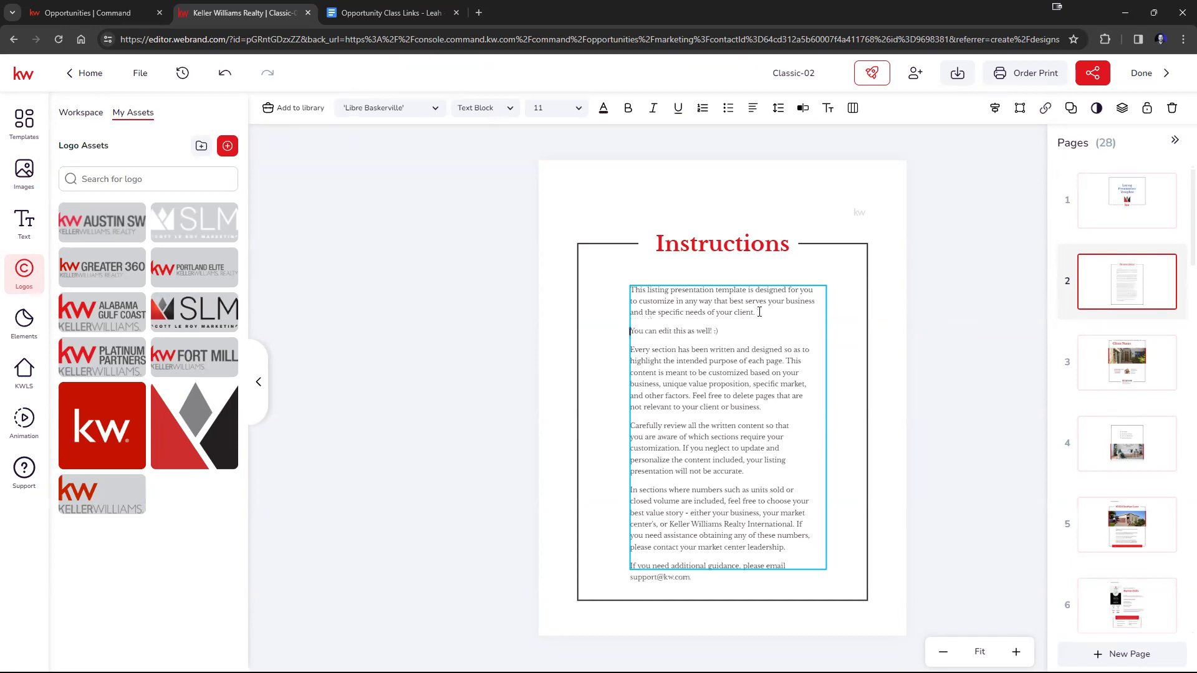
key(Return)
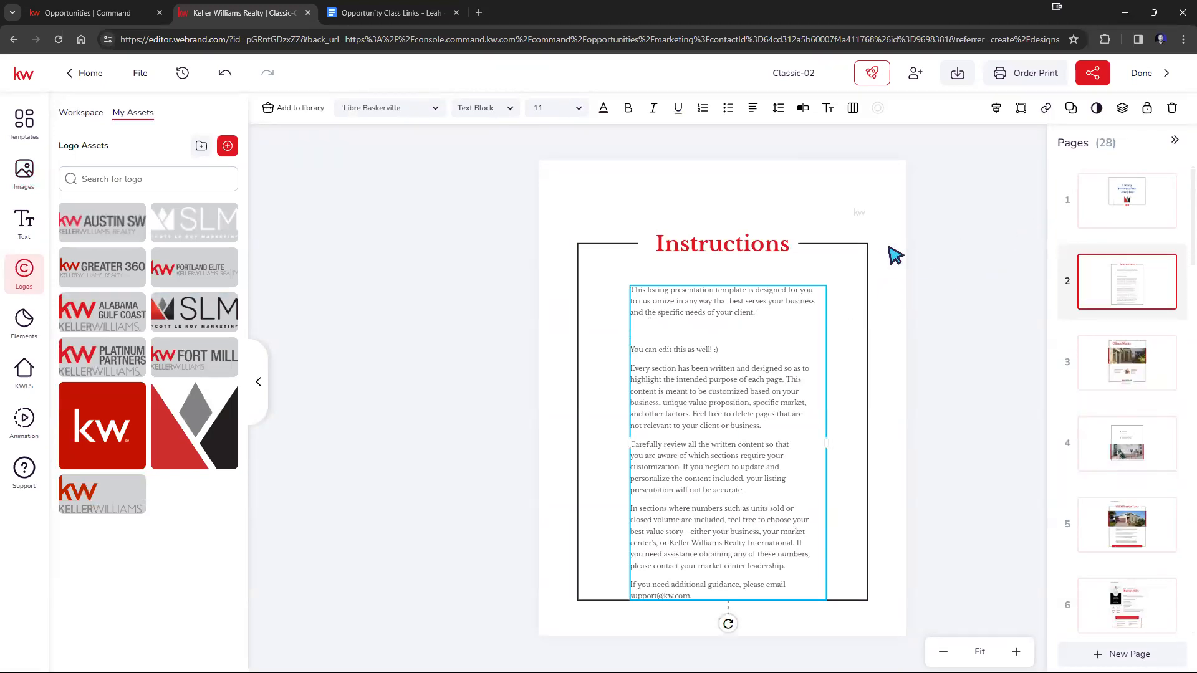
click(996, 385)
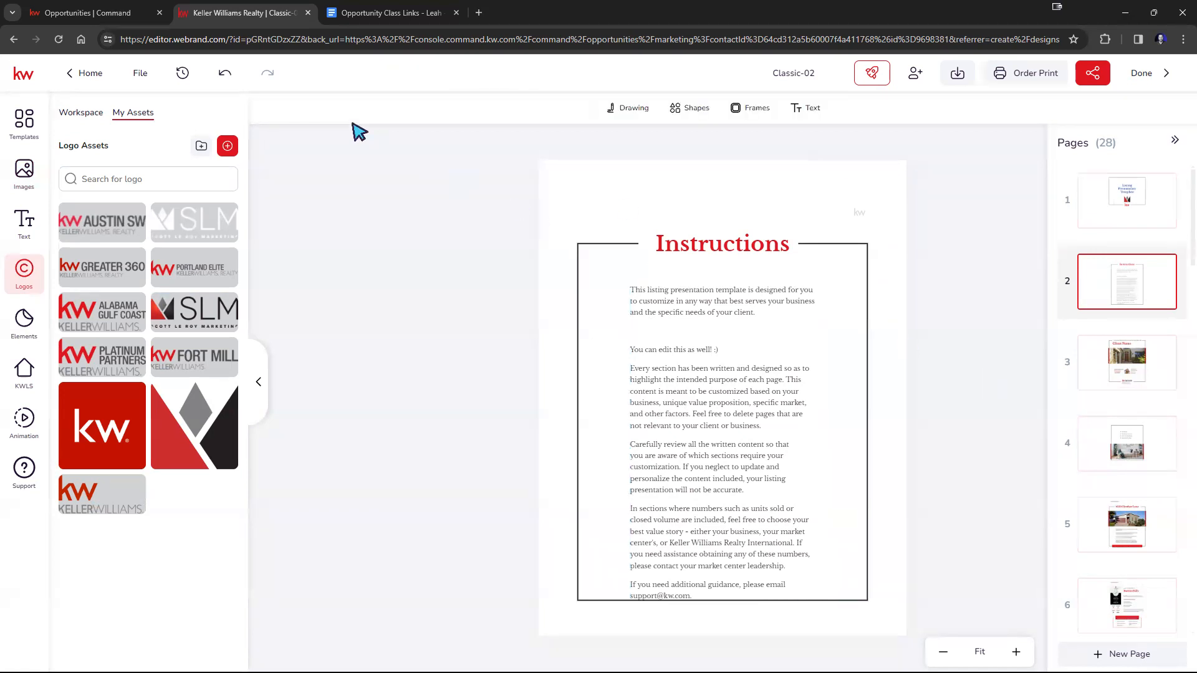
Save the Classic-02 design and finish editing to return to the opportunity's marketing designs.
click(140, 73)
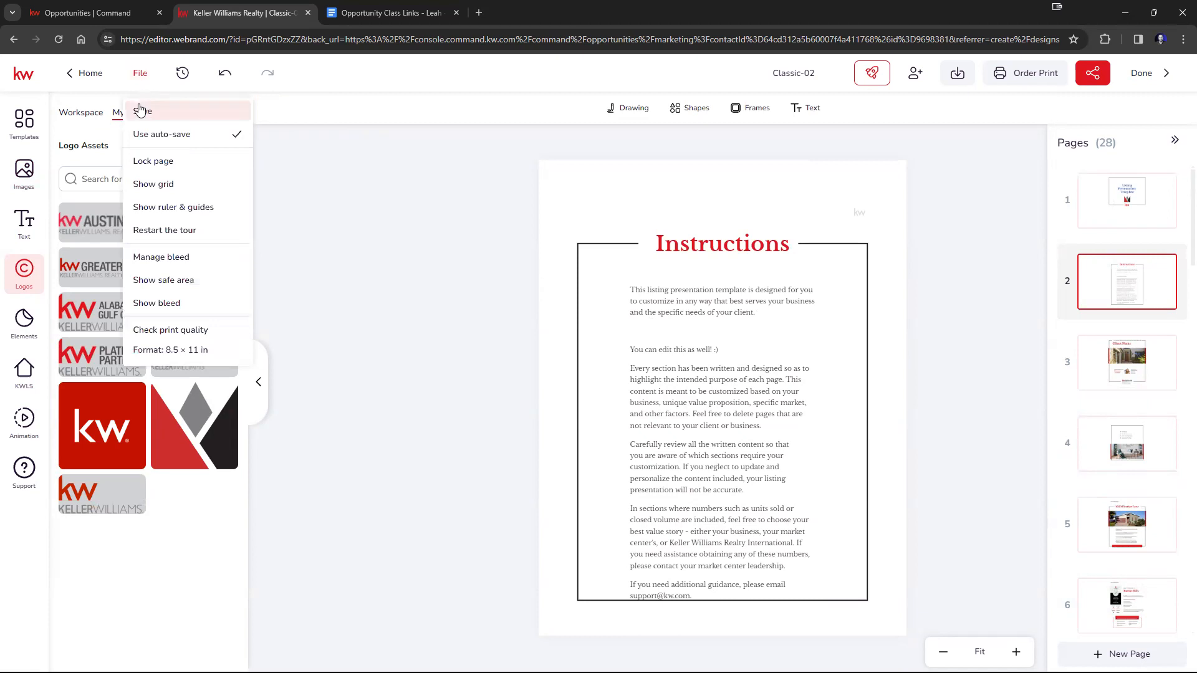
click(142, 111)
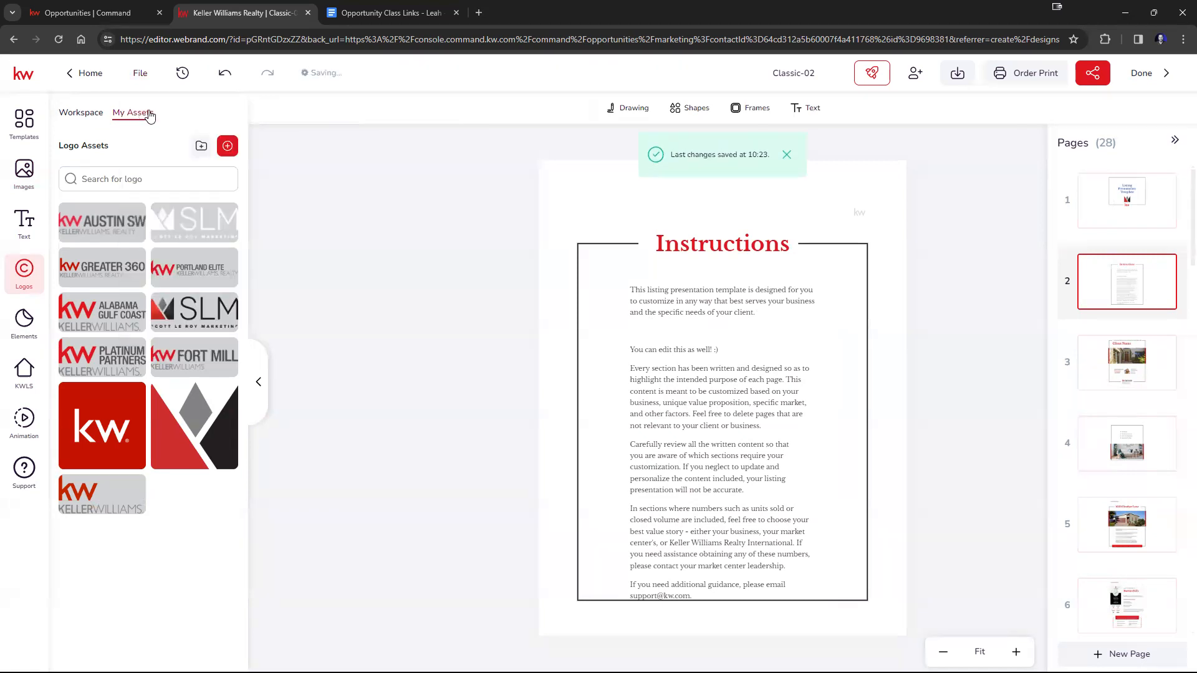
click(1142, 72)
click(648, 416)
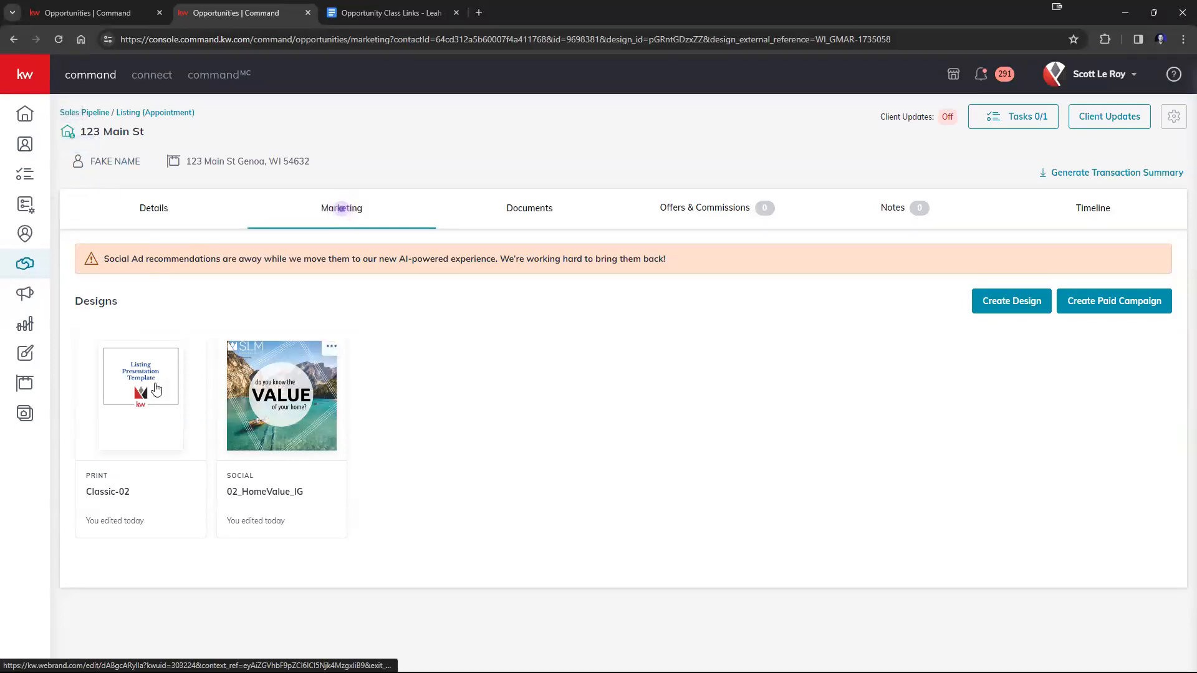
Open the Designs library and show the available actions for the 02_HomeValue_IG design.
click(38, 86)
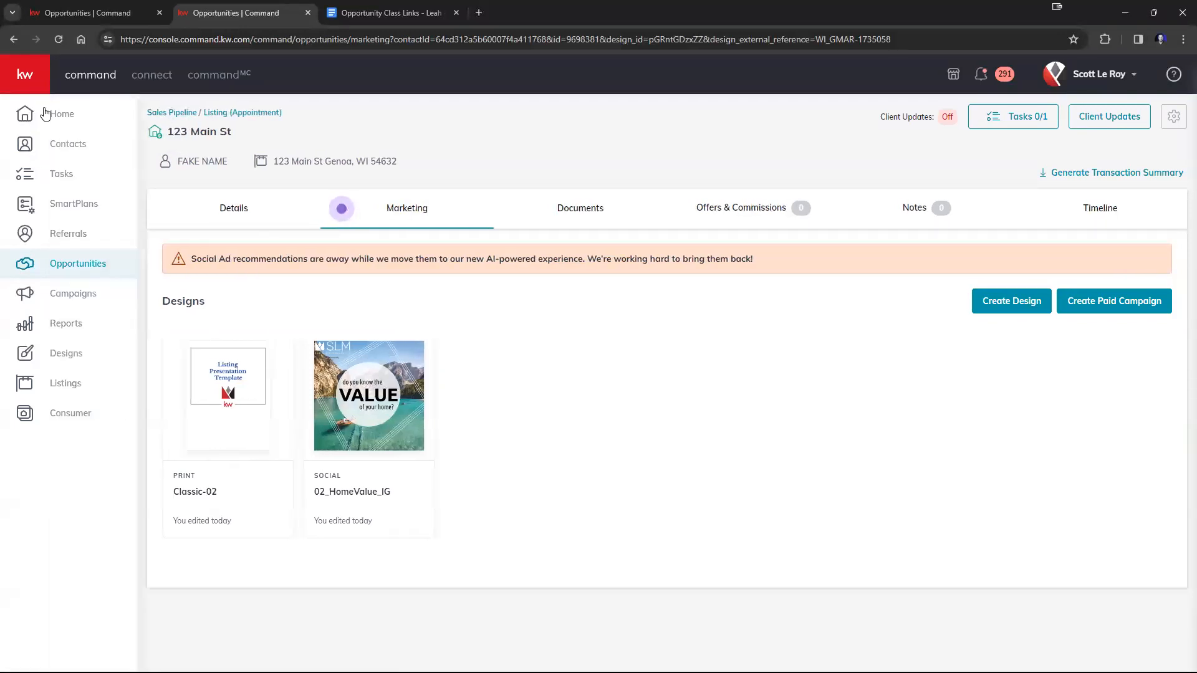
click(73, 355)
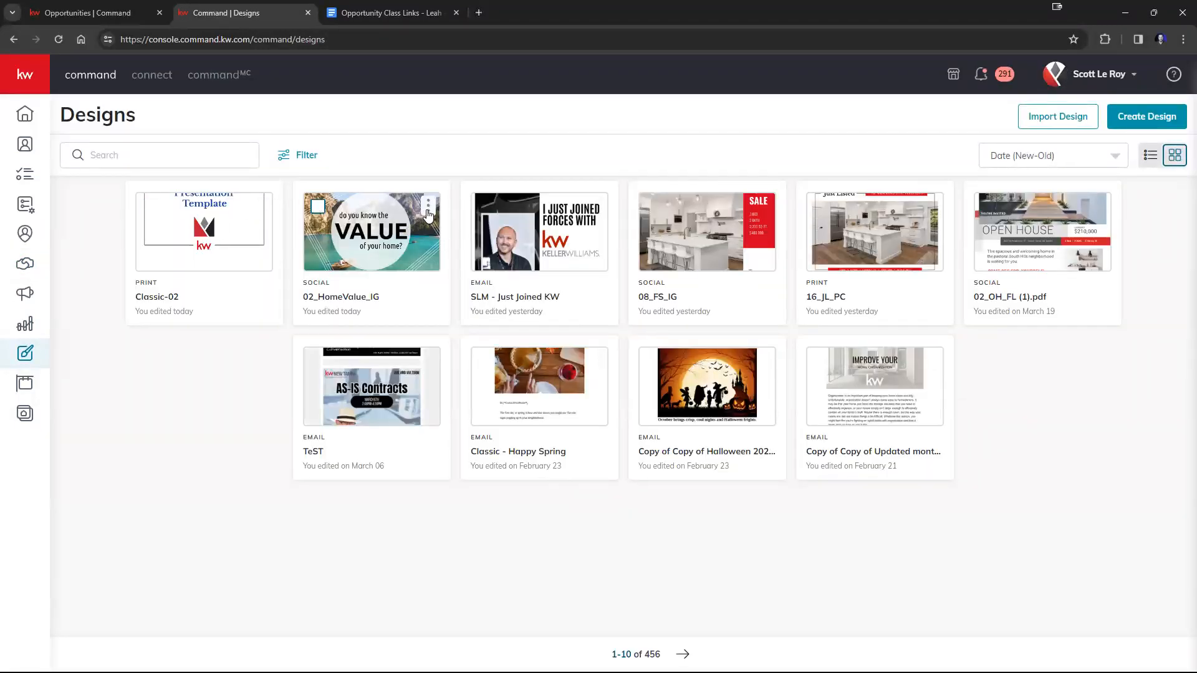
click(428, 210)
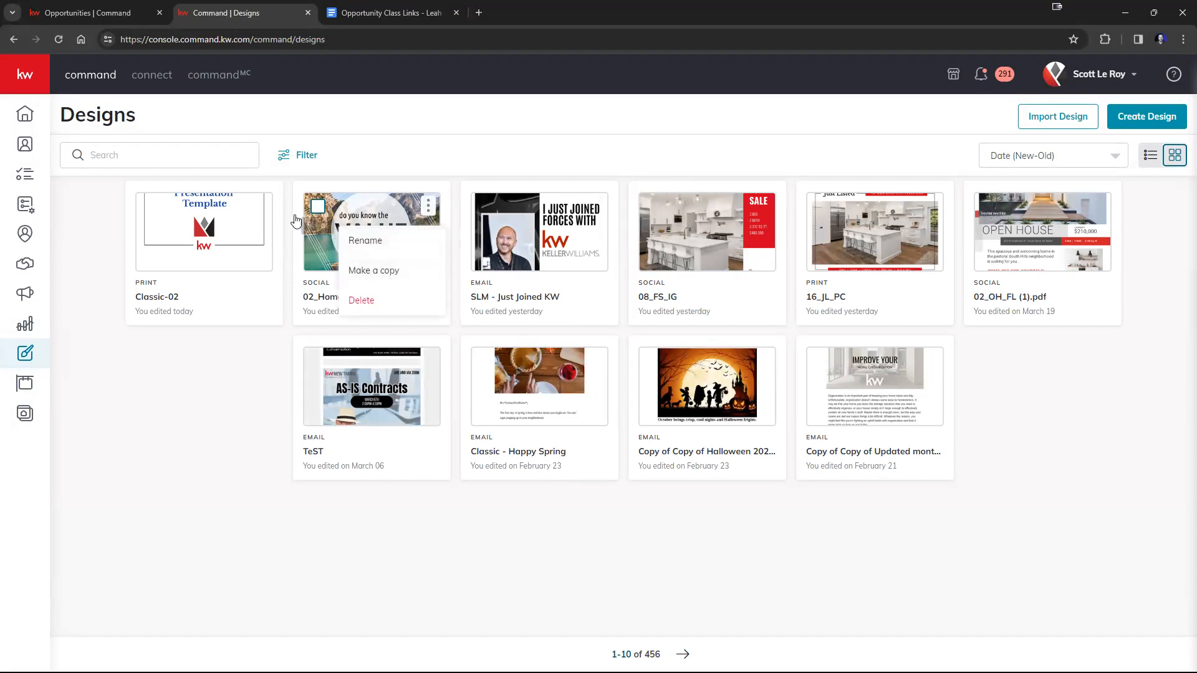
Go back from the Designs library through the Classic-02 editor to the opportunity's marketing designs.
click(15, 41)
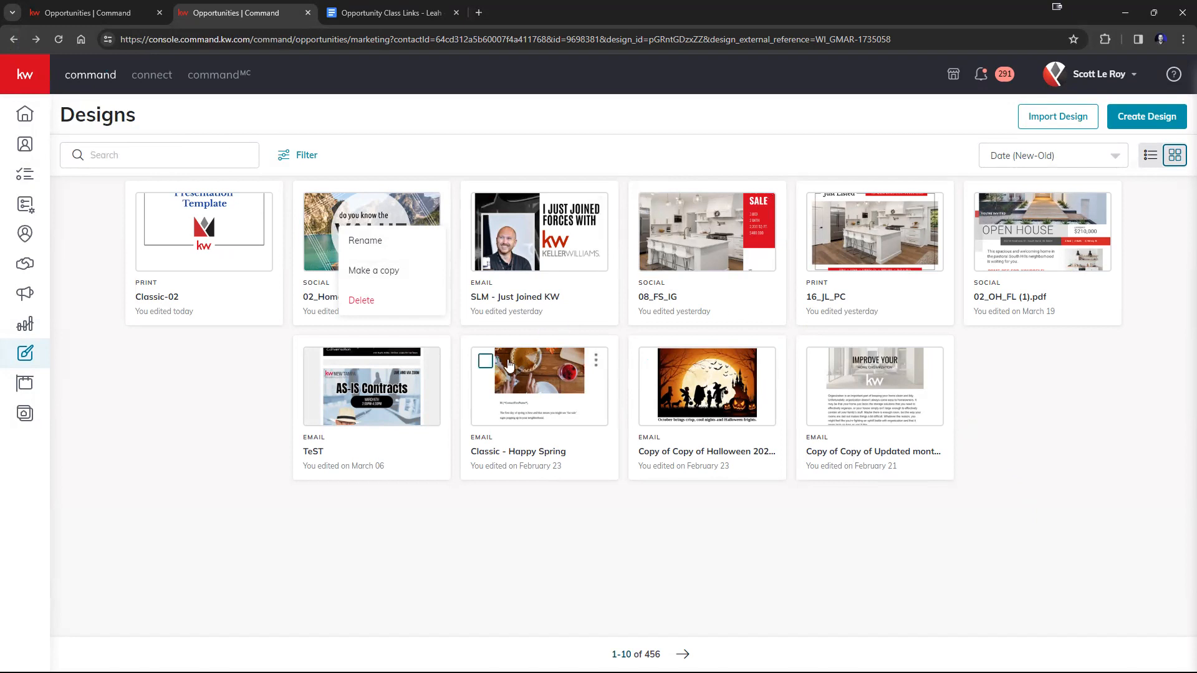
click(17, 44)
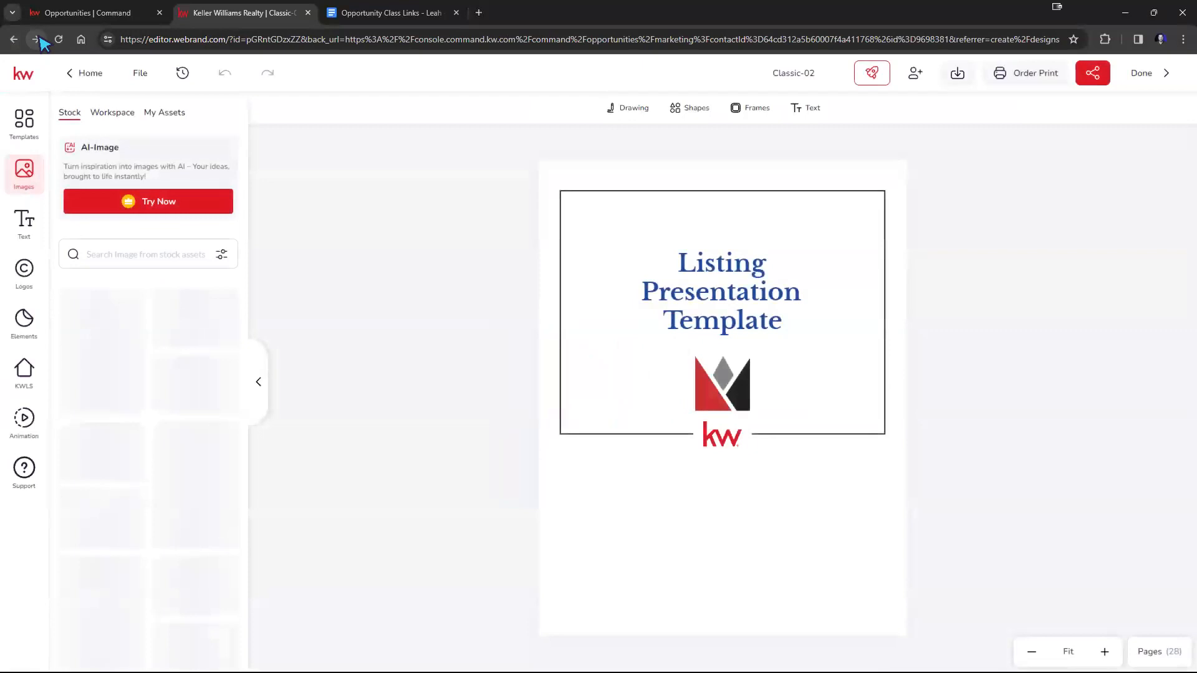
click(1136, 74)
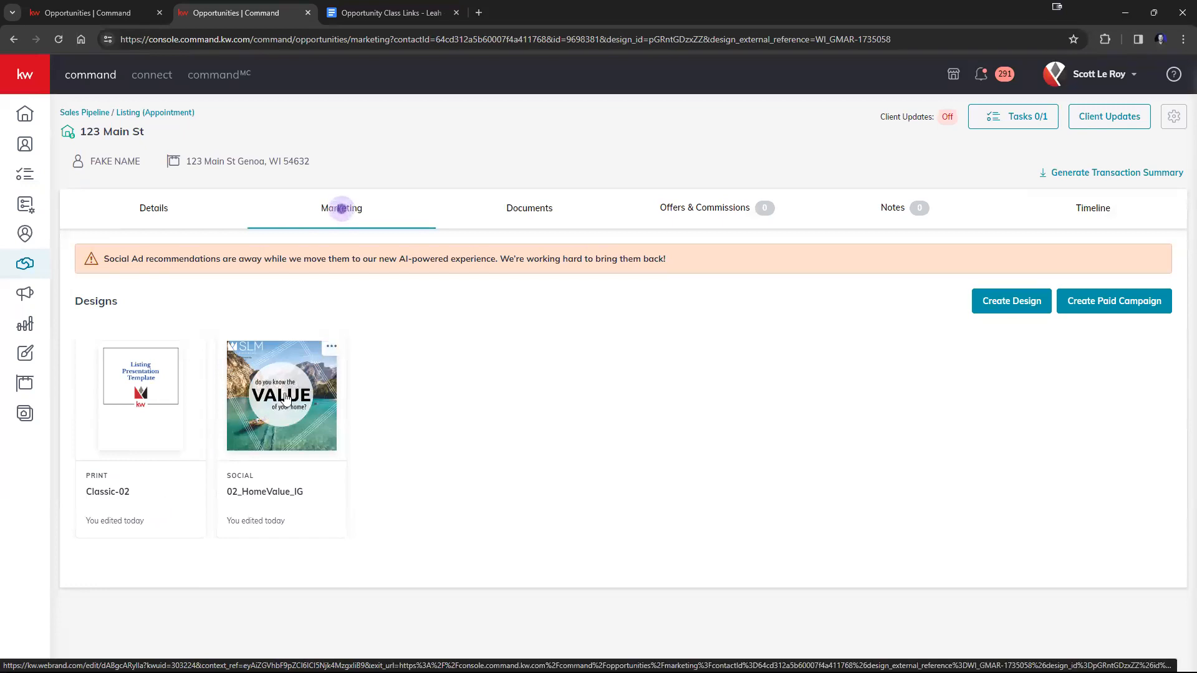
Return to the Appointment listings board and move the opportunity from Scheduled to Heading To Appt.
click(159, 112)
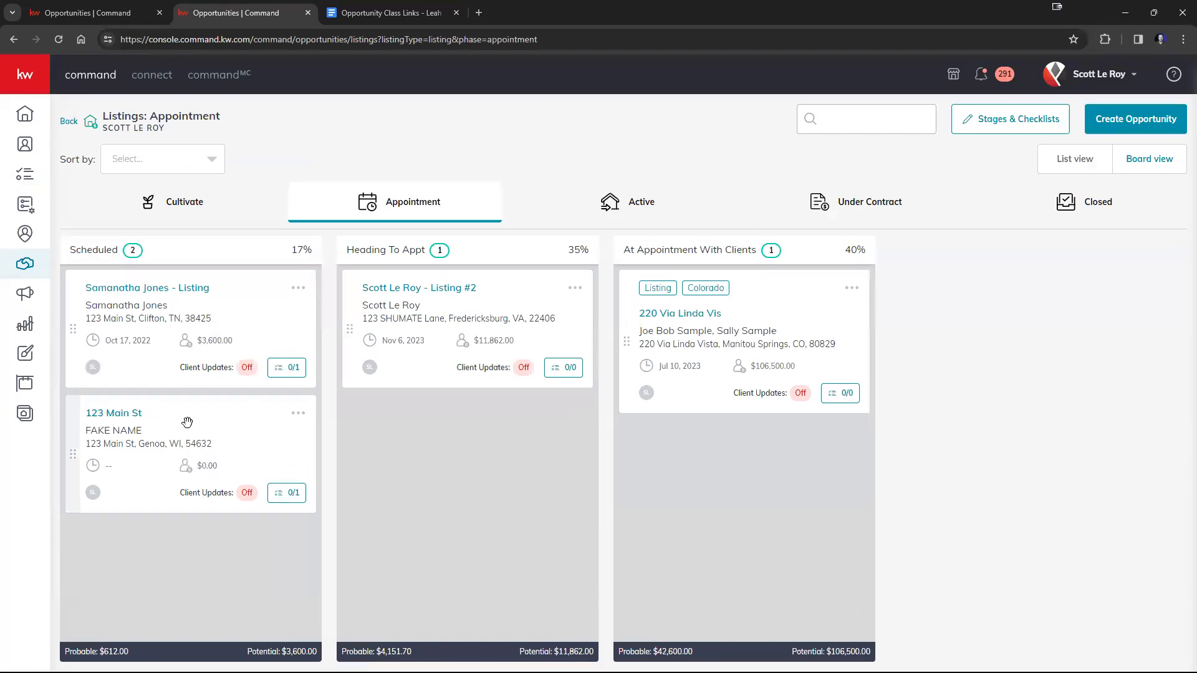
drag(185, 422, 424, 427)
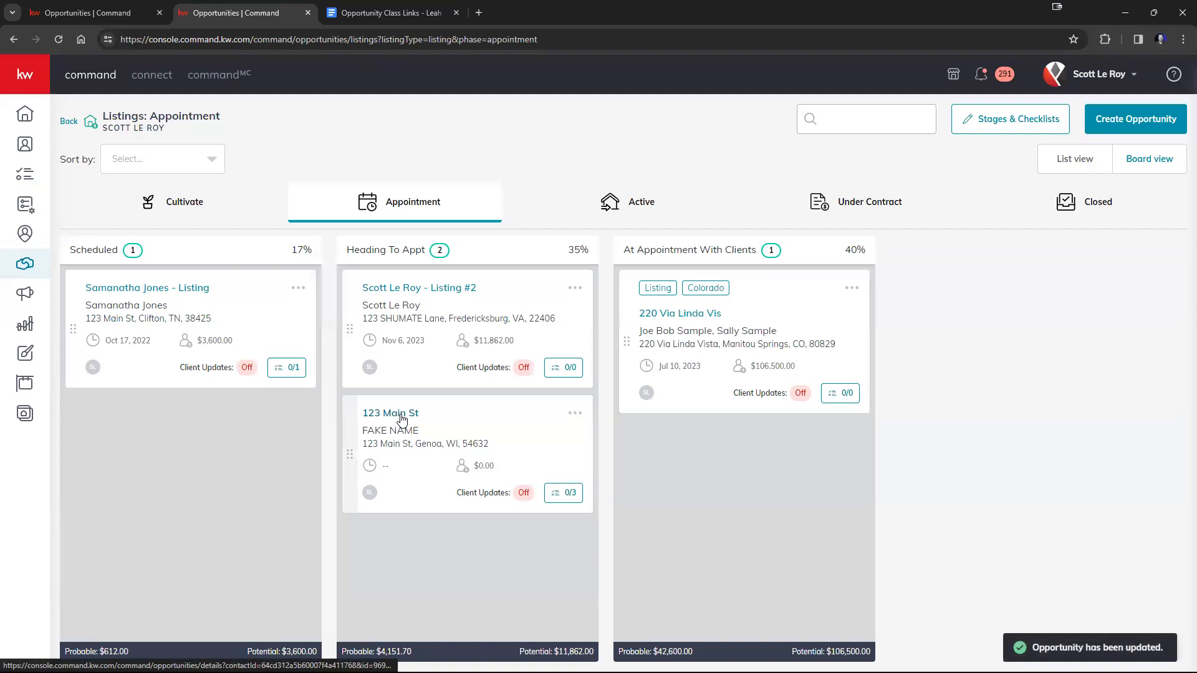
Open the moved opportunity from the Heading To Appt stage and view its marketing designs.
click(402, 417)
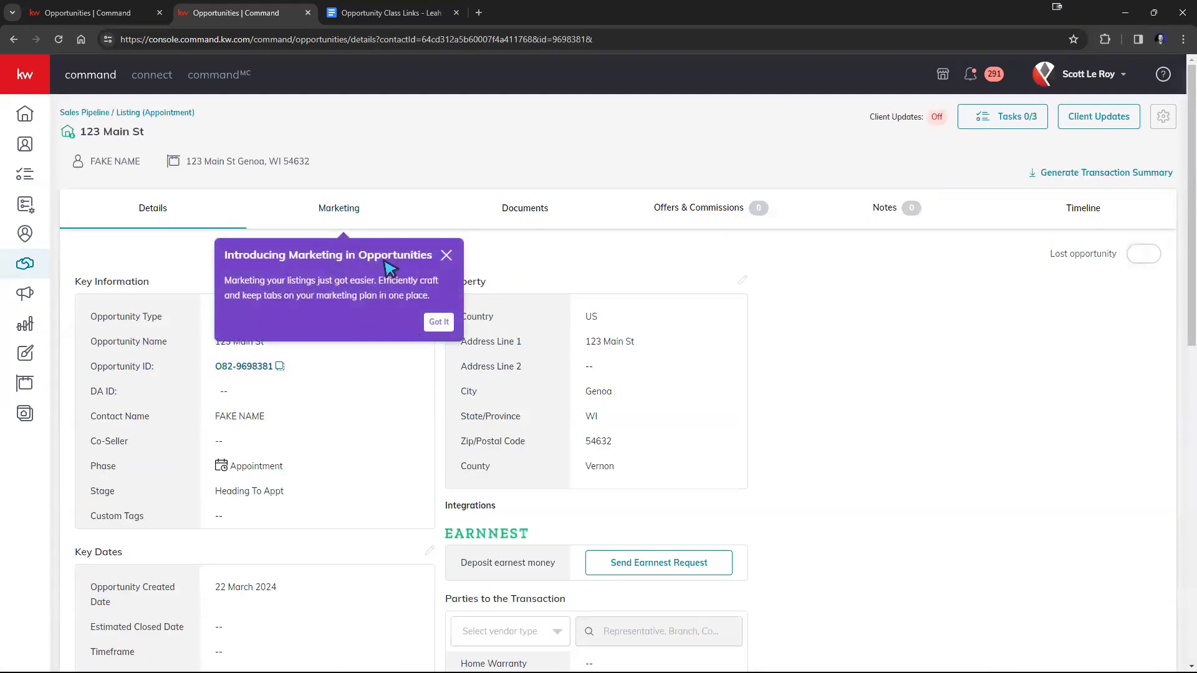
click(337, 208)
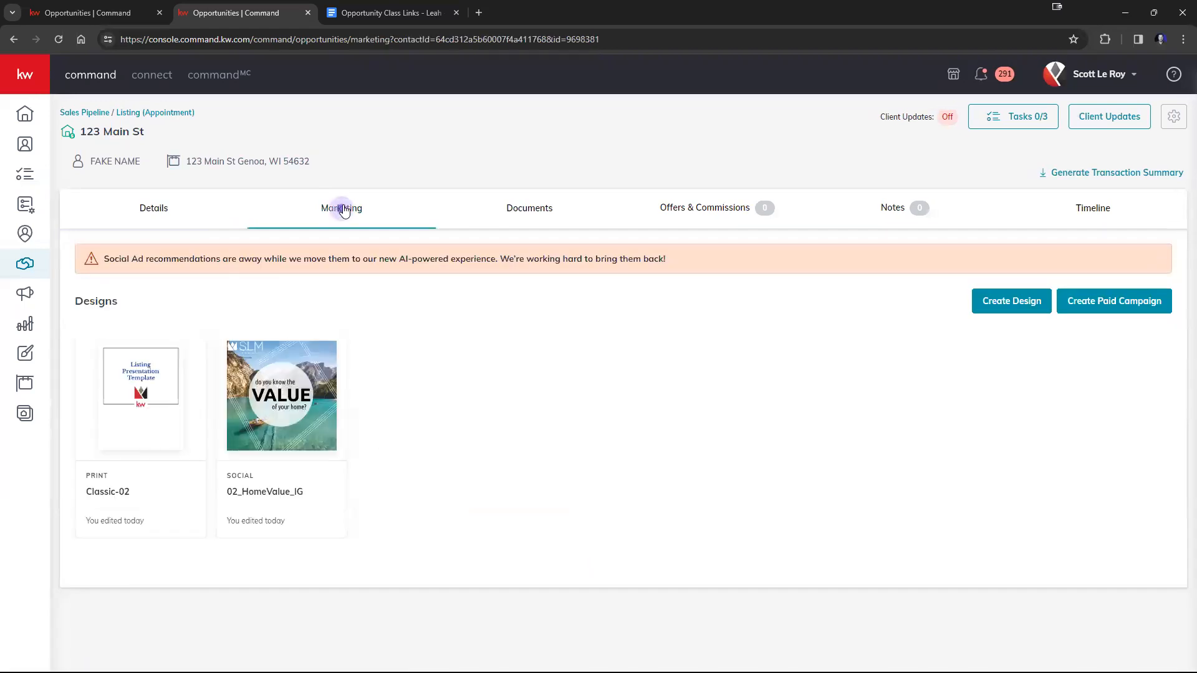
Return to the Appointment listings board and move the second Heading To Appt opportunity to the Active phase.
click(81, 112)
click(121, 277)
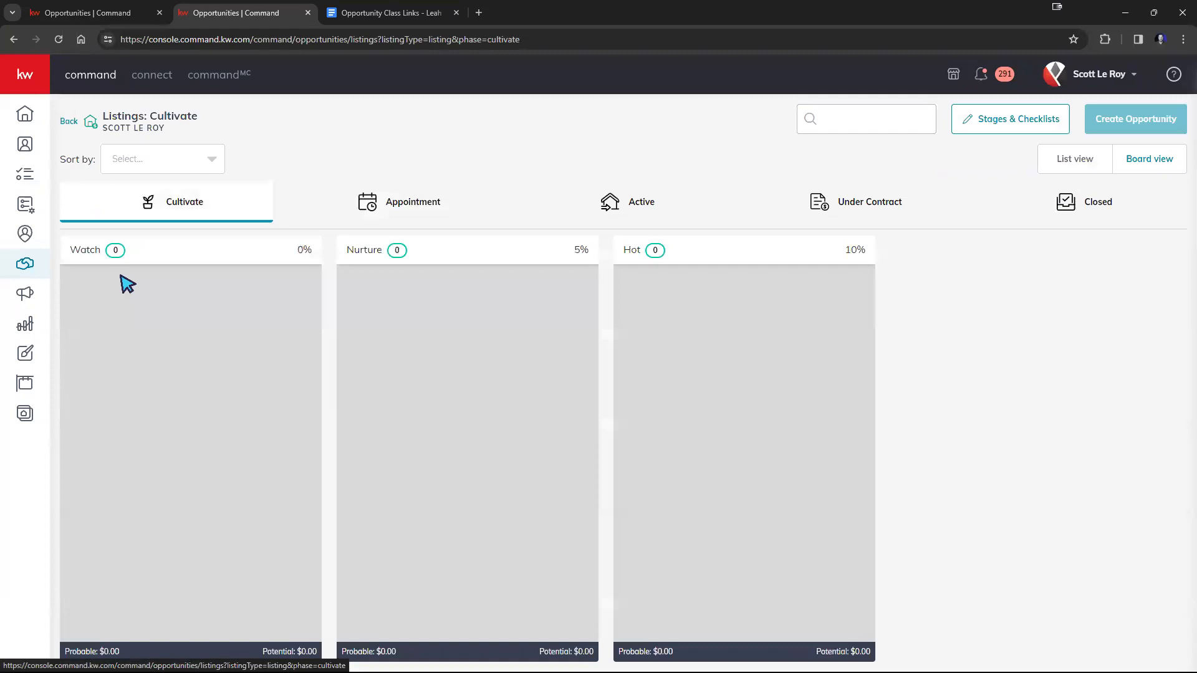
click(413, 201)
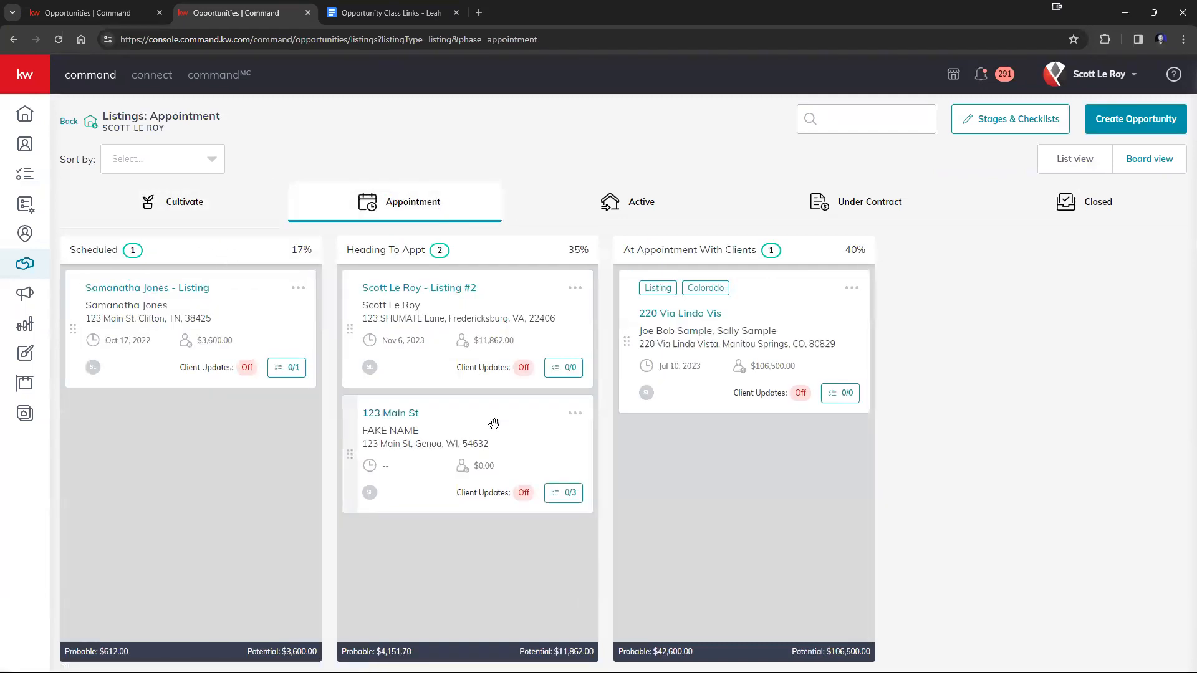
drag(492, 424, 595, 213)
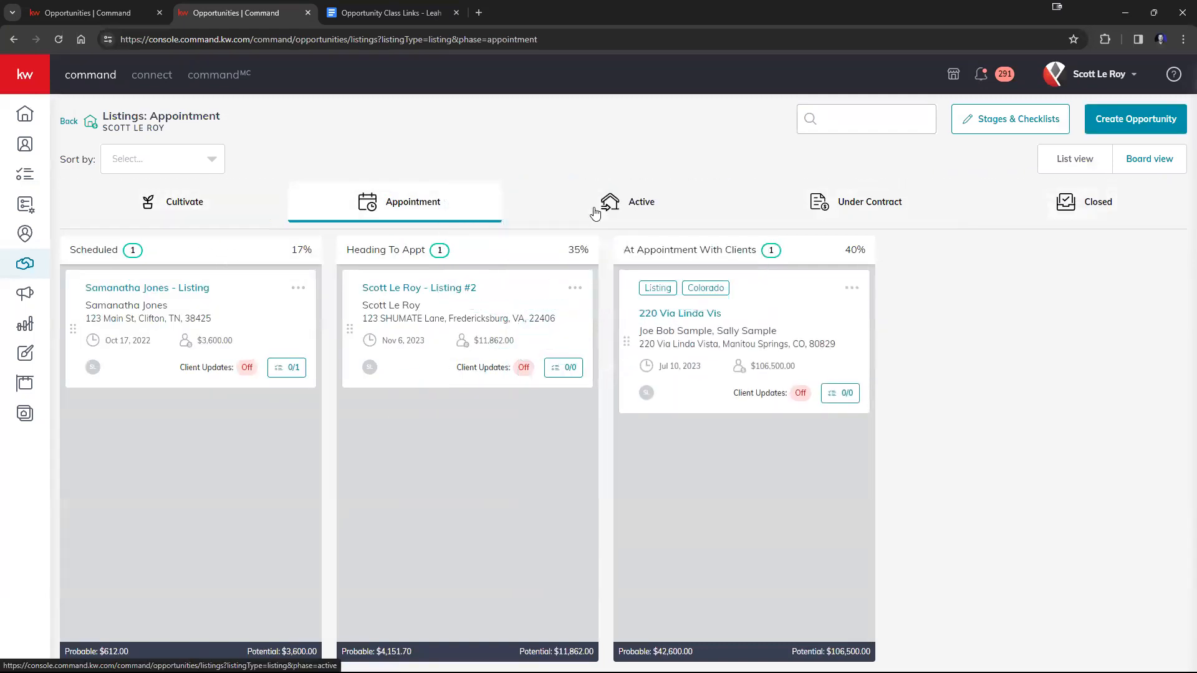
On the Active board, open the last opportunity under Contract Initiated For Listing and show its marketing designs.
click(640, 202)
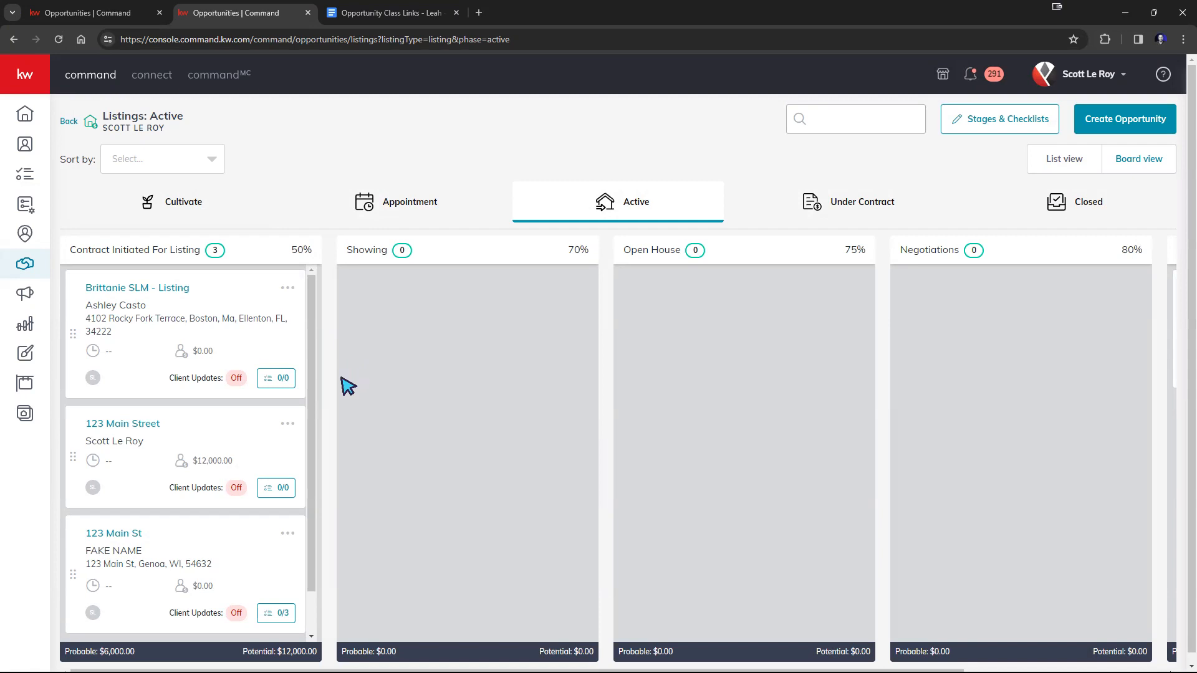
scroll(276, 362, down, 1)
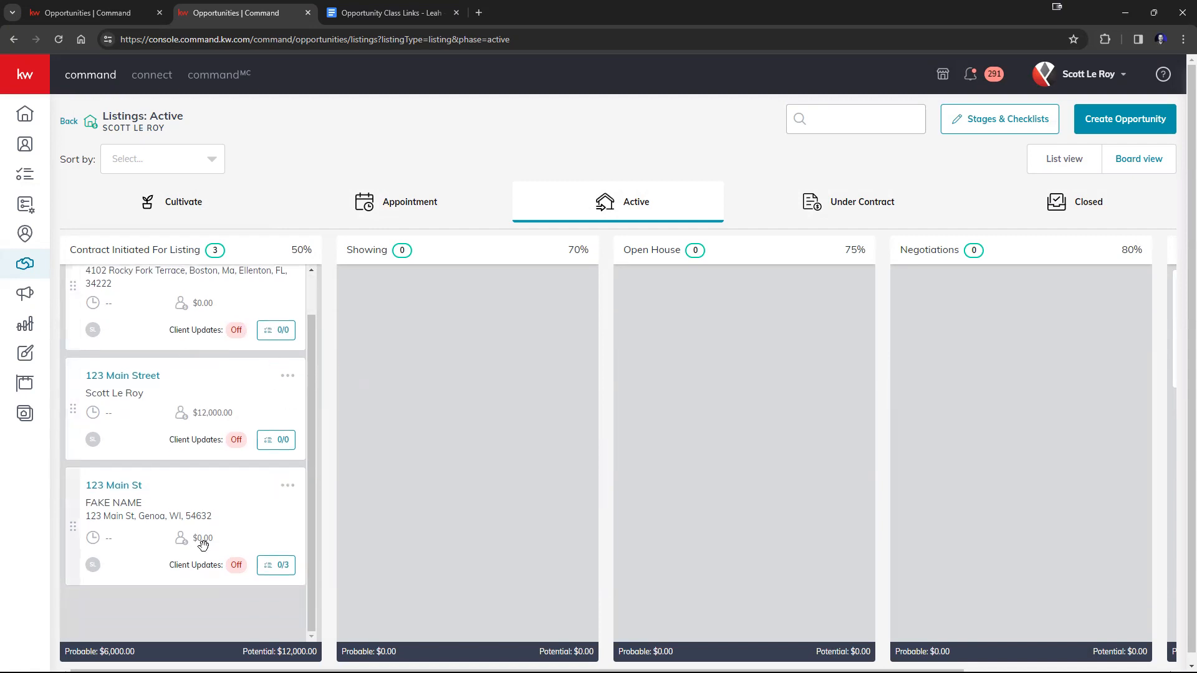
click(130, 485)
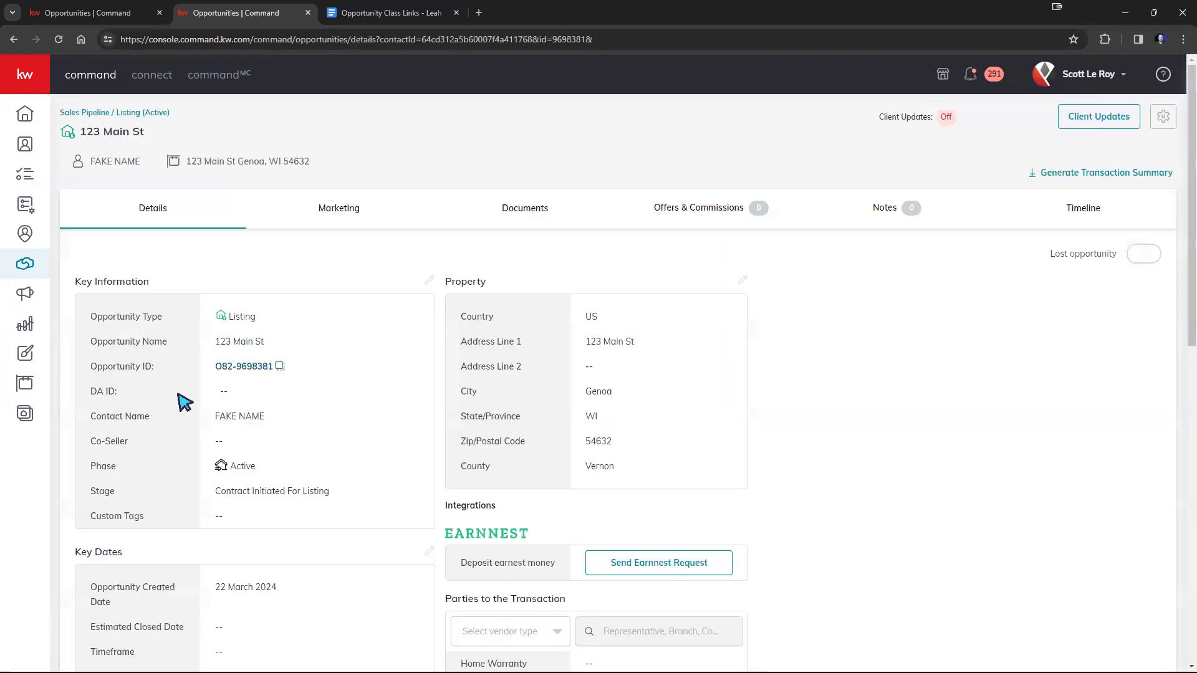
click(352, 214)
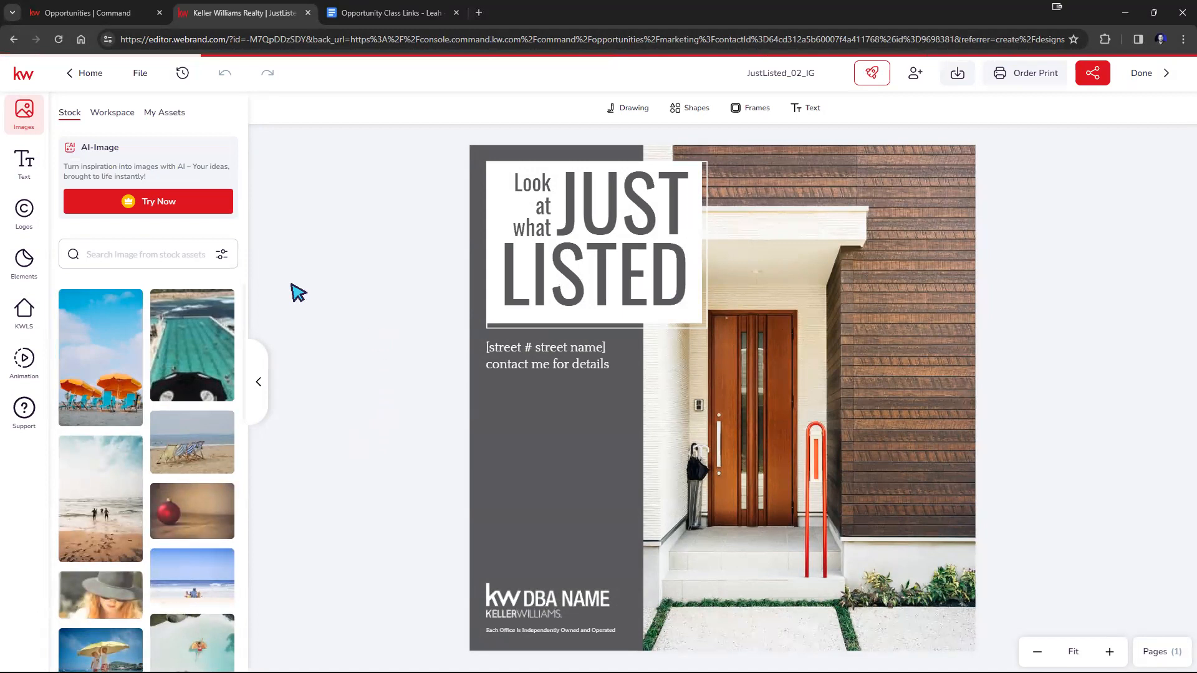
Replace the house photo in the JustListed_02_IG design with the linked KWLS listing's wooden deck photo.
click(22, 313)
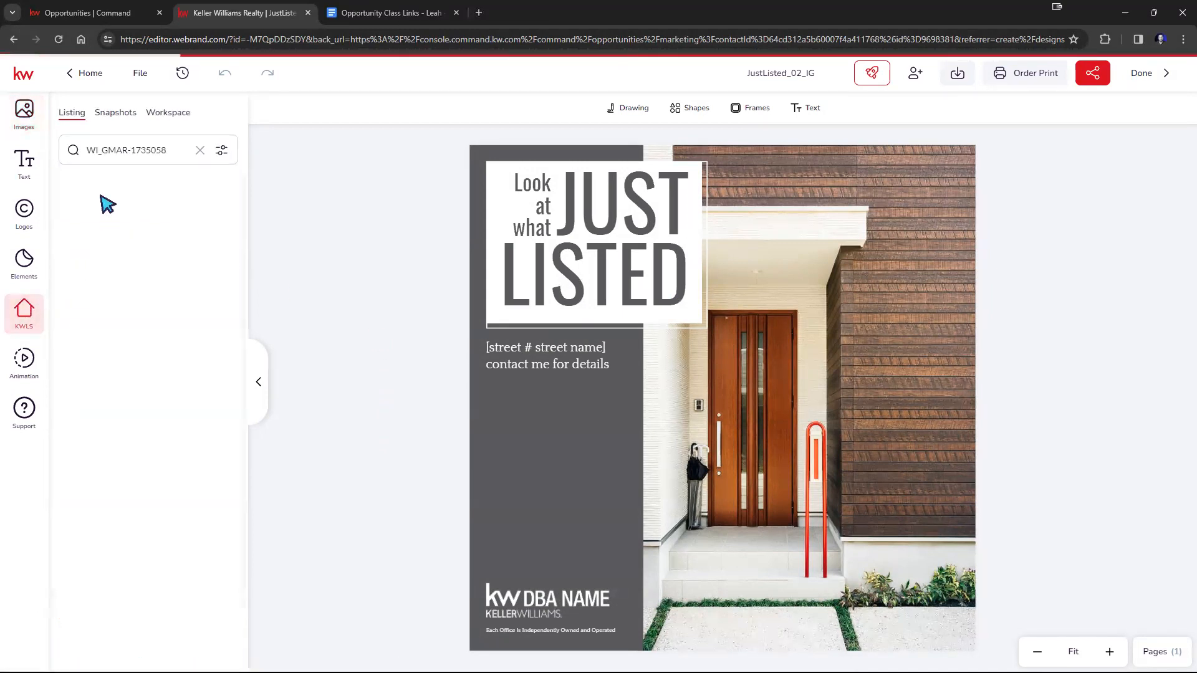
click(100, 212)
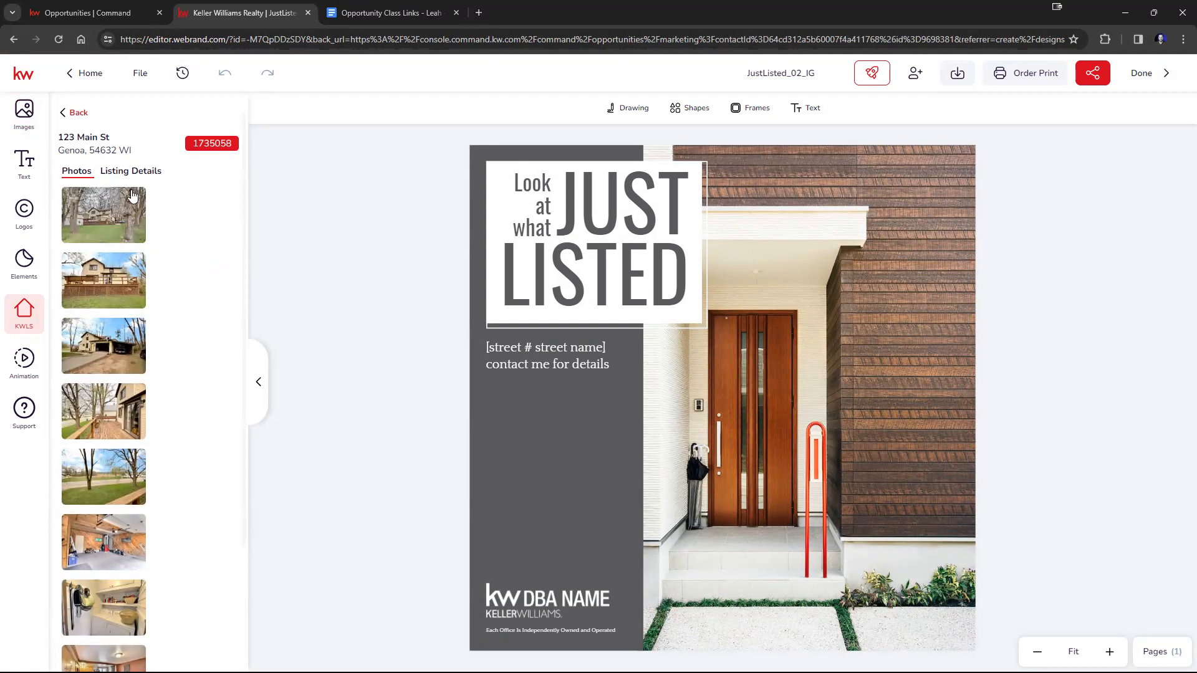
mouse_move(111, 209)
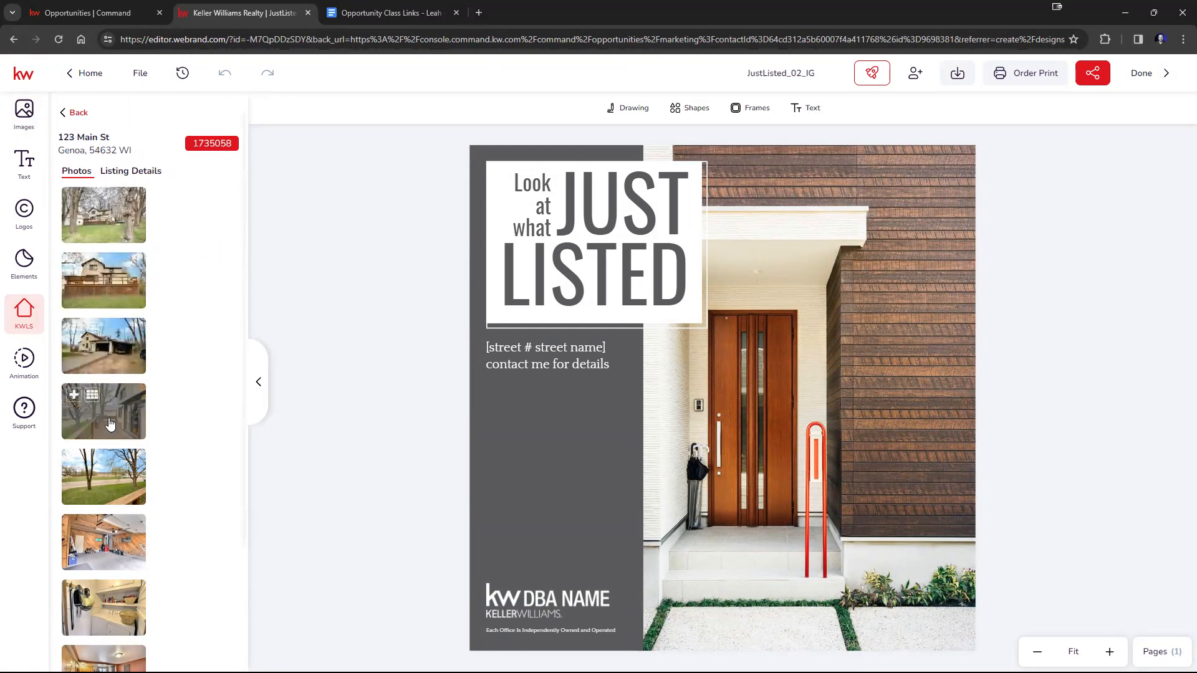
drag(145, 415, 713, 430)
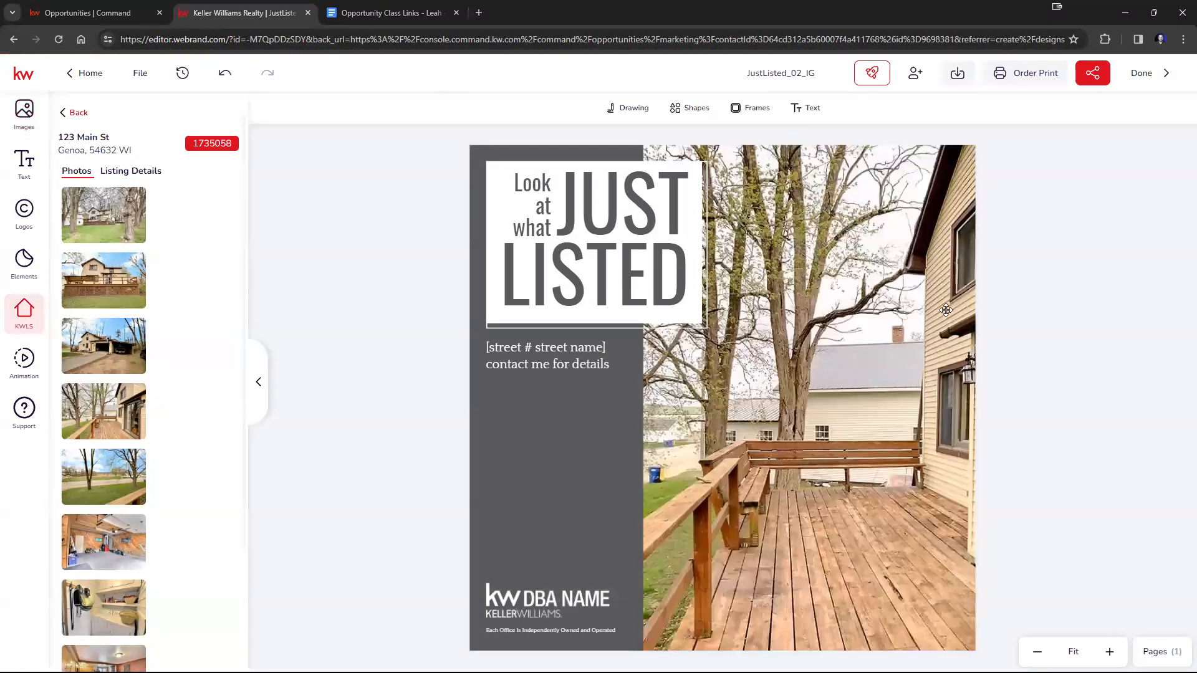
Reposition the deck photo within its frame to show the house's sliding glass door, and apply the crop.
double_click(903, 391)
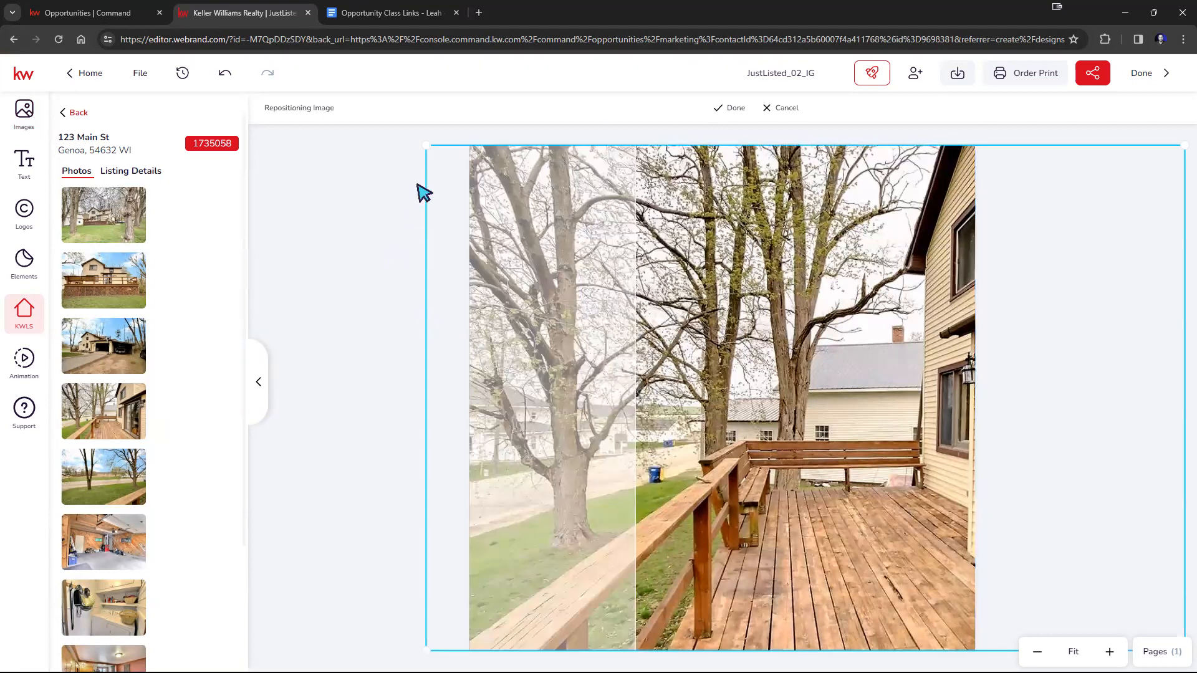
drag(937, 399, 705, 404)
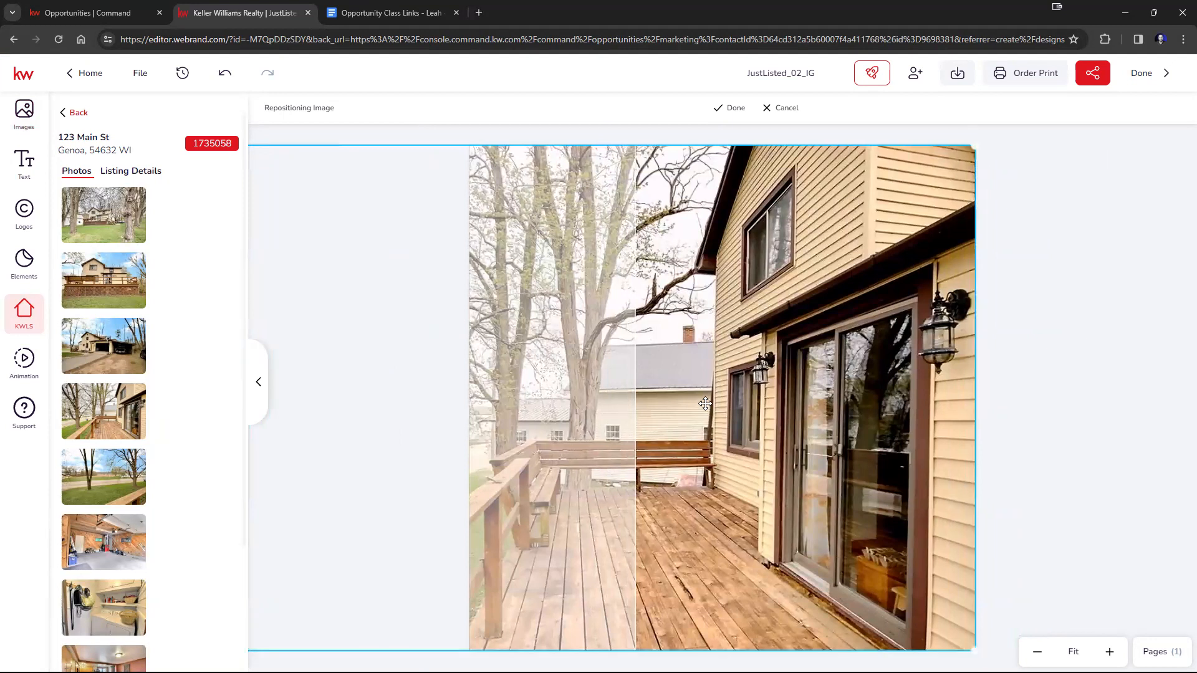
click(736, 108)
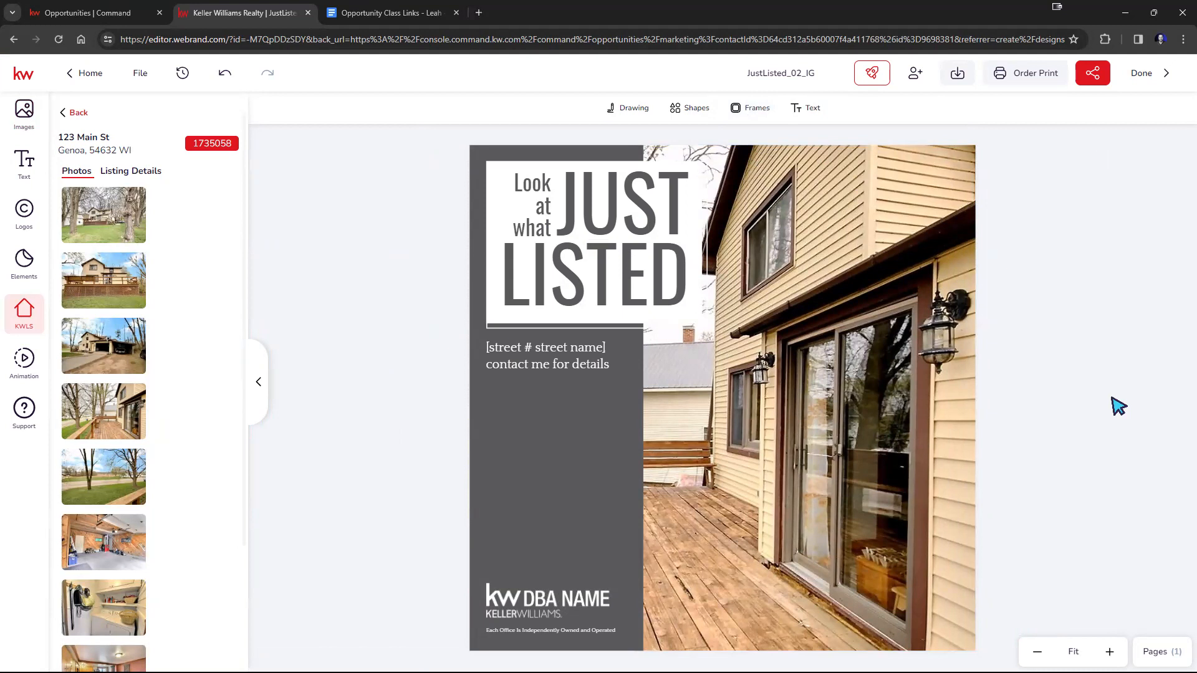
Recolor the gray panel behind the Just Listed text, trying red #C63F3F and settling on purple #8A32BC.
click(574, 485)
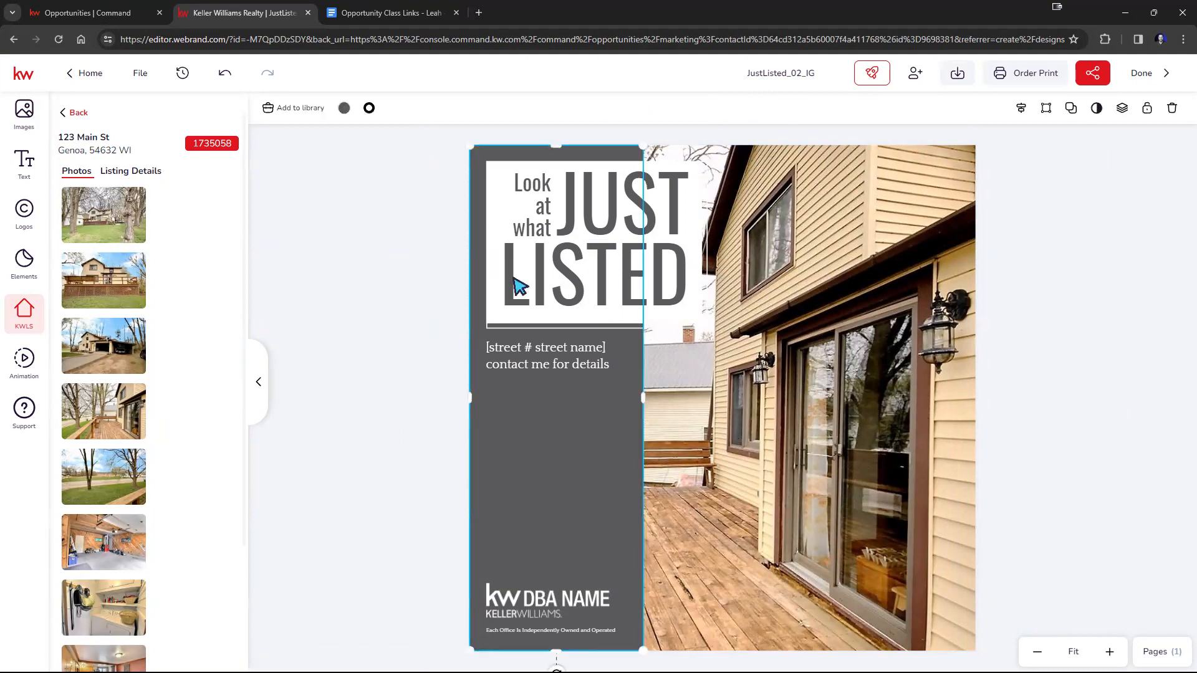
click(344, 108)
click(441, 217)
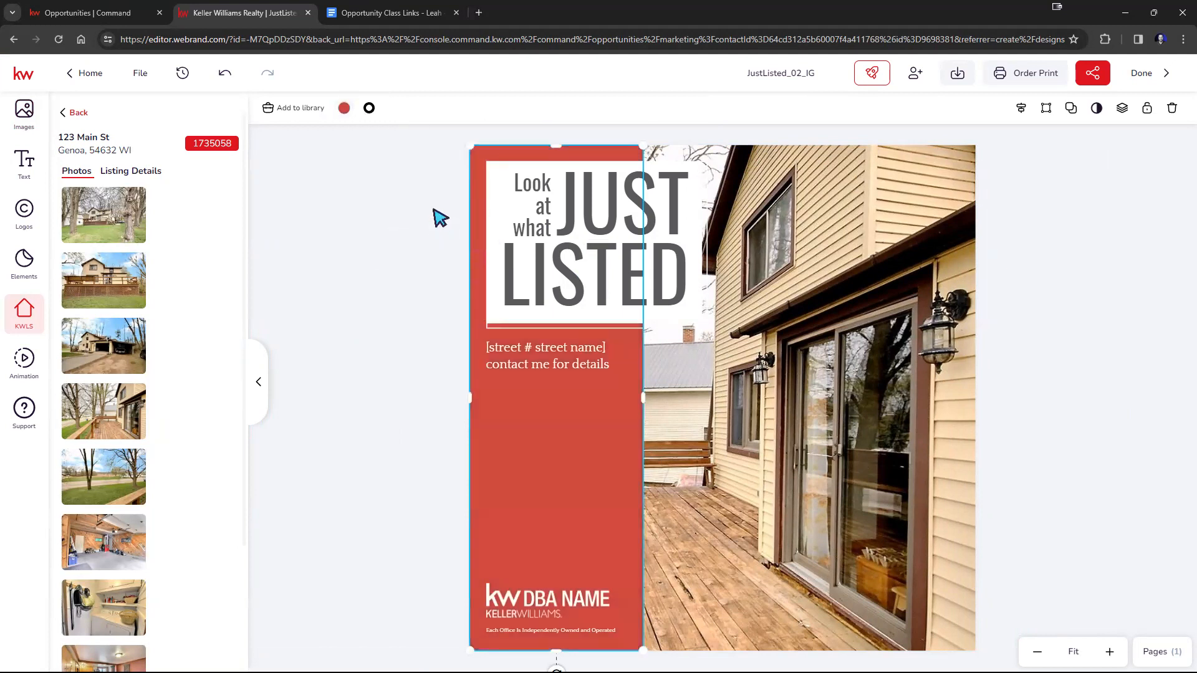
click(344, 108)
click(380, 217)
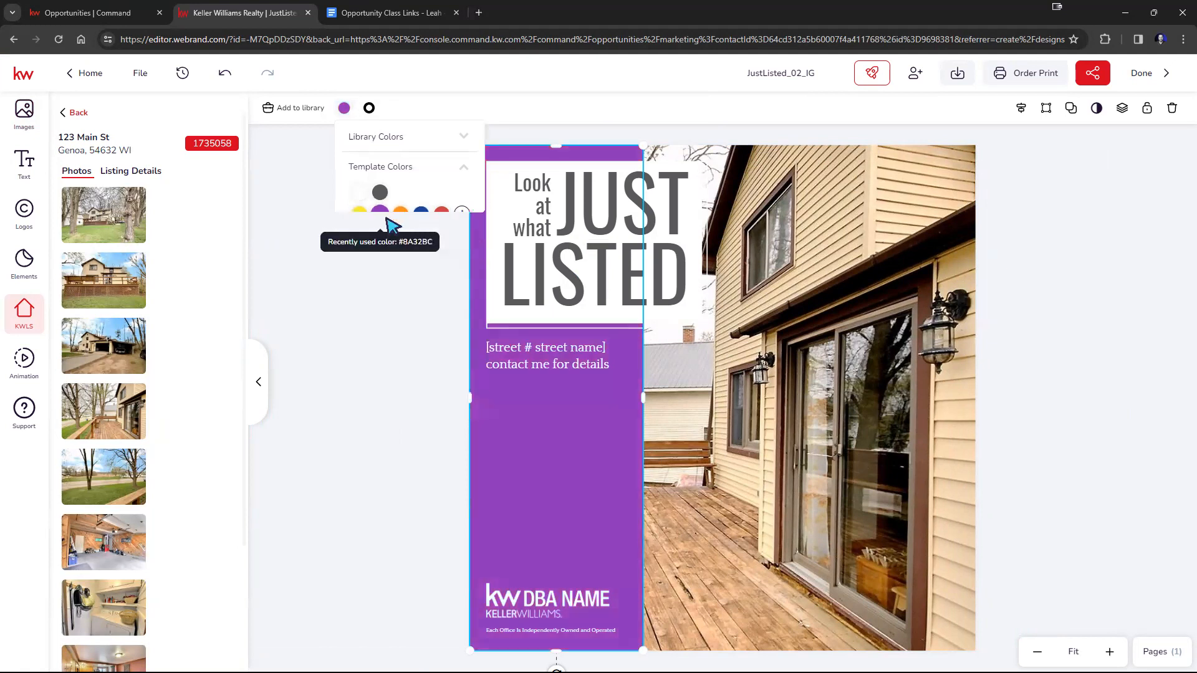
click(436, 351)
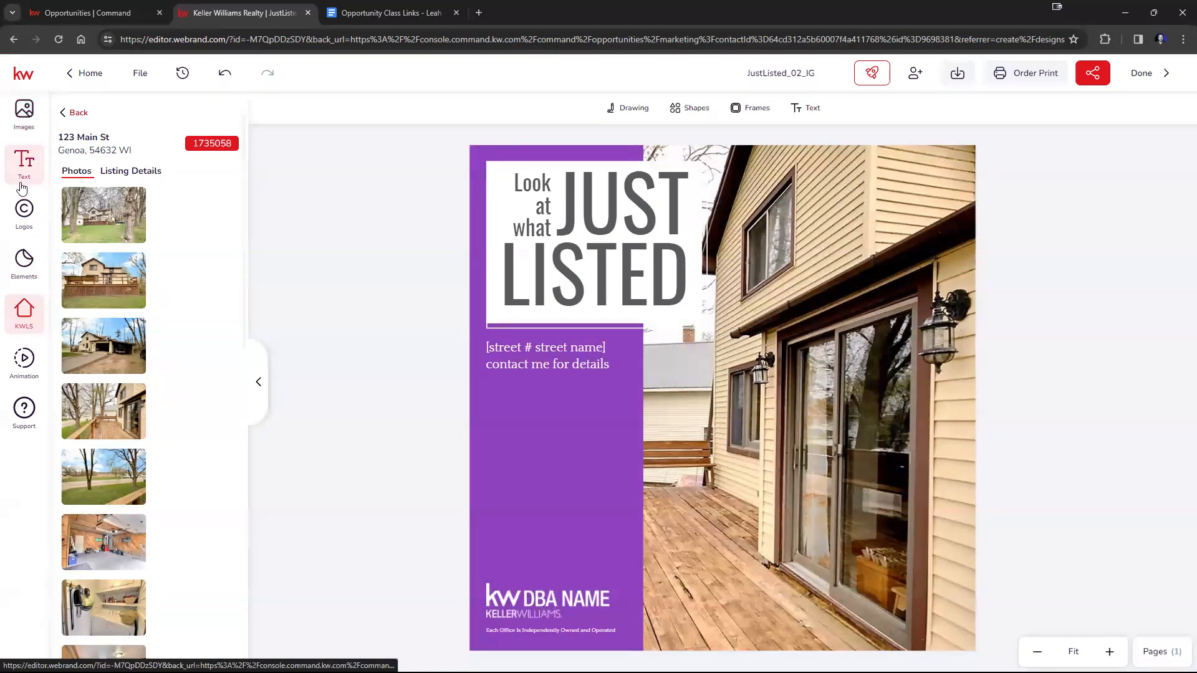
Replace the KW DBA NAME logo with the white SLM logo from My Assets, enlarged to the disclaimer line's width.
click(23, 222)
click(138, 122)
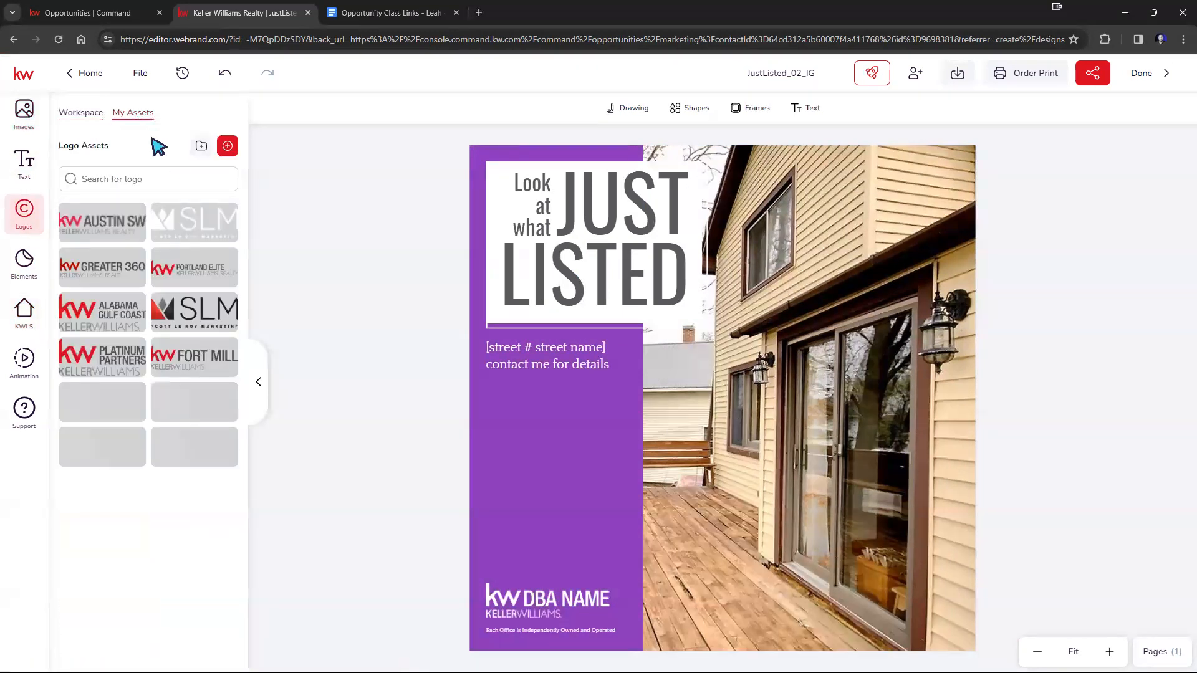
drag(352, 299, 538, 550)
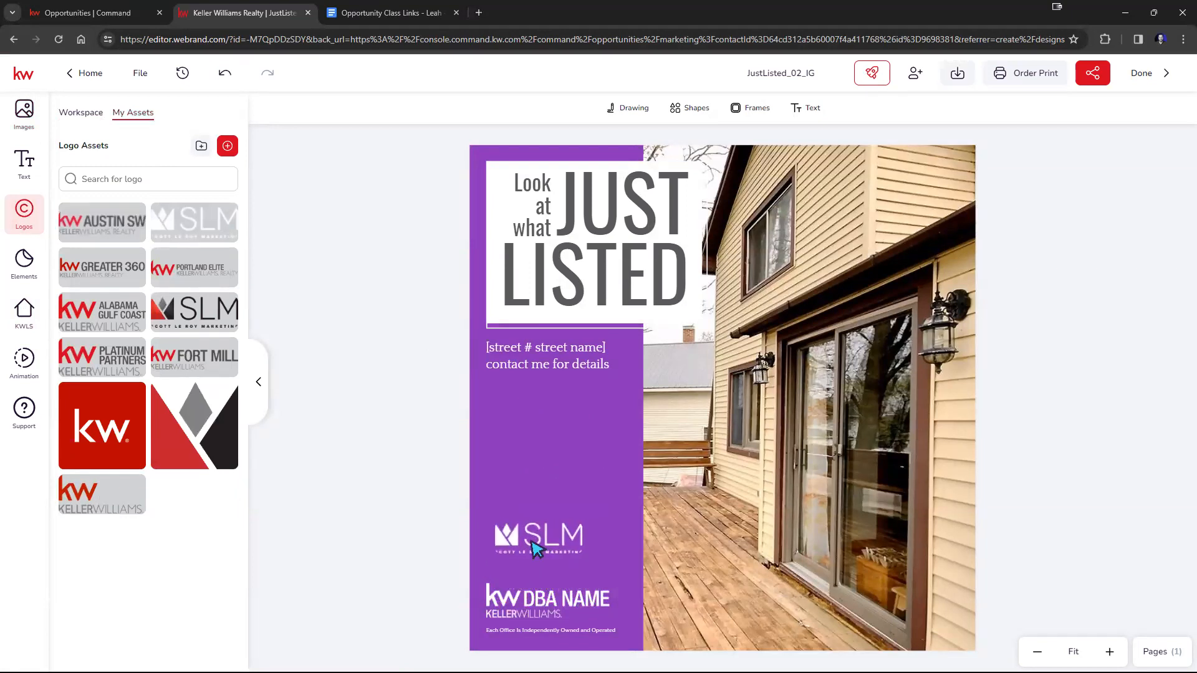
click(520, 610)
key(Delete)
drag(537, 527, 613, 582)
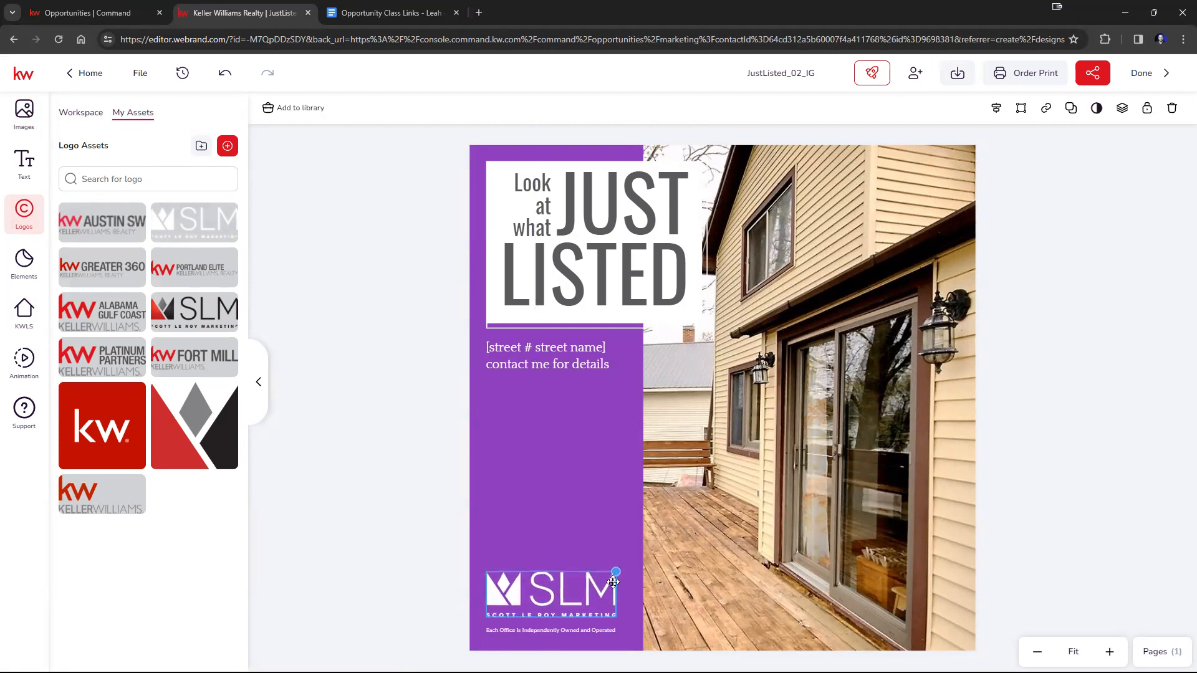
click(404, 591)
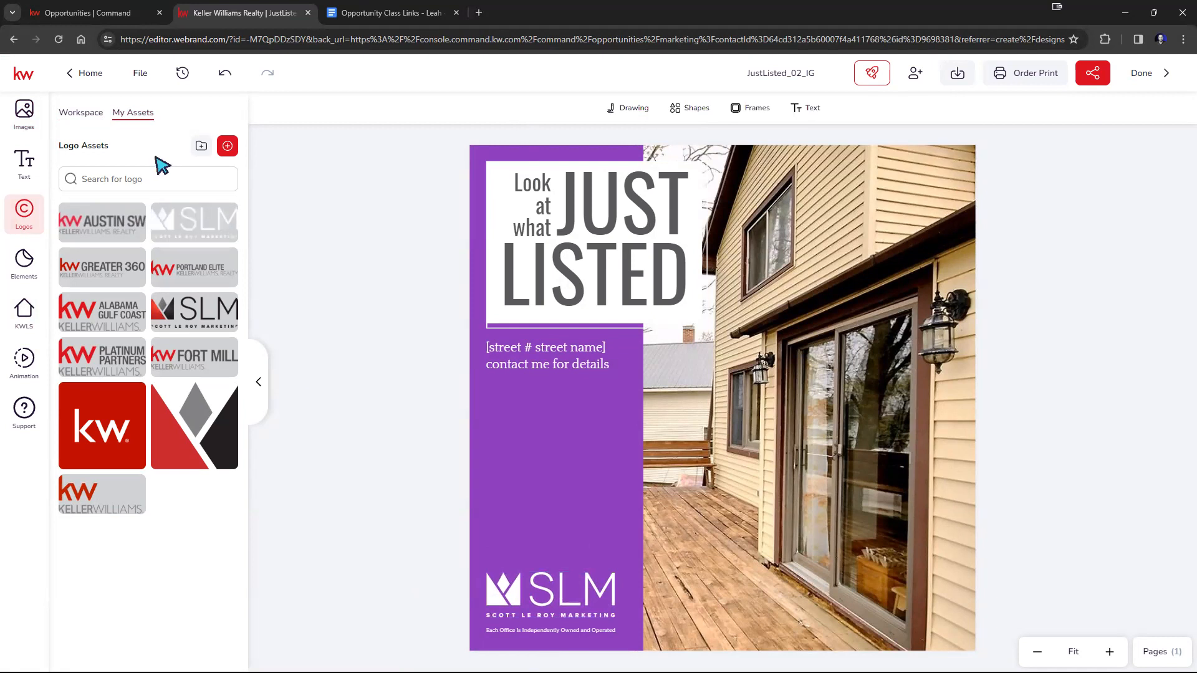
Save the JustListed_02_IG design and finish editing to return to the opportunity's marketing designs.
click(140, 74)
click(153, 107)
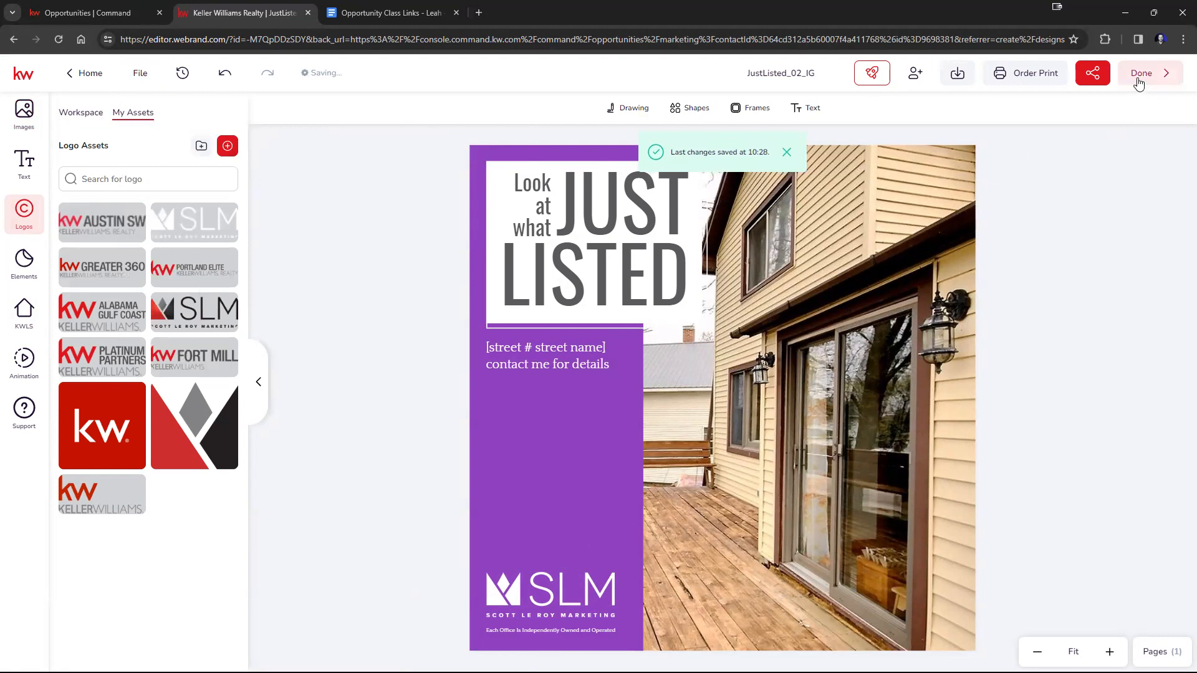
click(1140, 74)
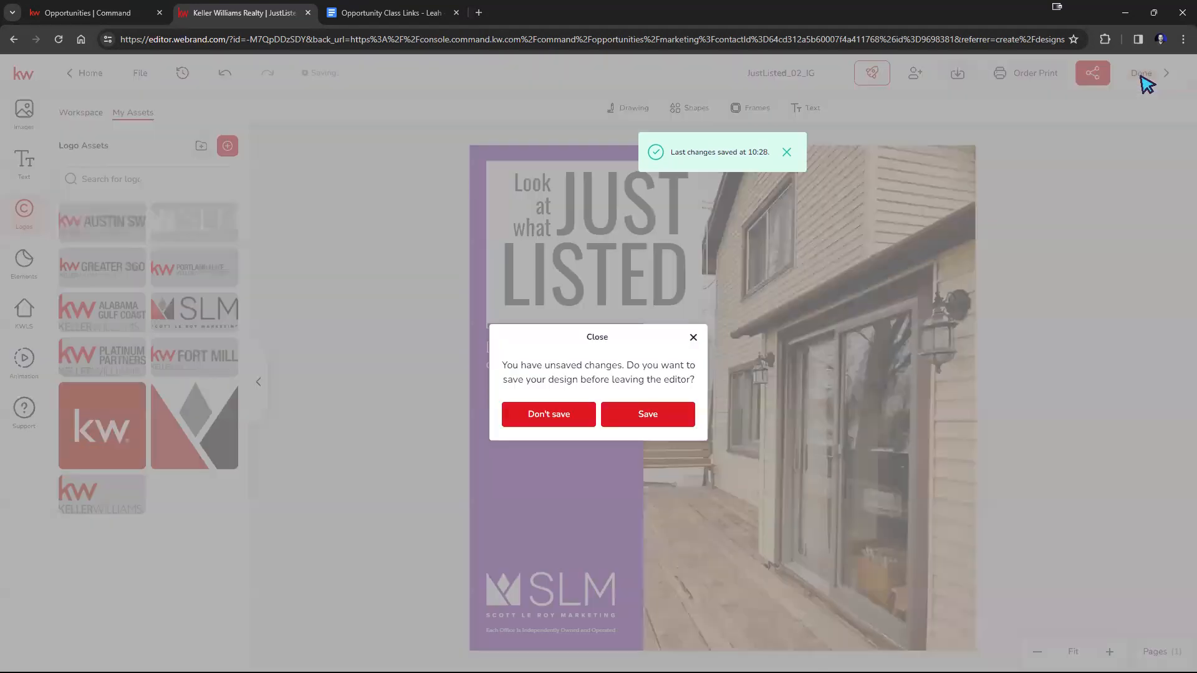
click(633, 414)
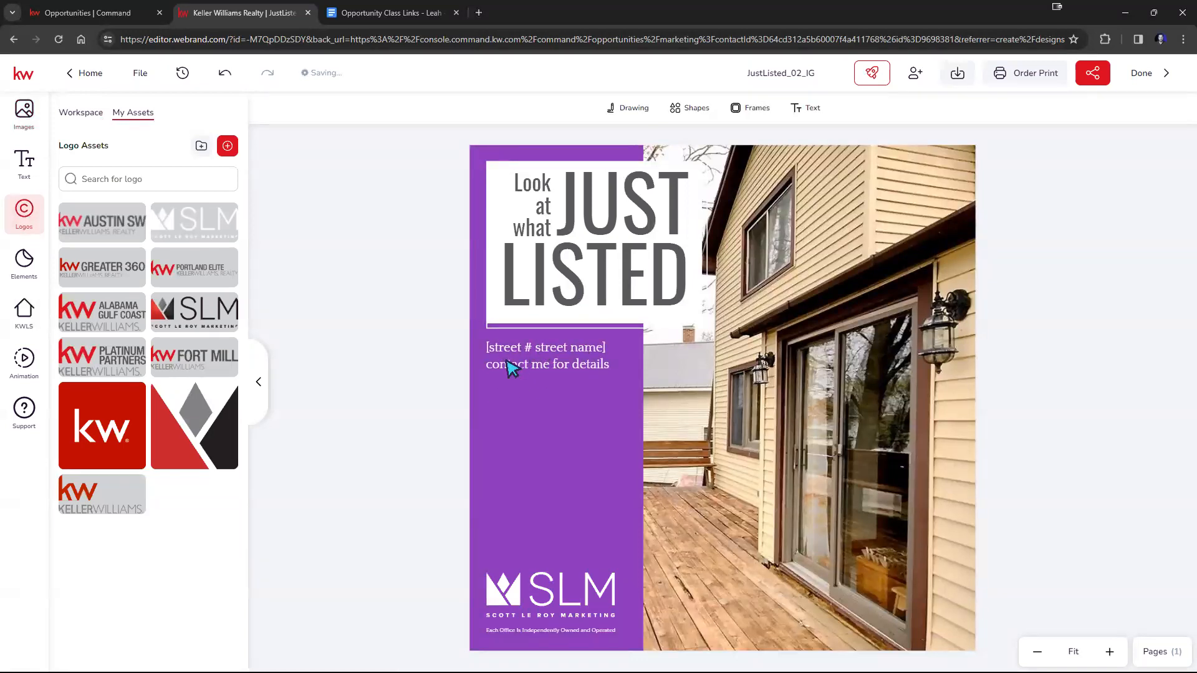
click(1142, 75)
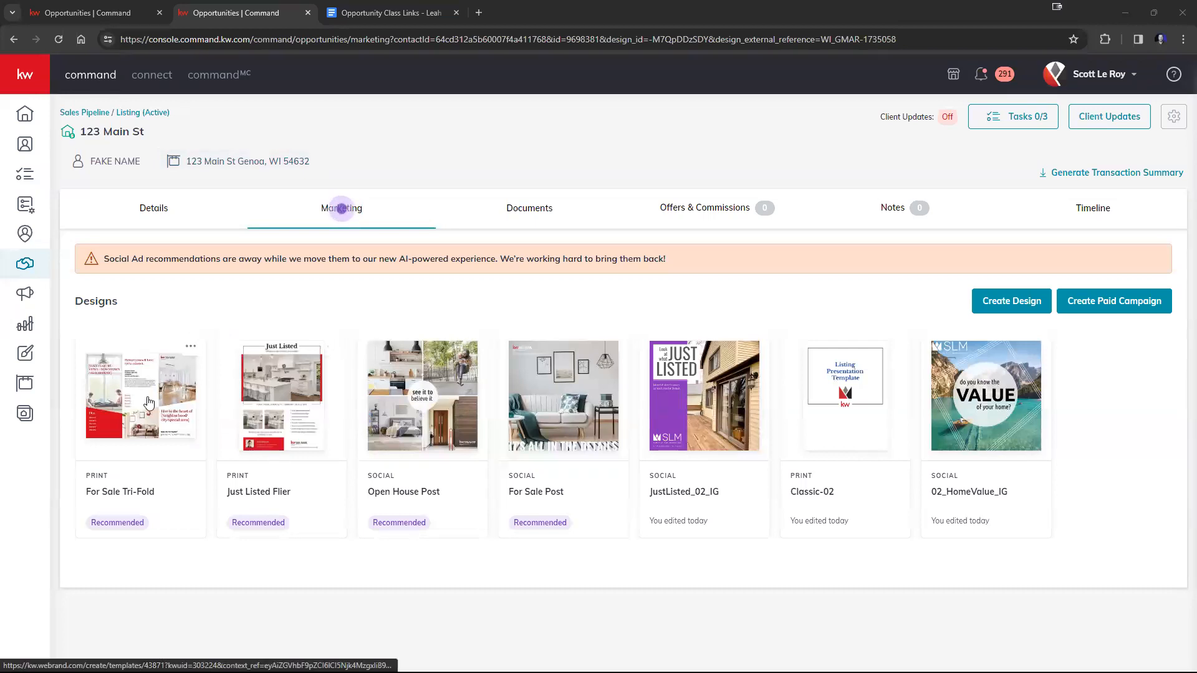
Open the recommended Just Listed Flier for editing and show the linked KWLS listing's photos.
click(285, 413)
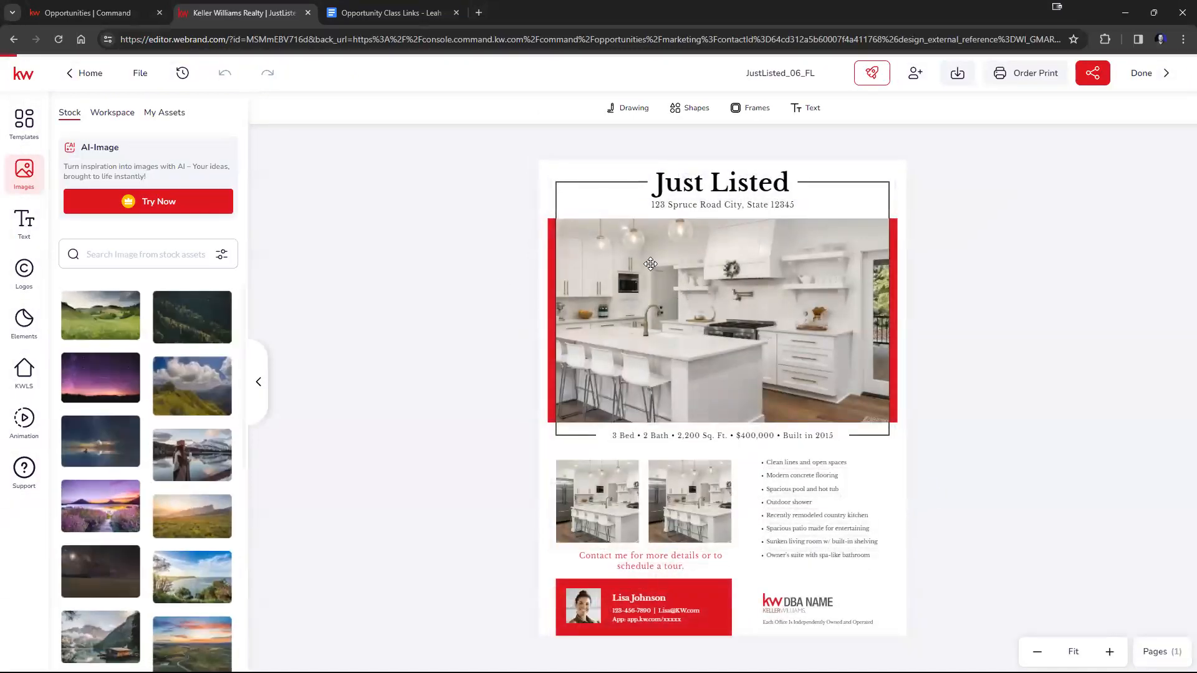
click(21, 376)
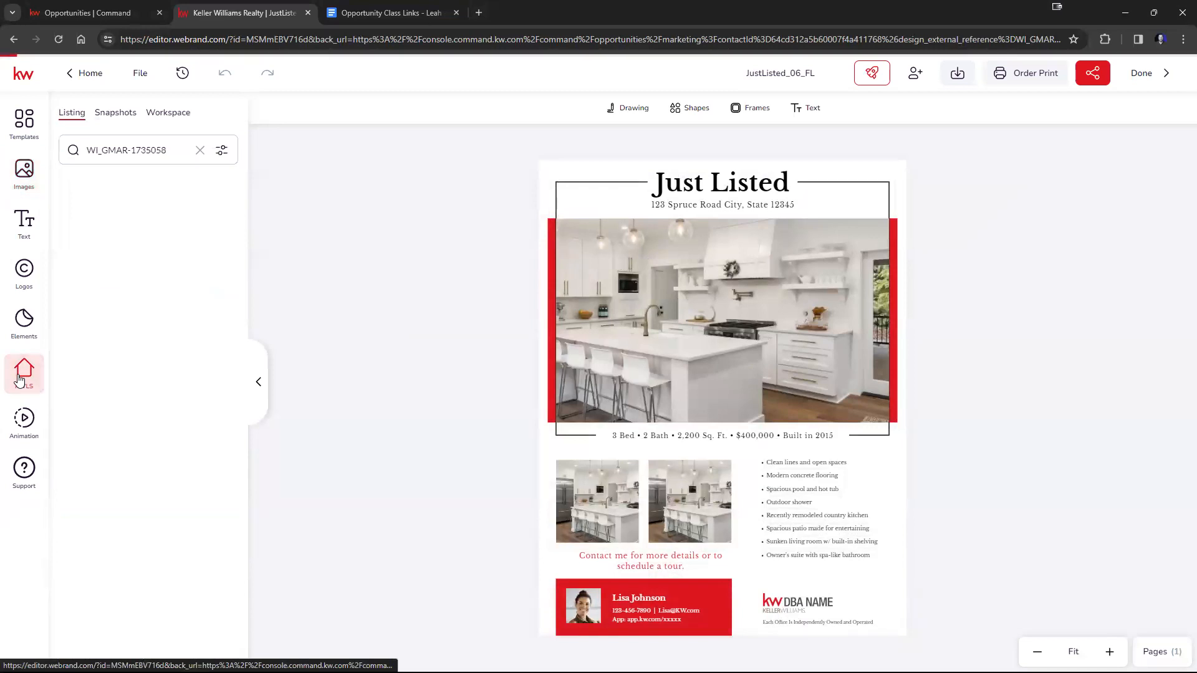
click(128, 206)
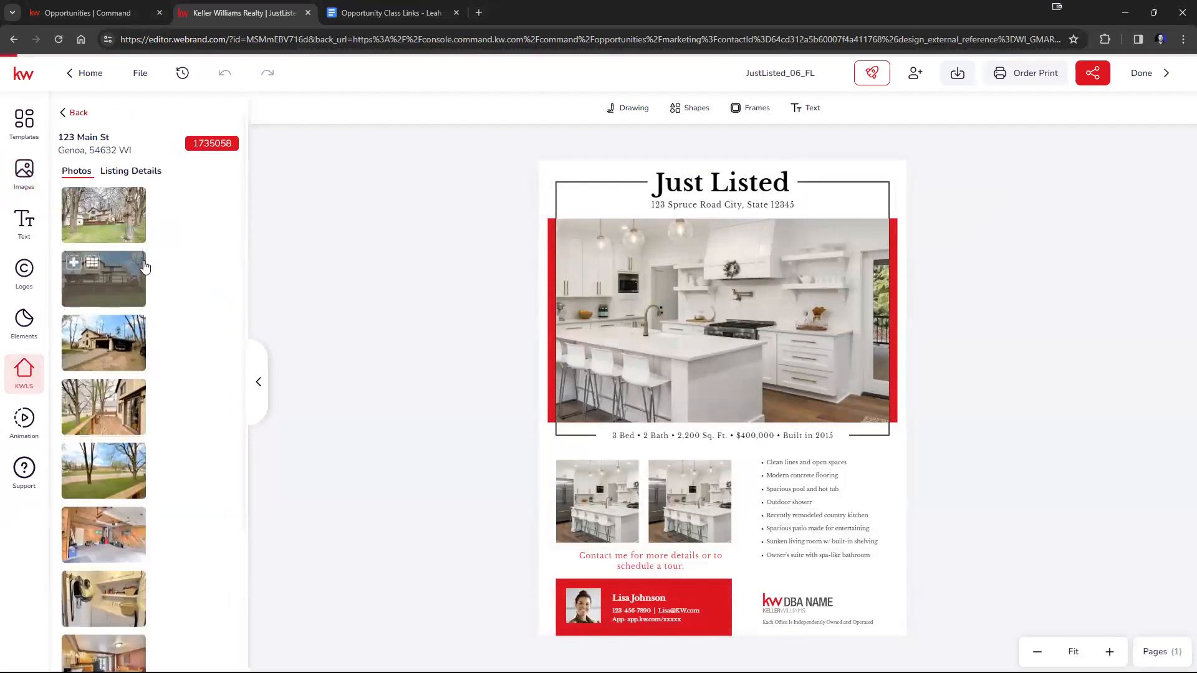
Replace the flier's main kitchen photo, trying the listing's second photo and settling on the first one with the large trees.
drag(98, 288, 681, 319)
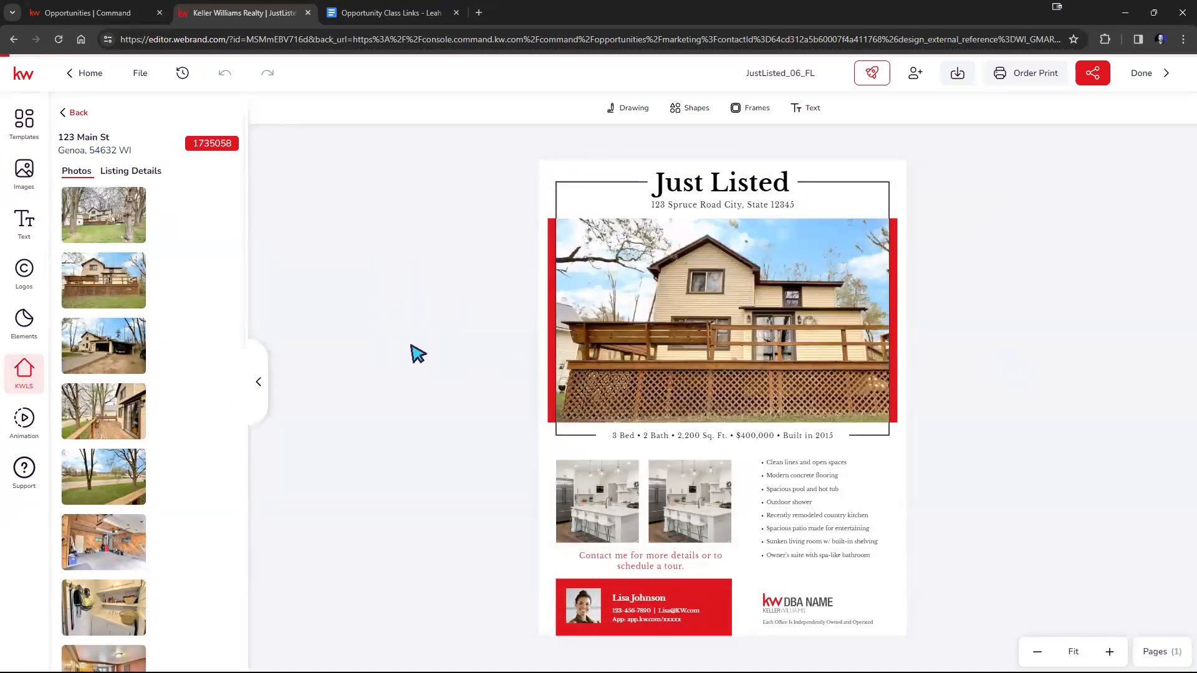
mouse_move(109, 222)
drag(109, 223, 703, 326)
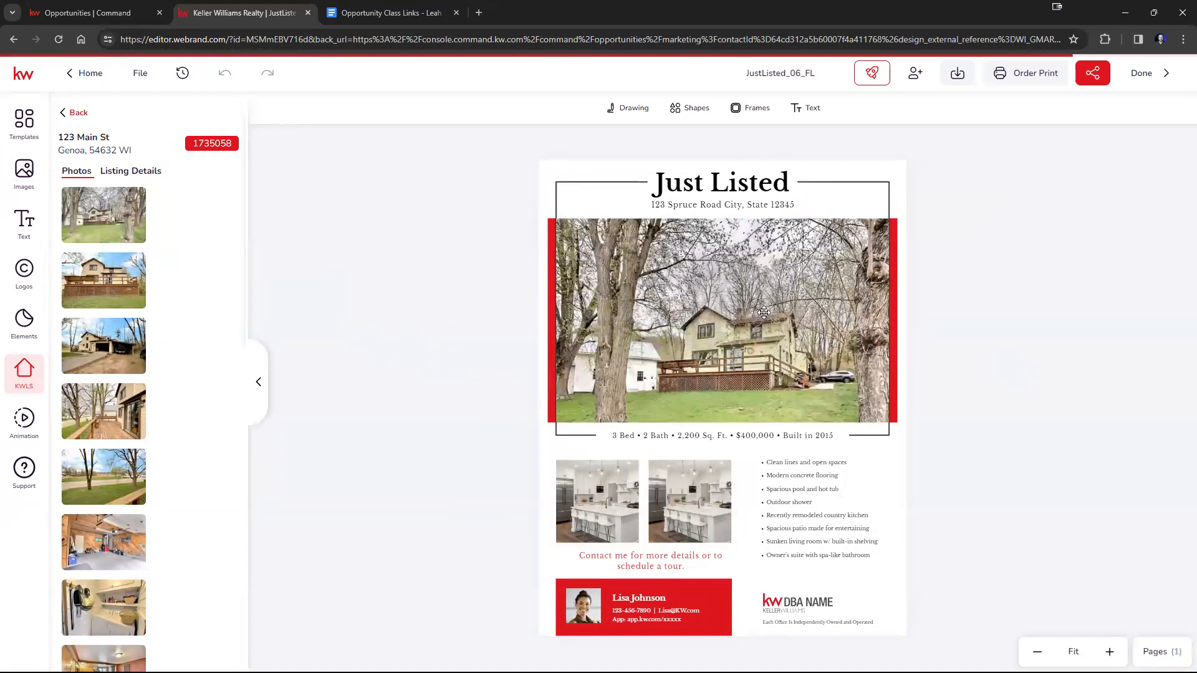
Rescale and reposition the flier's main photo within its frame so the house sits between the large trees.
click(727, 332)
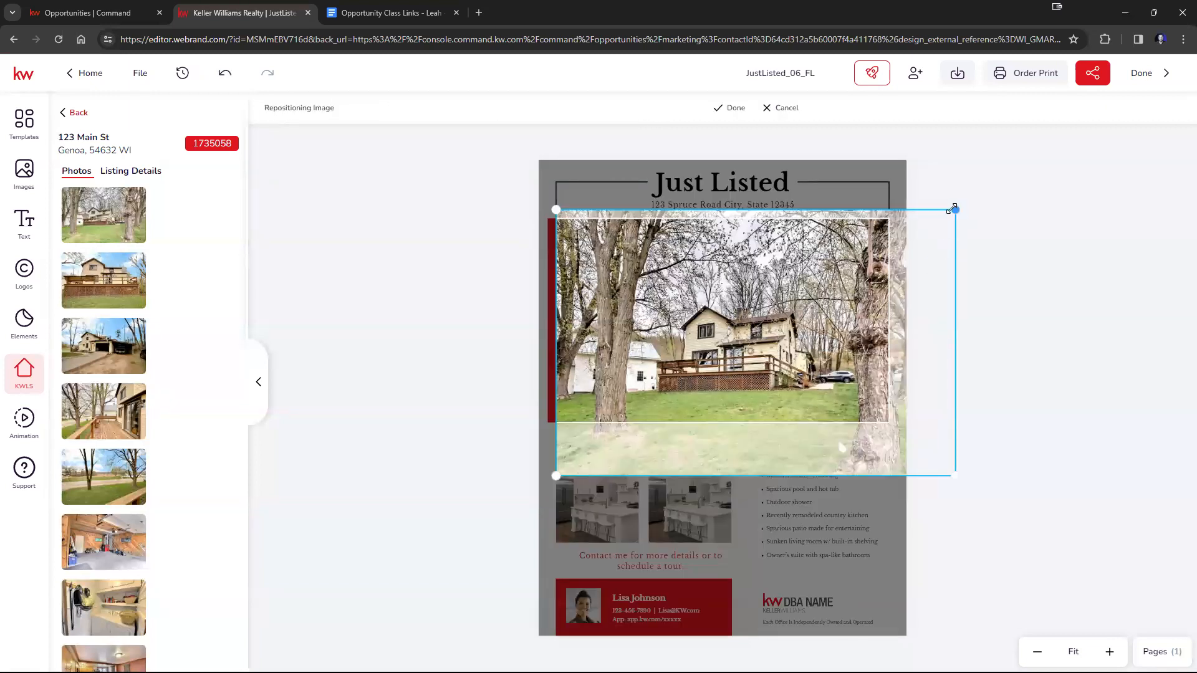
drag(954, 208, 1155, 148)
drag(813, 186, 728, 217)
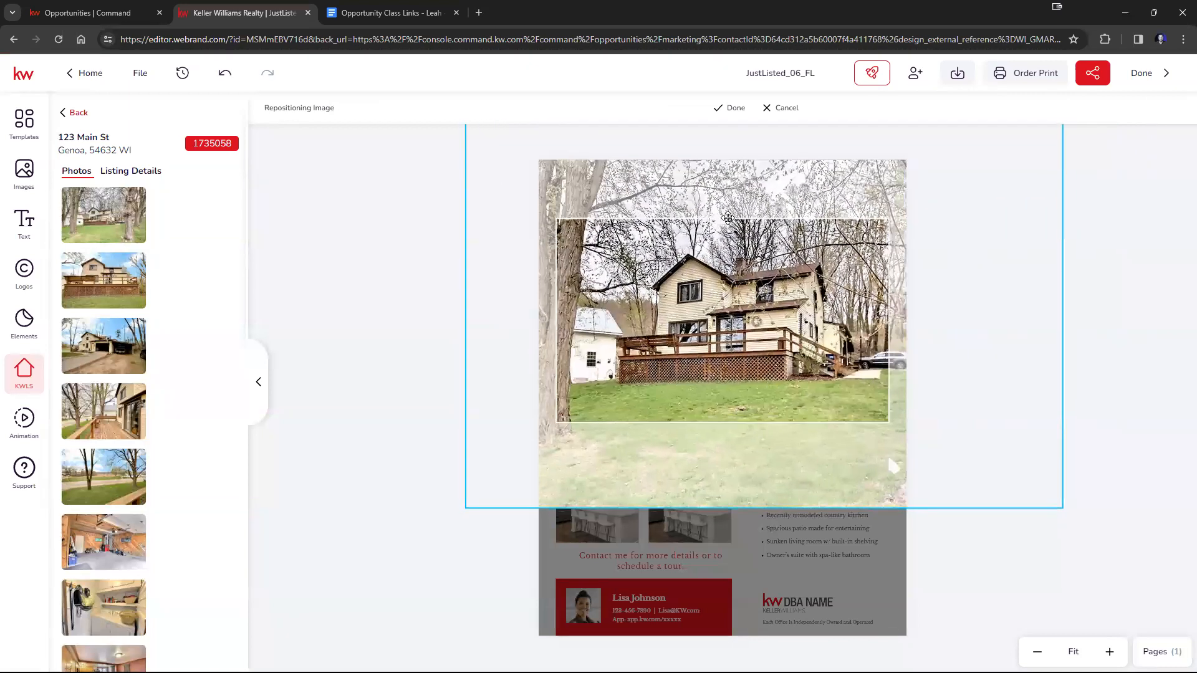
click(736, 110)
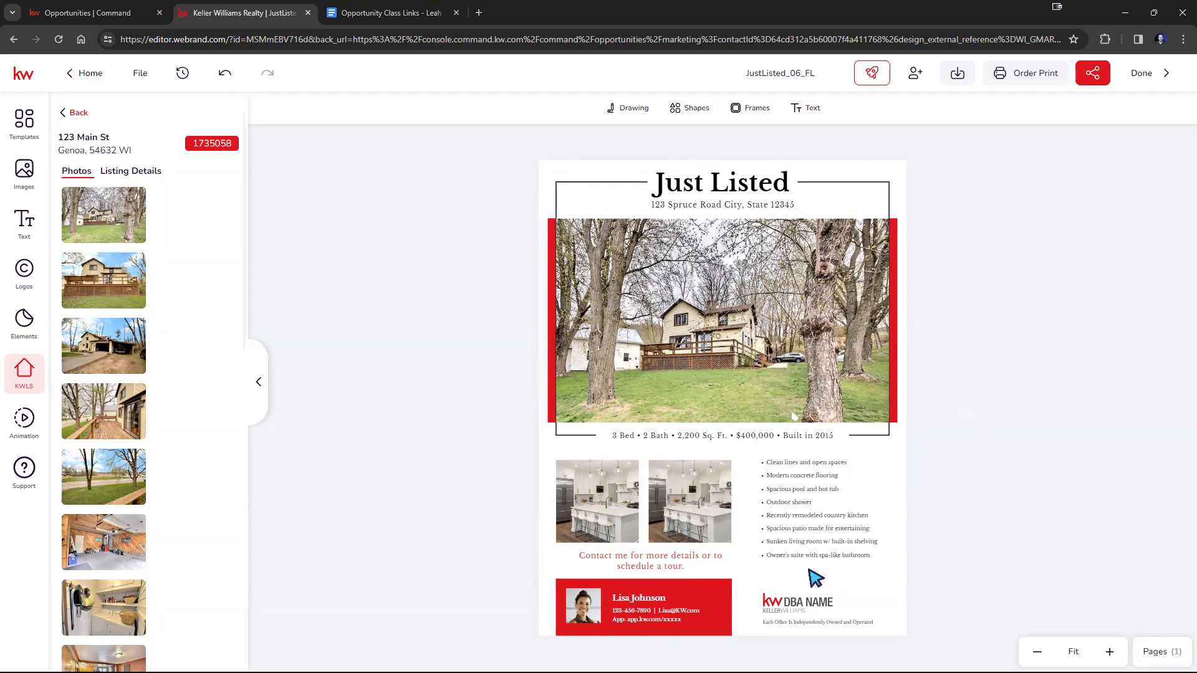
Save the JustListed_06_FL flier and finish editing to return to the opportunity's marketing designs.
click(145, 75)
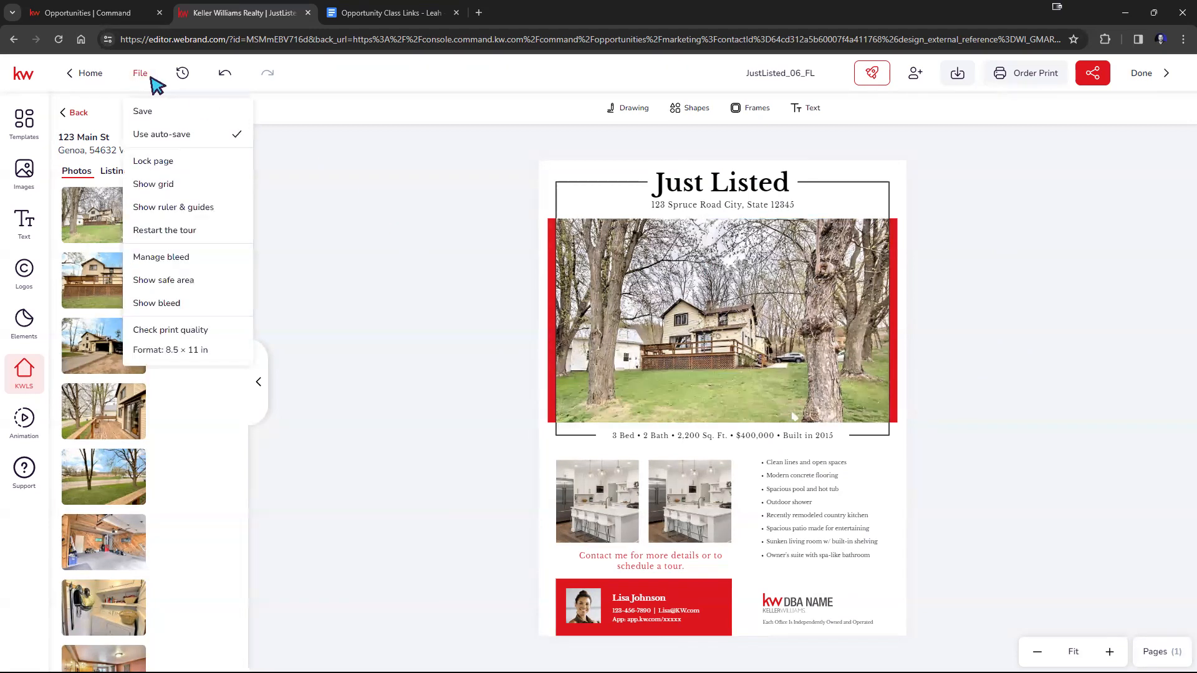
click(154, 114)
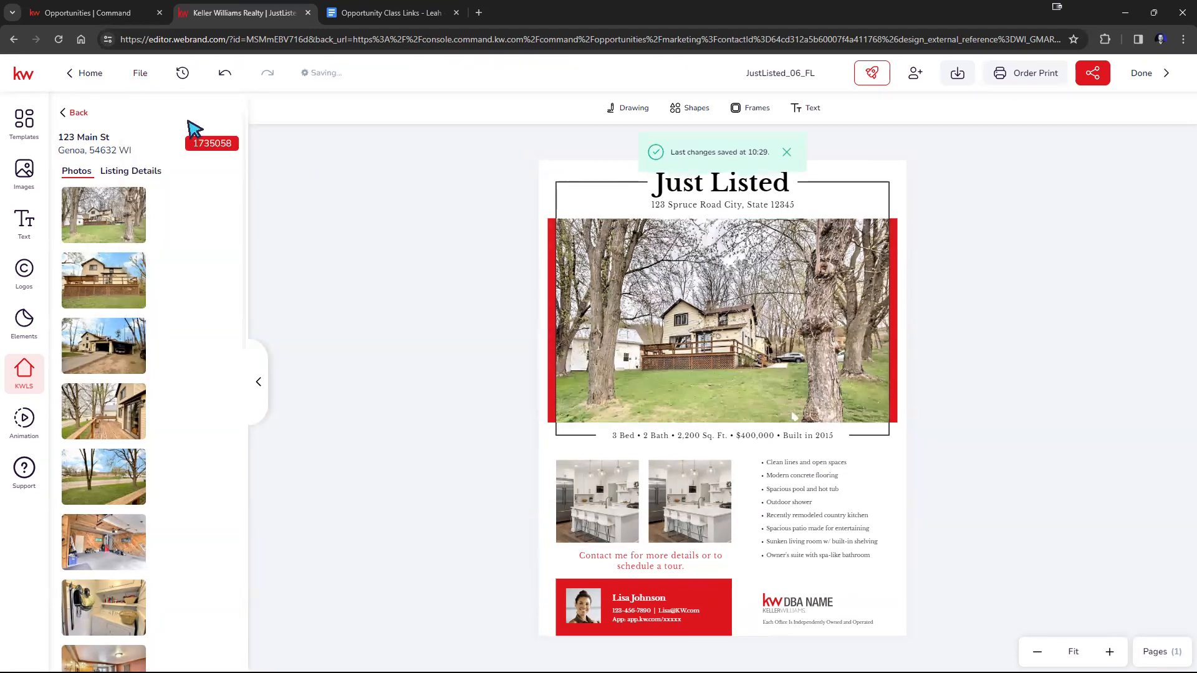
click(1151, 80)
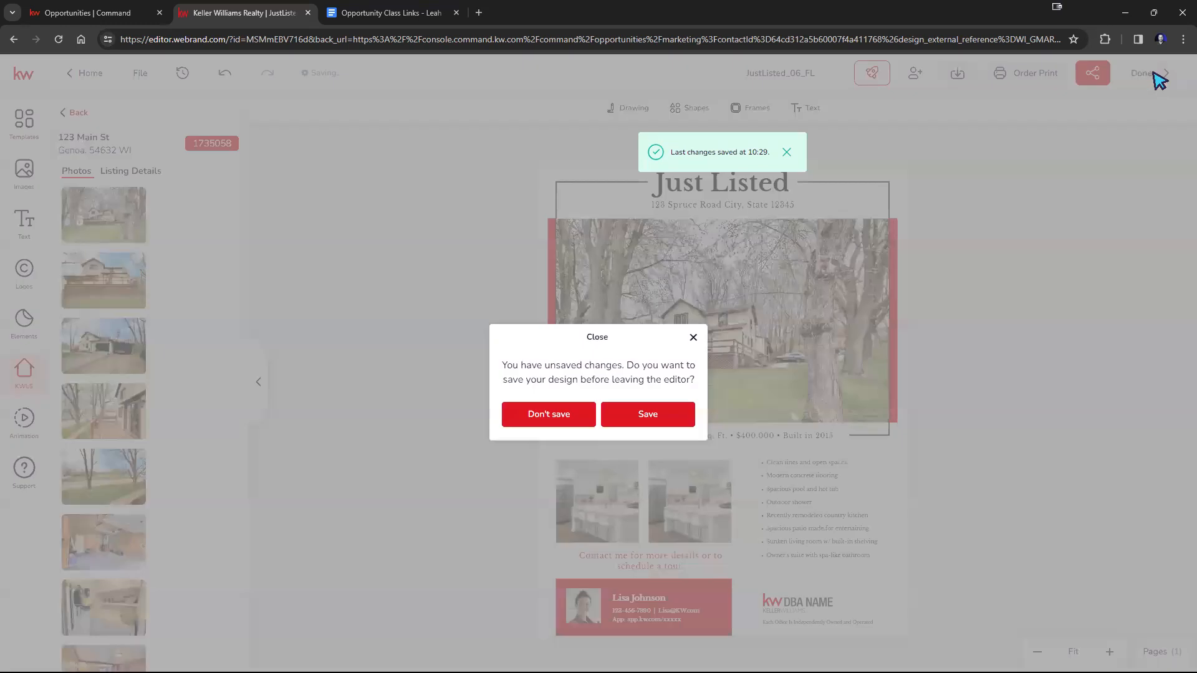
click(656, 418)
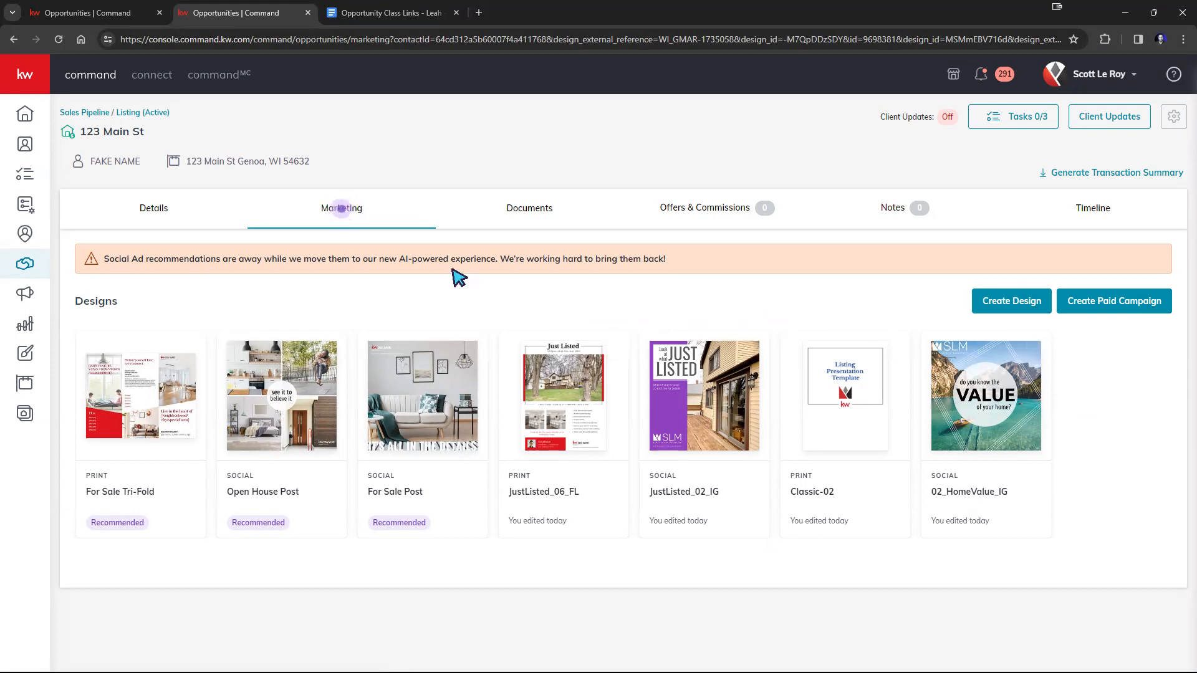
Move the listing opportunity from the Active board's Contract Initiated For Listing stage to the Under Contract phase and show that phase's board.
click(138, 116)
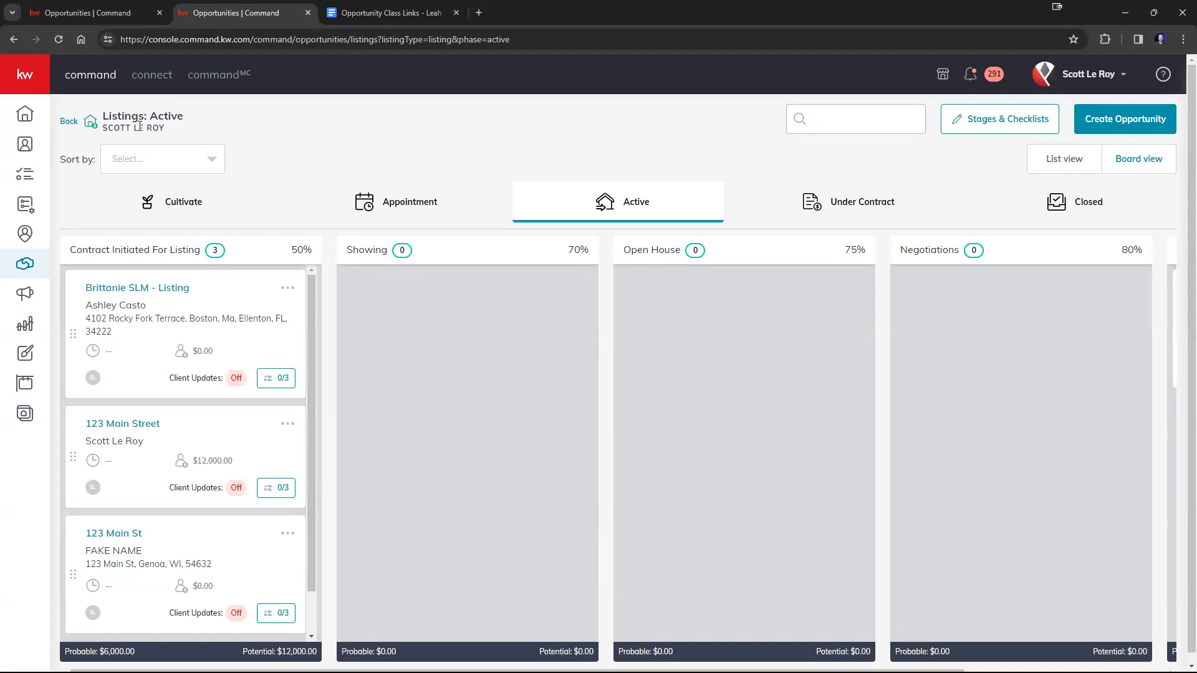
mouse_move(205, 546)
mouse_down()
mouse_move(301, 526)
mouse_move(565, 372)
mouse_move(726, 301)
mouse_move(675, 302)
mouse_move(116, 440)
mouse_move(165, 483)
mouse_move(187, 548)
mouse_up()
scroll(327, 441, down, 1)
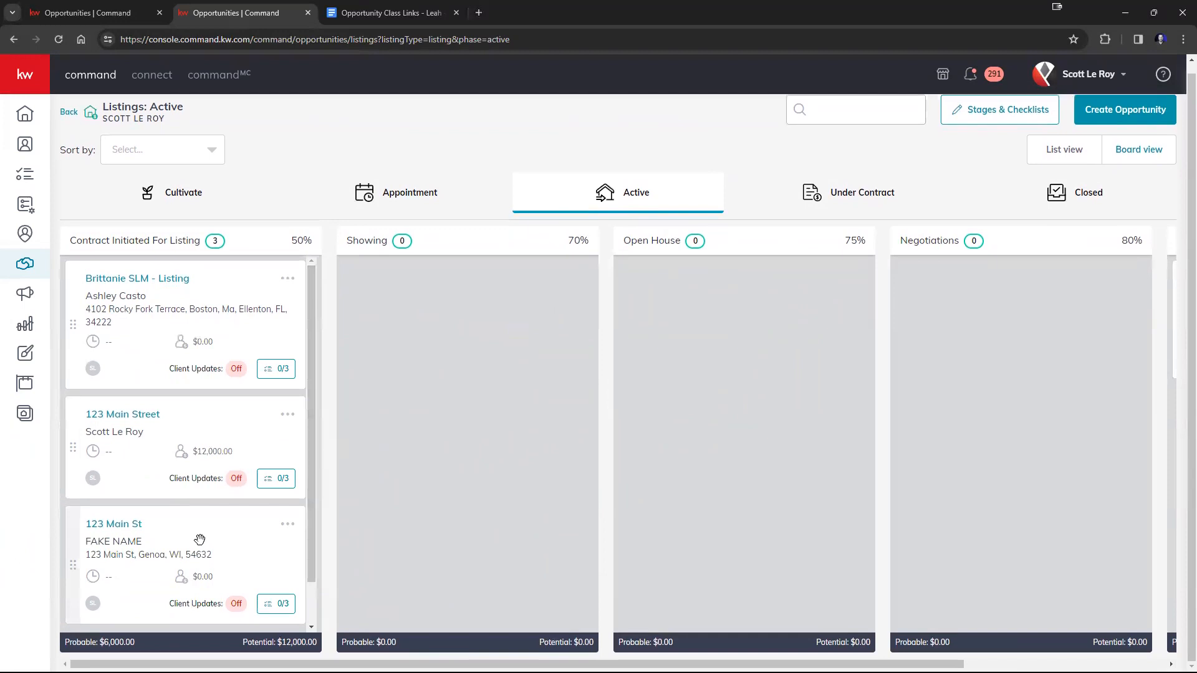
drag(206, 540, 779, 214)
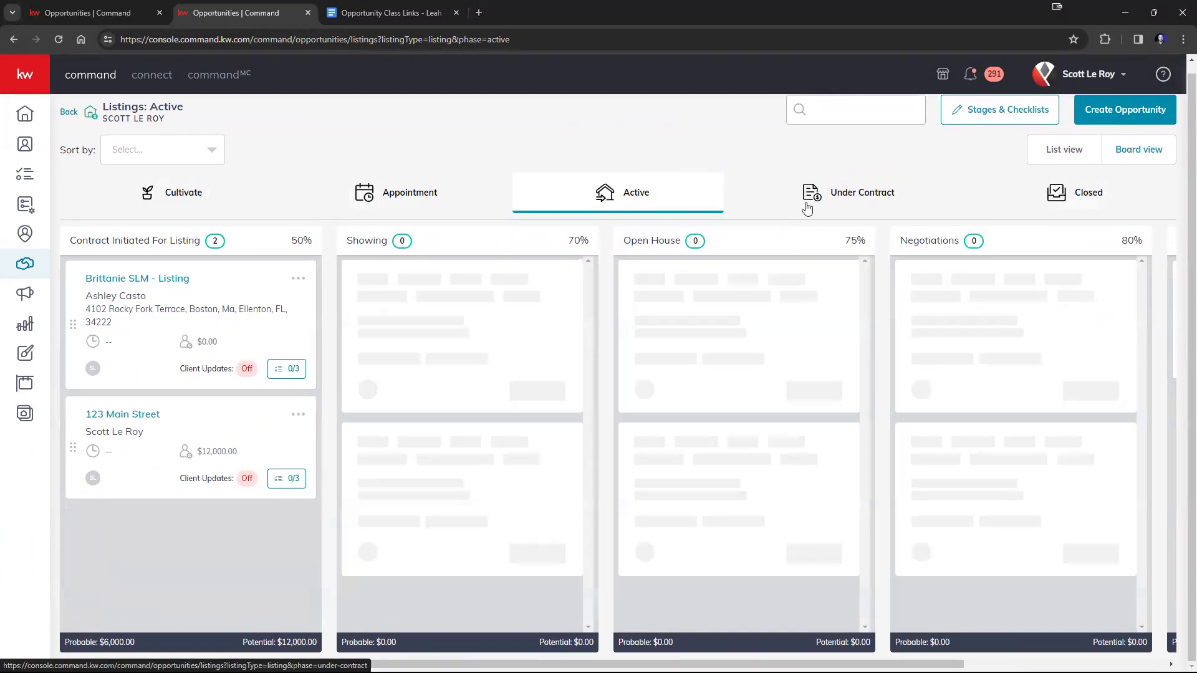
click(843, 194)
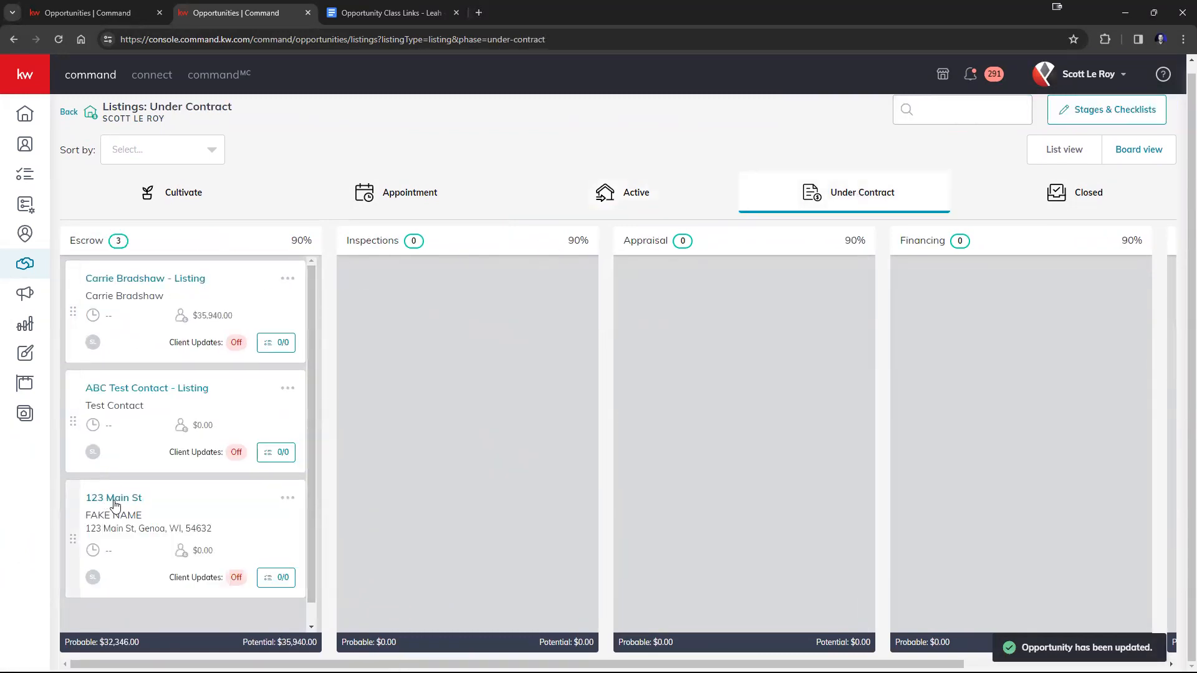
Show the moved opportunity's marketing designs and open the recommended Under Contract Post 2 for editing.
click(114, 499)
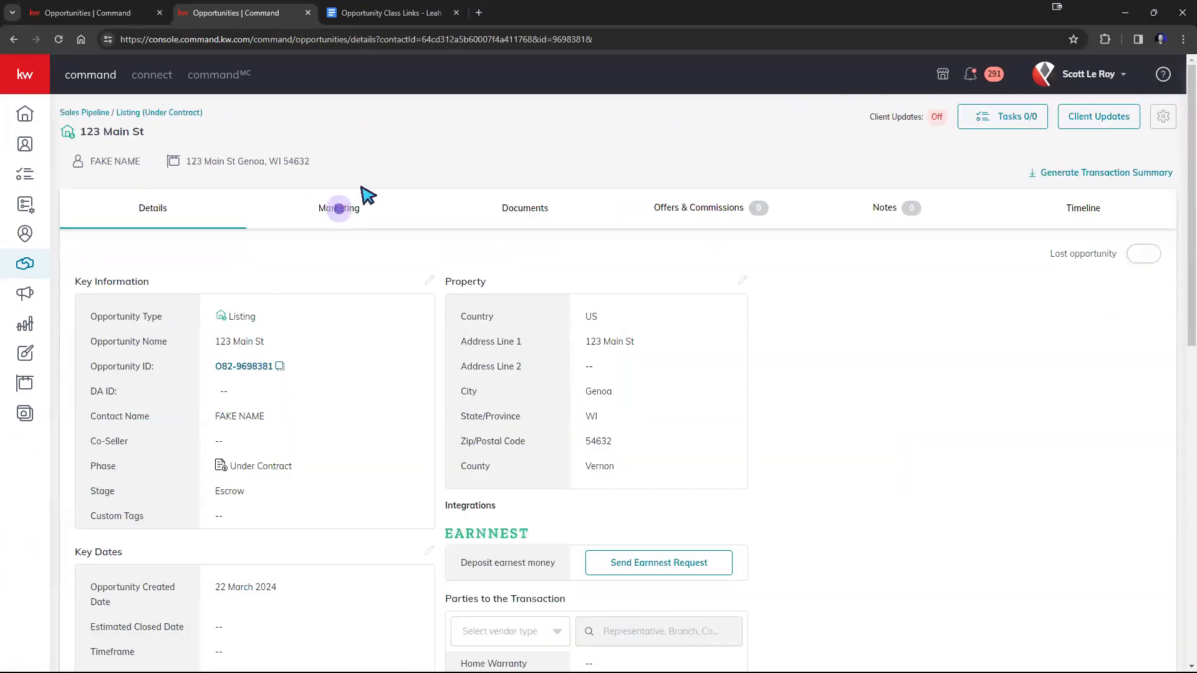
click(348, 210)
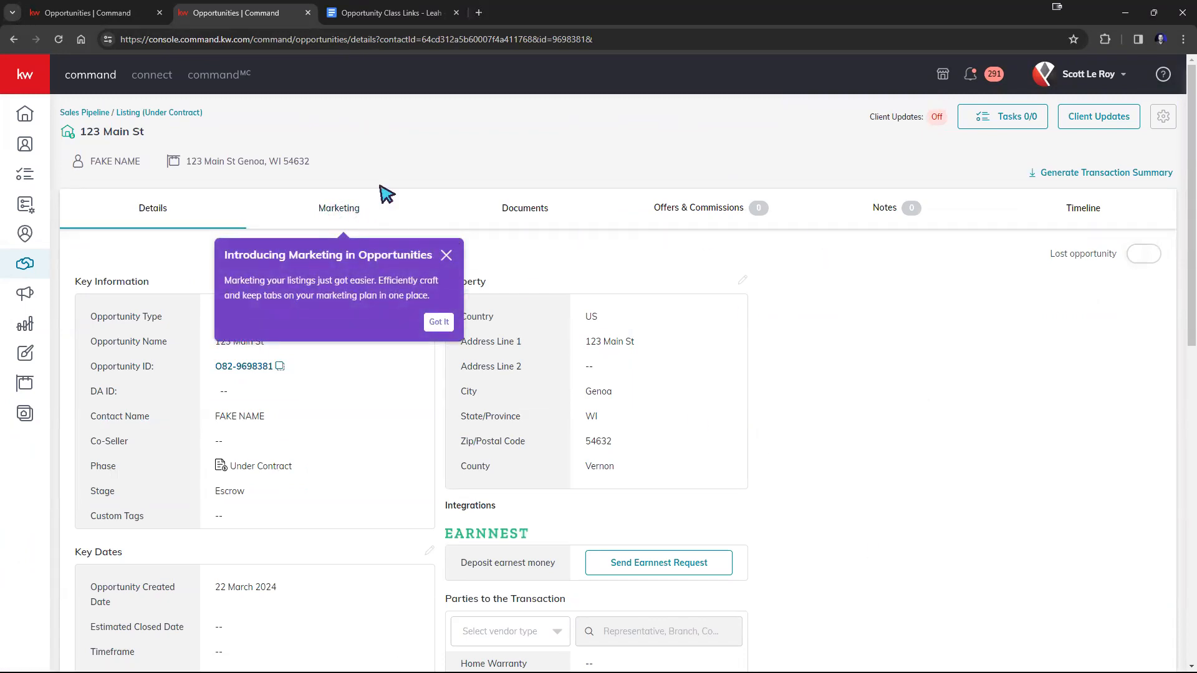
click(346, 210)
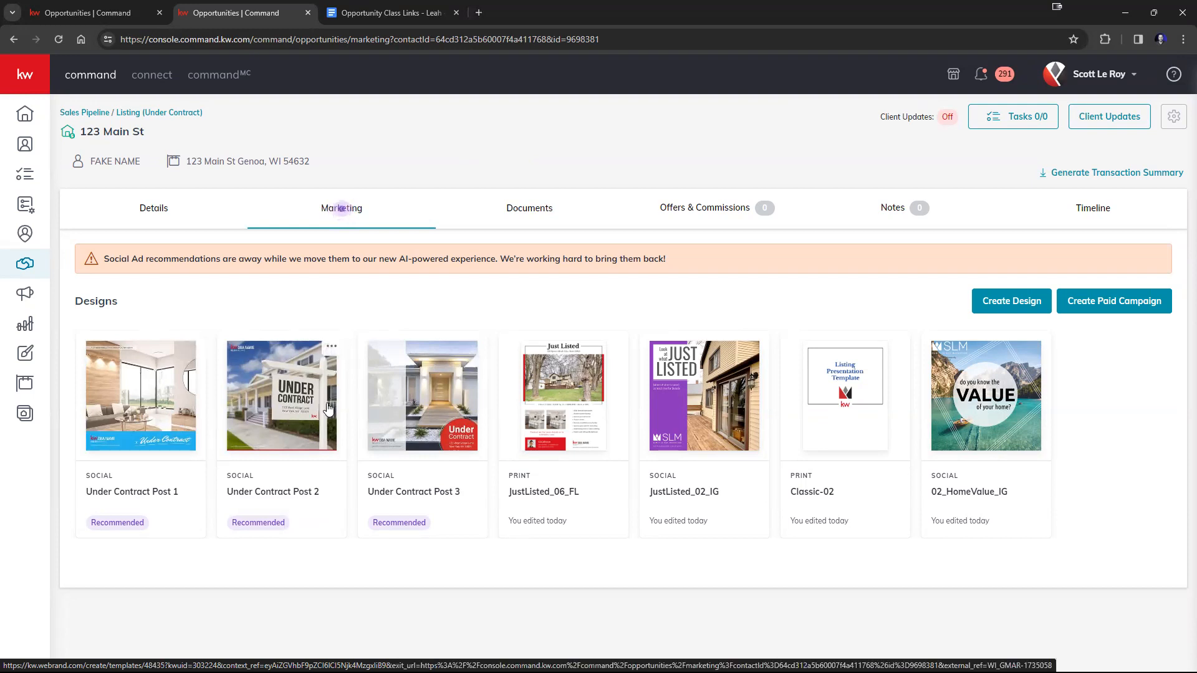
click(274, 424)
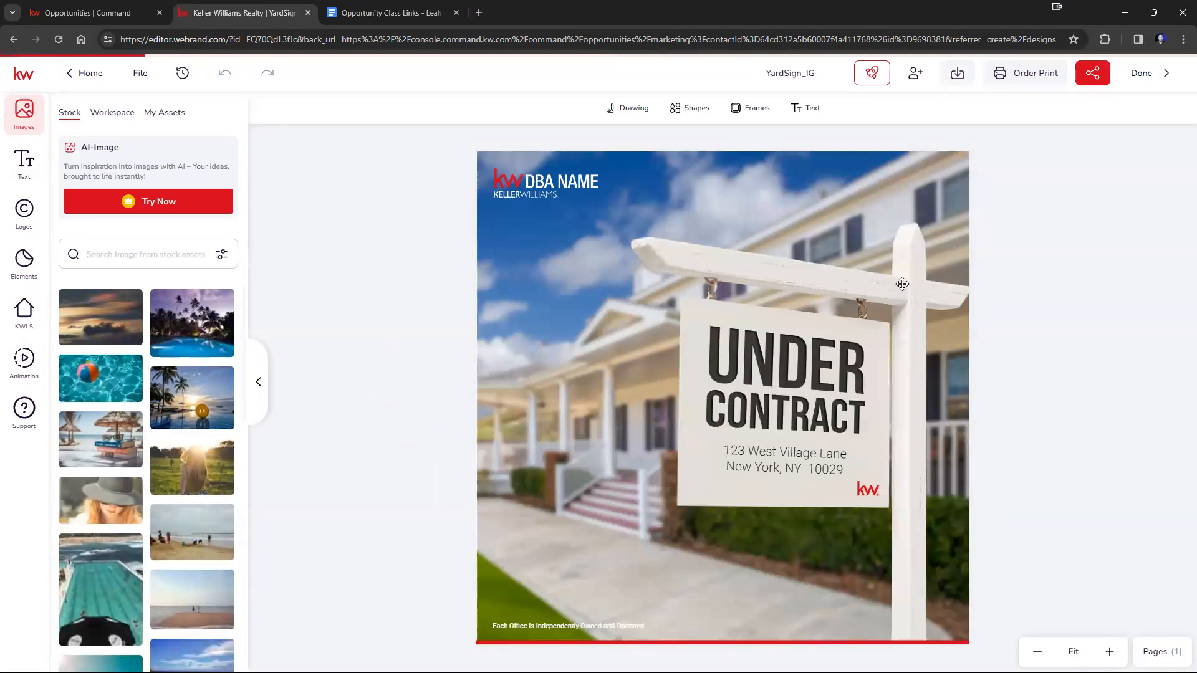
Try deleting the yard-sign background image and replacing it with the stock palm-tree pool photo, undoing each change.
click(923, 291)
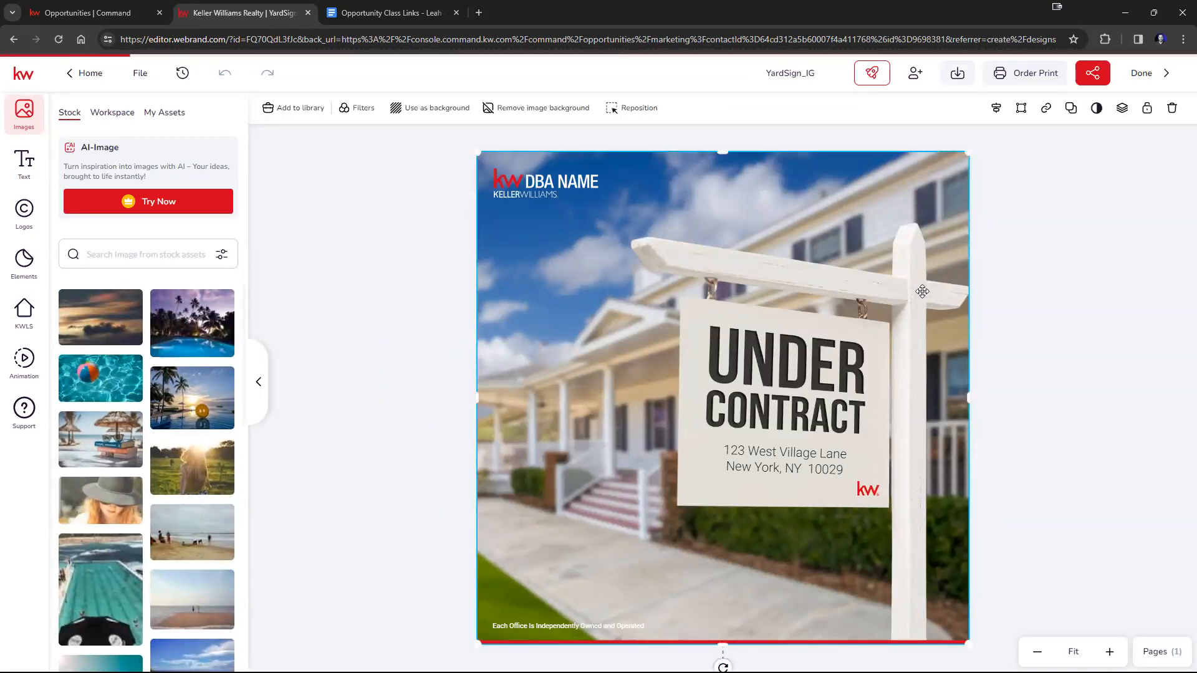
key(Delete)
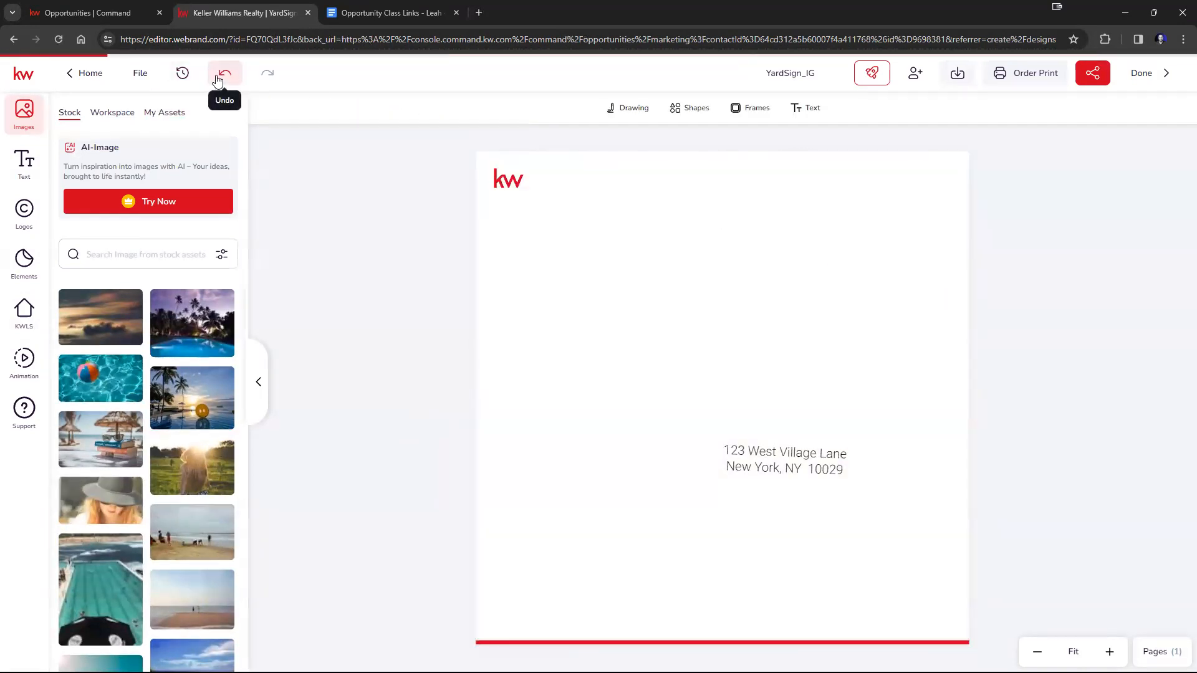
click(224, 74)
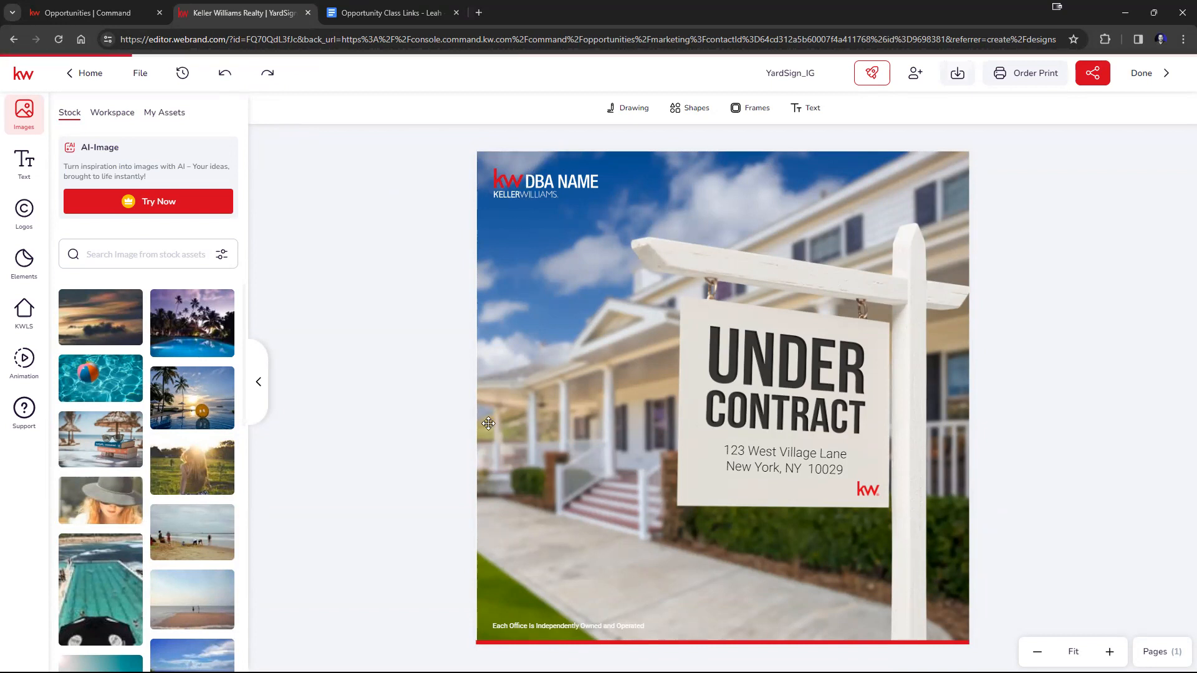
mouse_move(189, 335)
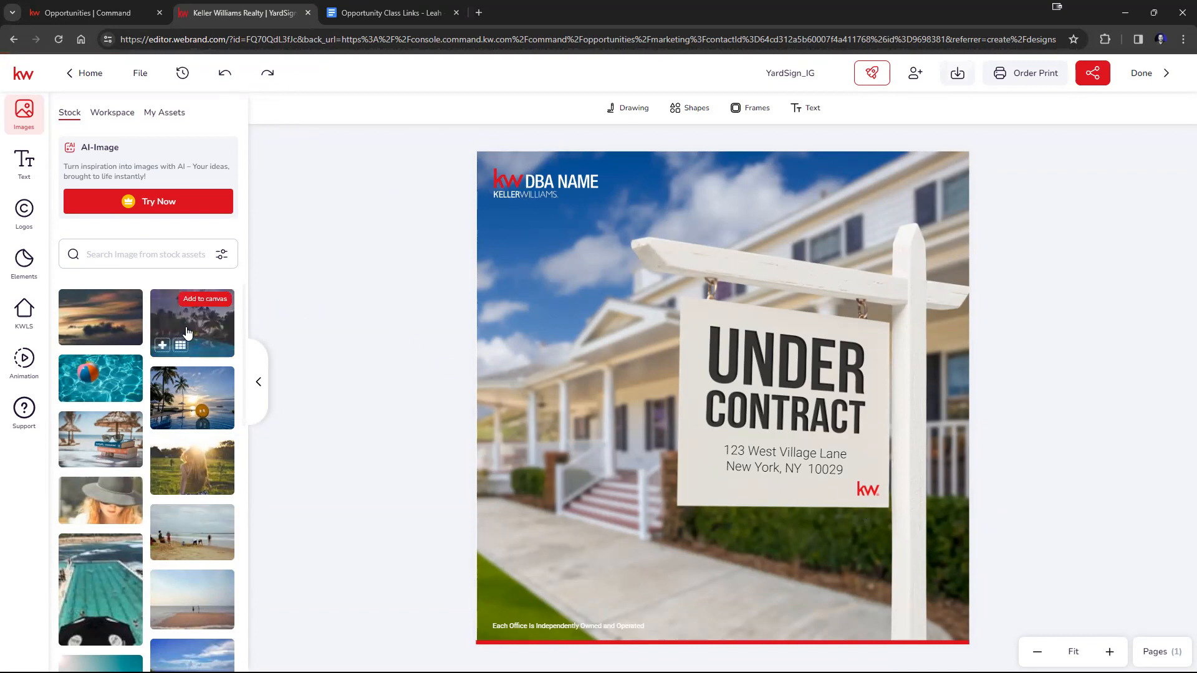
drag(185, 352, 569, 324)
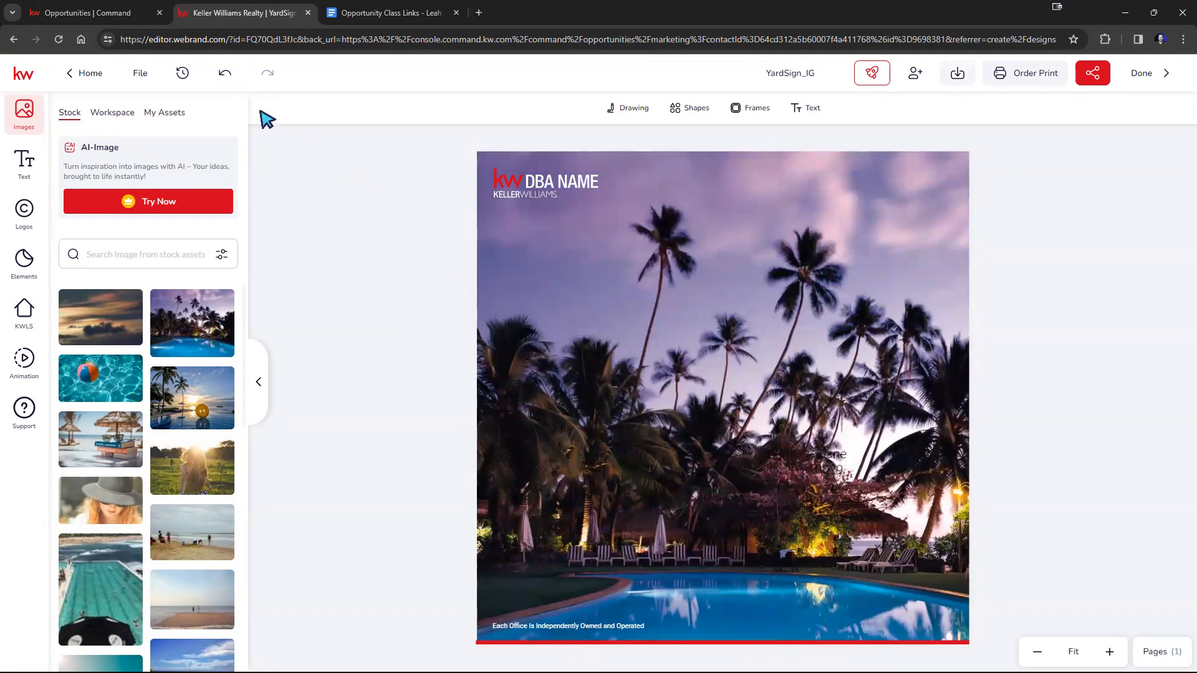
click(223, 75)
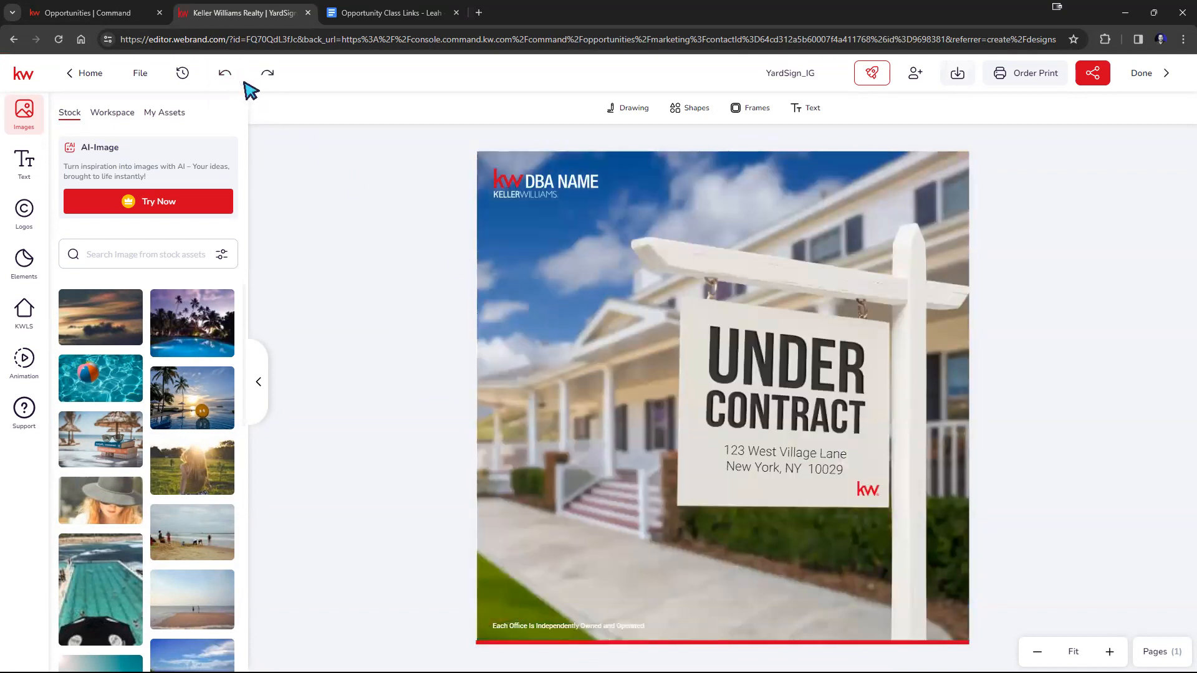
Examine the background photo in reposition mode to see which sign elements belong to the image.
click(731, 347)
double_click(772, 362)
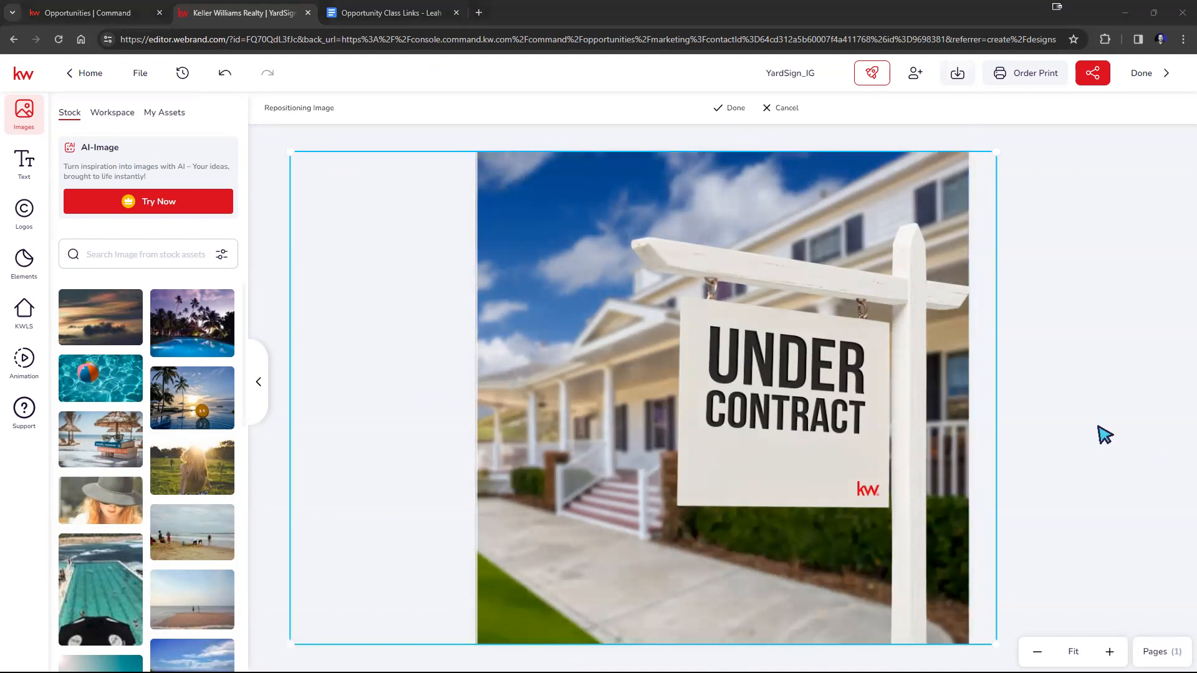
click(732, 108)
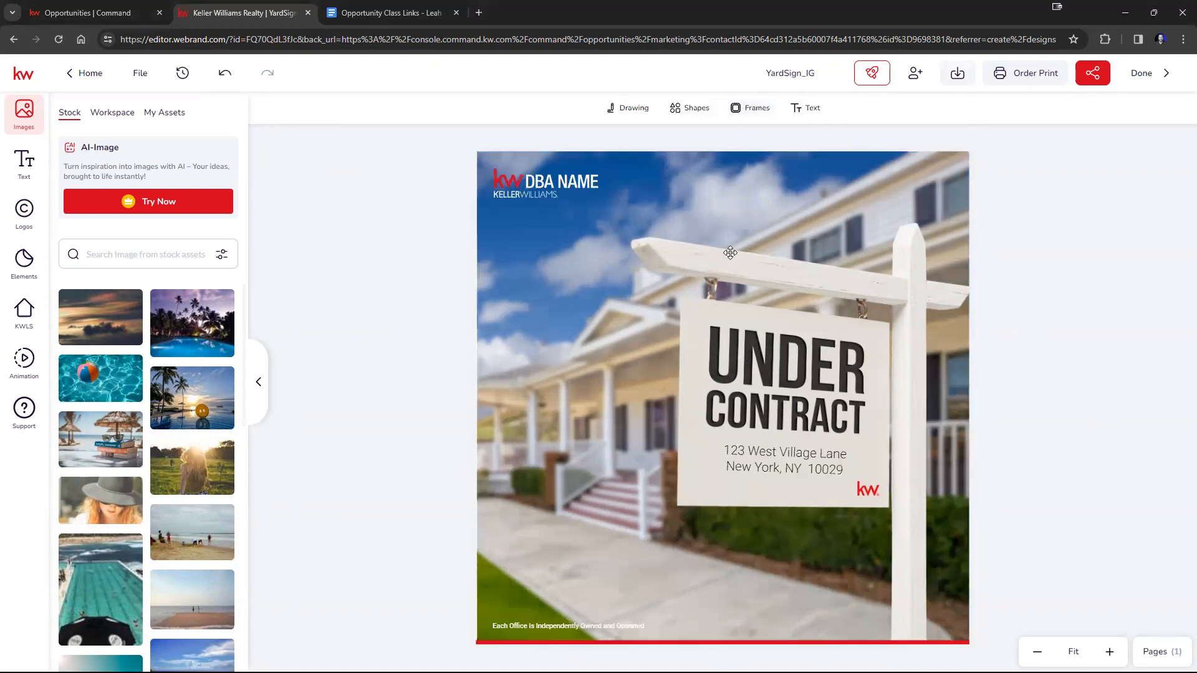
Replace the sample address on the Under Contract sign with the listing's street address.
click(764, 460)
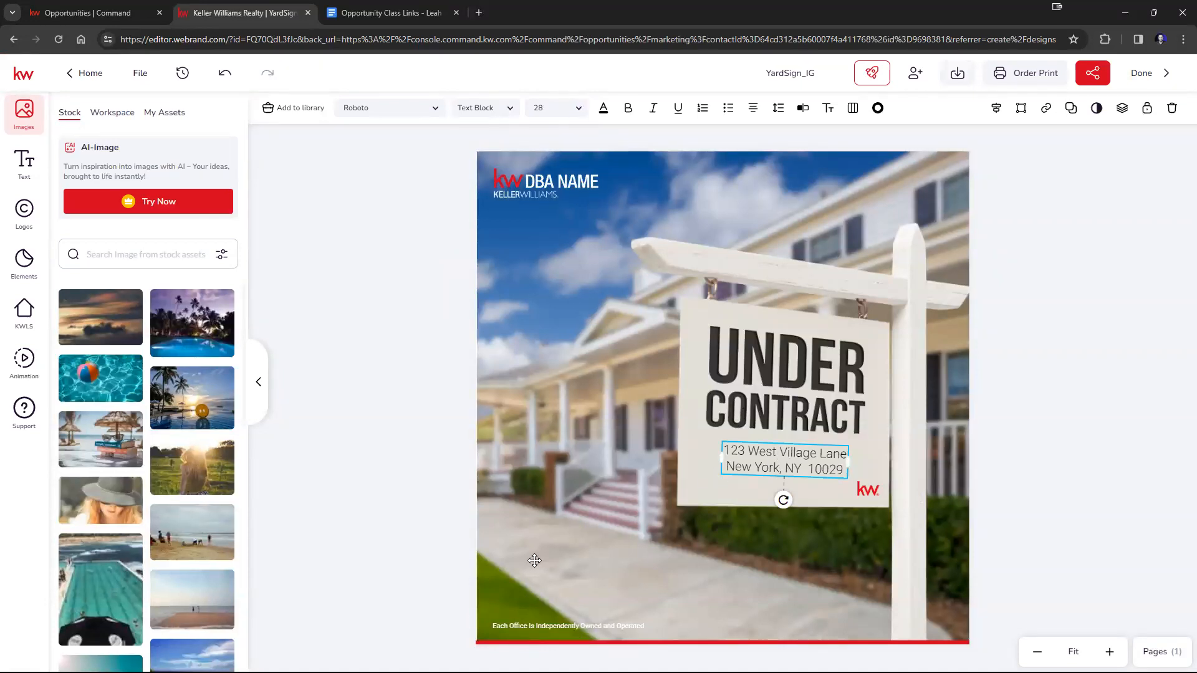
click(785, 460)
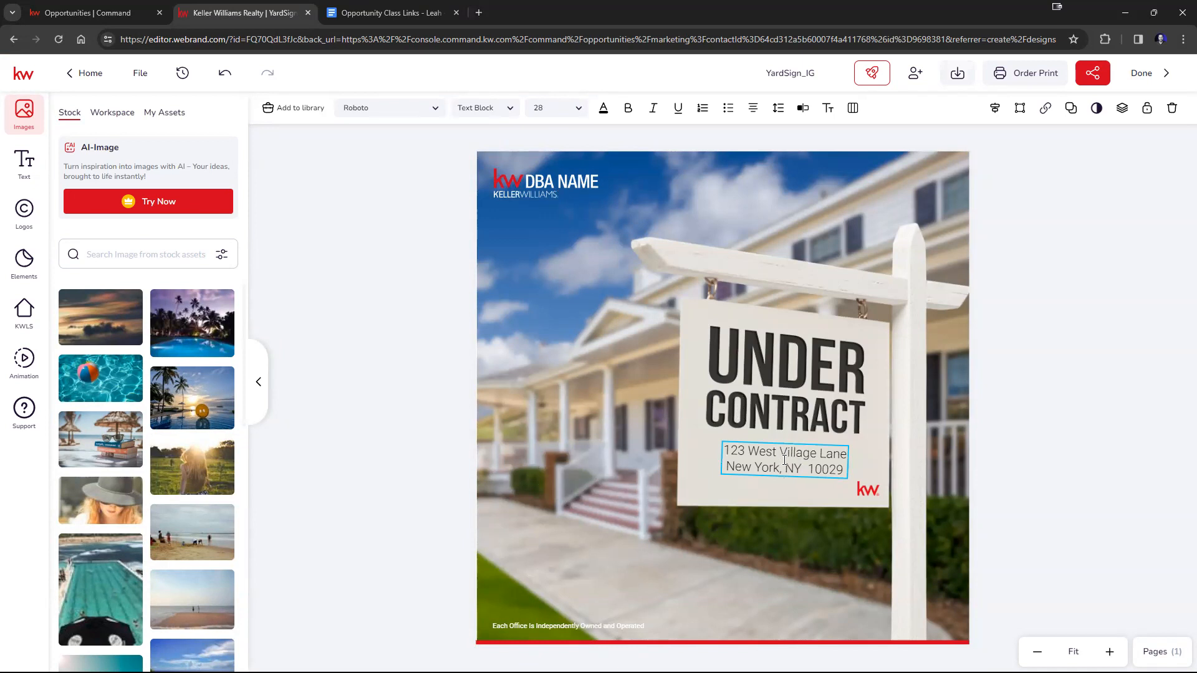
drag(842, 469, 714, 451)
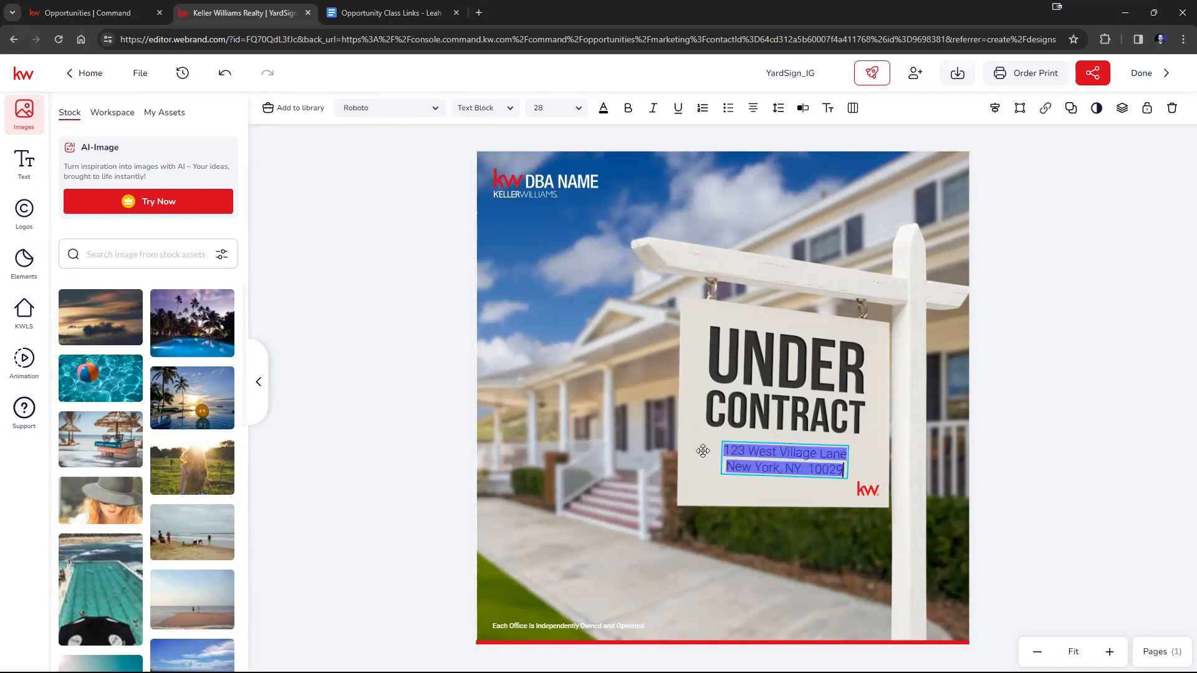
text(123)
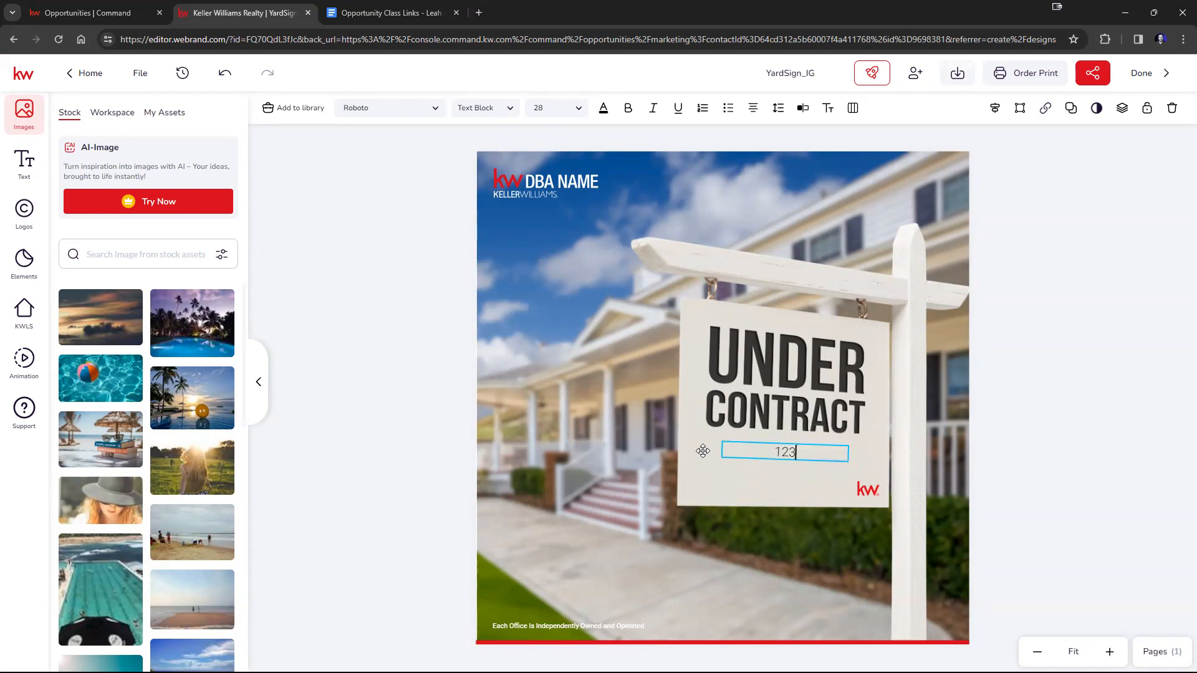
text( Main St)
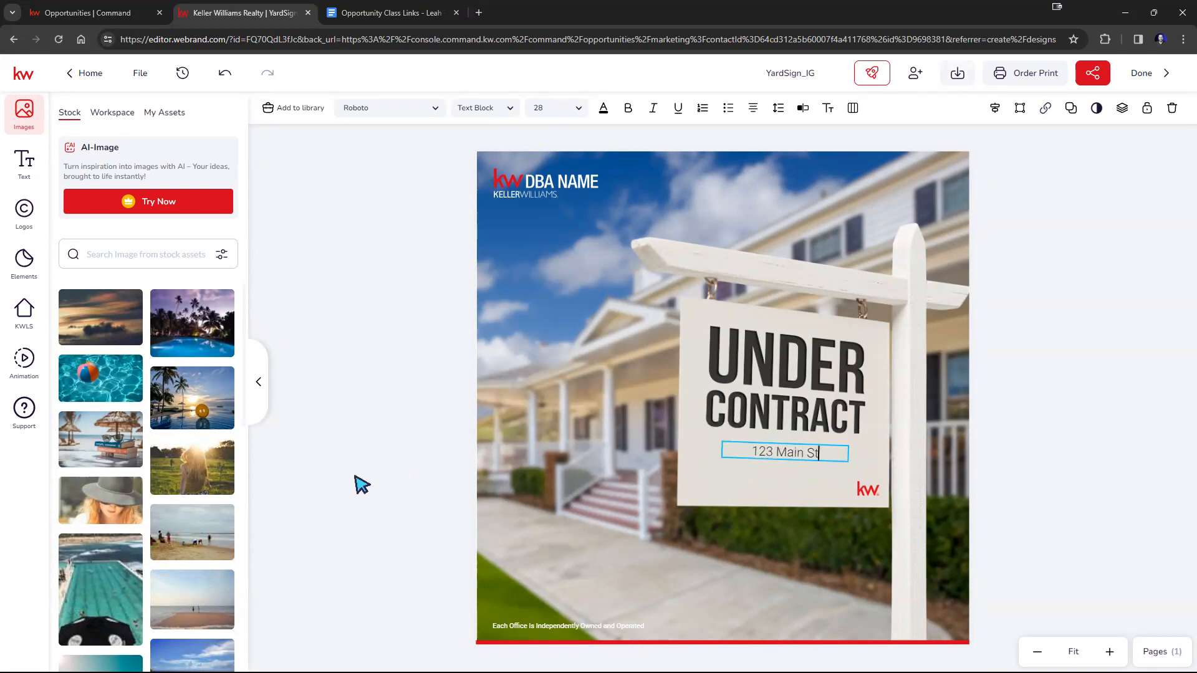
click(391, 467)
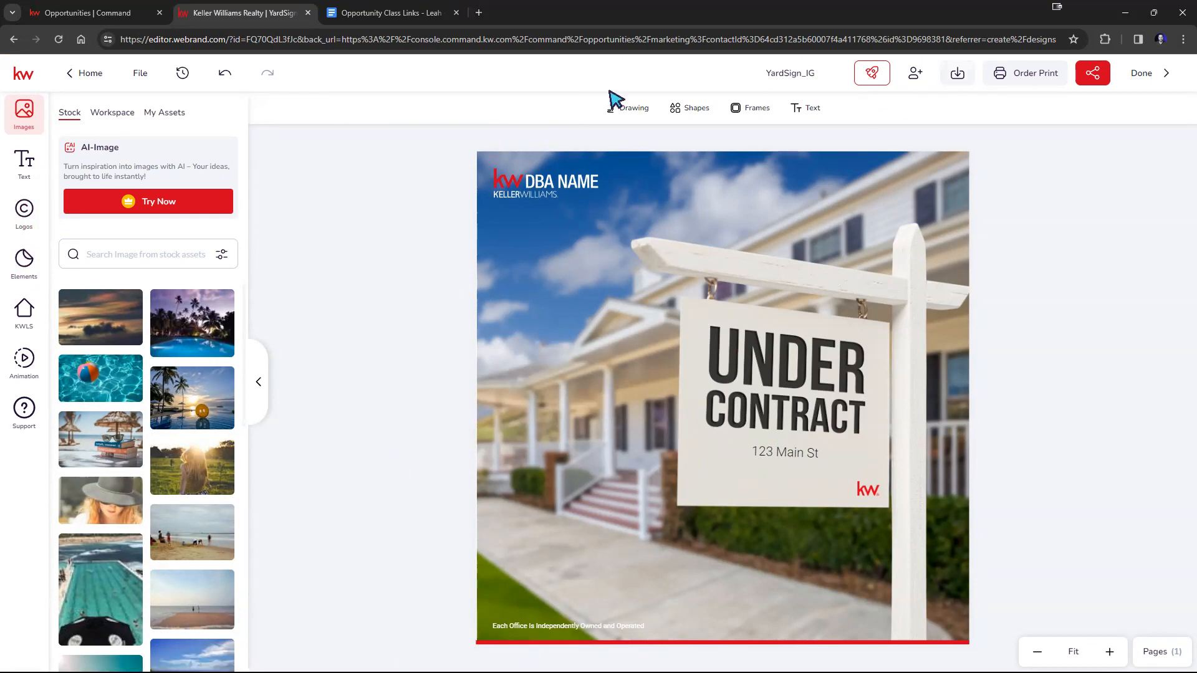
Save the YardSign_IG design and finish editing to return to the opportunity's marketing designs.
click(140, 73)
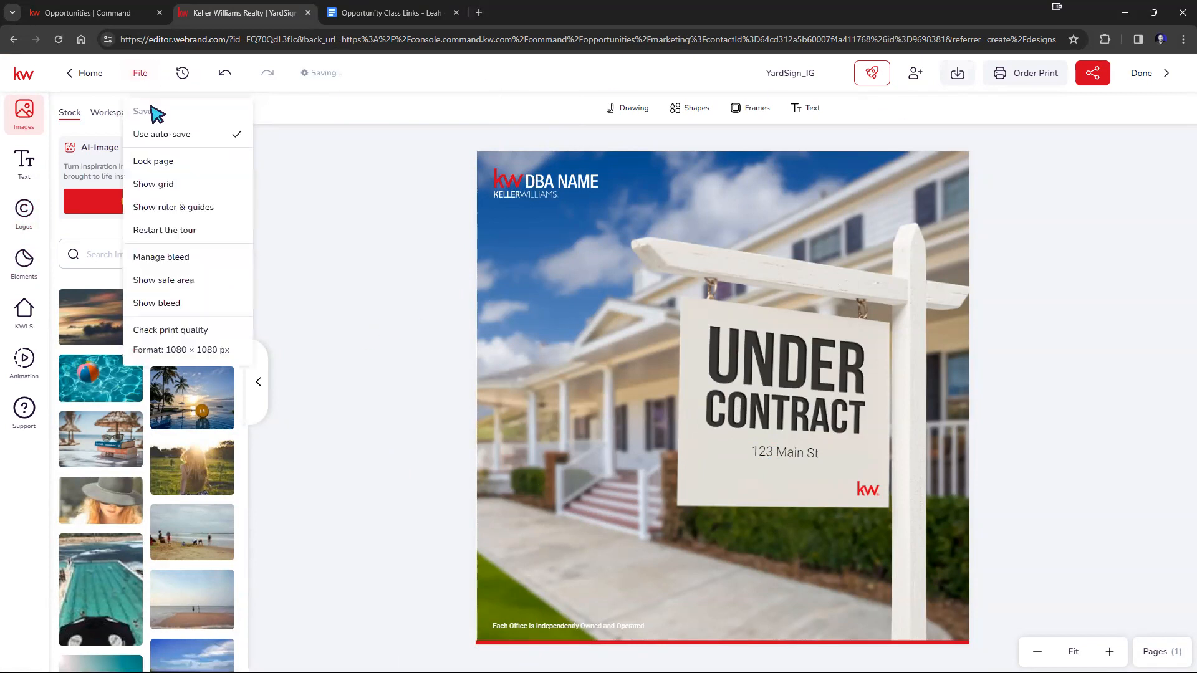
click(154, 112)
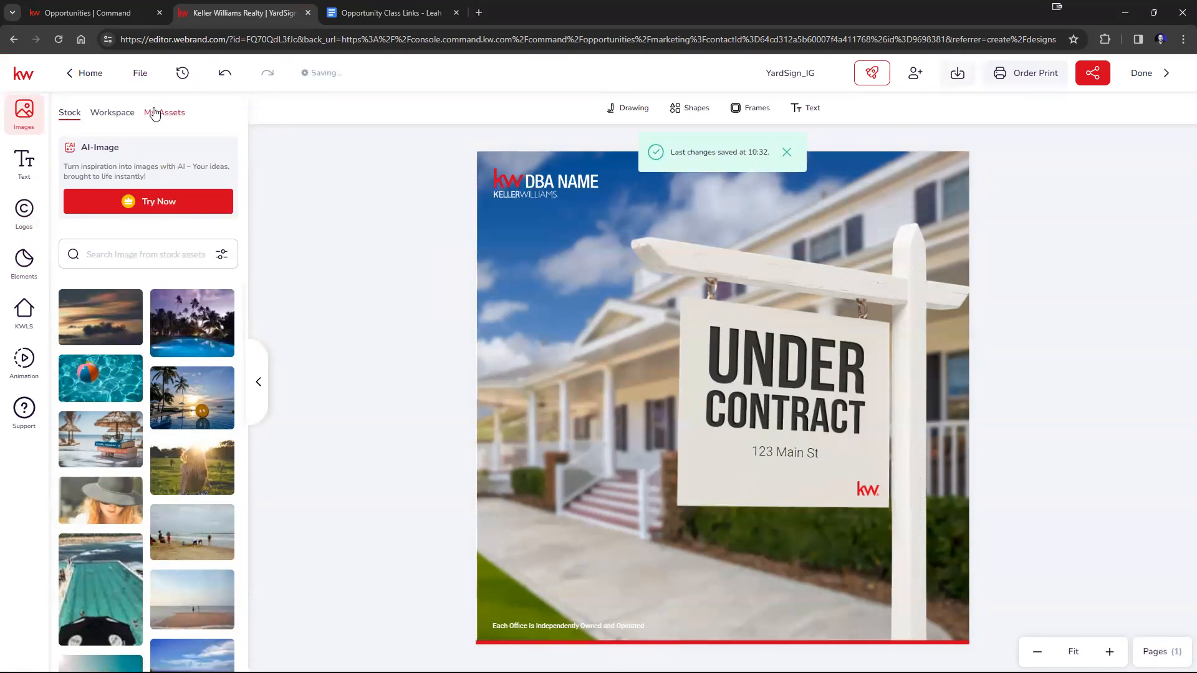
click(1153, 75)
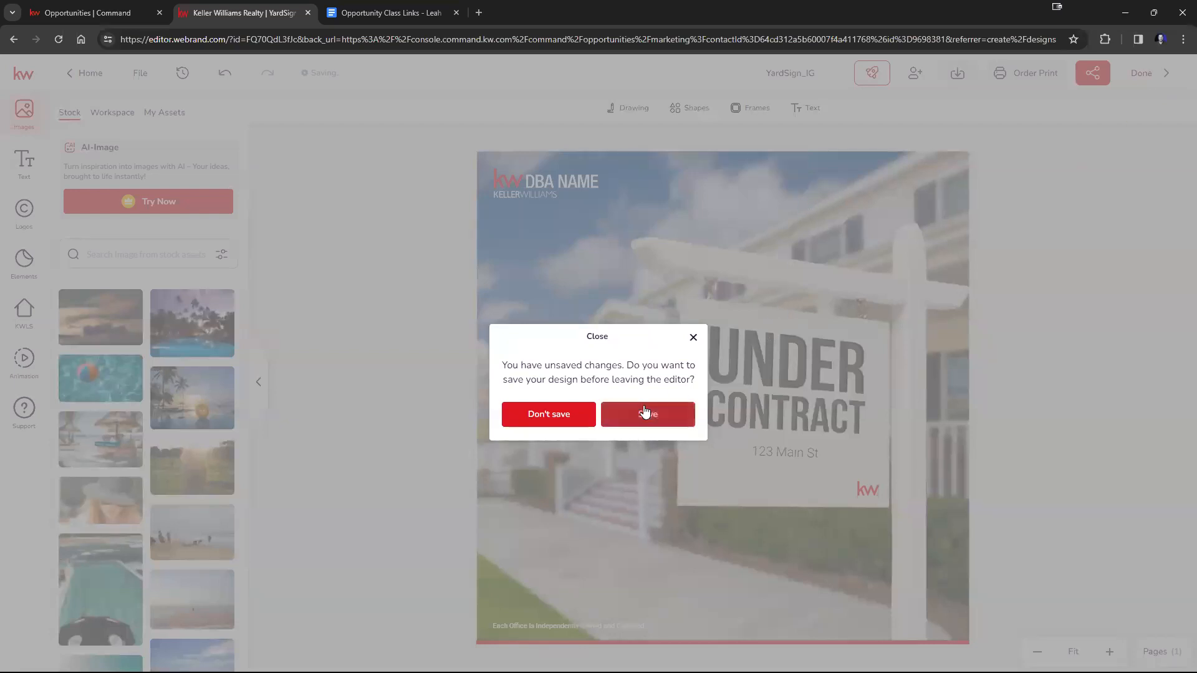
click(645, 412)
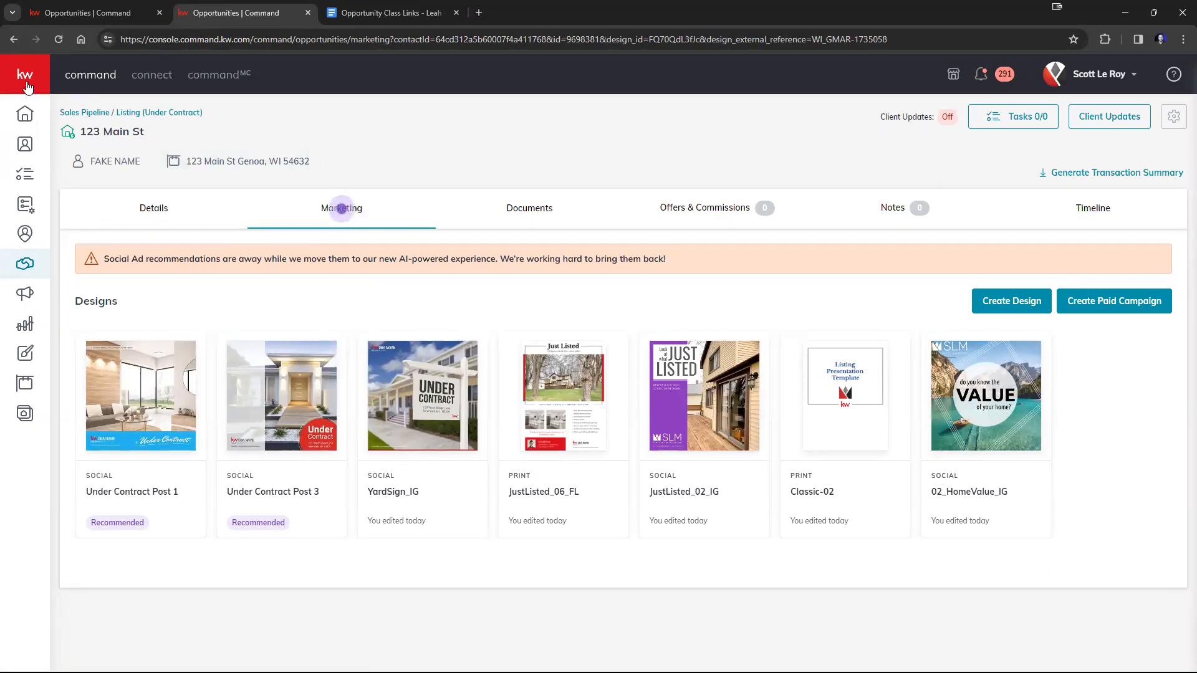
mouse_move(63, 240)
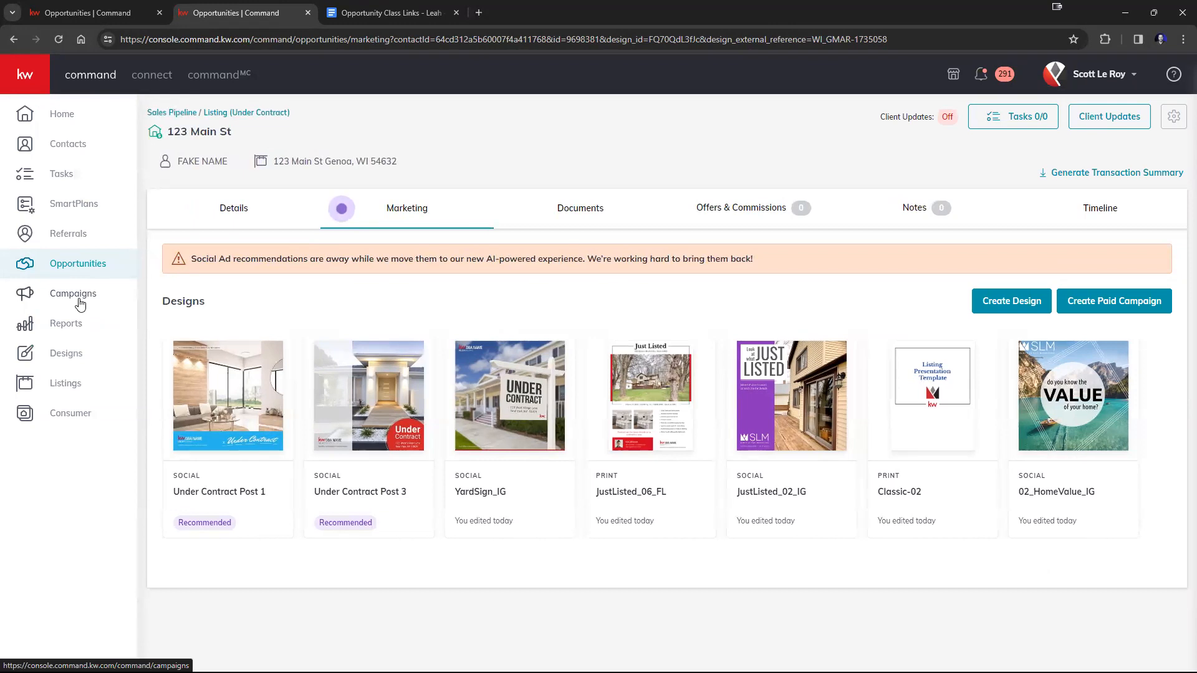
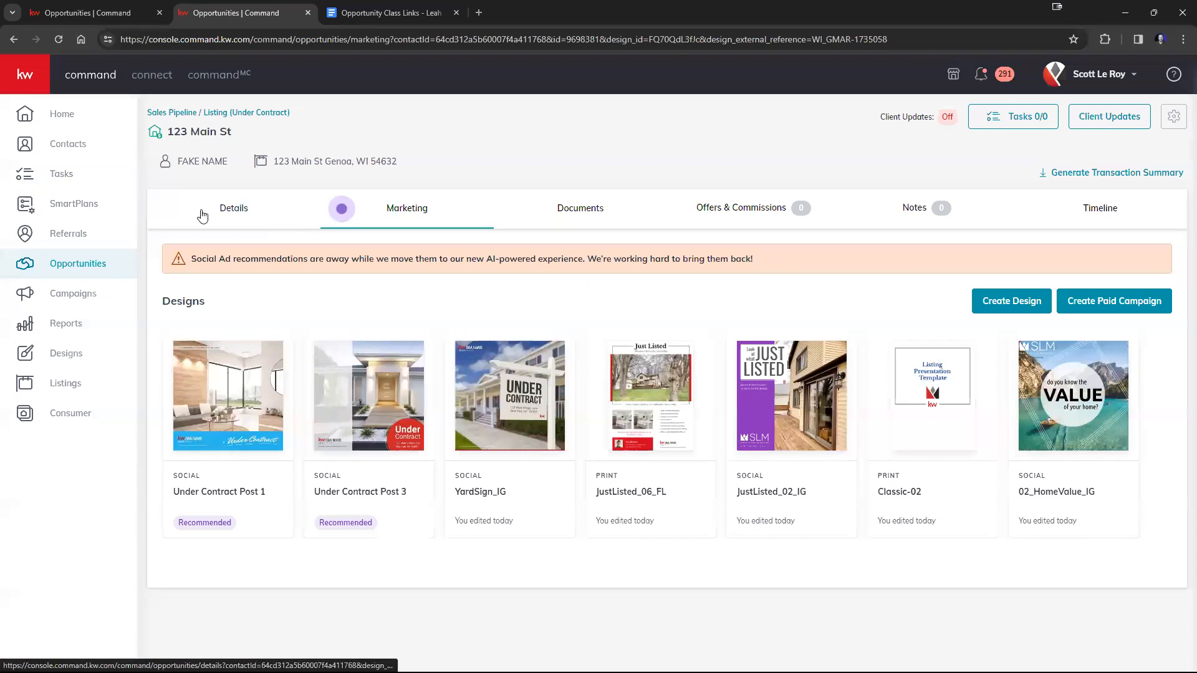
Move the Genoa listing from Under Contract to the Closed phase with a closing date of 3/22/2024.
click(219, 118)
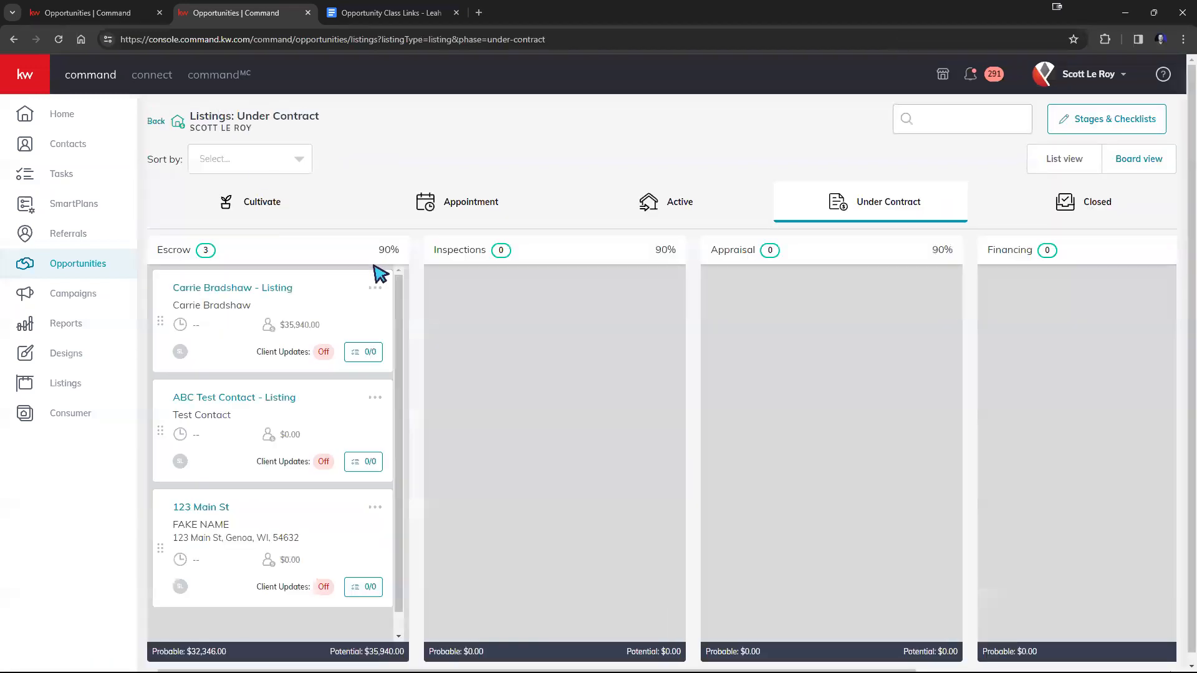
drag(203, 505, 997, 203)
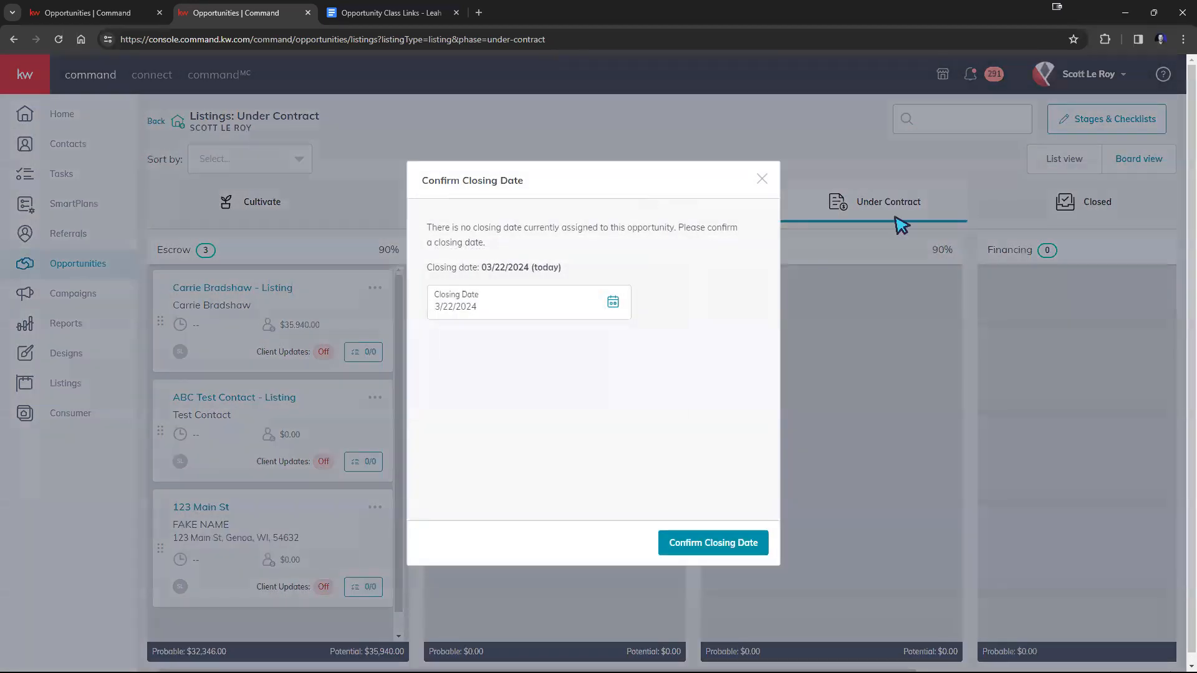
click(717, 543)
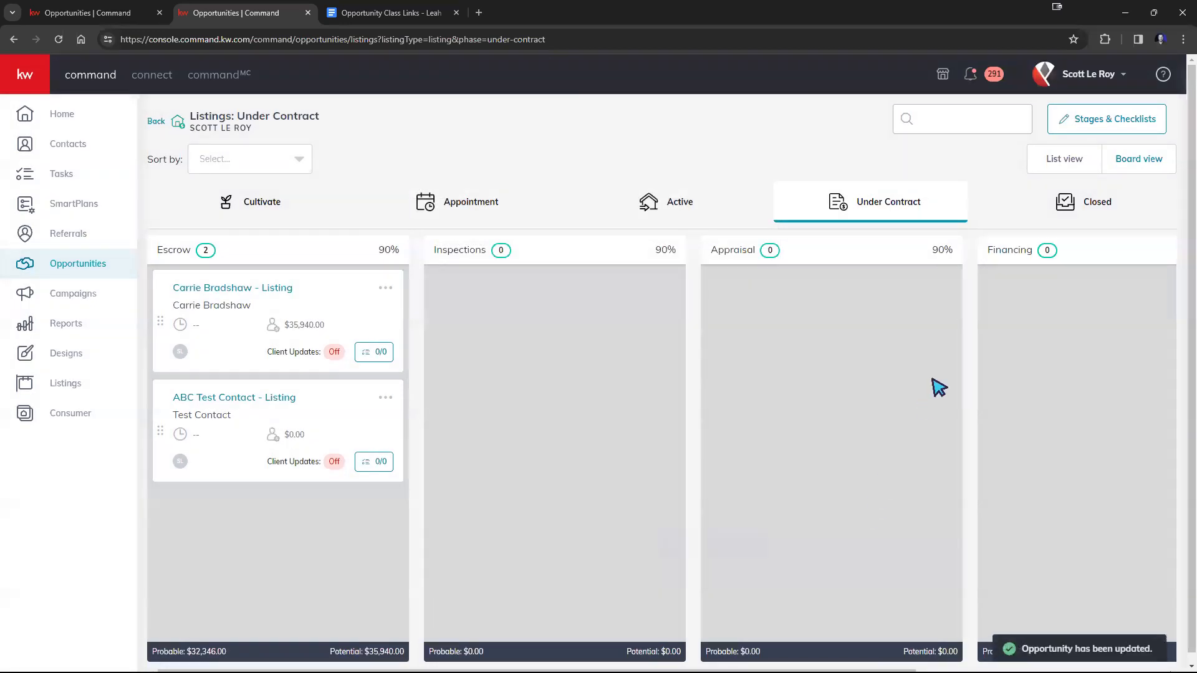
click(1095, 209)
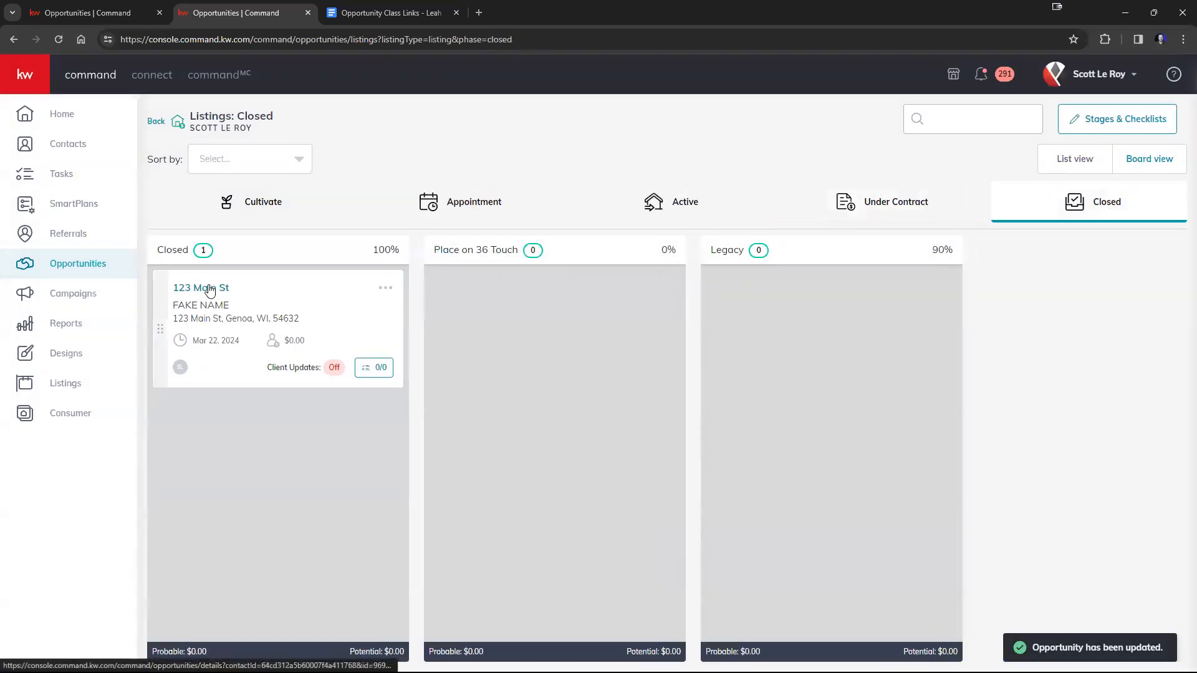
Create a design from the recommended Just Sold Post 1 in the closed listing's marketing designs.
click(208, 285)
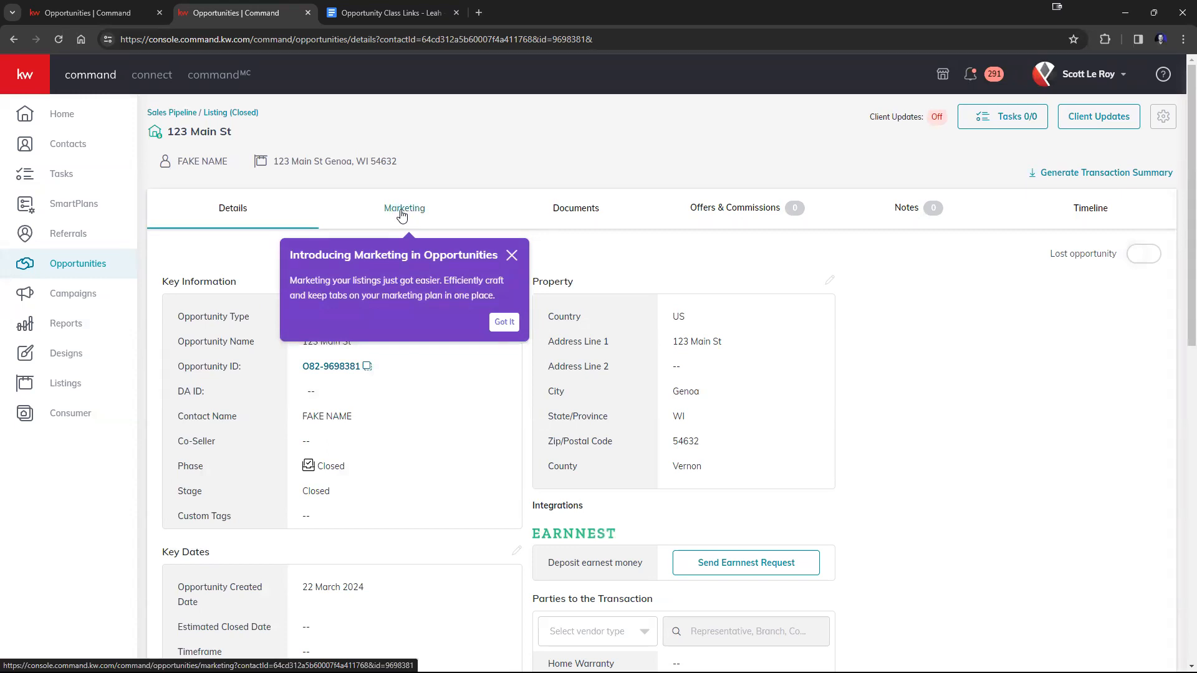
click(402, 215)
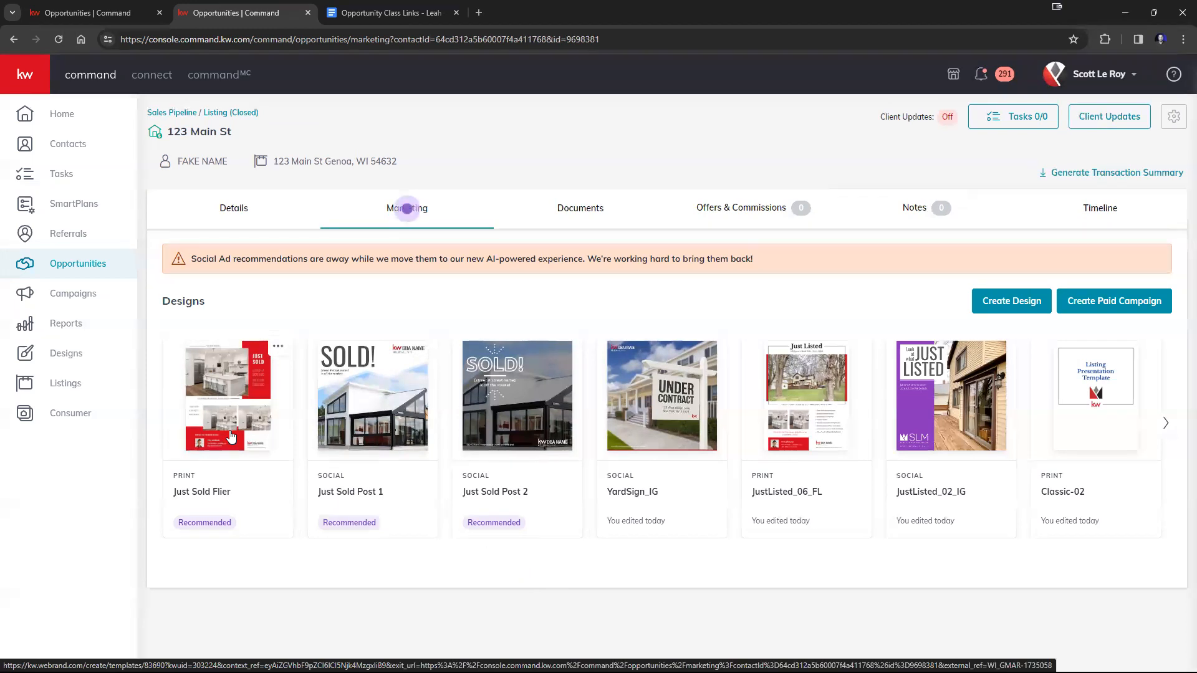
click(376, 426)
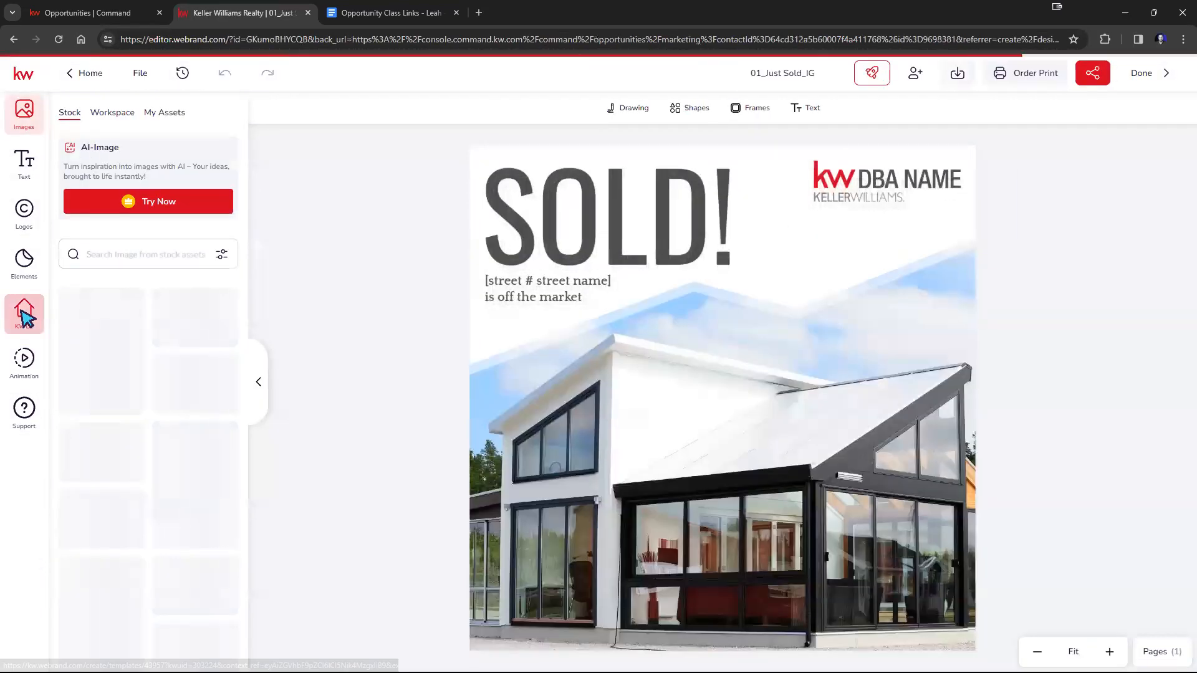
Replace the Sold post's sample house photo with the linked listing's last exterior photo showing the deck.
click(18, 318)
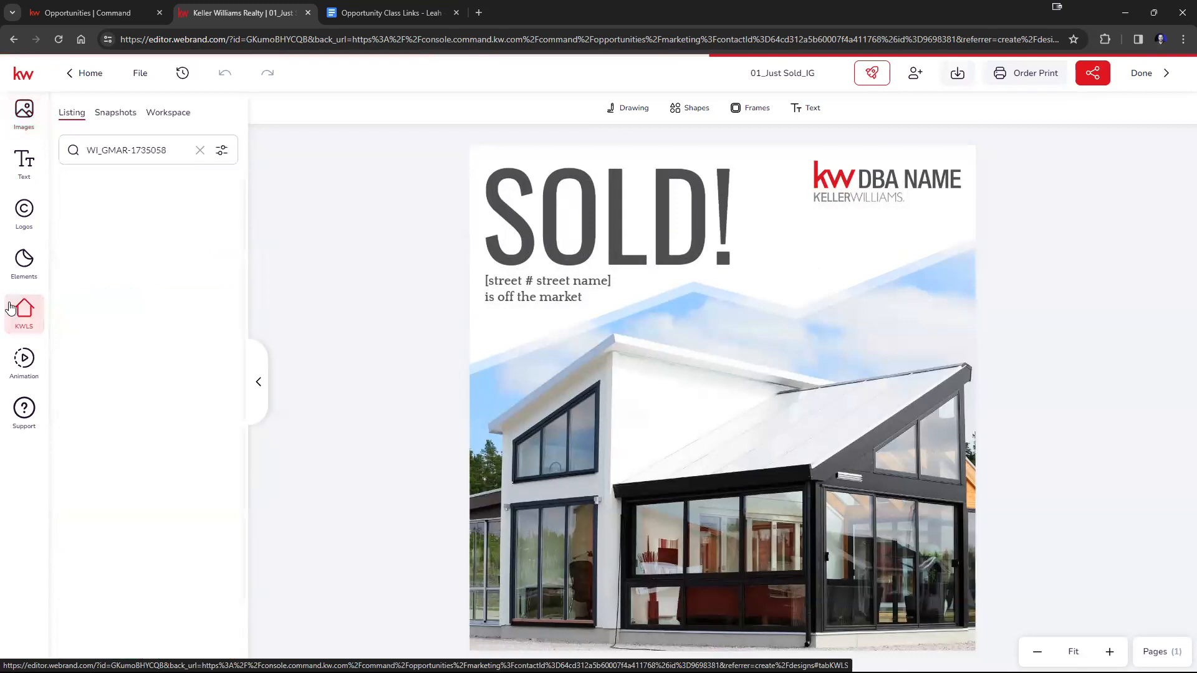
click(123, 193)
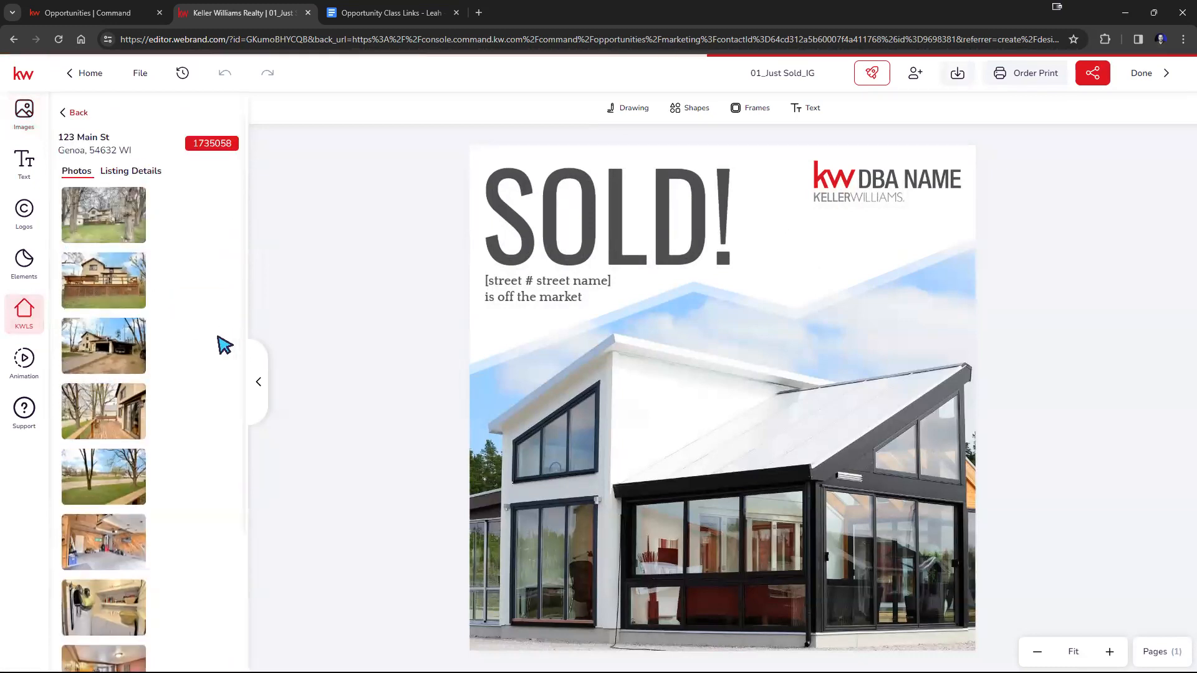
scroll(225, 345, down, 10)
scroll(225, 344, down, 4)
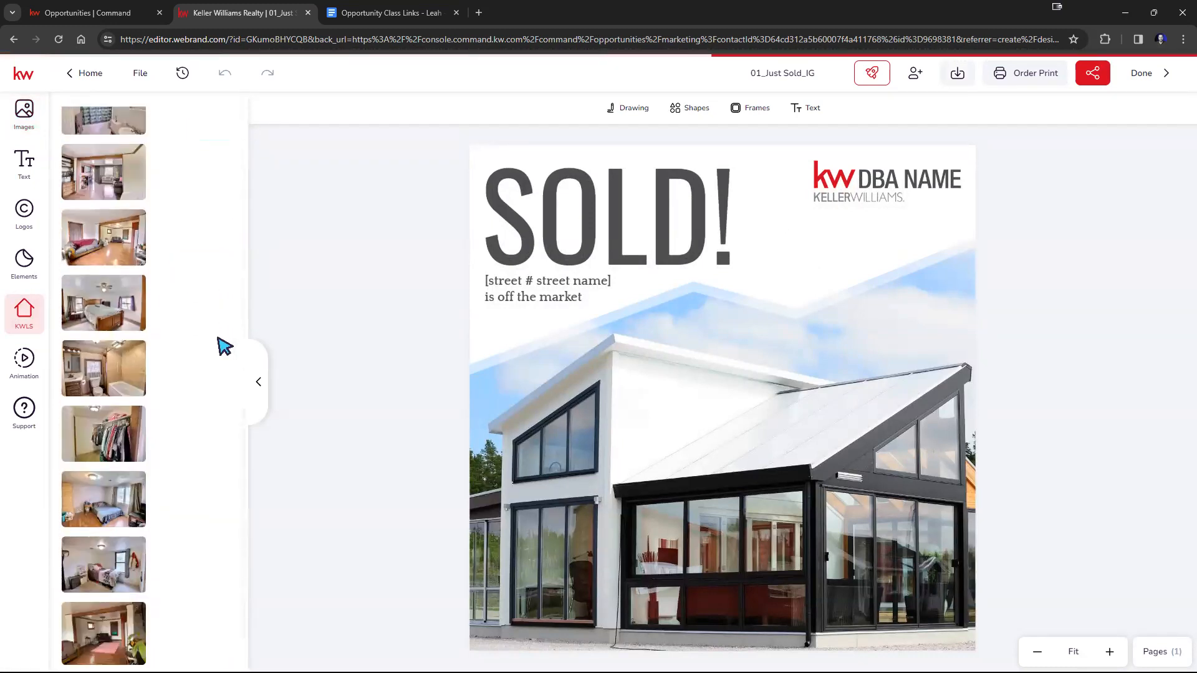
mouse_move(107, 627)
drag(107, 626, 669, 491)
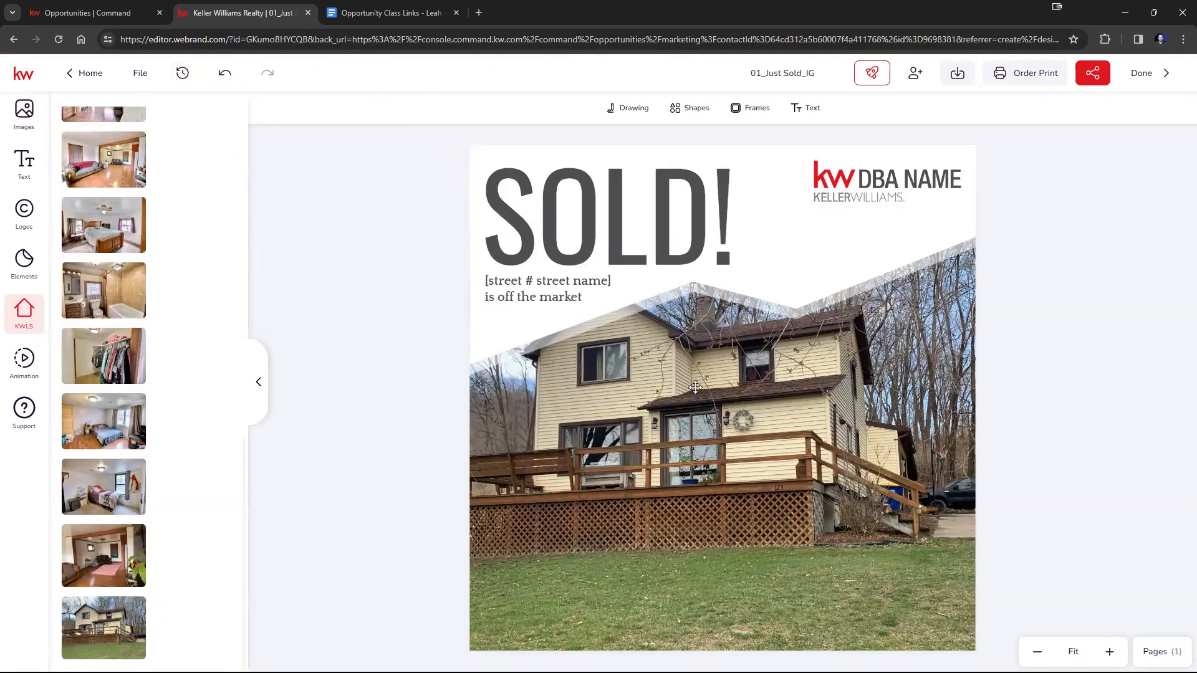
Enlarge and reposition the house photo within its frame so the house fills the area below the SOLD! heading.
double_click(754, 492)
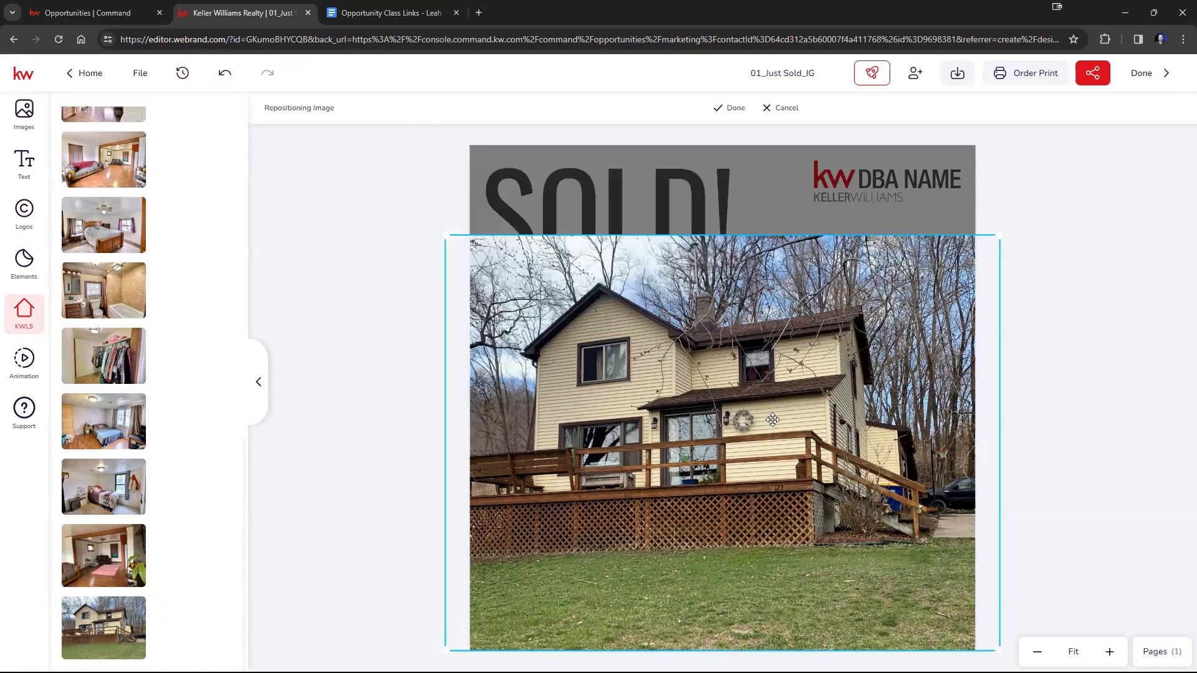
drag(777, 393, 774, 490)
drag(883, 457, 876, 440)
drag(992, 231, 1090, 189)
mouse_move(828, 307)
mouse_down()
mouse_move(813, 380)
mouse_move(820, 412)
mouse_move(842, 422)
mouse_up()
click(726, 109)
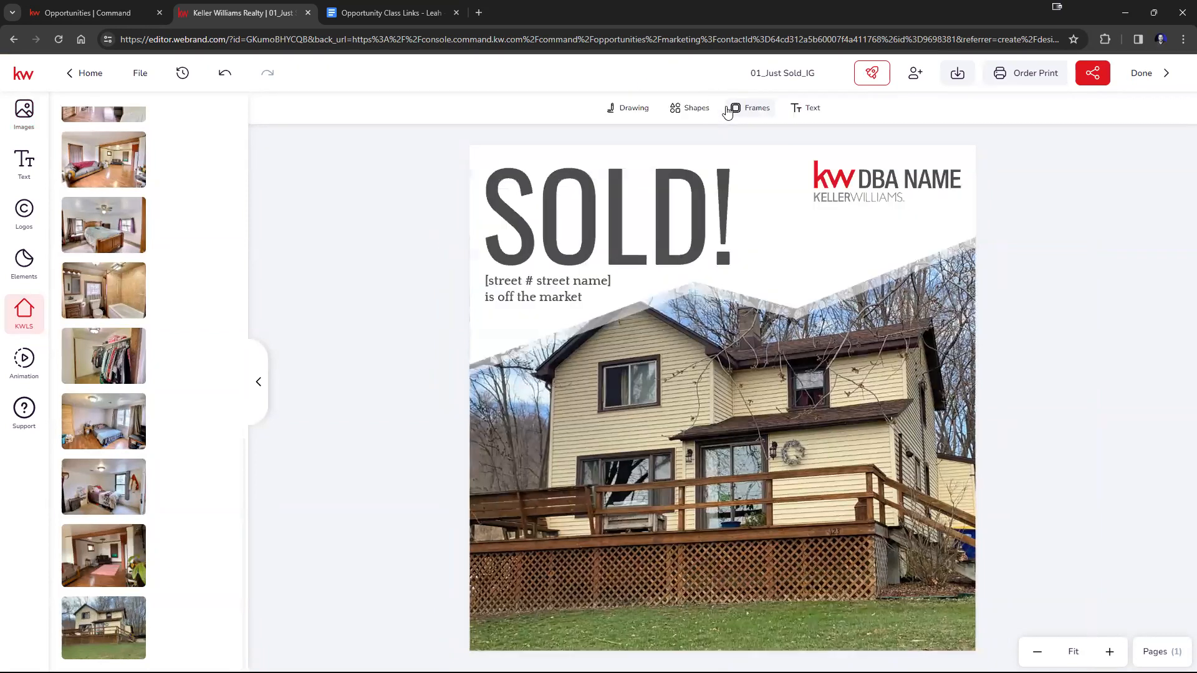
double_click(856, 473)
drag(1091, 236, 1154, 188)
drag(878, 223, 846, 407)
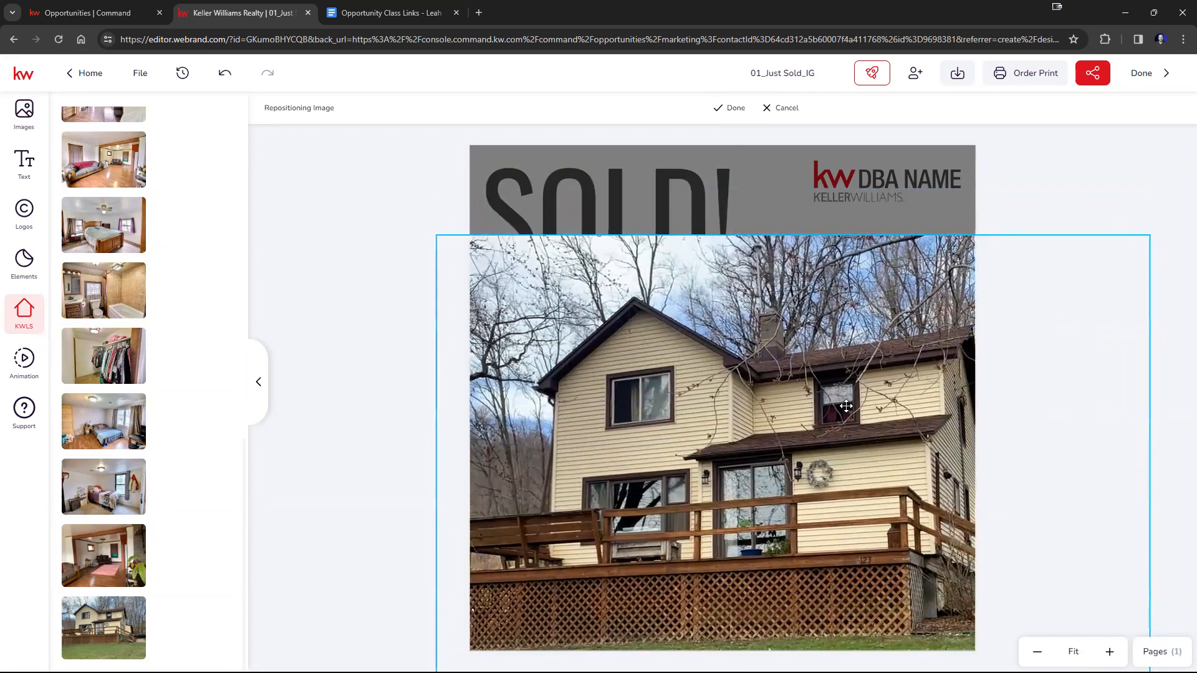
click(735, 108)
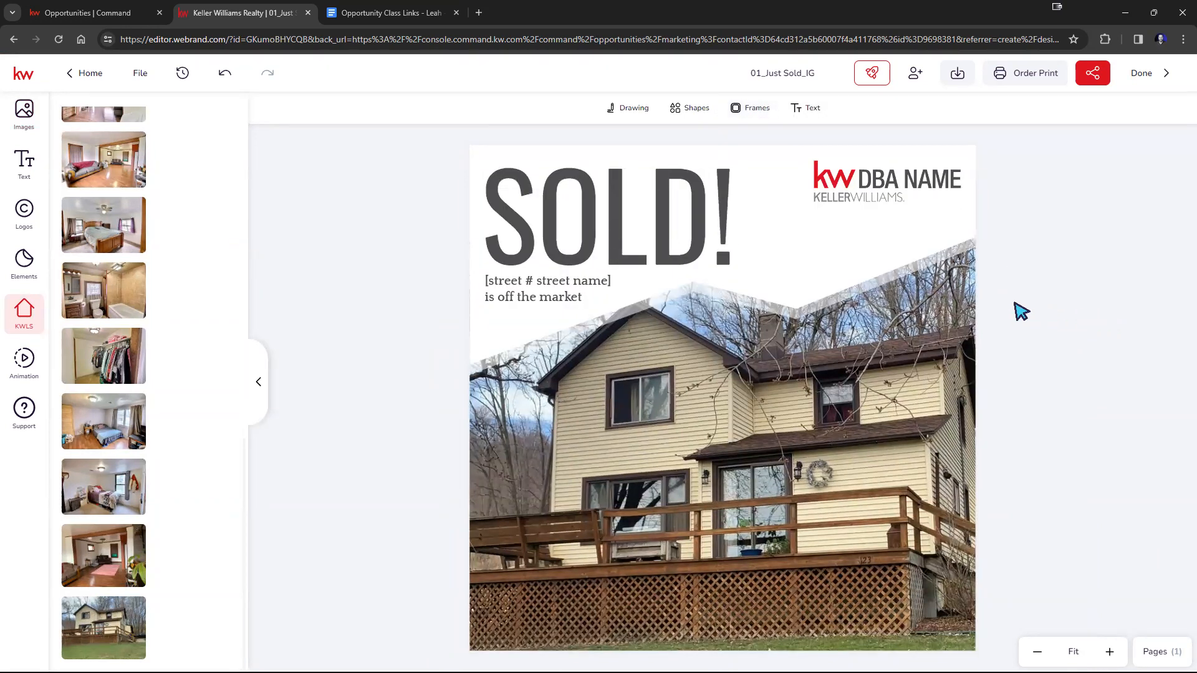
Save the 01_Just Sold_IG design, finish editing and browse the opportunity's marketing designs.
click(142, 77)
click(140, 110)
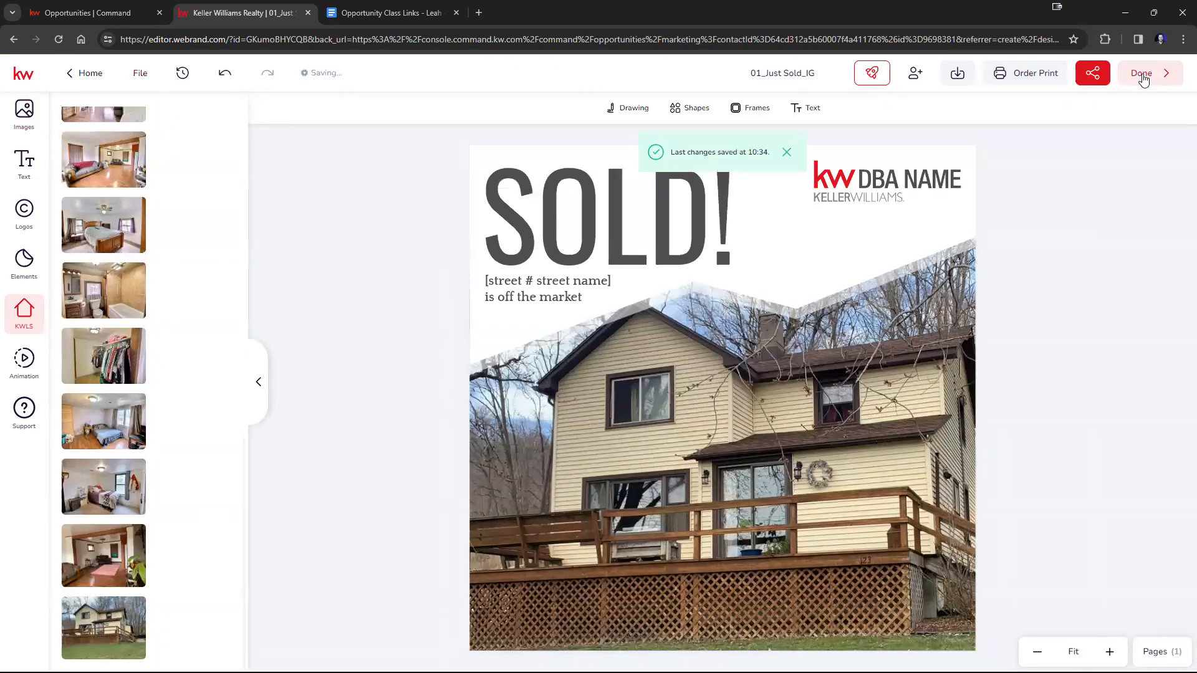
click(1146, 73)
click(668, 423)
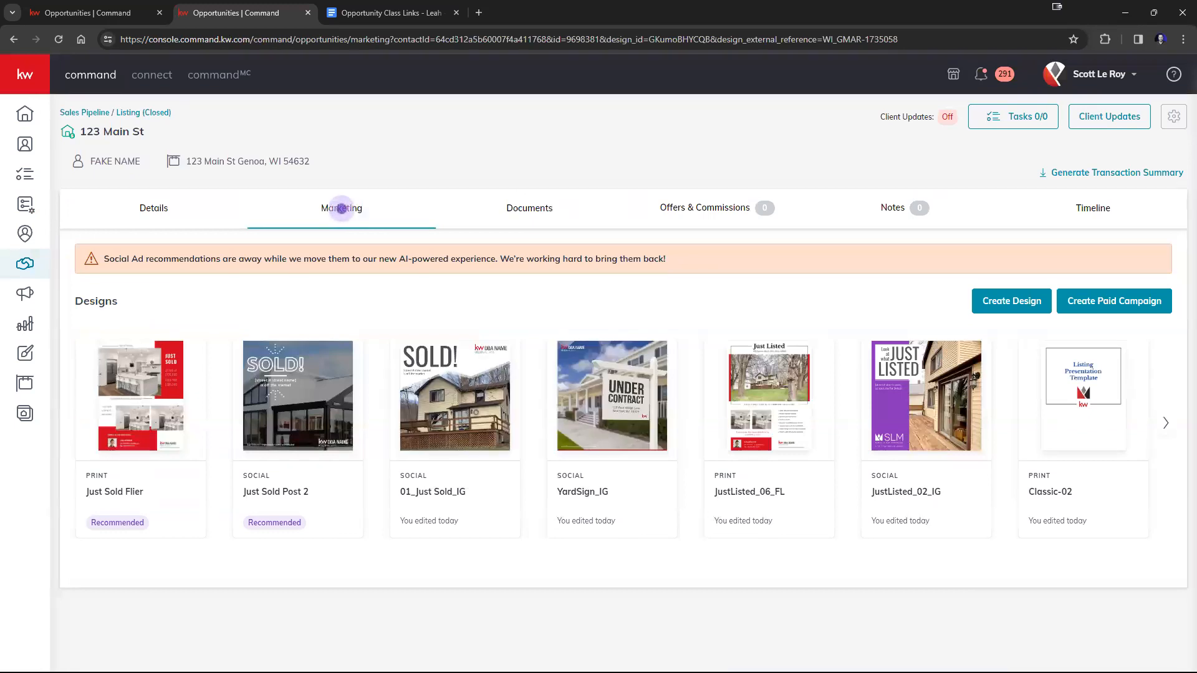
click(1165, 422)
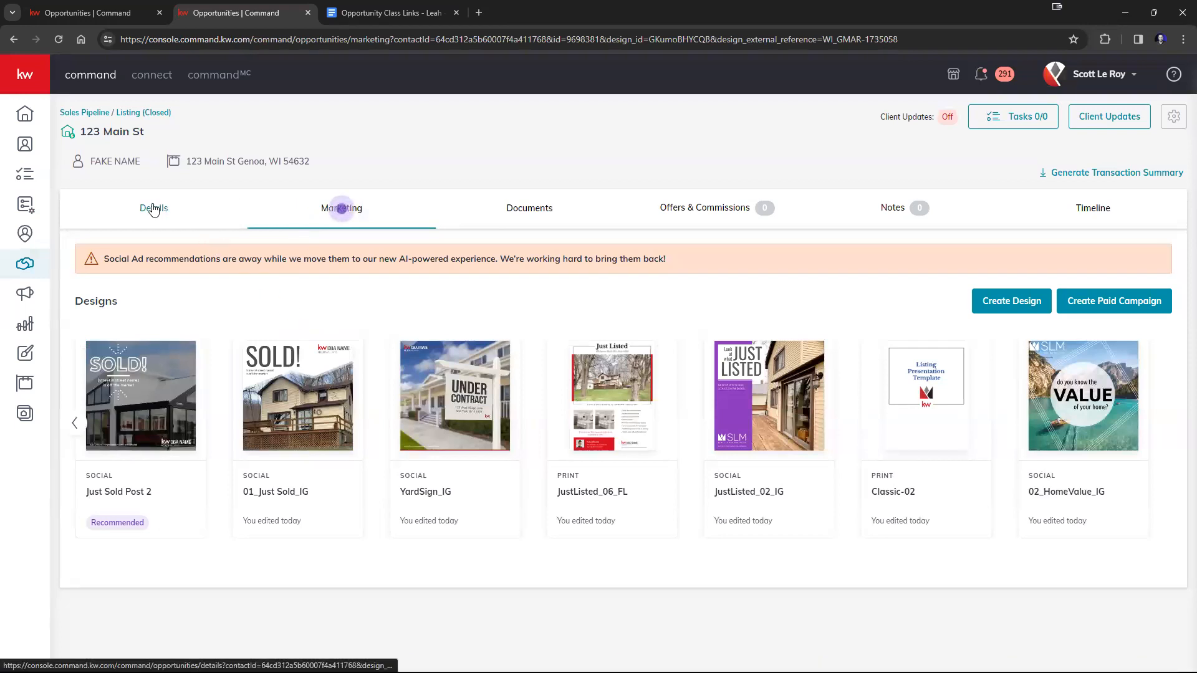
Move the closed Genoa listing back to the Cultivate phase and place it in the Watch stage.
click(126, 116)
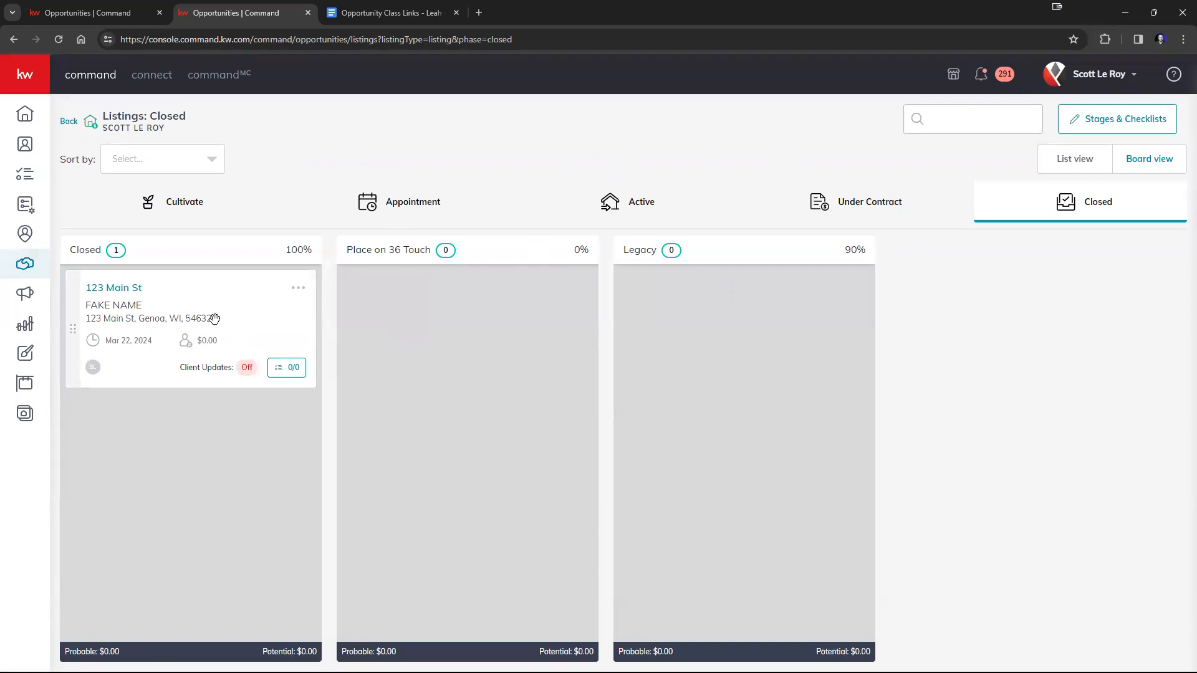
drag(242, 330, 152, 204)
drag(153, 199, 153, 198)
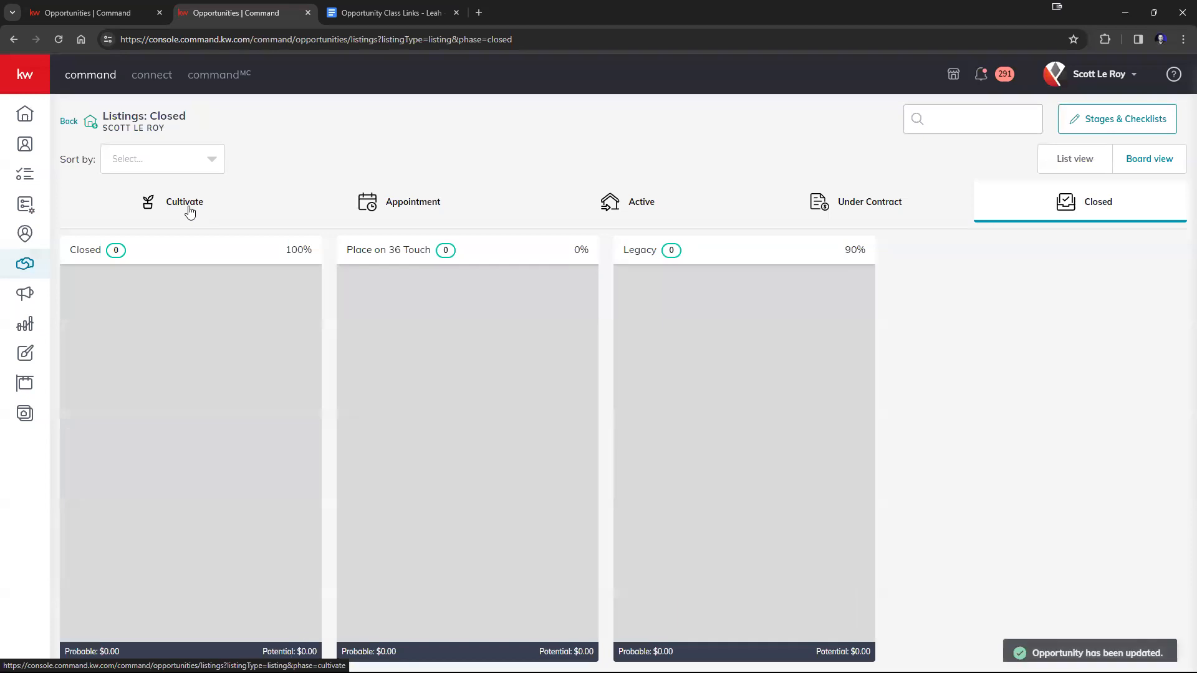
click(190, 213)
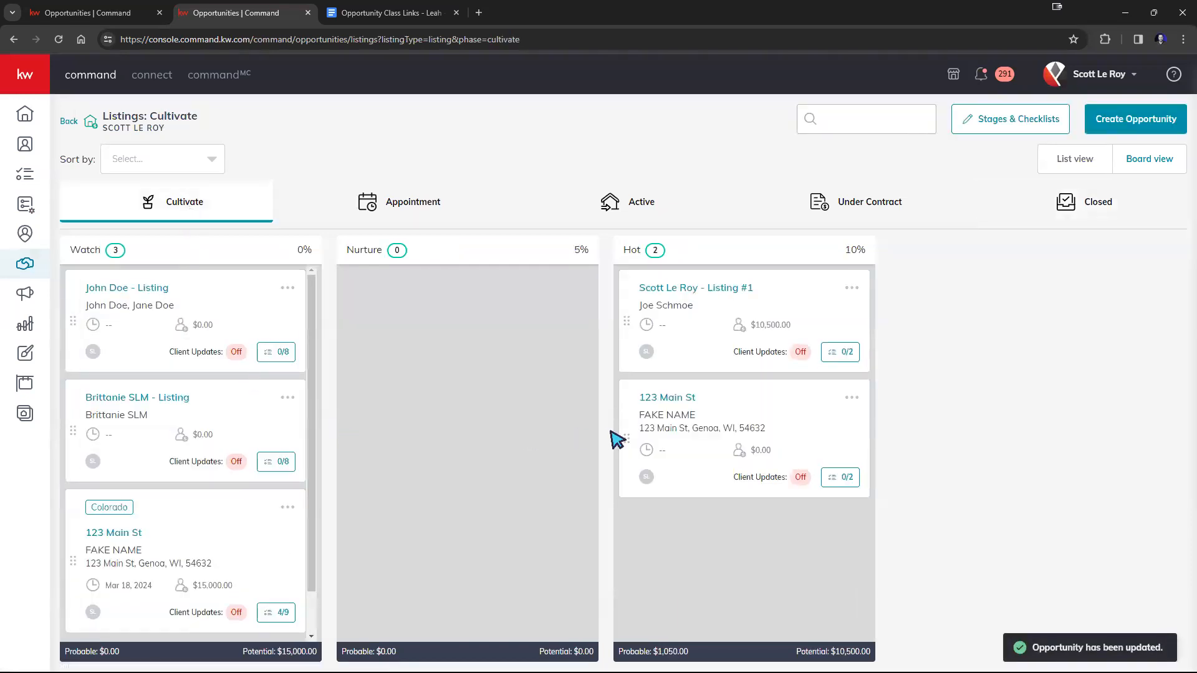
drag(739, 409, 75, 474)
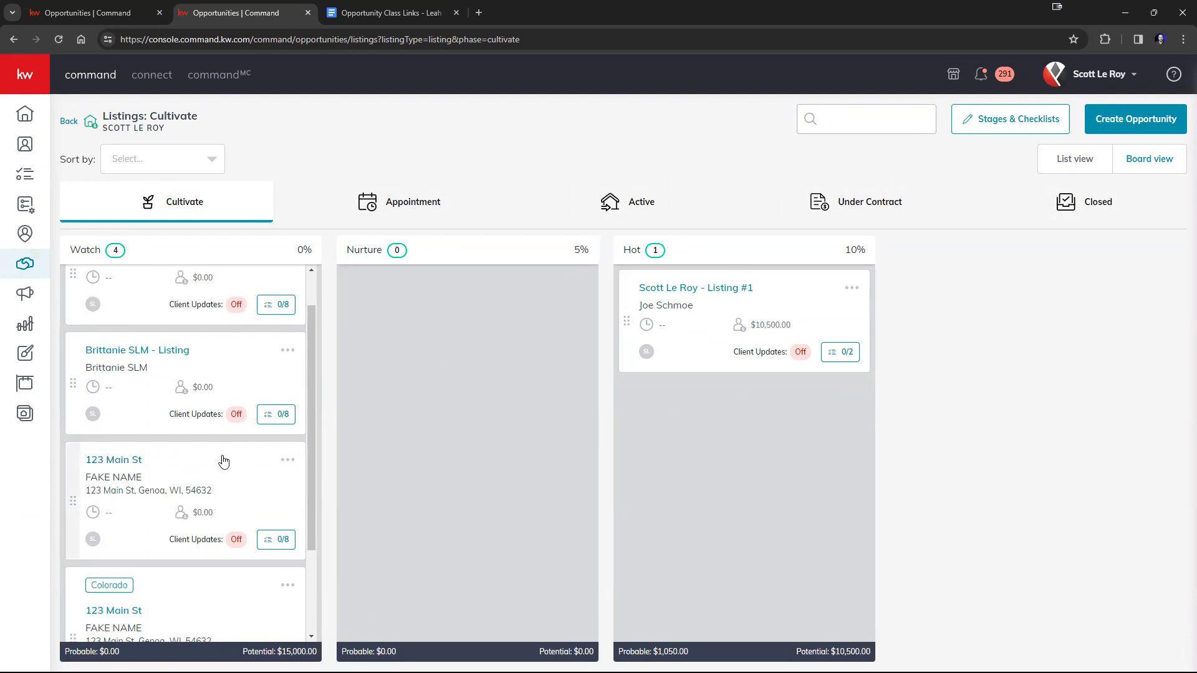
Move the Genoa listing without the Colorado tag from Watch to the Nurture stage and back to Watch.
drag(214, 475, 190, 274)
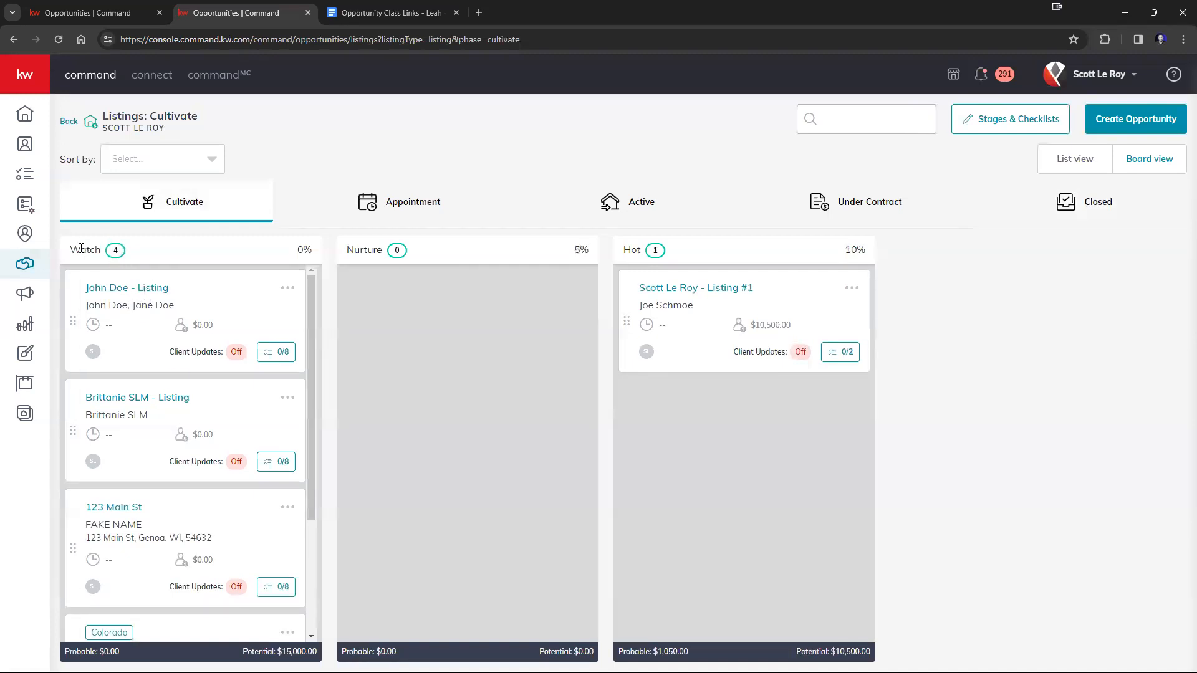
drag(72, 248, 137, 243)
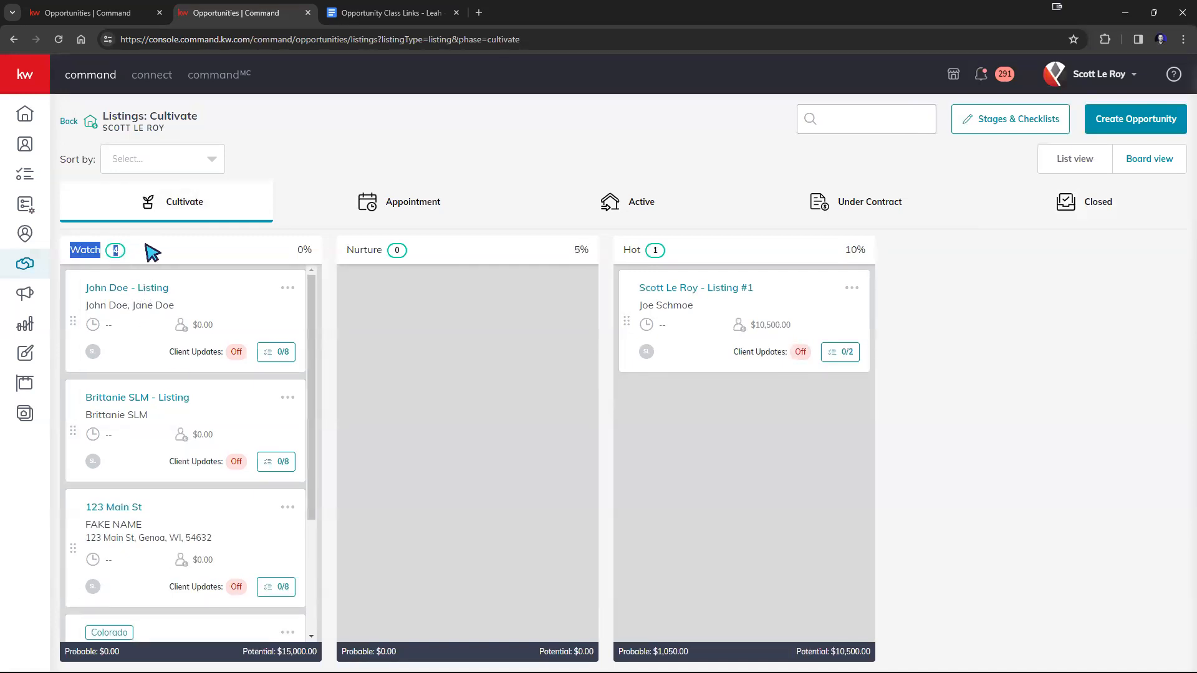
click(146, 245)
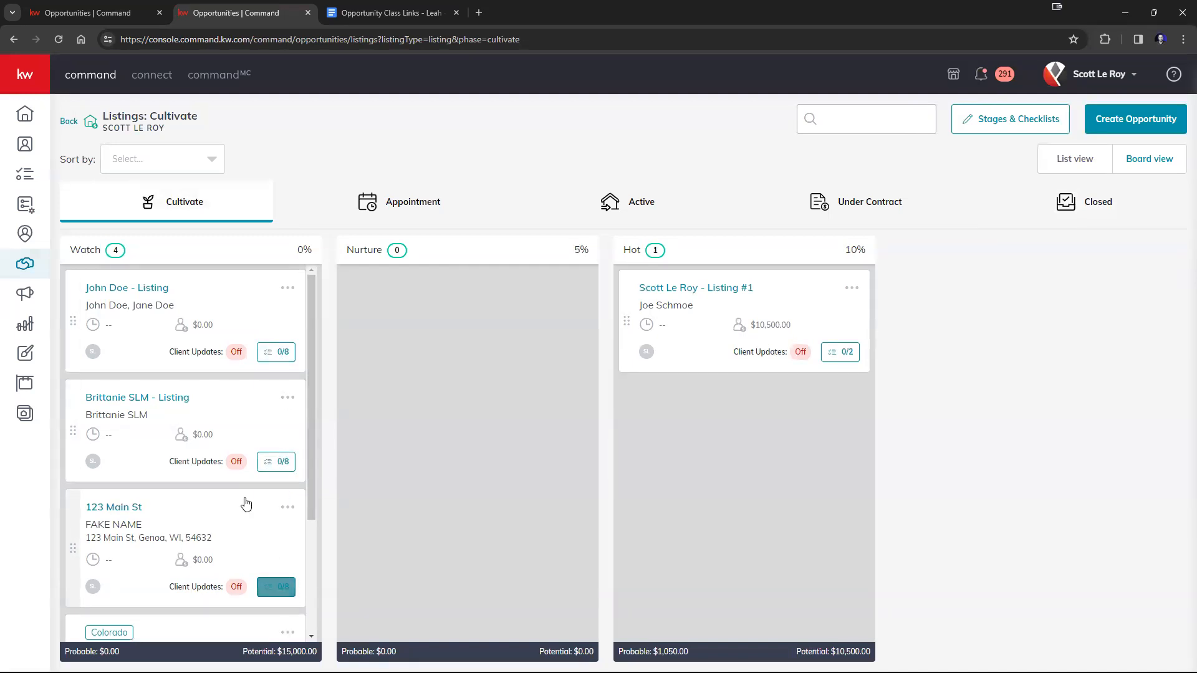
drag(200, 534, 462, 419)
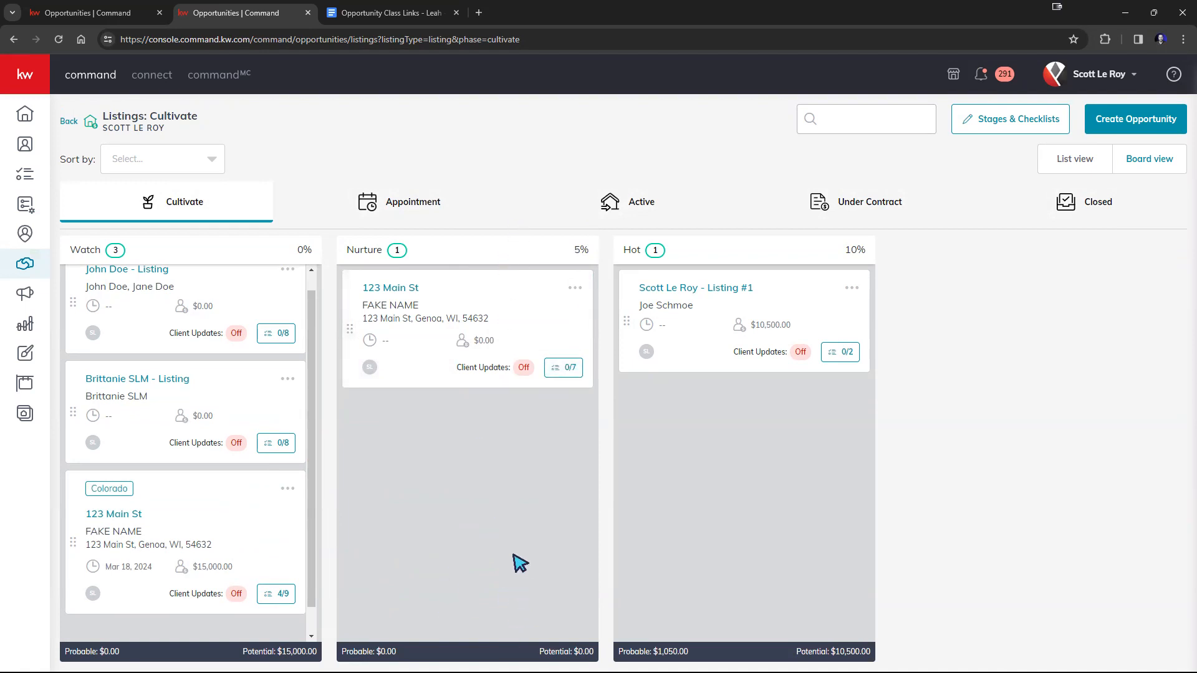
drag(527, 323, 319, 336)
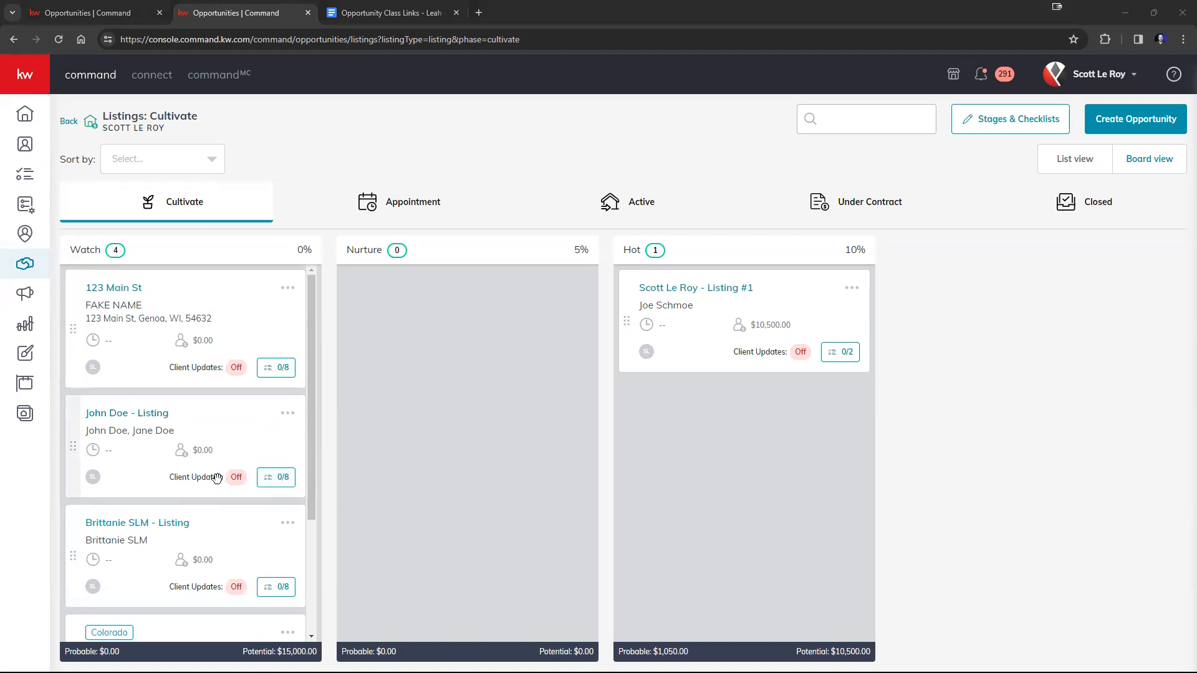
Add a task named Extra Task to the second Watch listing's checklist, in the Cultivate phase and Watch stage.
click(285, 483)
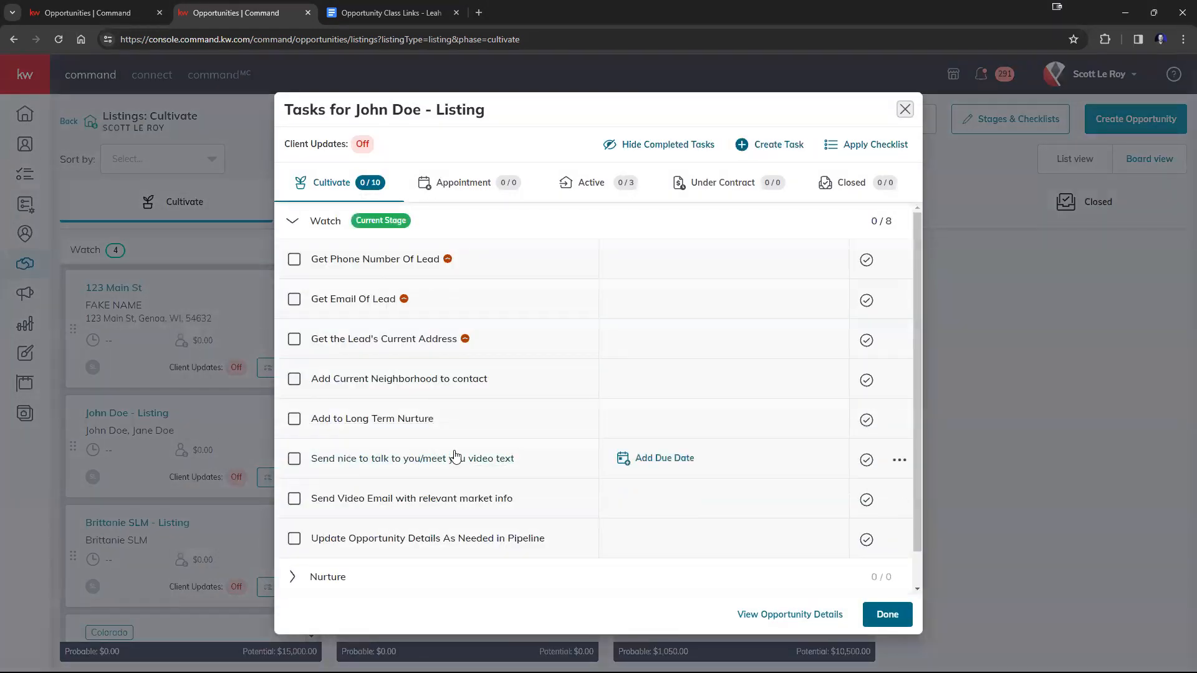
scroll(456, 458, down, 1)
scroll(455, 461, up, 1)
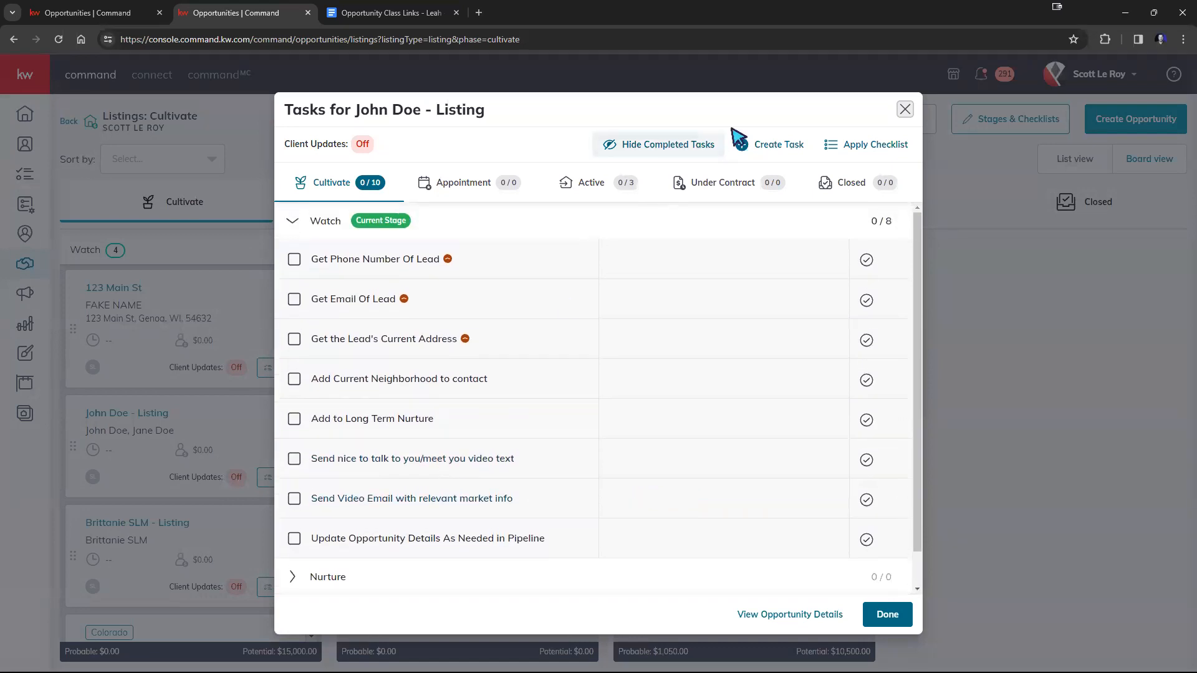
click(786, 149)
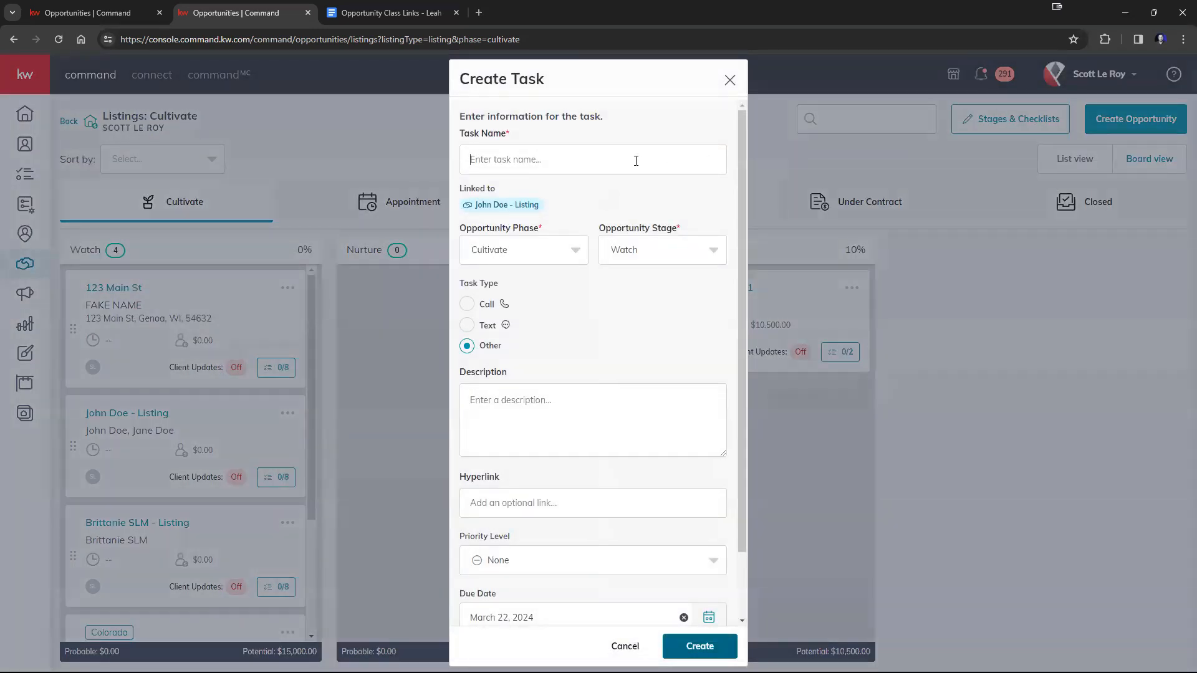
text(Extra Task)
click(699, 646)
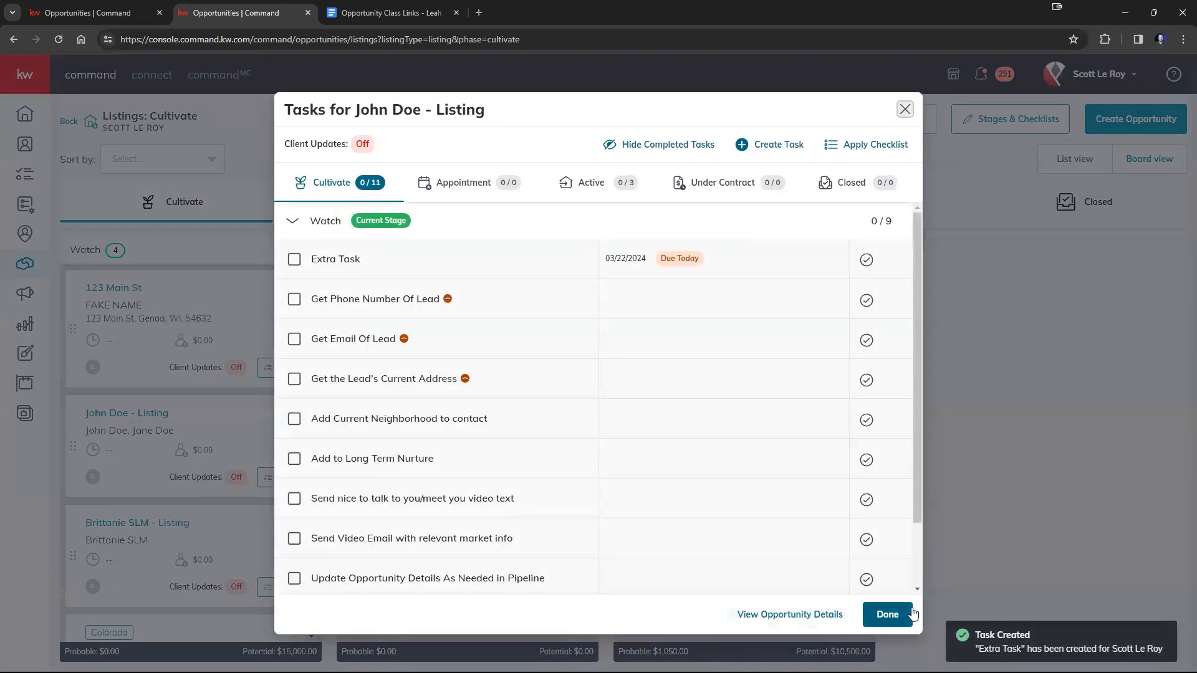
click(888, 615)
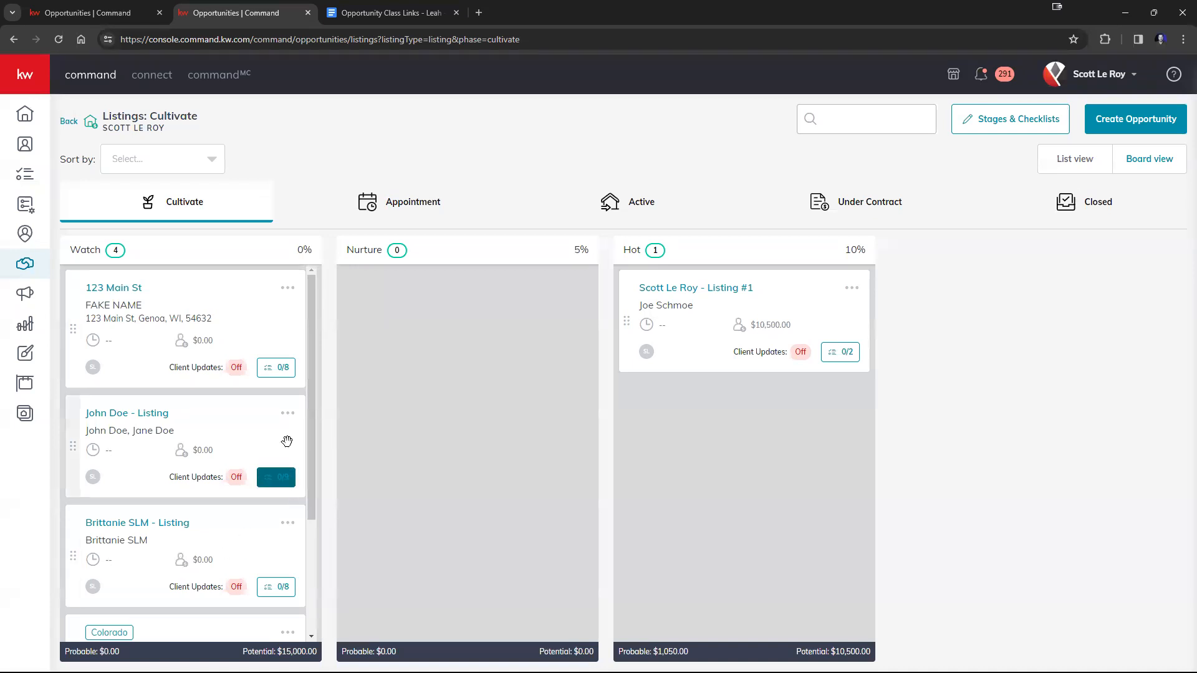
click(288, 478)
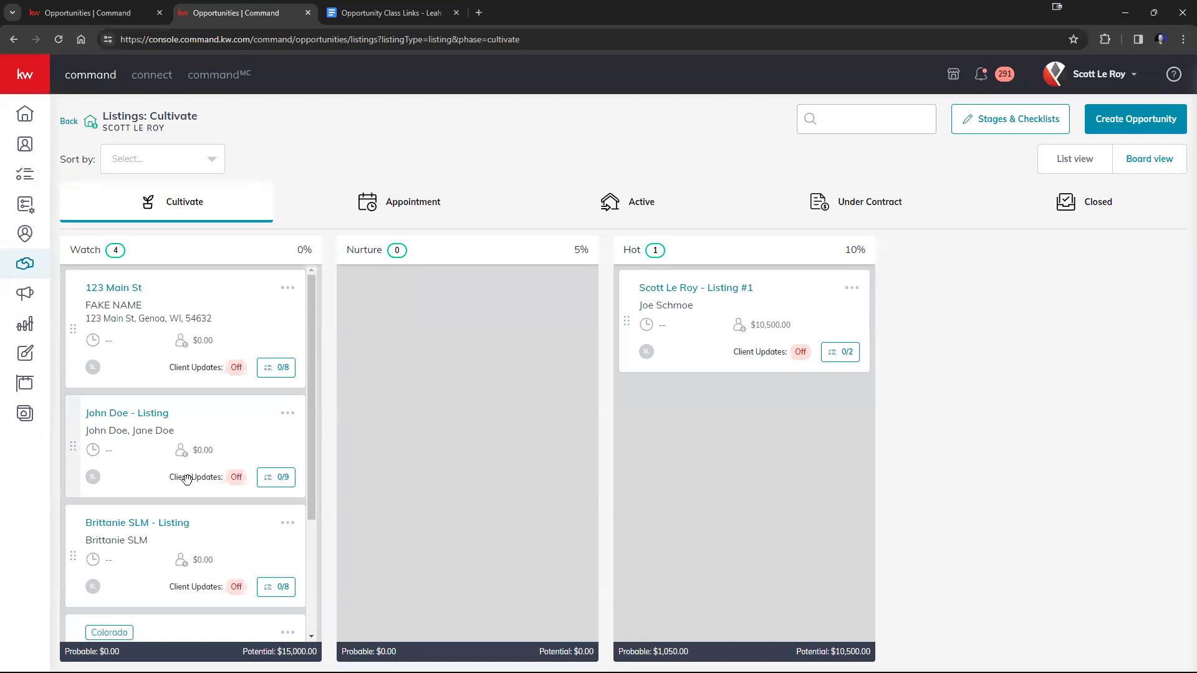
Mark the Get Phone Number Of Lead and Get Email Of Lead tasks complete for the first listing in the Watch stage.
click(276, 369)
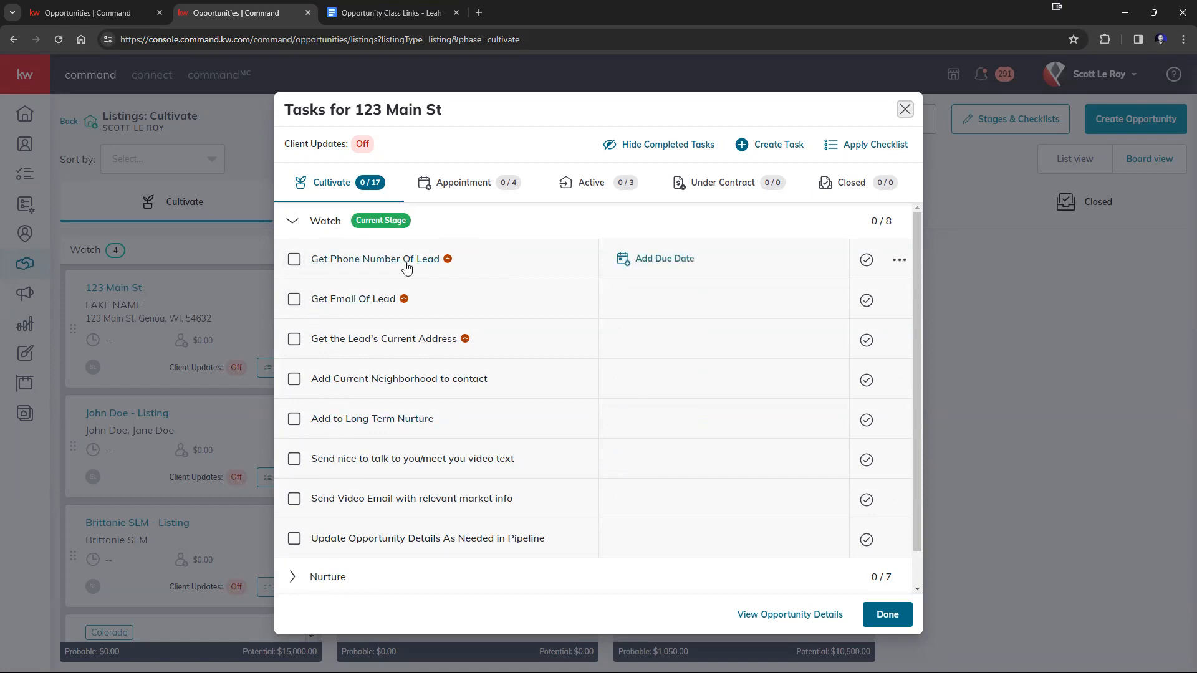
click(294, 261)
click(294, 301)
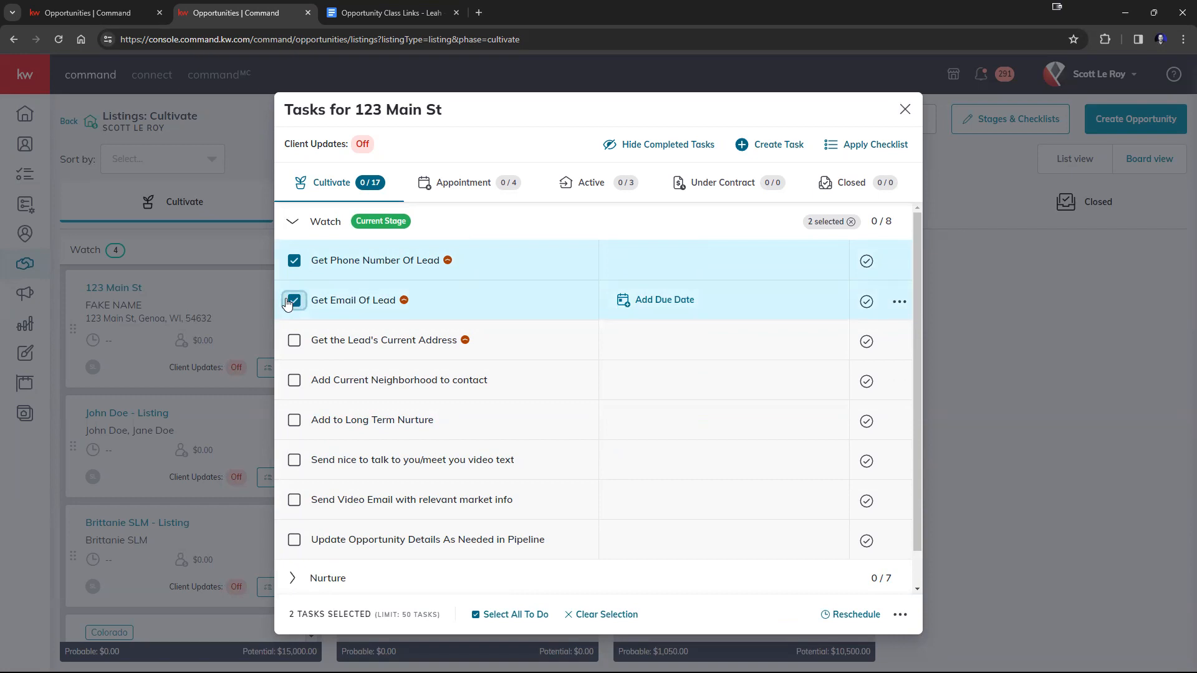
click(865, 262)
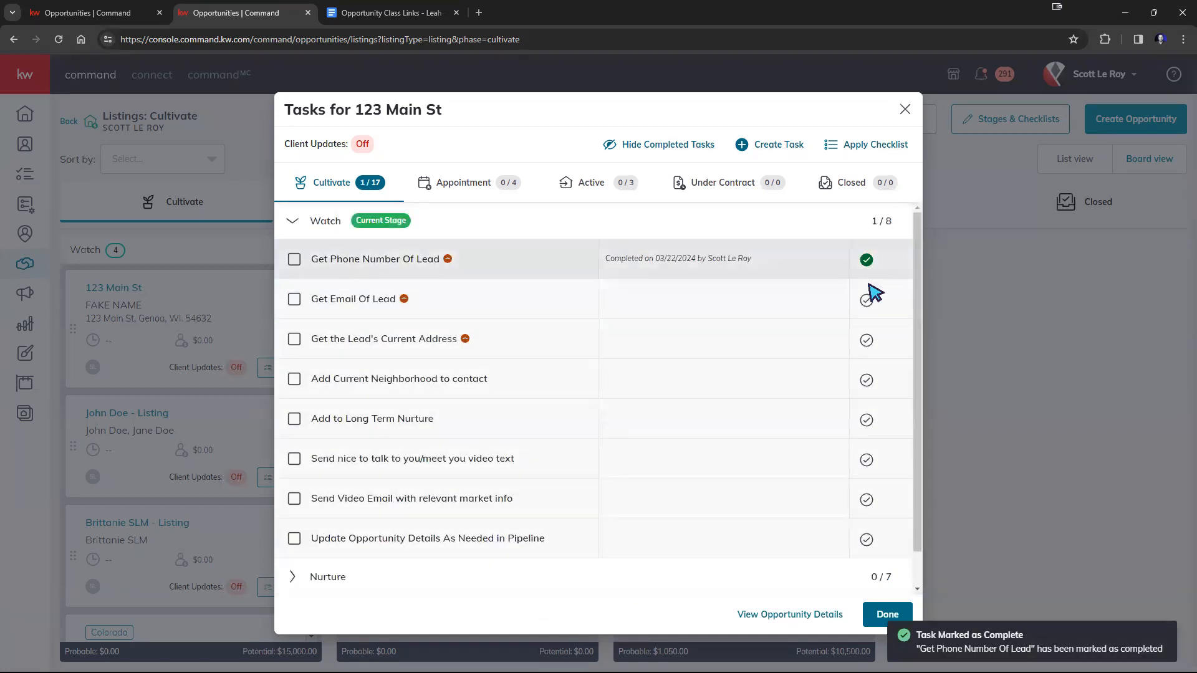
click(867, 301)
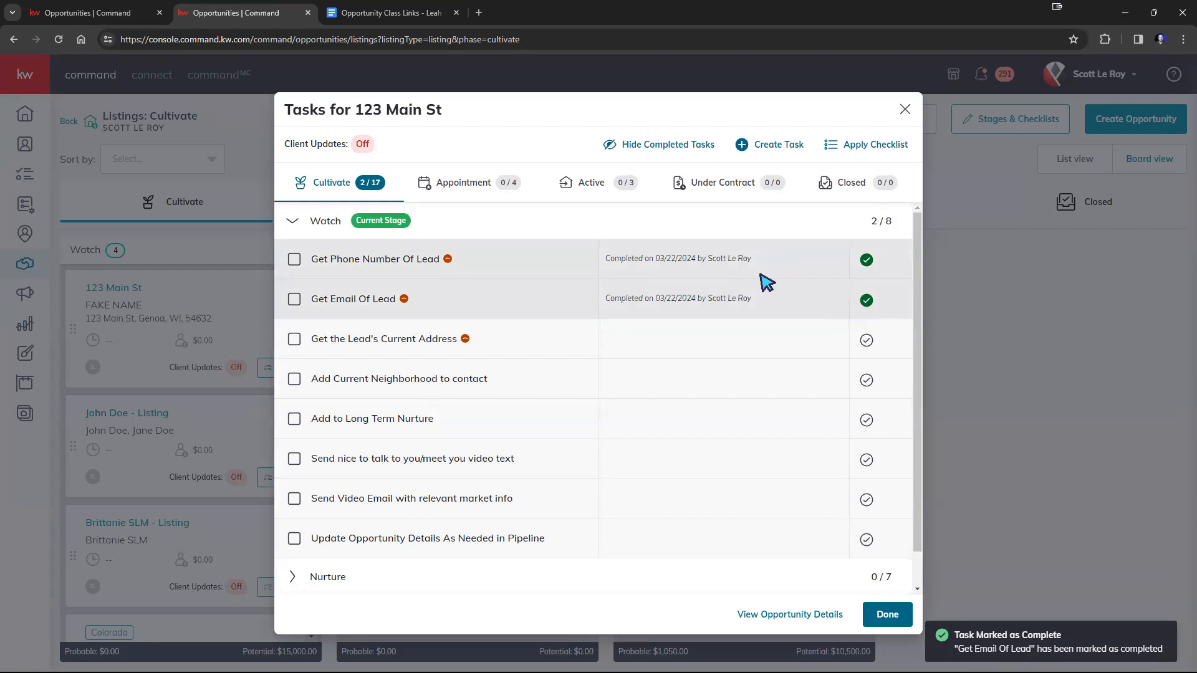
drag(752, 259, 605, 260)
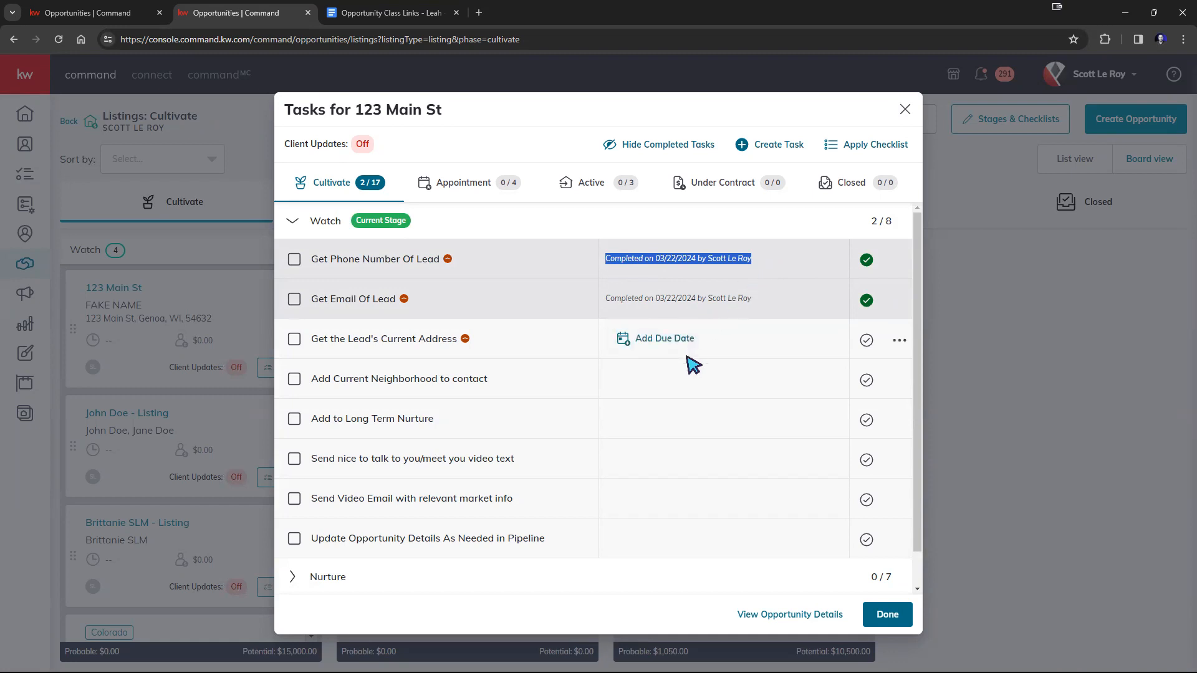
Examine the due date options for the Get the Lead's Current Address task and close them without applying a date.
click(676, 345)
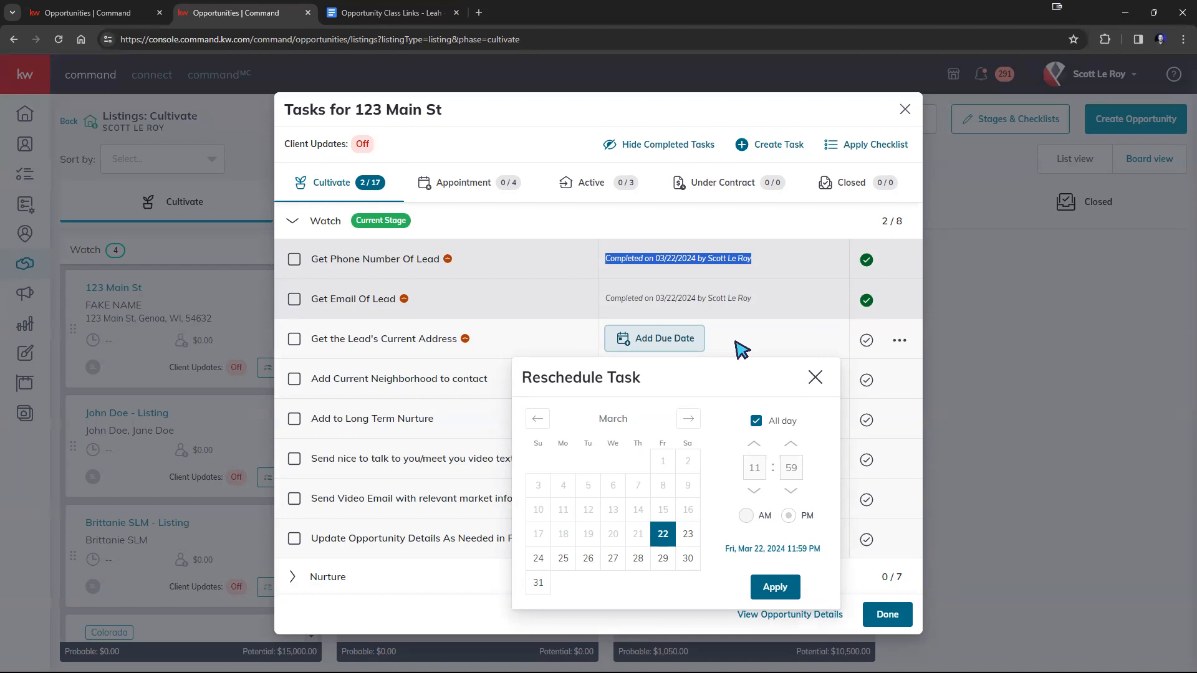
click(815, 377)
scroll(617, 436, down, 1)
scroll(622, 436, up, 1)
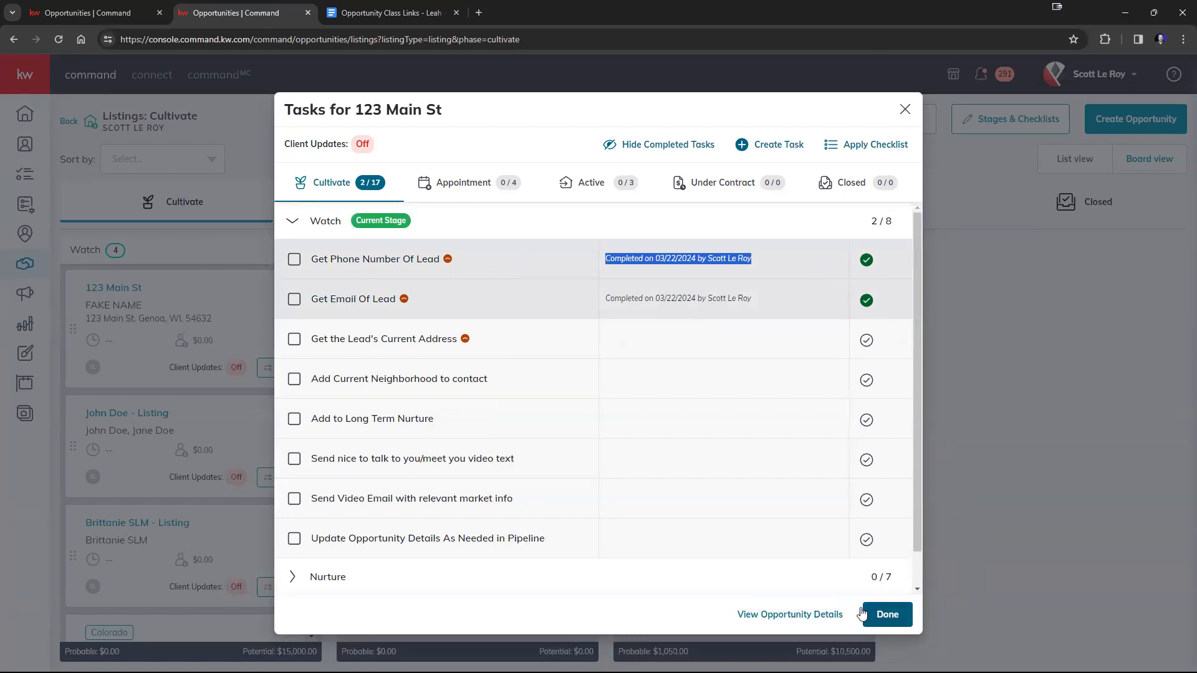
Finish the listing's checklist and move that listing from the Watch stage to Nurture.
click(907, 618)
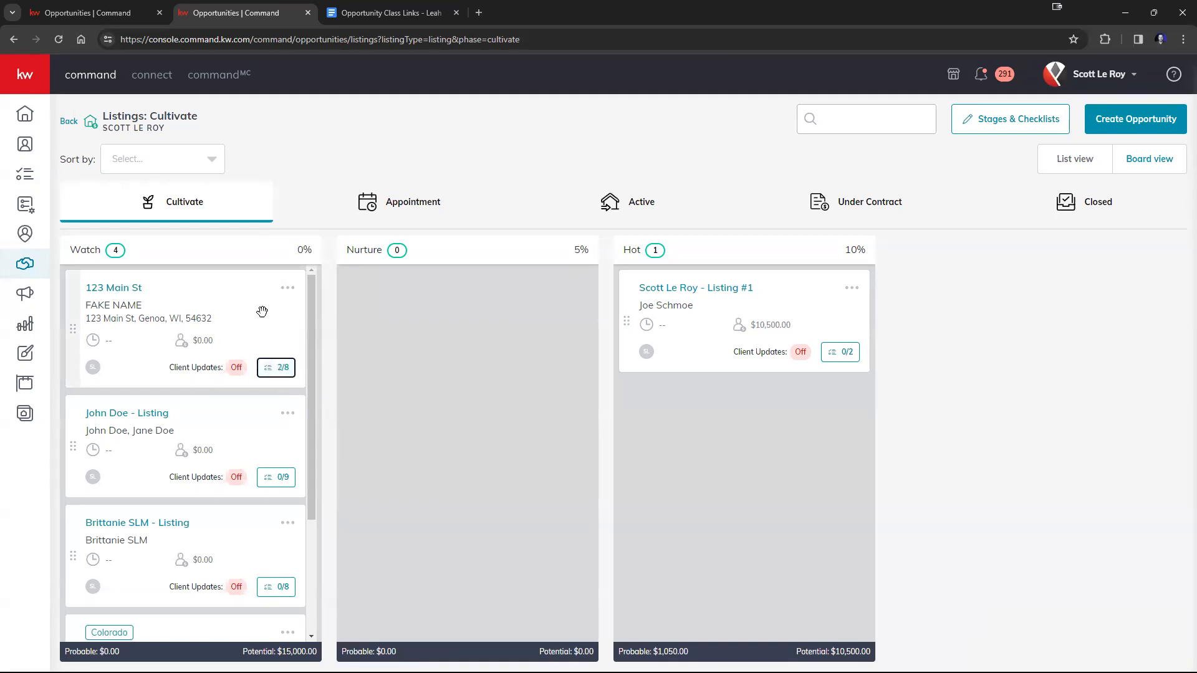
drag(258, 313, 564, 312)
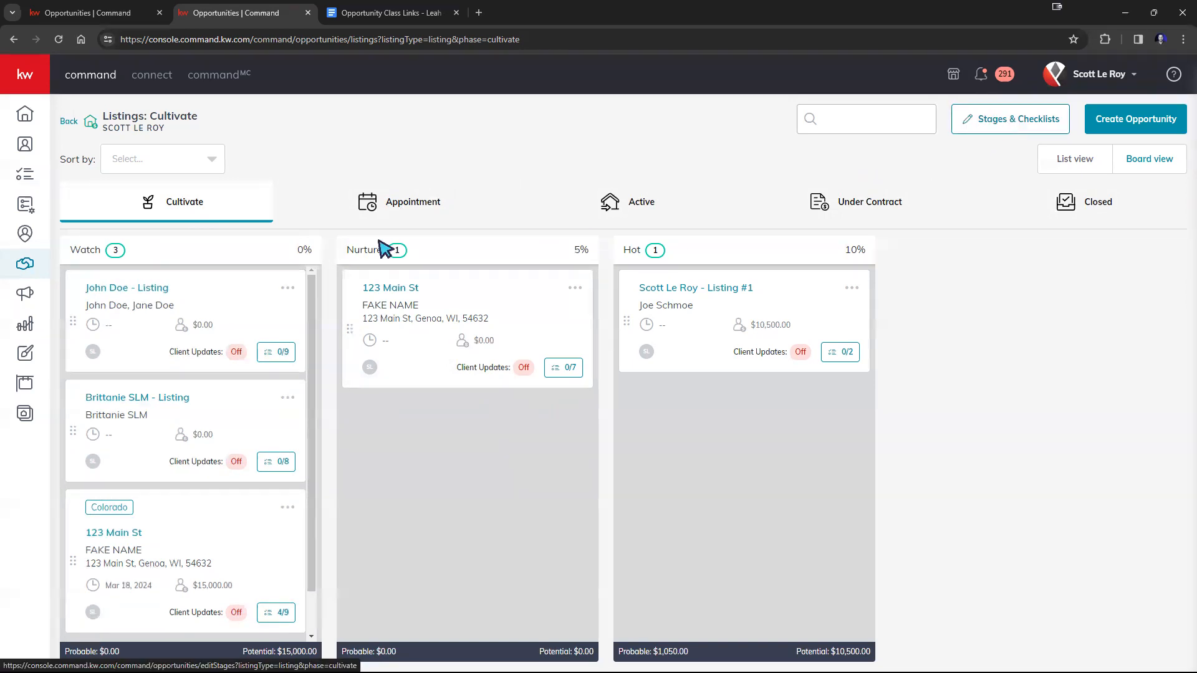
Add a stage named Almost Hot to the Cultivate phase and place it before the Hot stage.
click(344, 209)
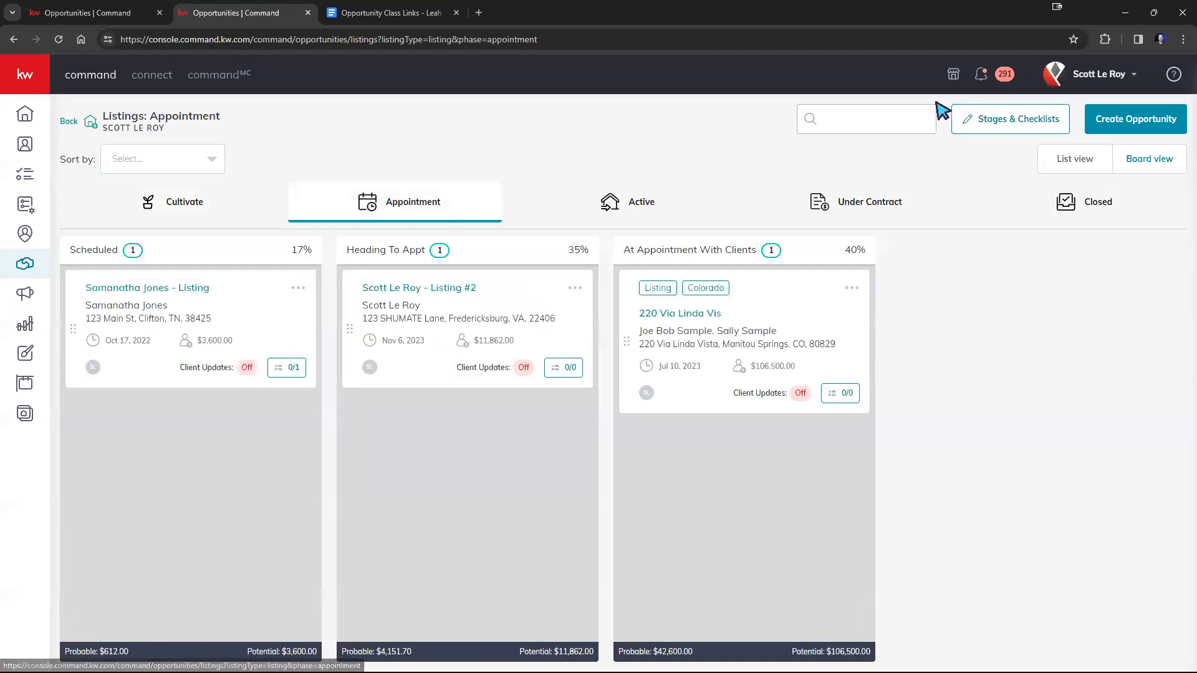
click(190, 219)
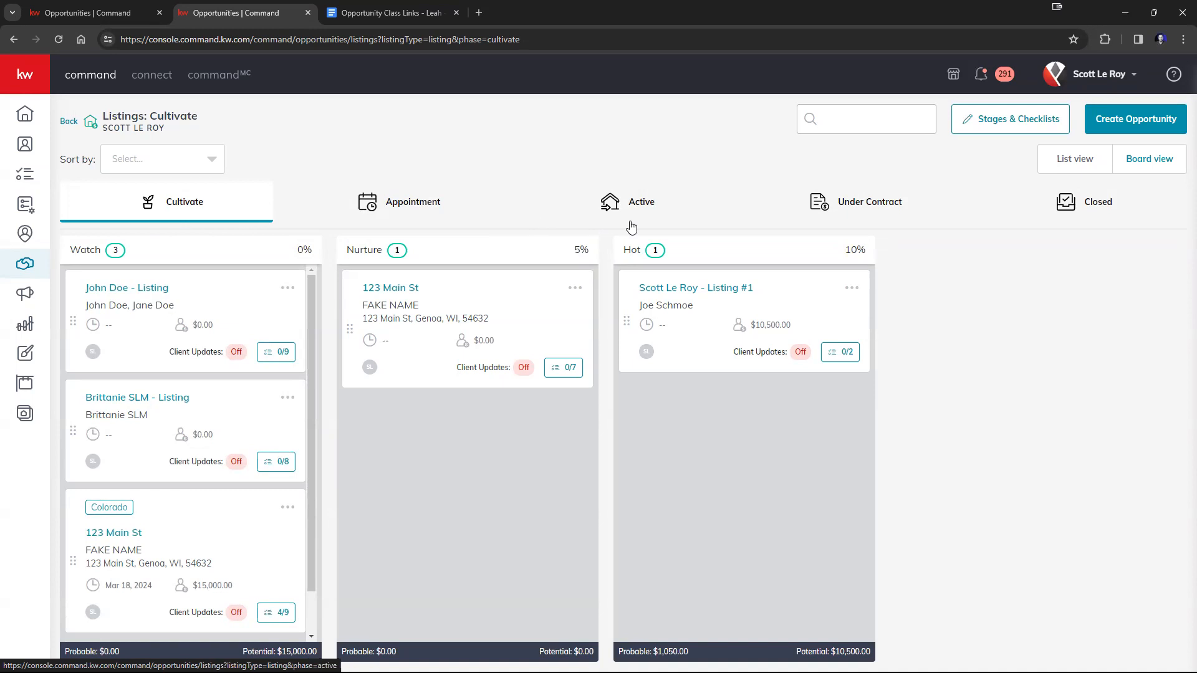
click(986, 127)
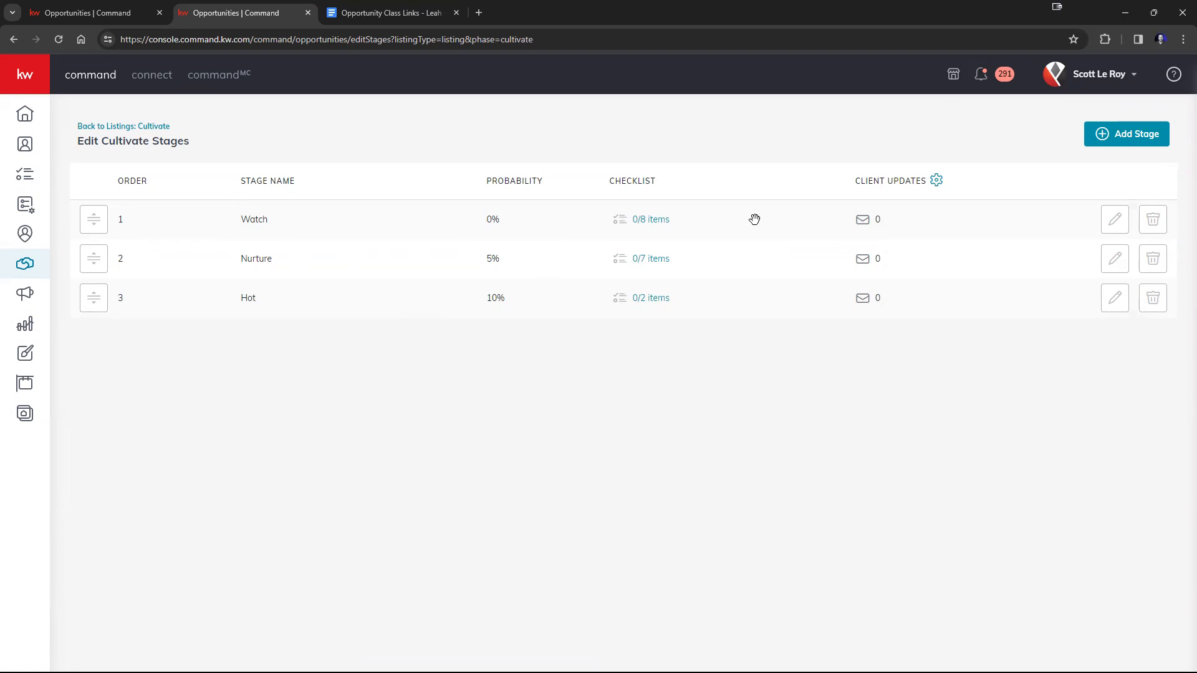
click(1148, 133)
click(425, 275)
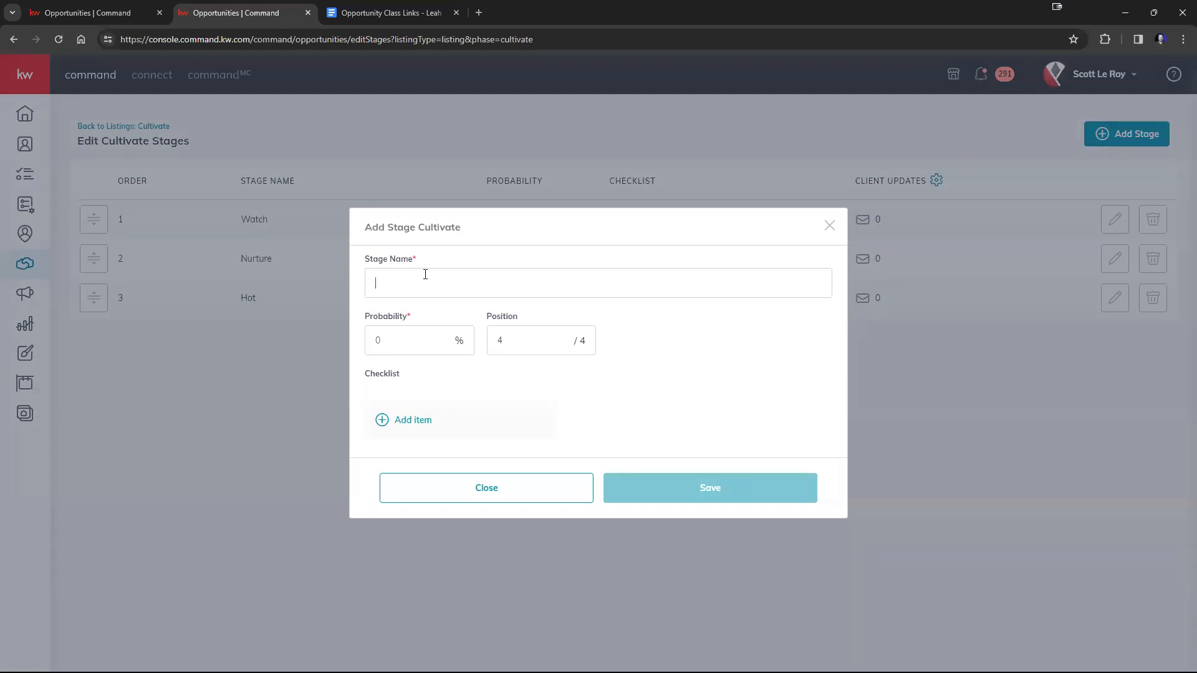
text(Almost Hot)
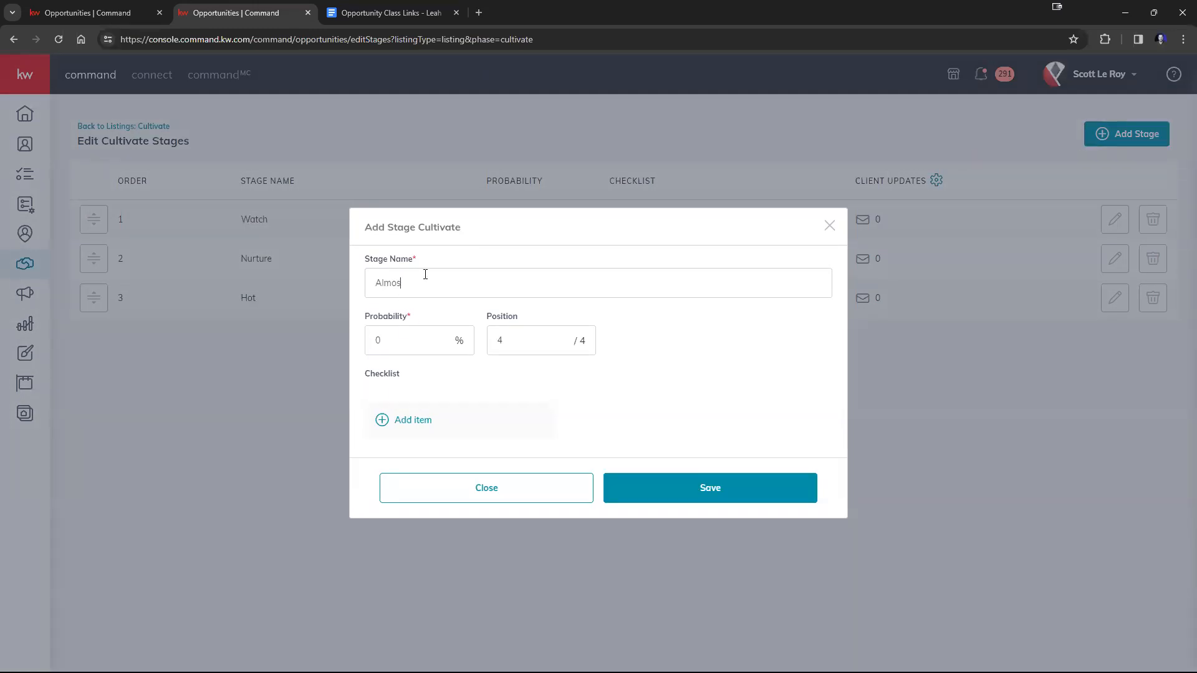
click(659, 496)
drag(103, 346, 100, 298)
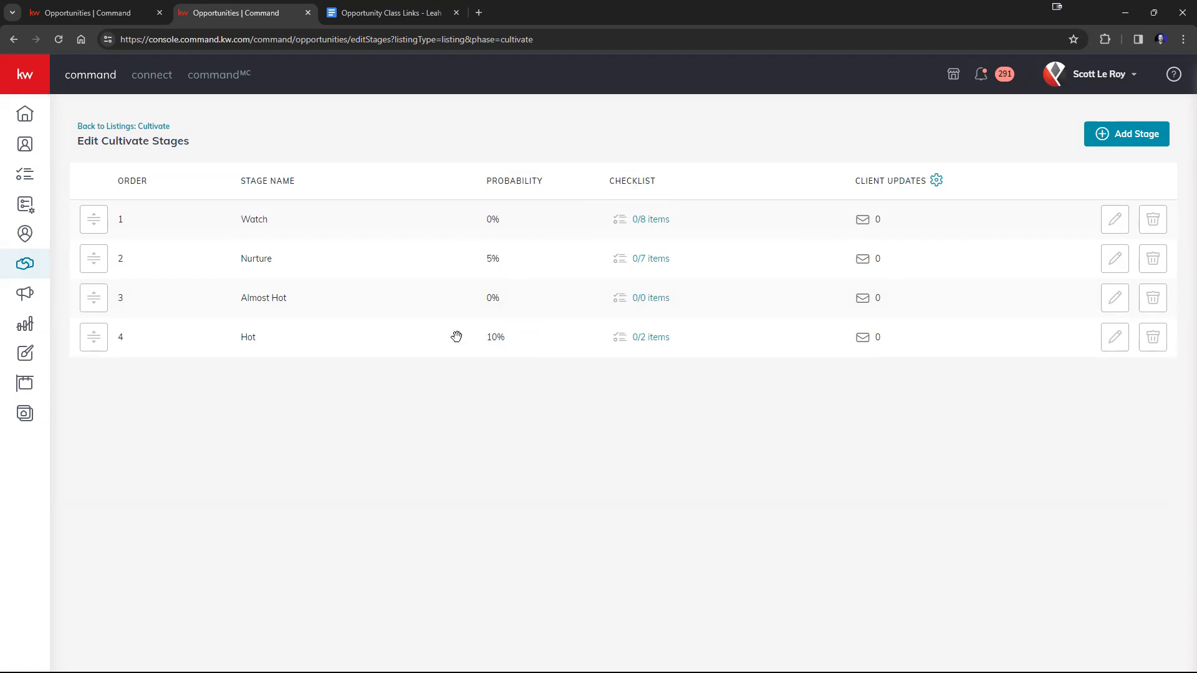
Review the editable name and probability of the Almost Hot stage without changing them.
click(1116, 300)
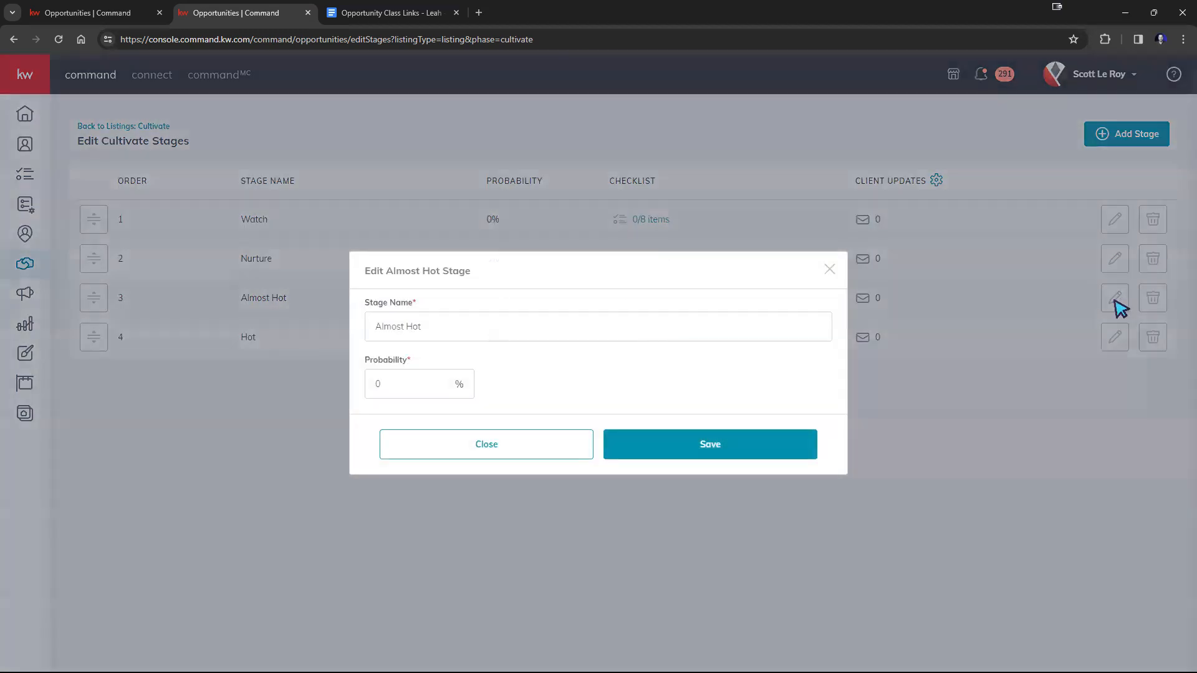
drag(436, 324, 369, 326)
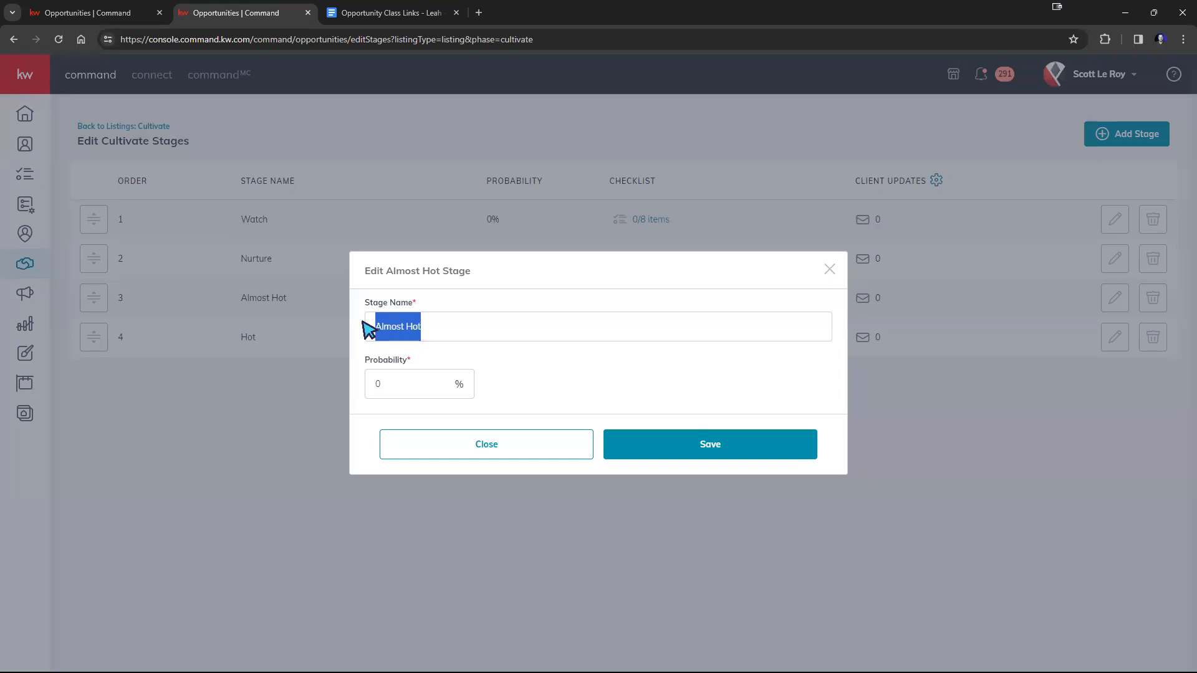
key(Tab)
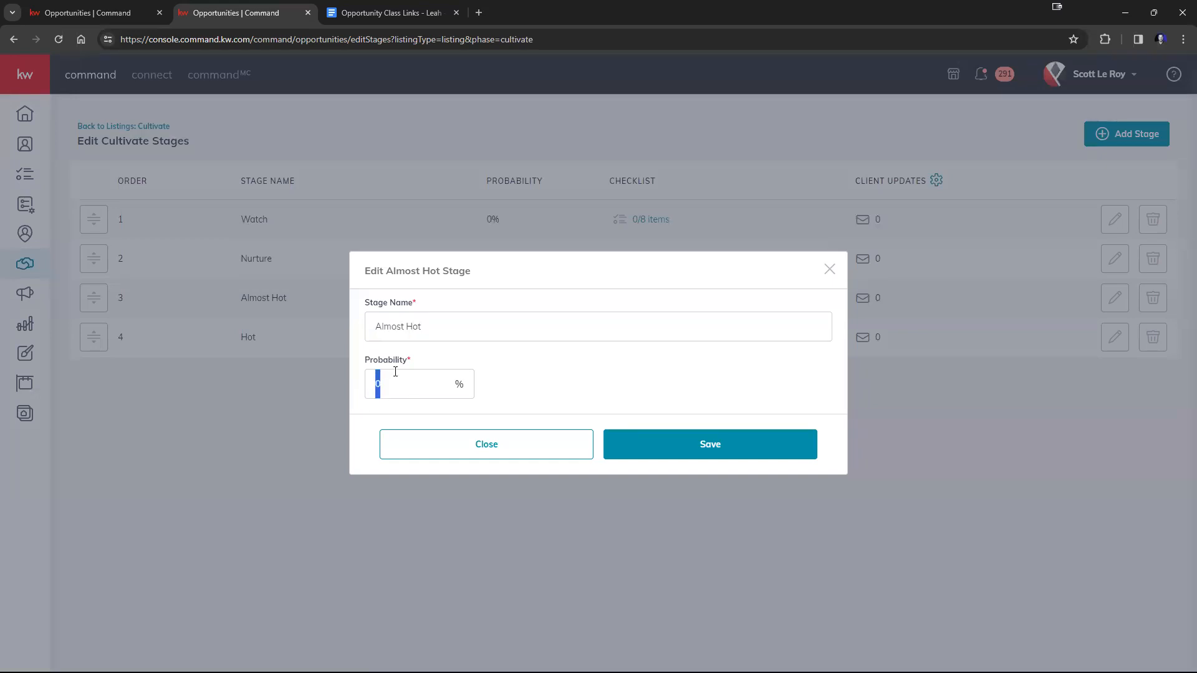
click(829, 272)
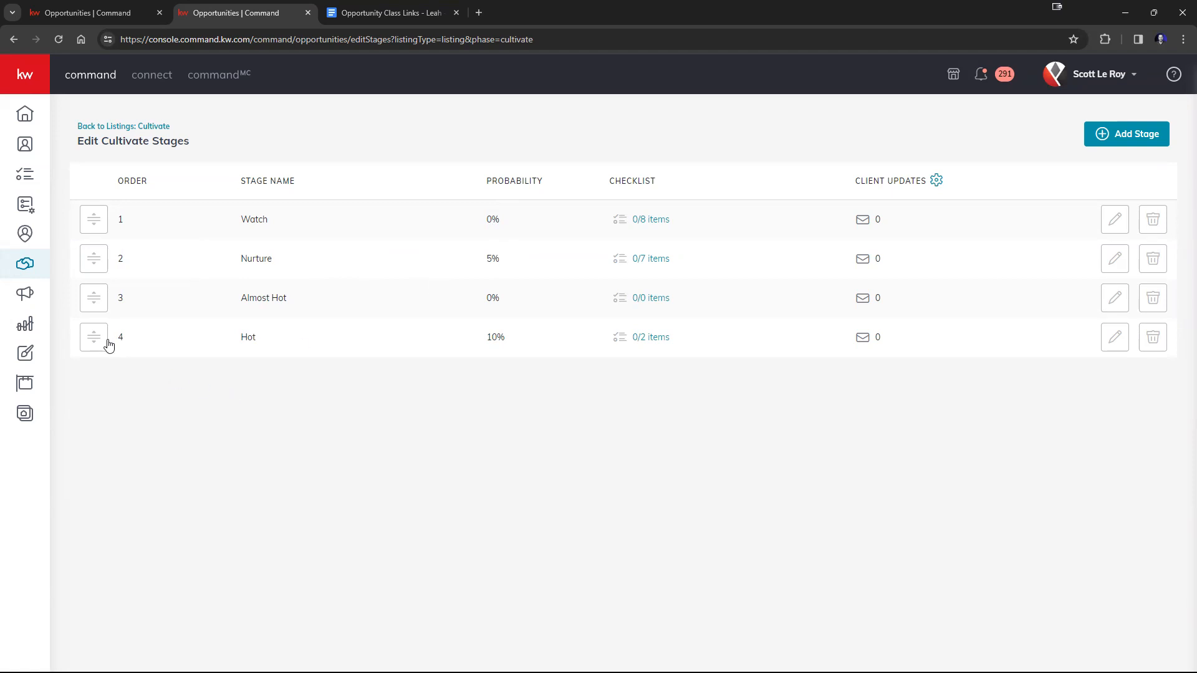
Move the Hot stage ahead of Almost Hot and delete the Almost Hot stage.
drag(98, 339, 83, 287)
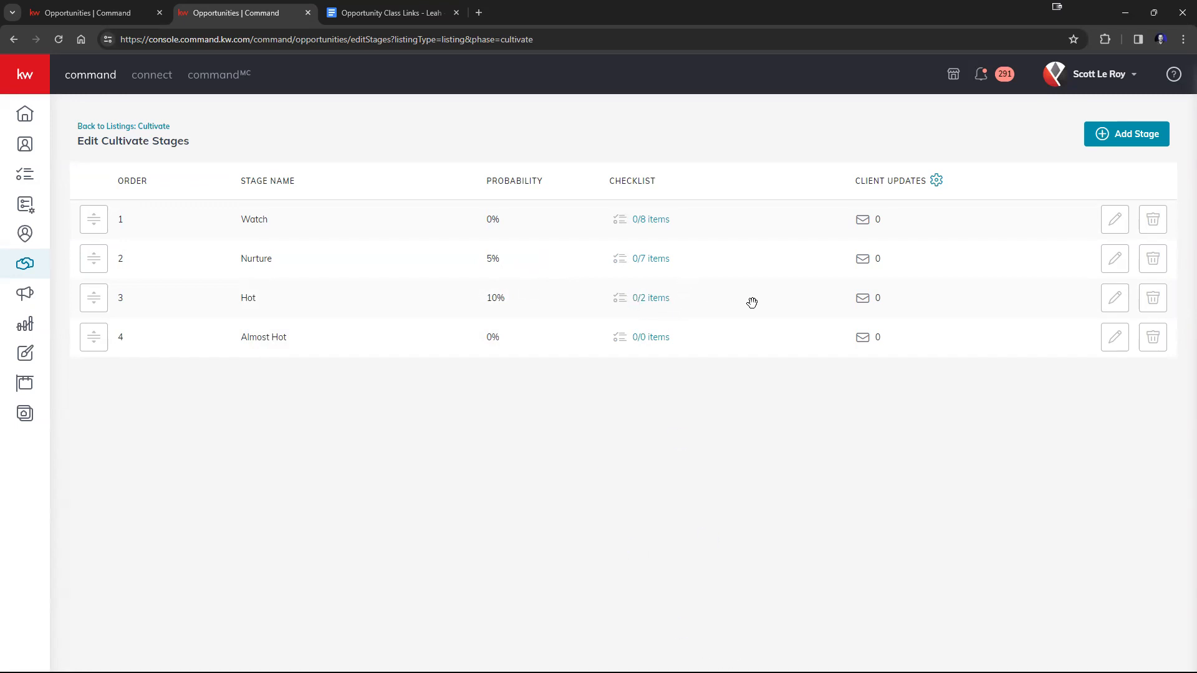
click(1154, 337)
click(632, 439)
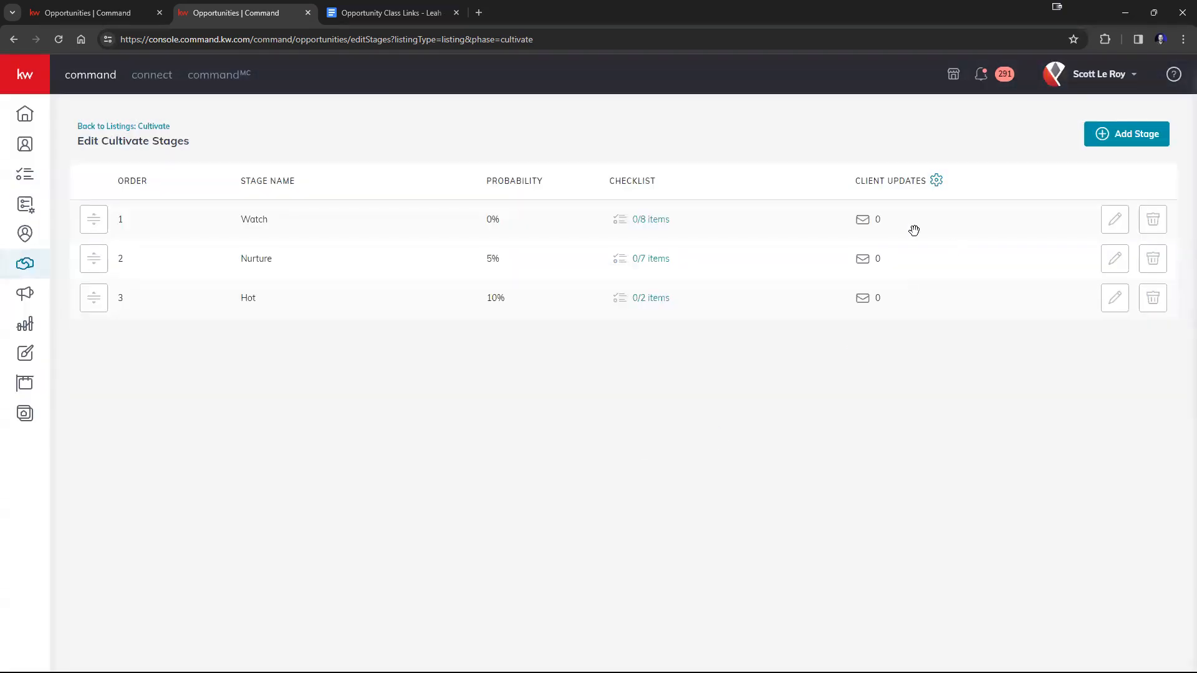
Set up a new Cultivate stage named Almost Hot with checklist tasks named 1 and 2.
click(1088, 133)
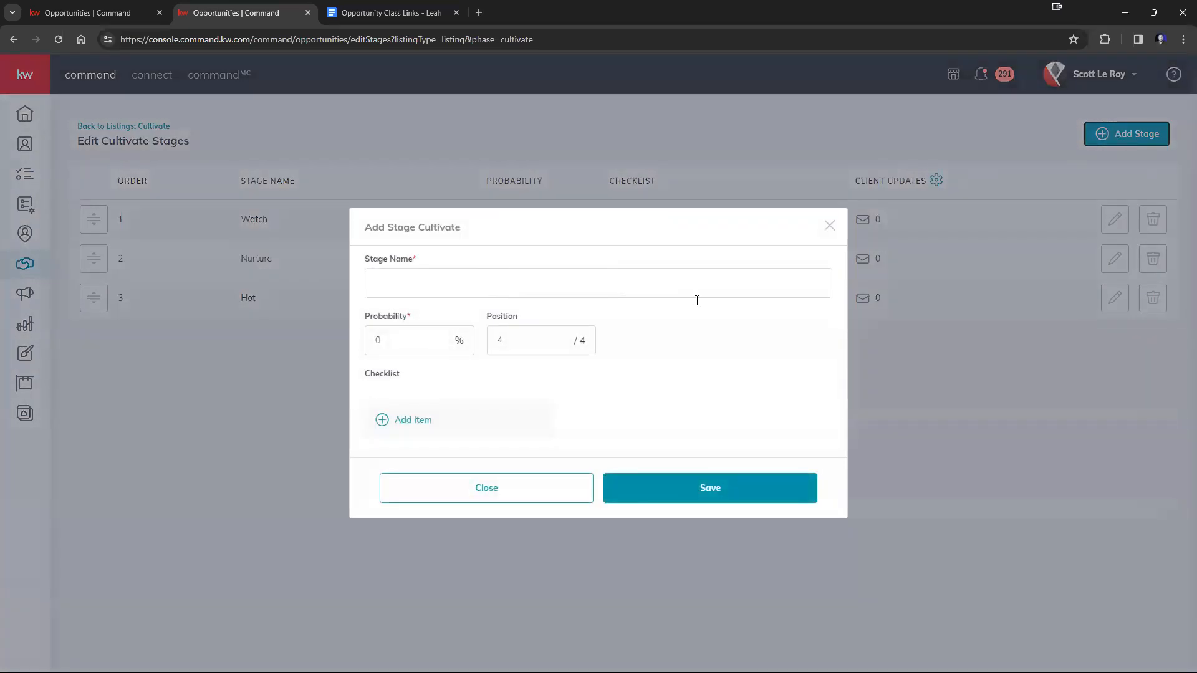
click(415, 283)
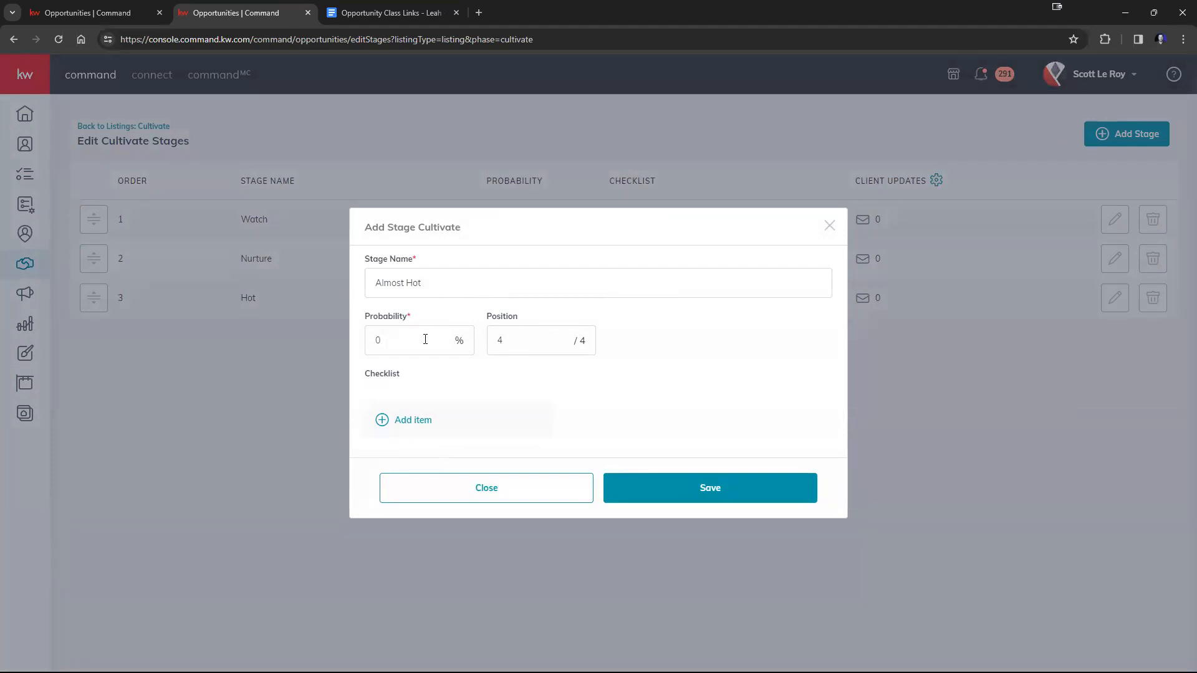
click(413, 420)
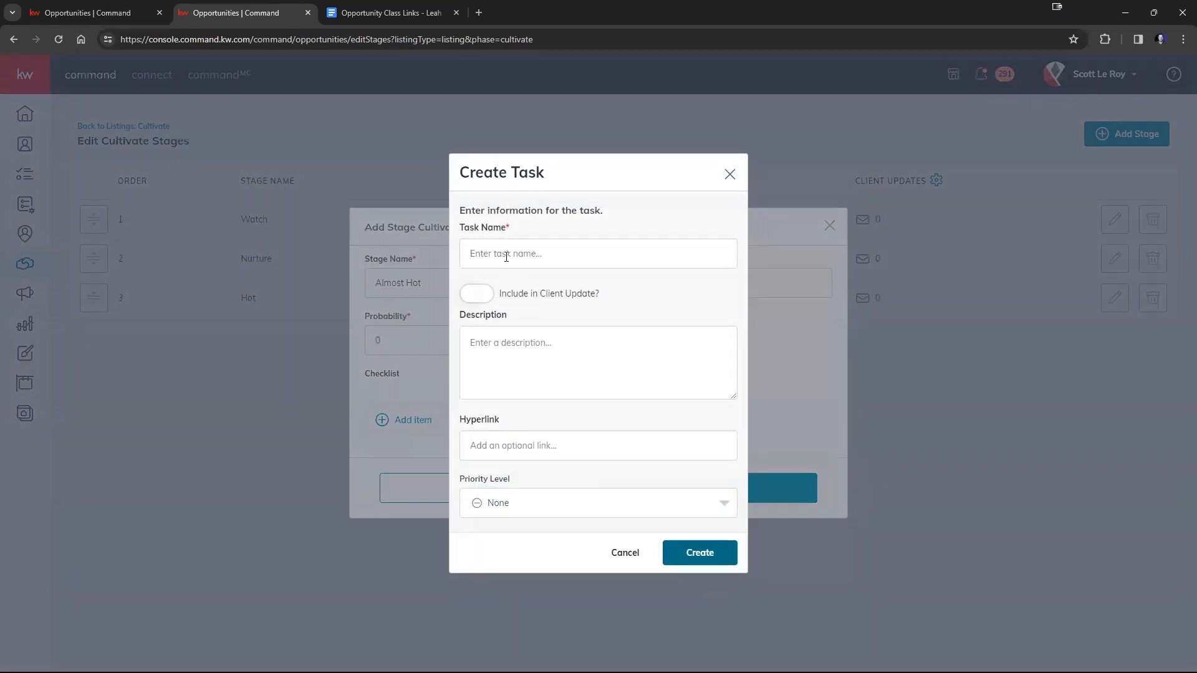
text(1)
click(684, 553)
click(413, 440)
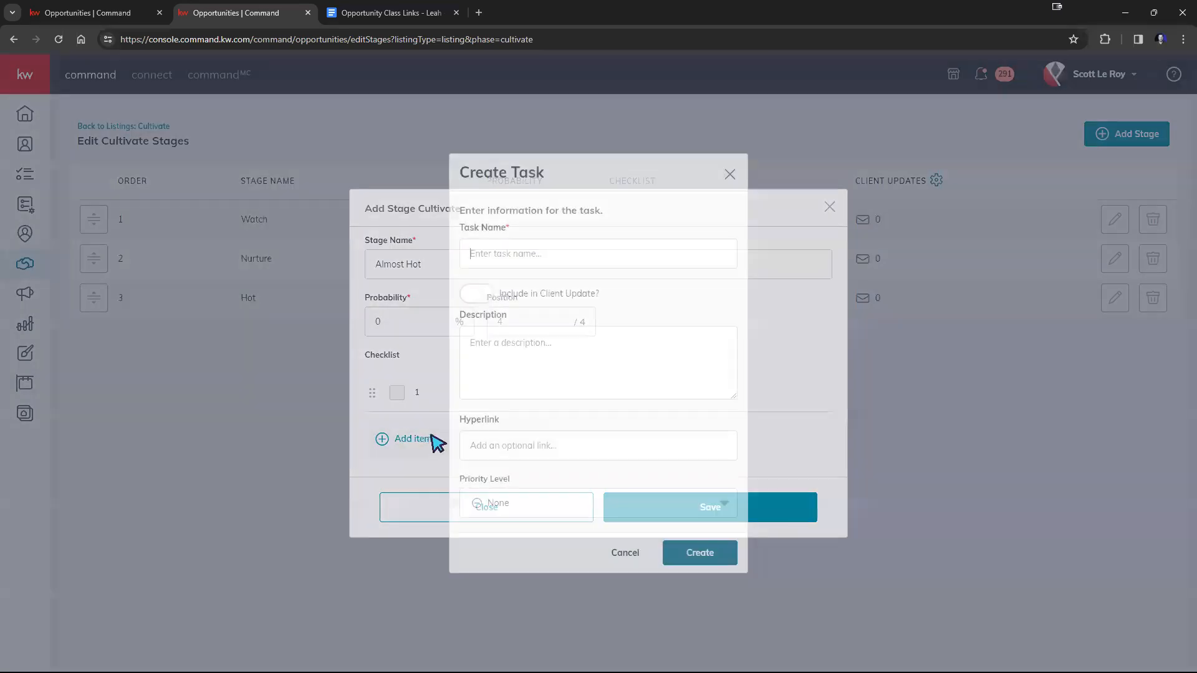
text(2)
click(709, 557)
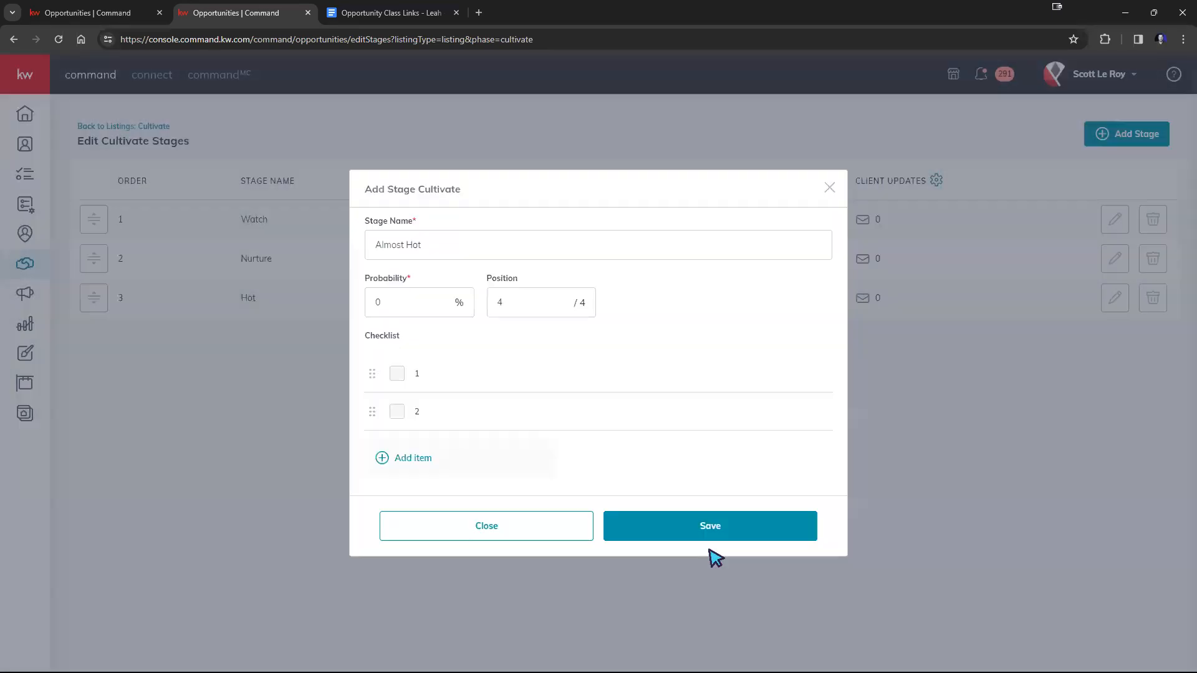
Add a third checklist task named 3 with High priority to the new Almost Hot stage.
click(416, 459)
text(3)
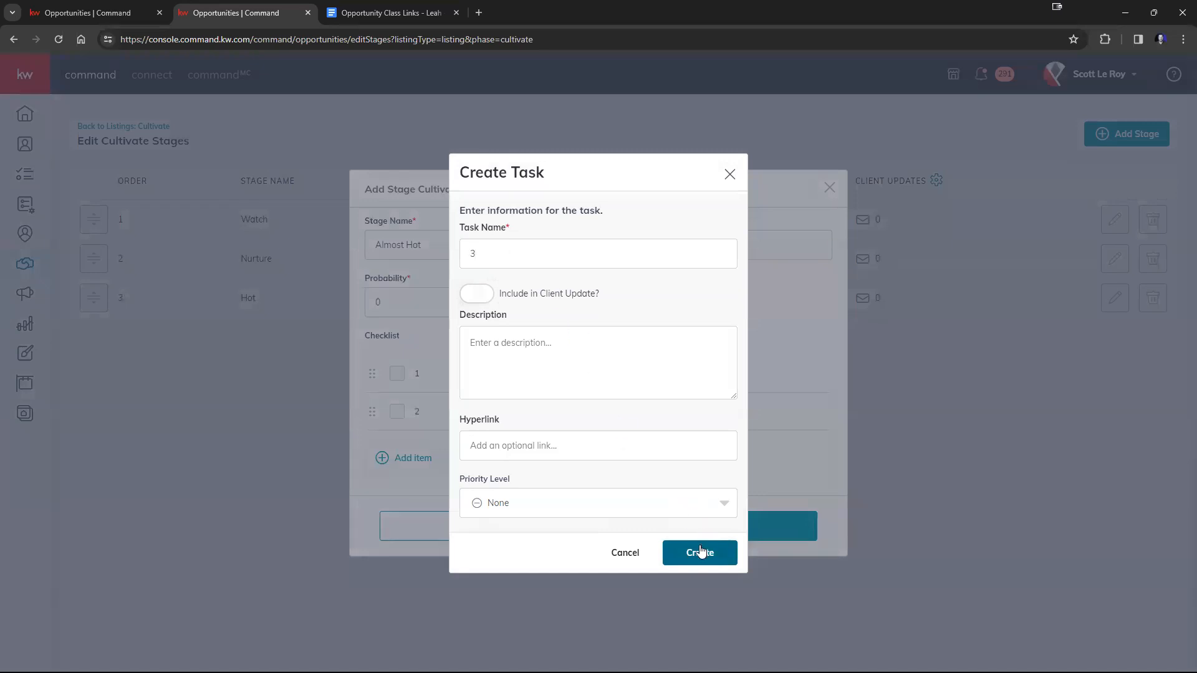
click(543, 345)
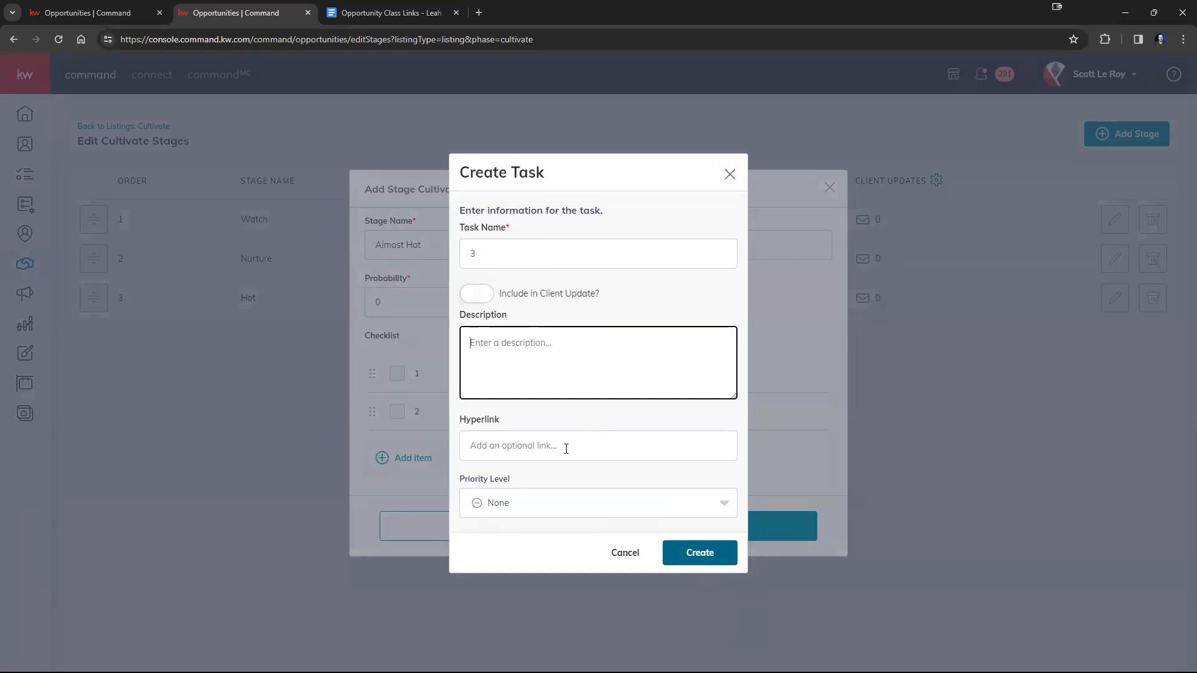
click(566, 449)
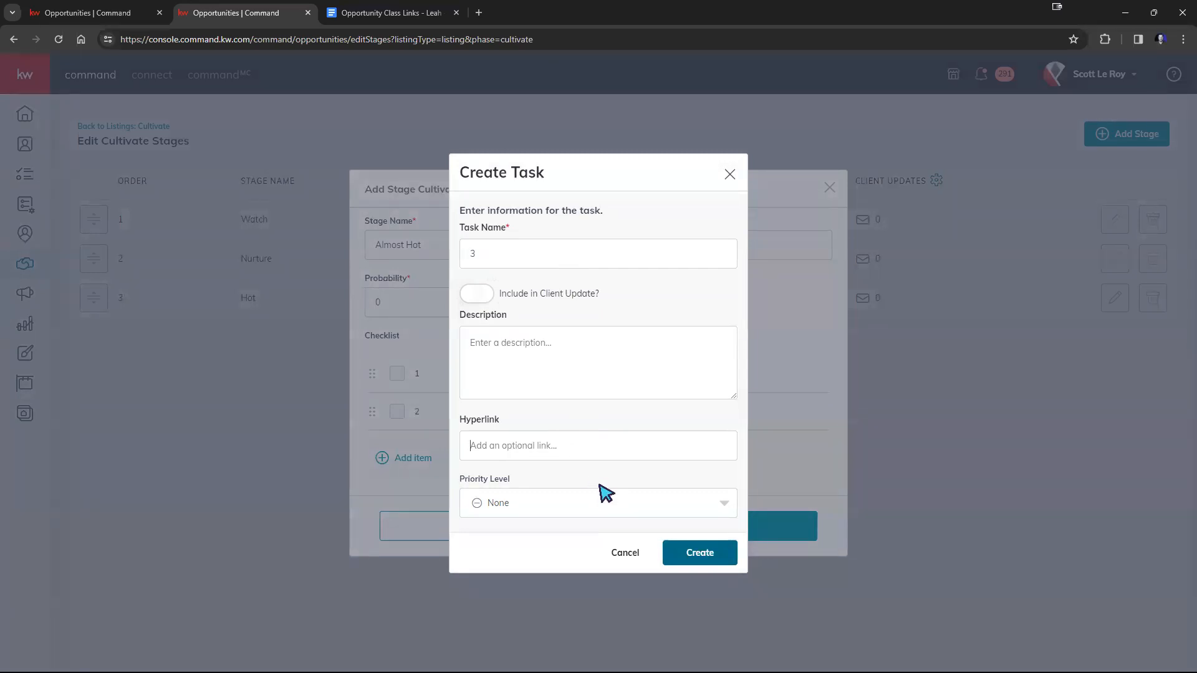
click(612, 502)
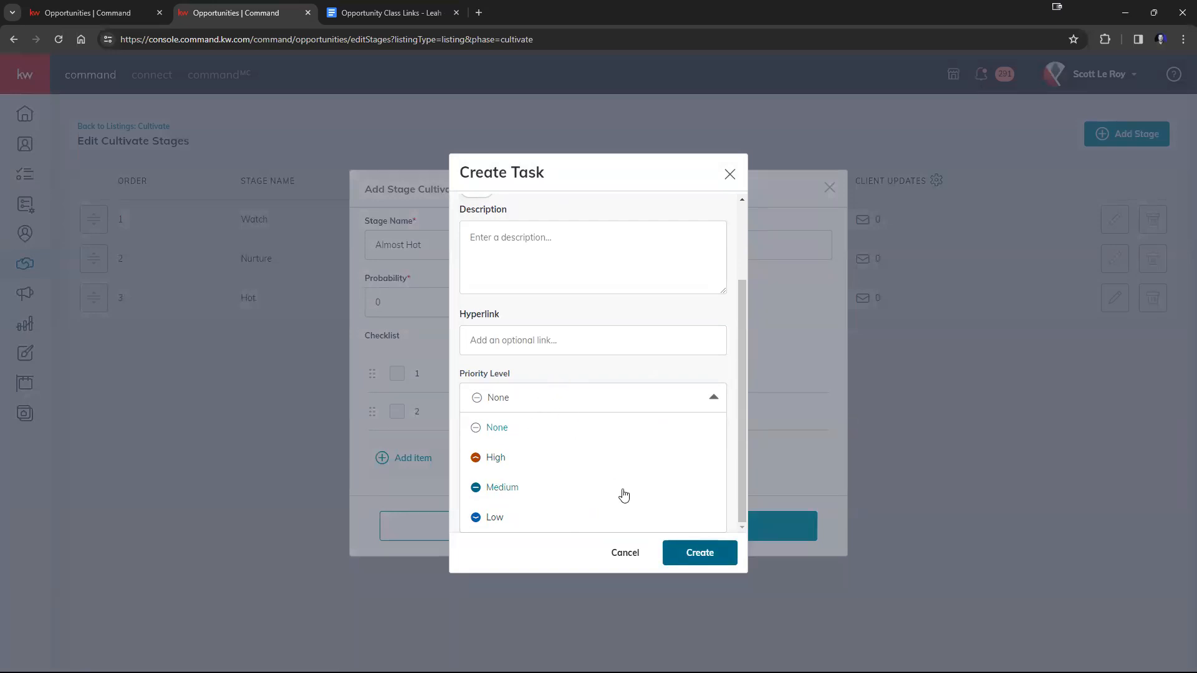
scroll(684, 353, up, 3)
scroll(580, 468, down, 3)
click(496, 458)
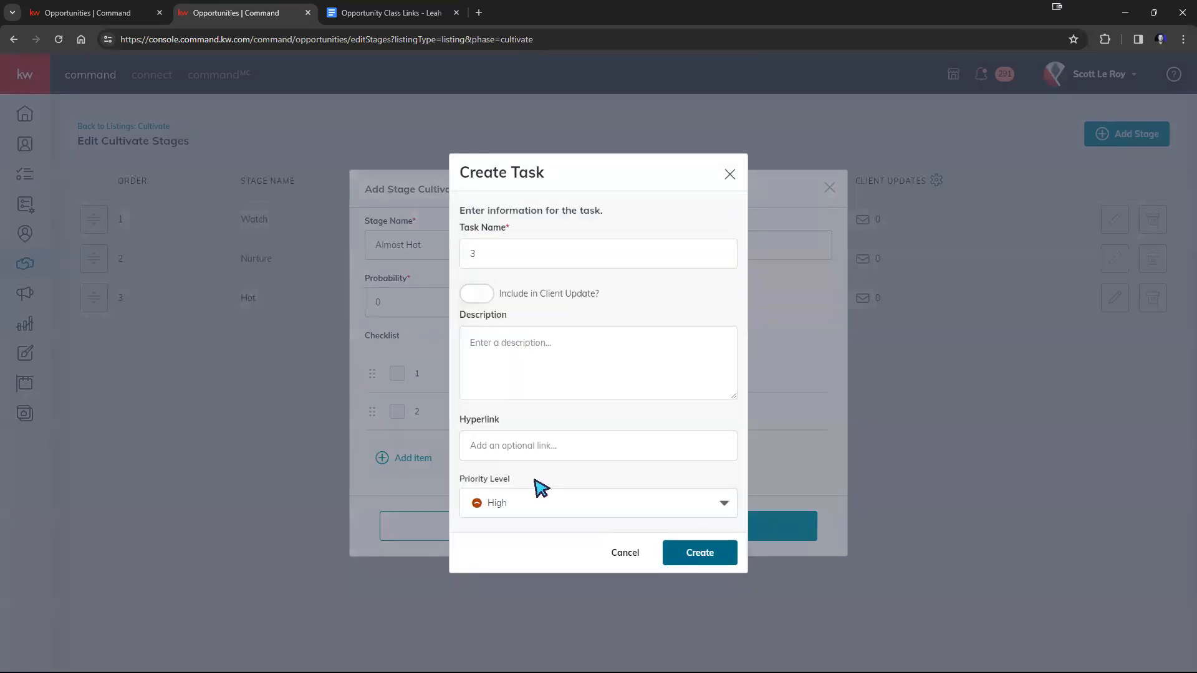
click(727, 555)
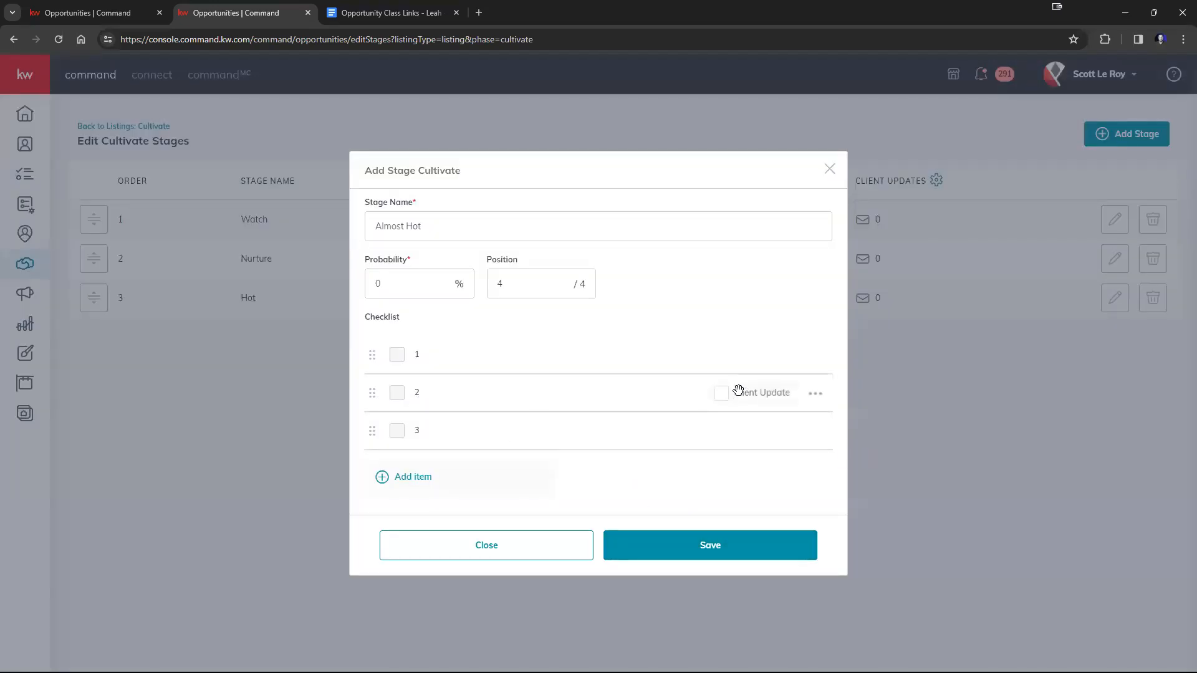
Save the Almost Hot stage, place it before Hot and return to the Cultivate listings board.
click(662, 547)
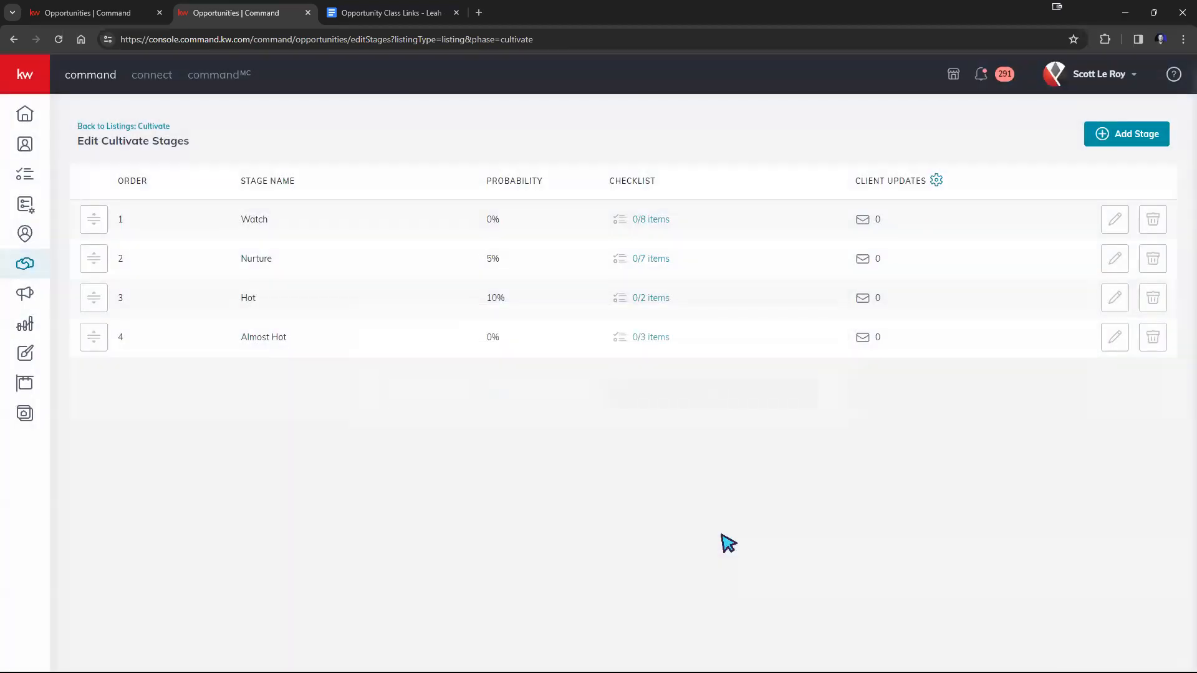
drag(98, 340, 106, 298)
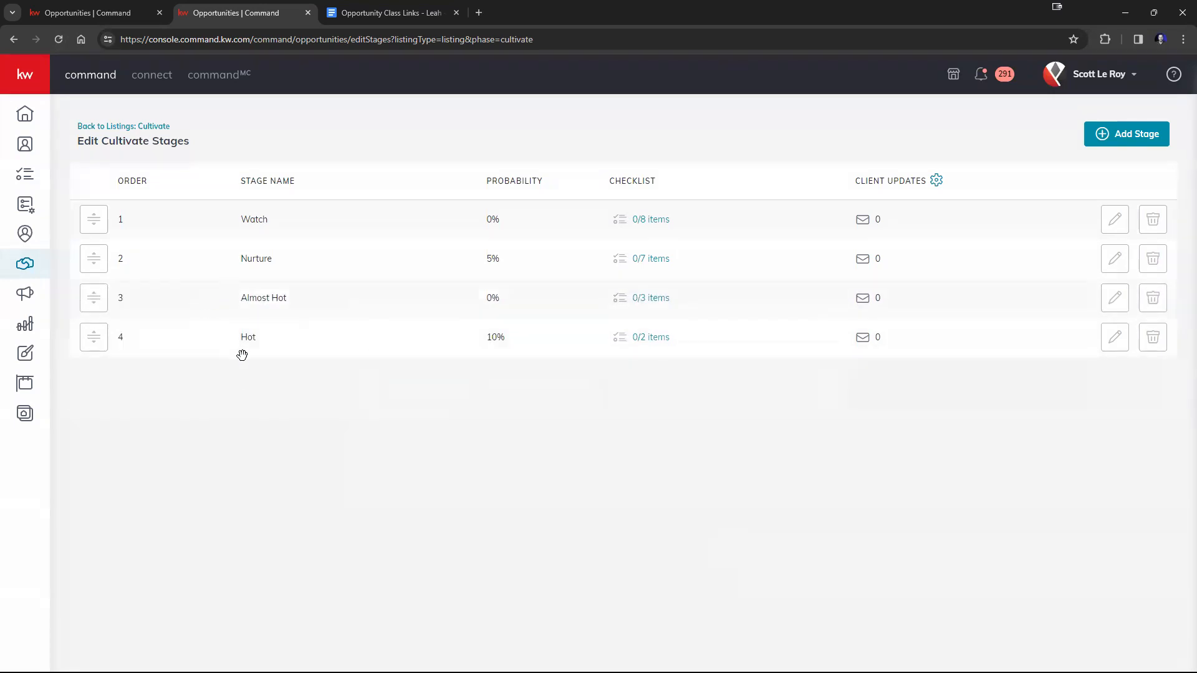
click(134, 128)
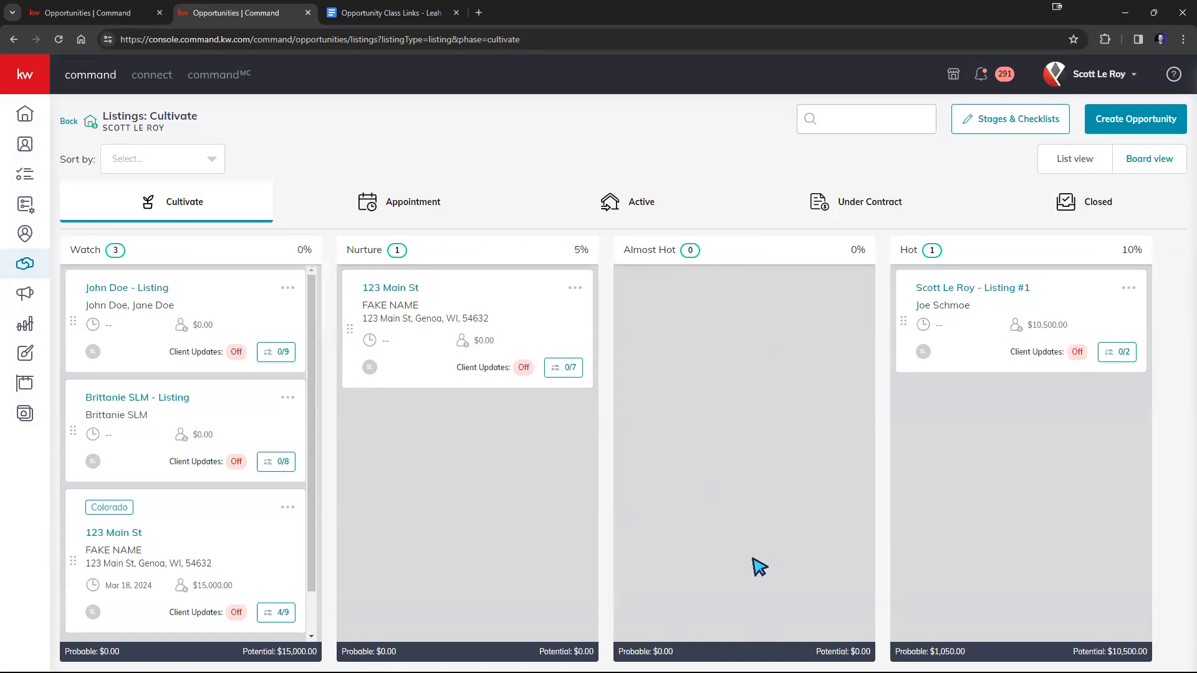
Move the 123 Main St listing from Nurture to Almost Hot and review its Almost Hot checklist tasks.
drag(520, 302, 757, 243)
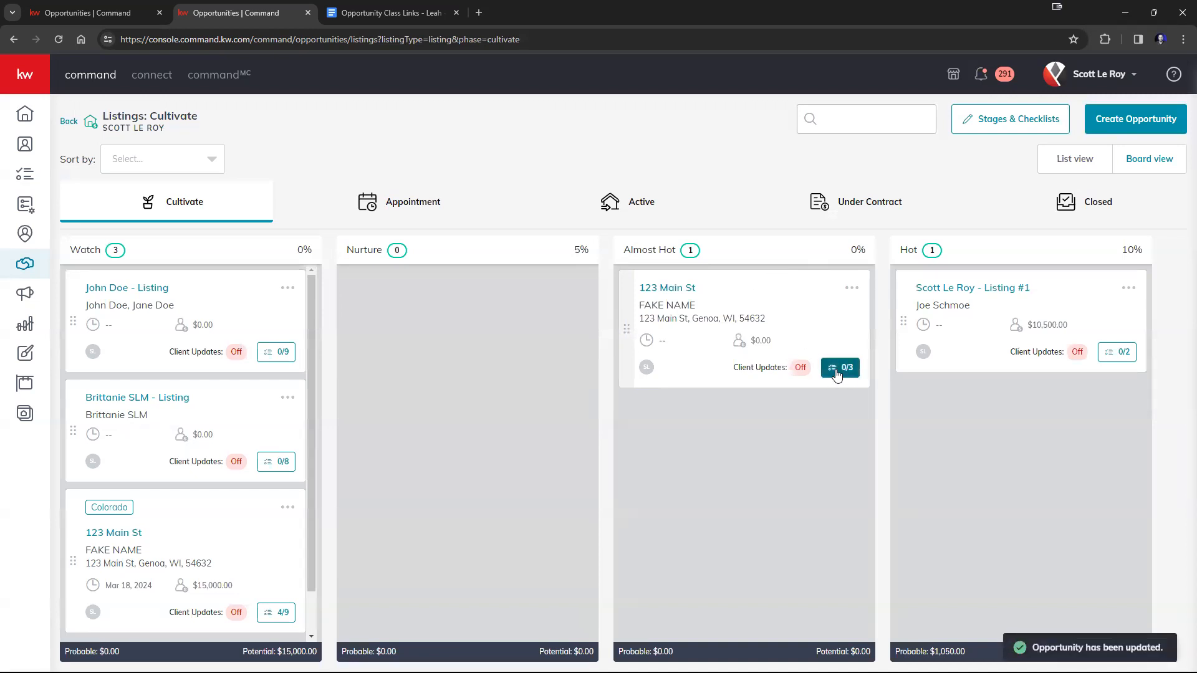
click(838, 369)
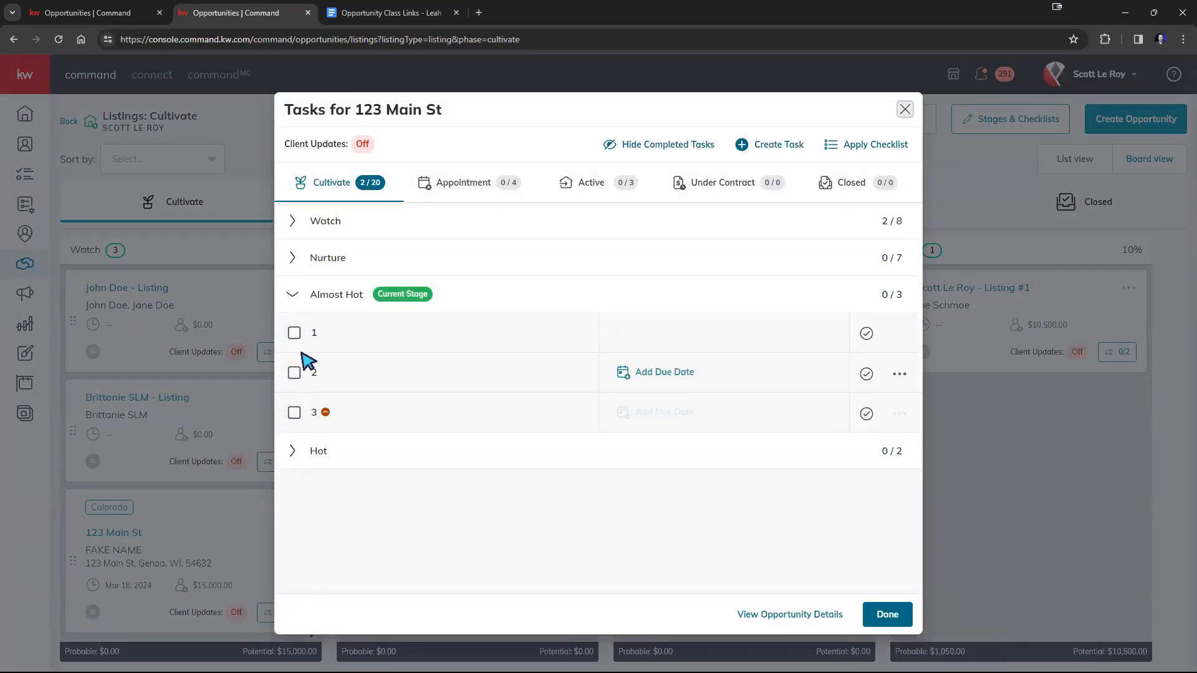
mouse_move(330, 409)
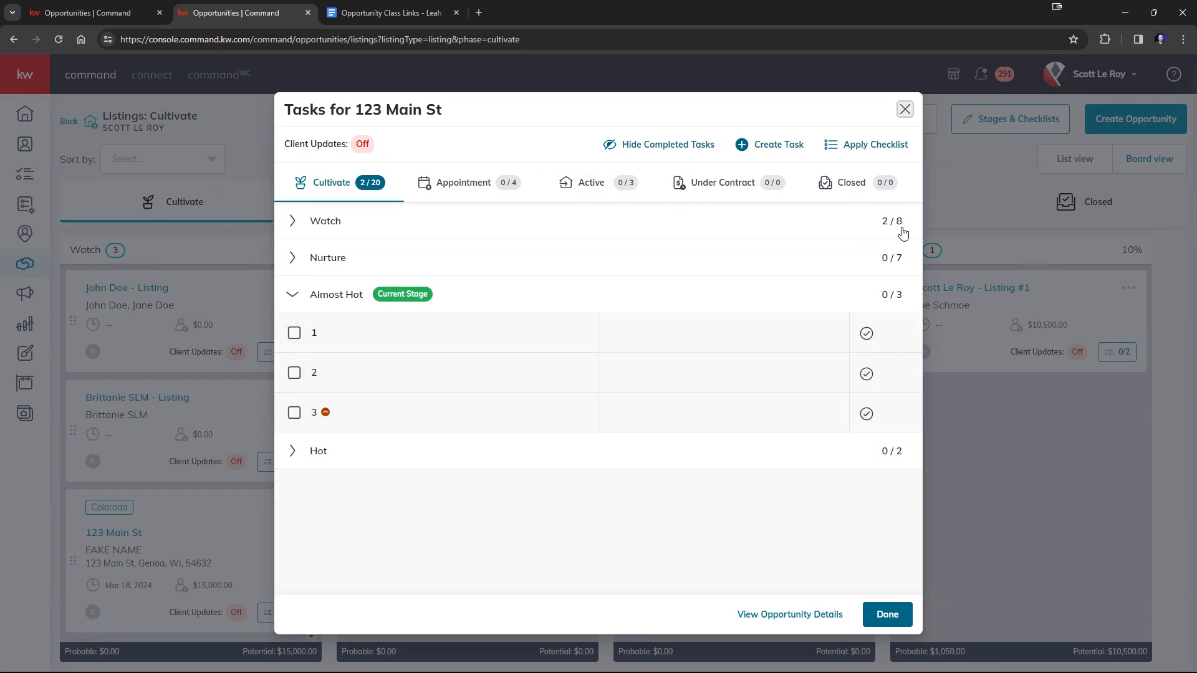
click(887, 616)
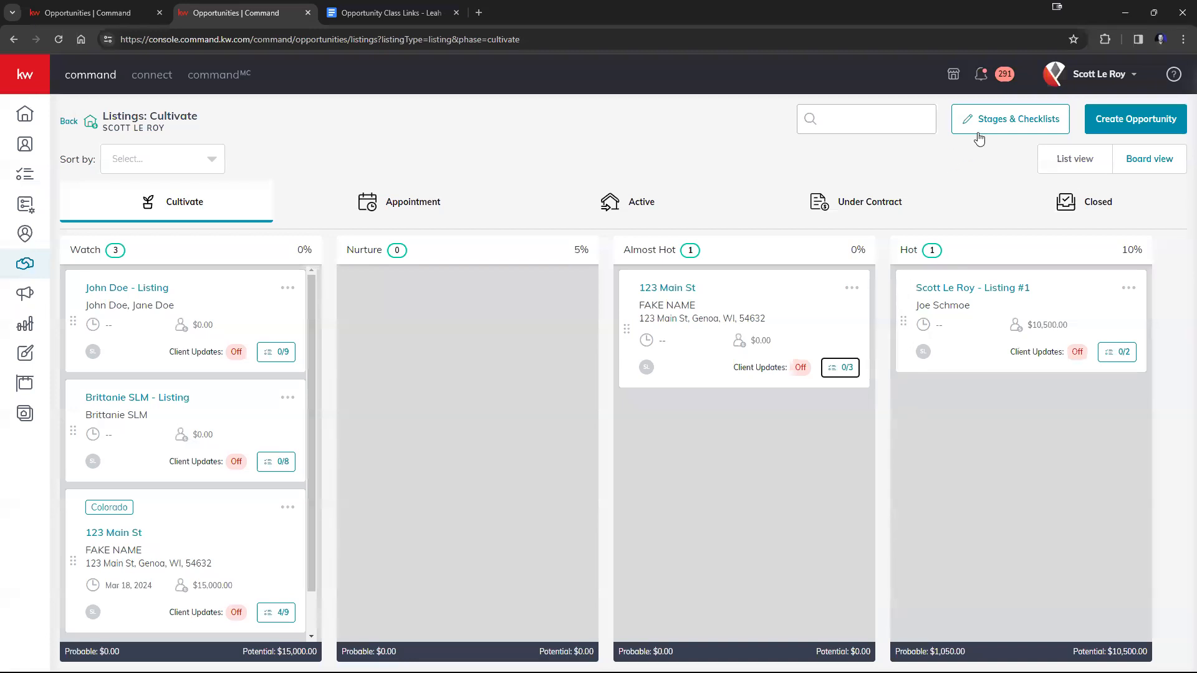
Review the Almost Hot stage's name and probability settings and the Watch stage's checklist among the Cultivate stages.
click(994, 129)
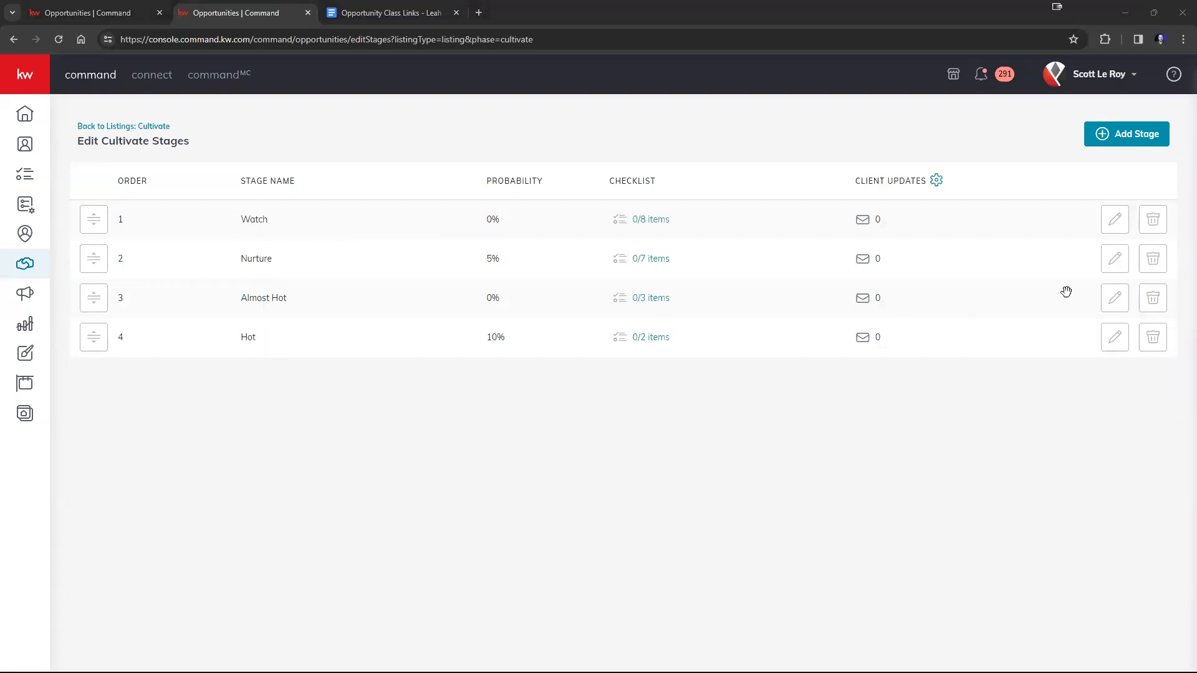
click(1117, 302)
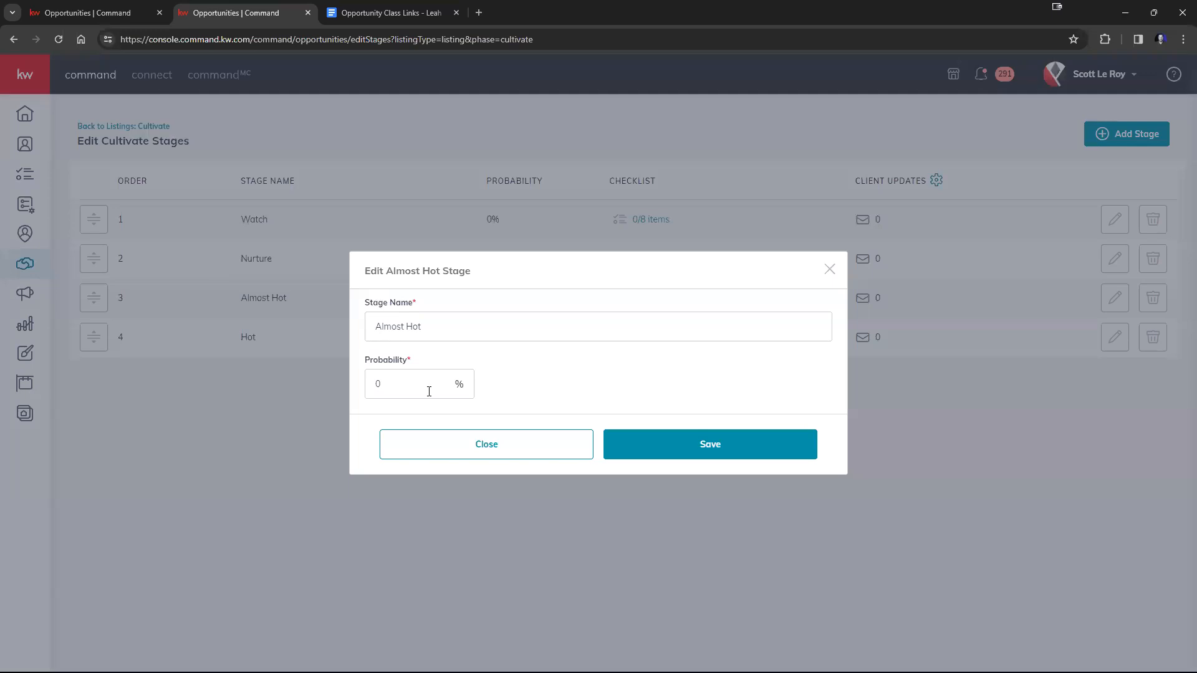
click(465, 451)
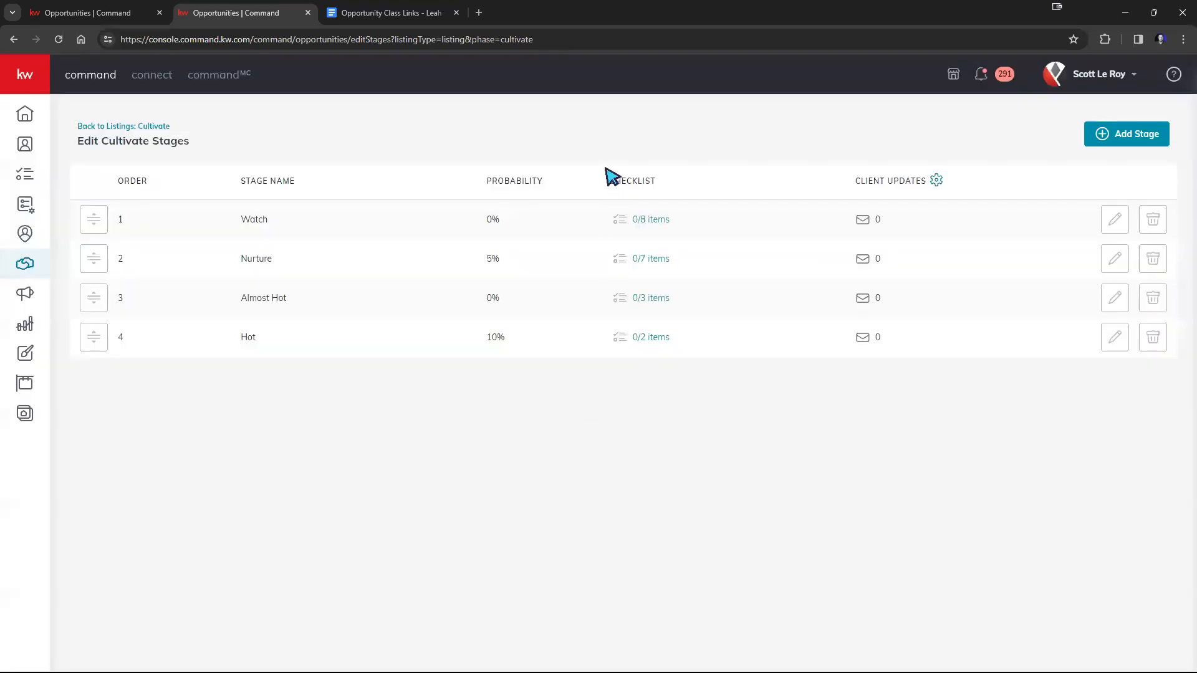
drag(609, 181, 662, 231)
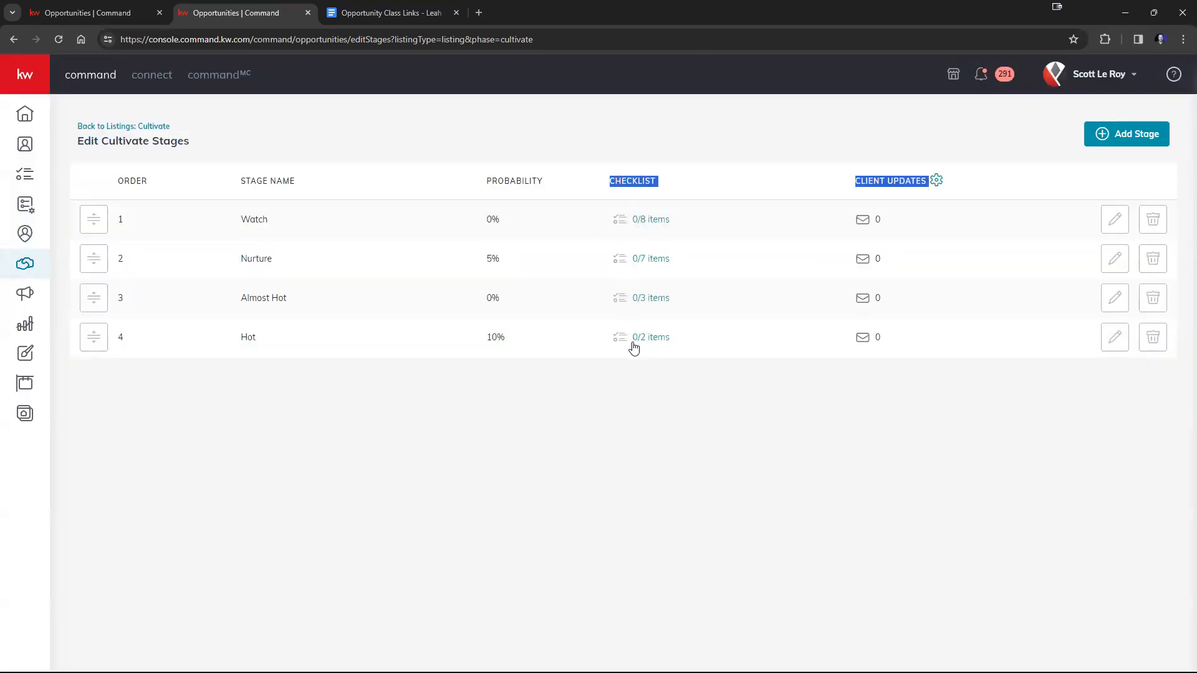
click(649, 218)
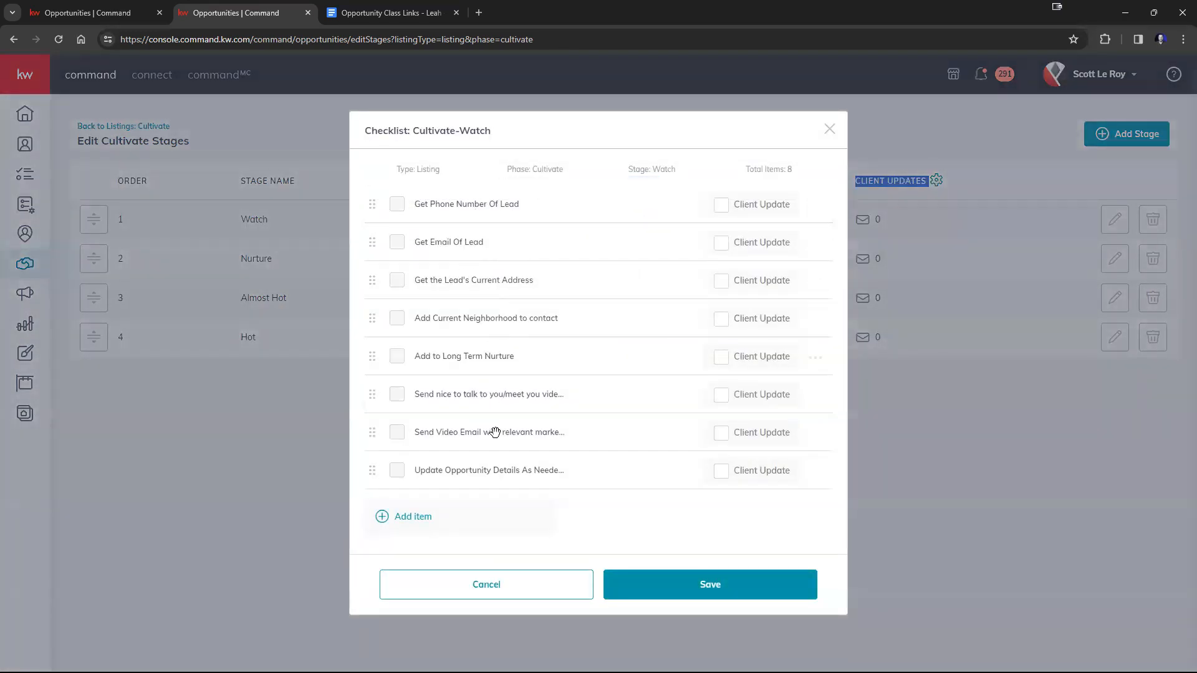
click(830, 130)
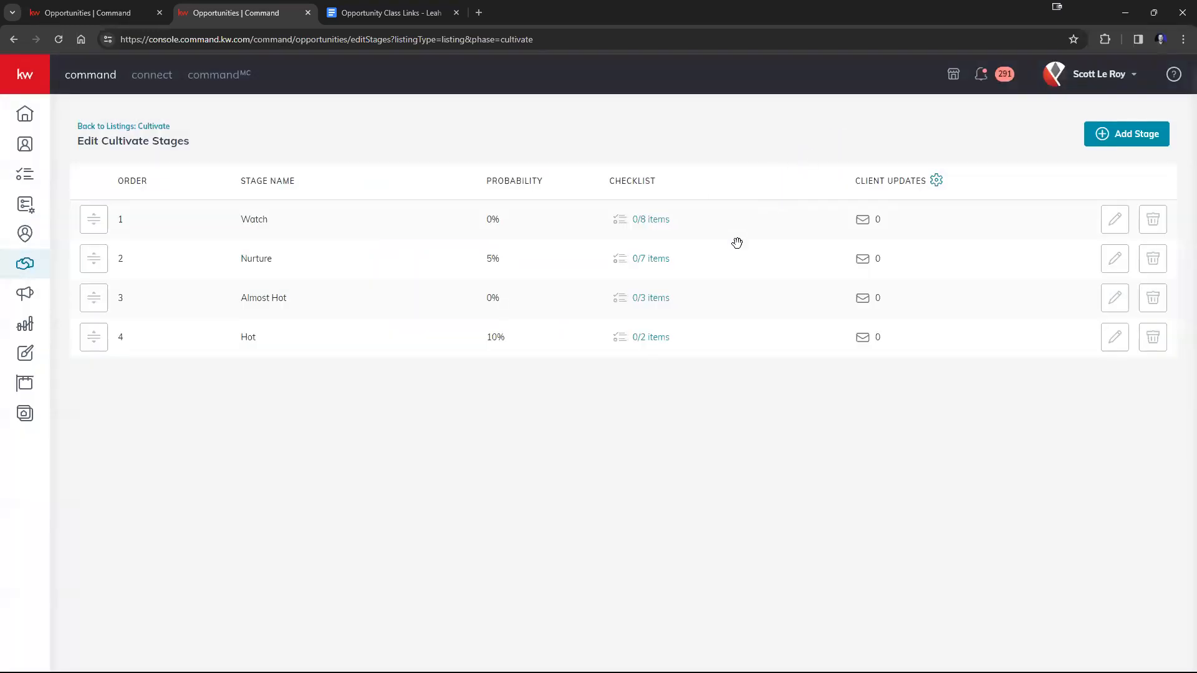
Delete tasks 1 and 2 from the Almost Hot stage's checklist.
click(661, 305)
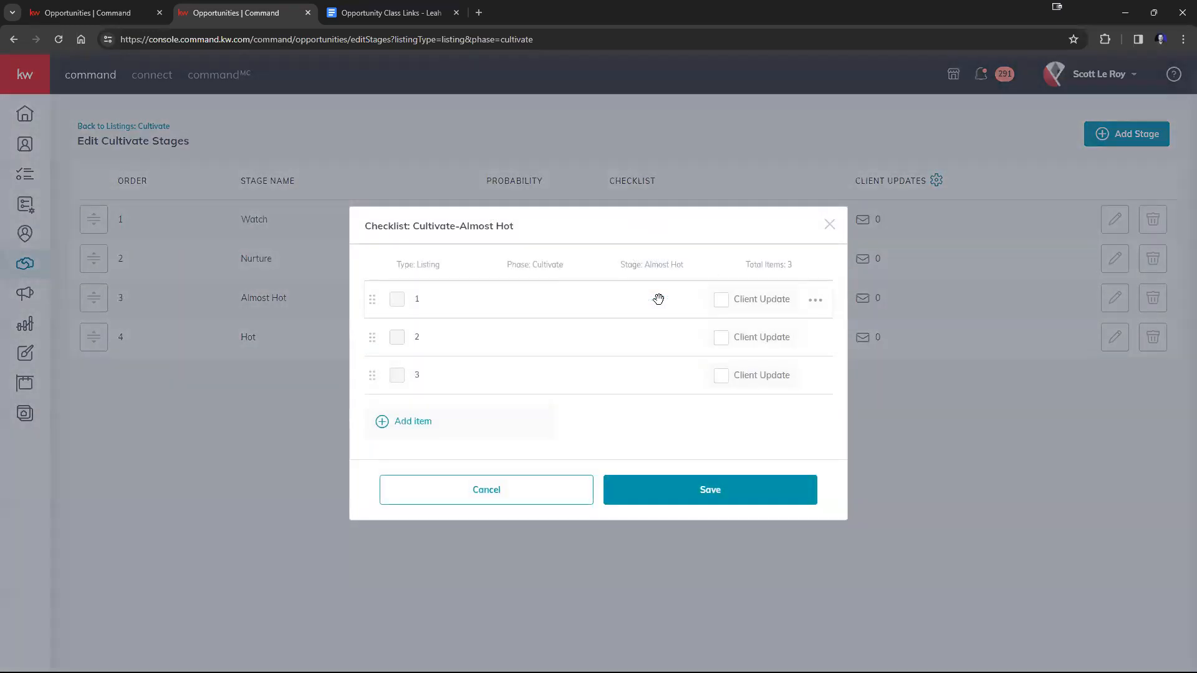
click(816, 305)
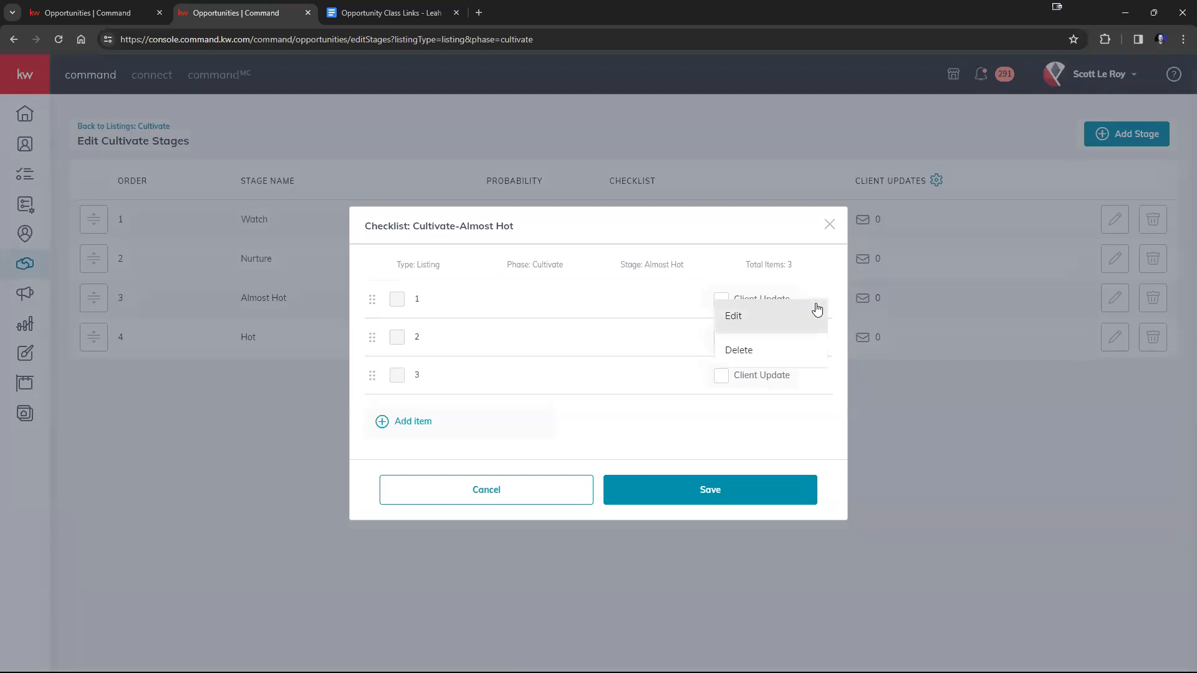
click(773, 350)
click(783, 300)
click(815, 320)
click(778, 368)
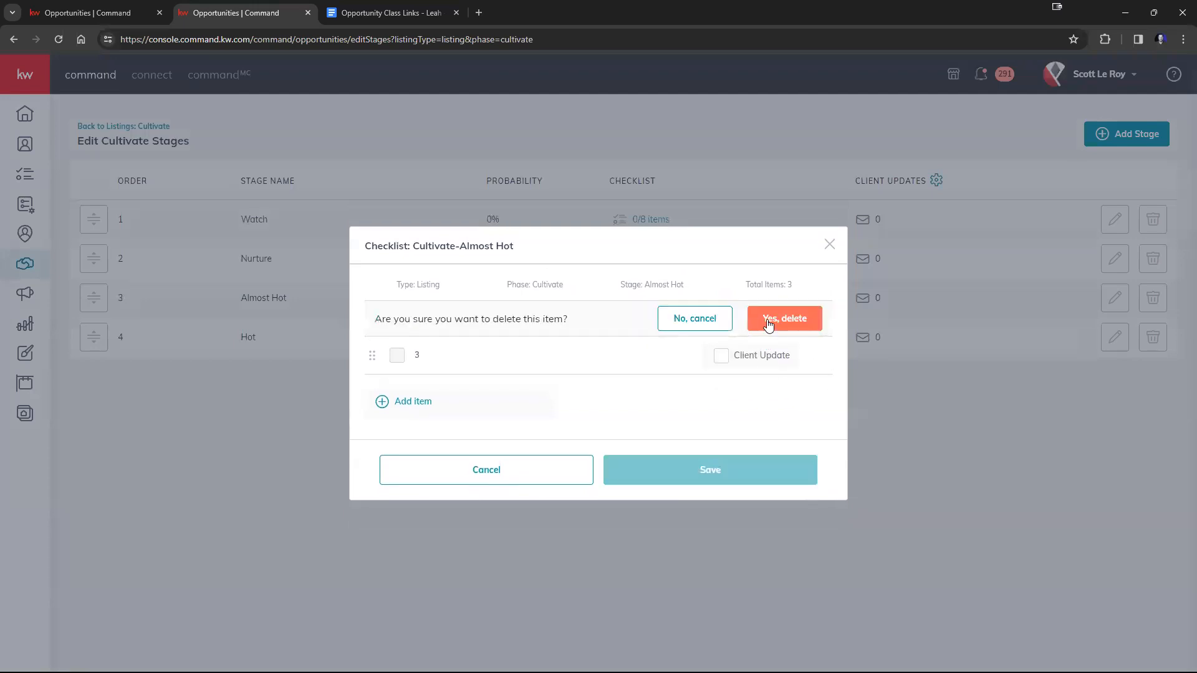
click(769, 325)
Rename the remaining Almost Hot checklist task as 1 and save the checklist.
click(815, 338)
click(773, 351)
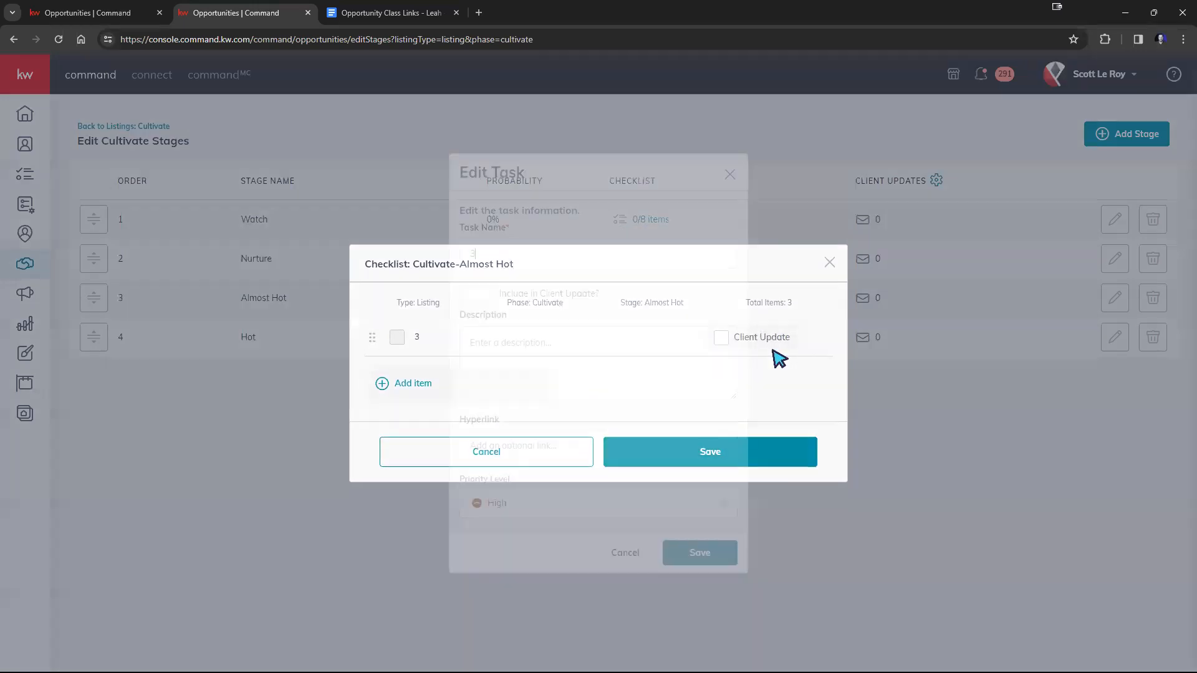
text(1)
click(689, 551)
click(721, 447)
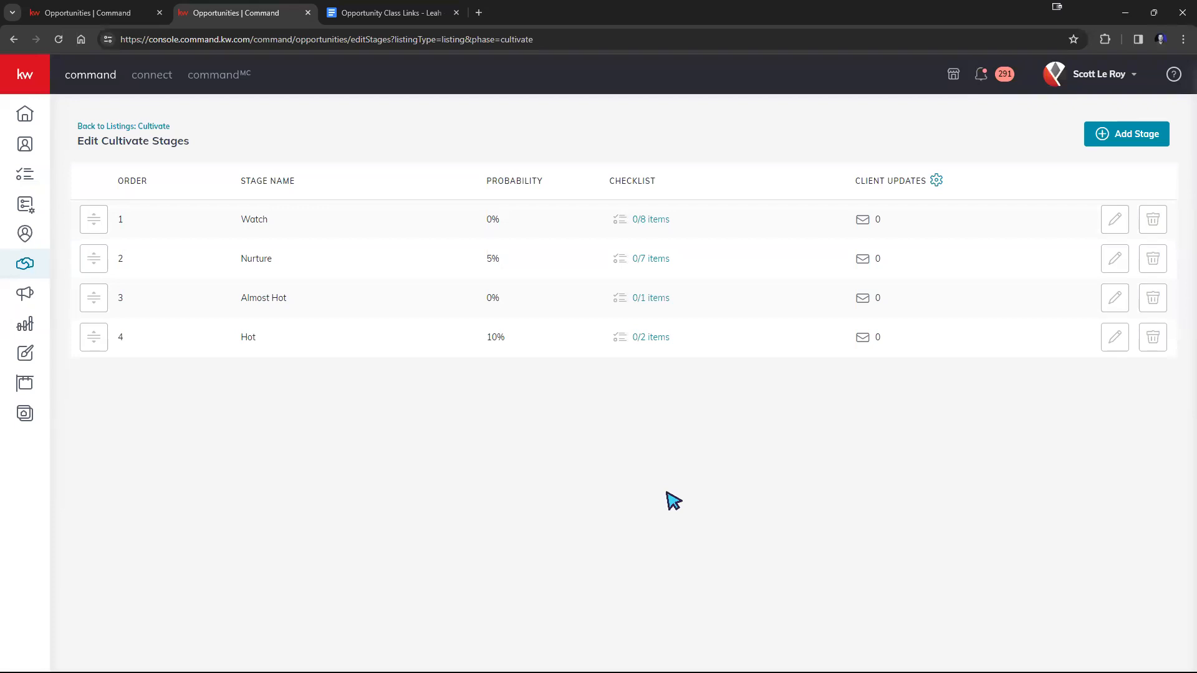
Switch to the Opportunity Class Links document and copy its web address.
click(414, 14)
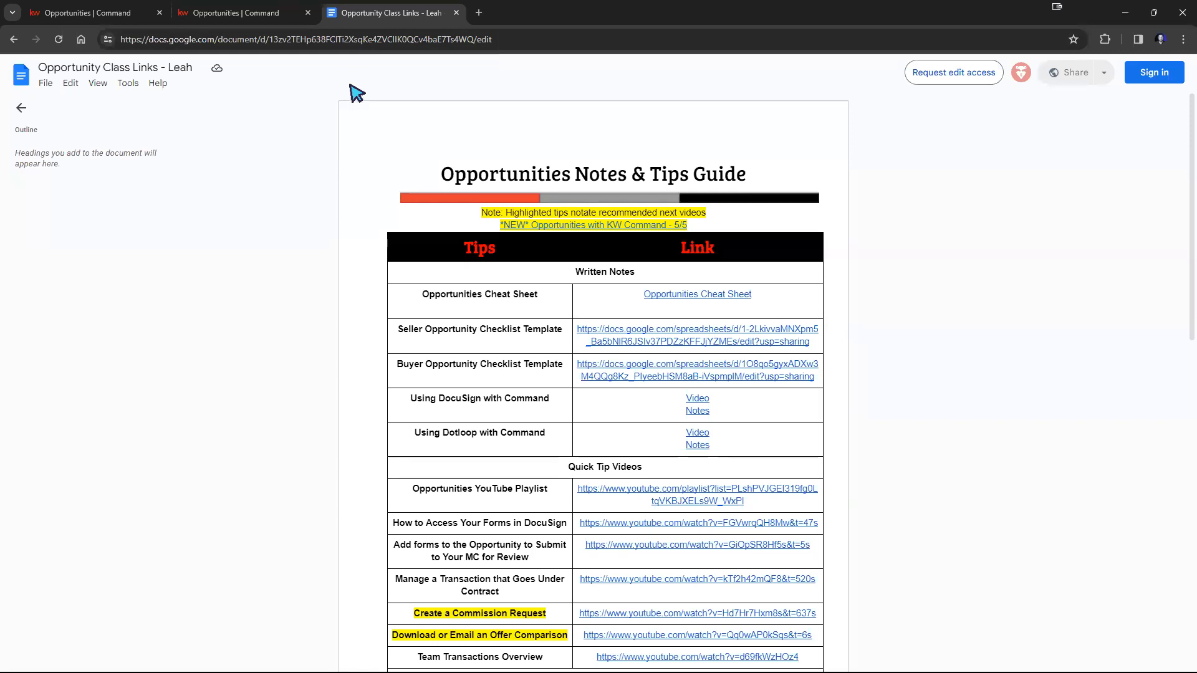
click(367, 39)
right_click(368, 39)
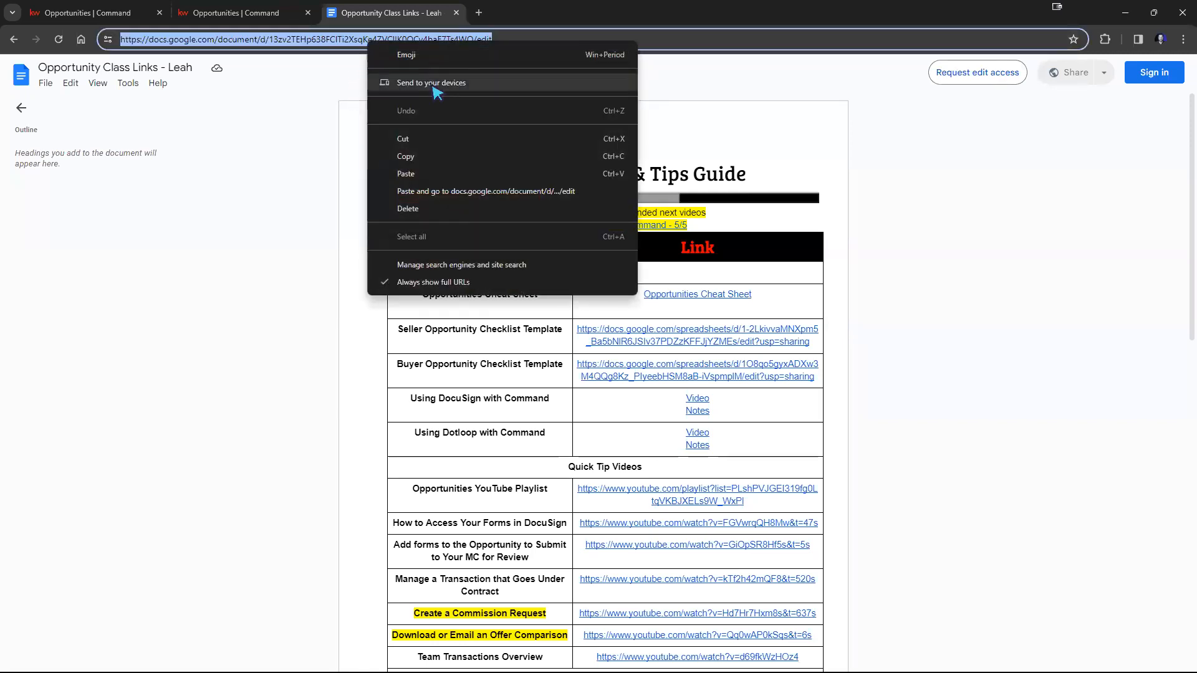
click(442, 158)
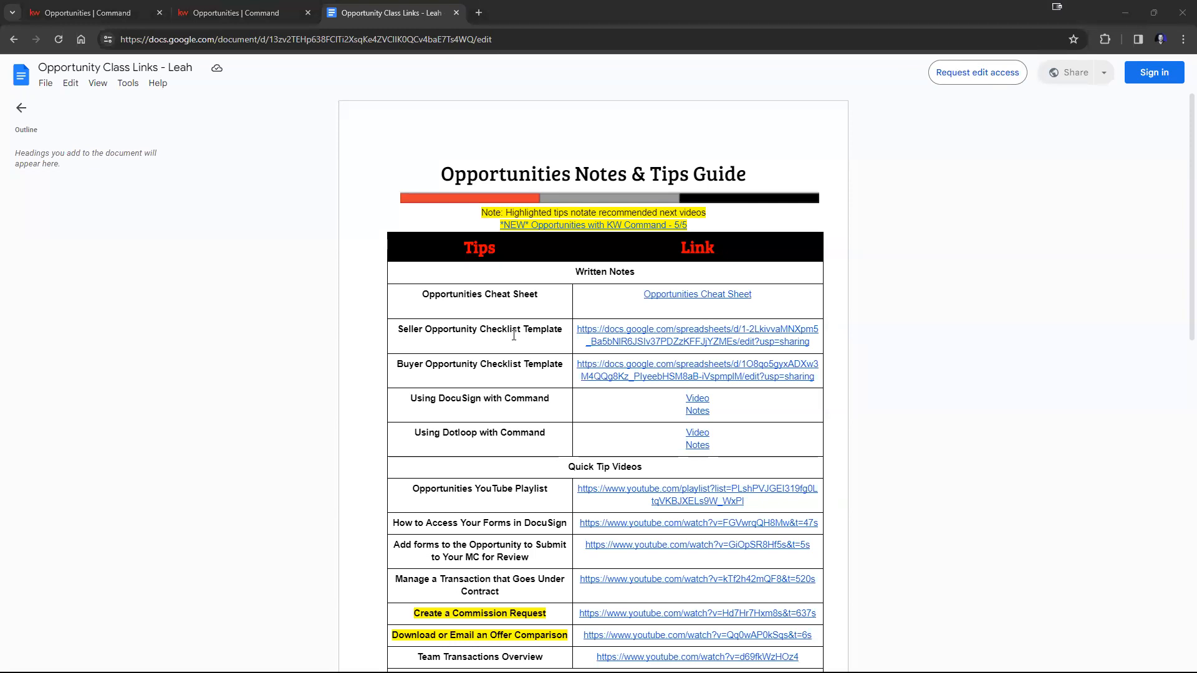
Locate the seller and buyer checklist templates in the links document and open the Seller Opportunity Templates spreadsheet.
drag(398, 330, 631, 375)
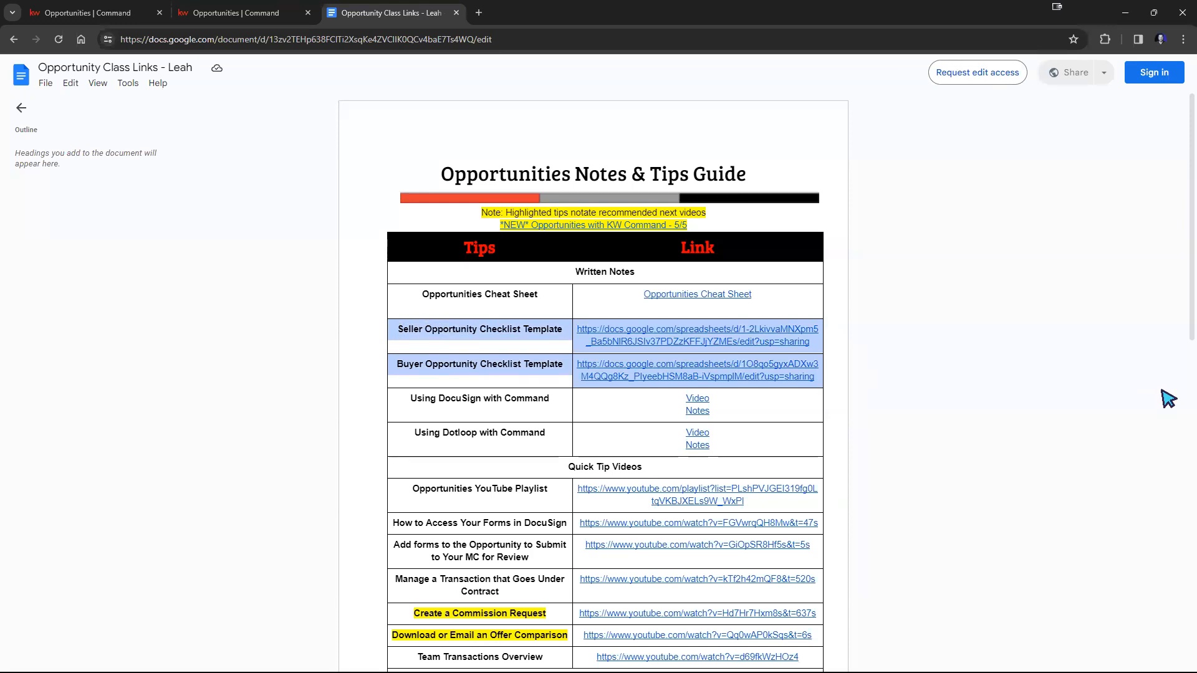
click(1015, 368)
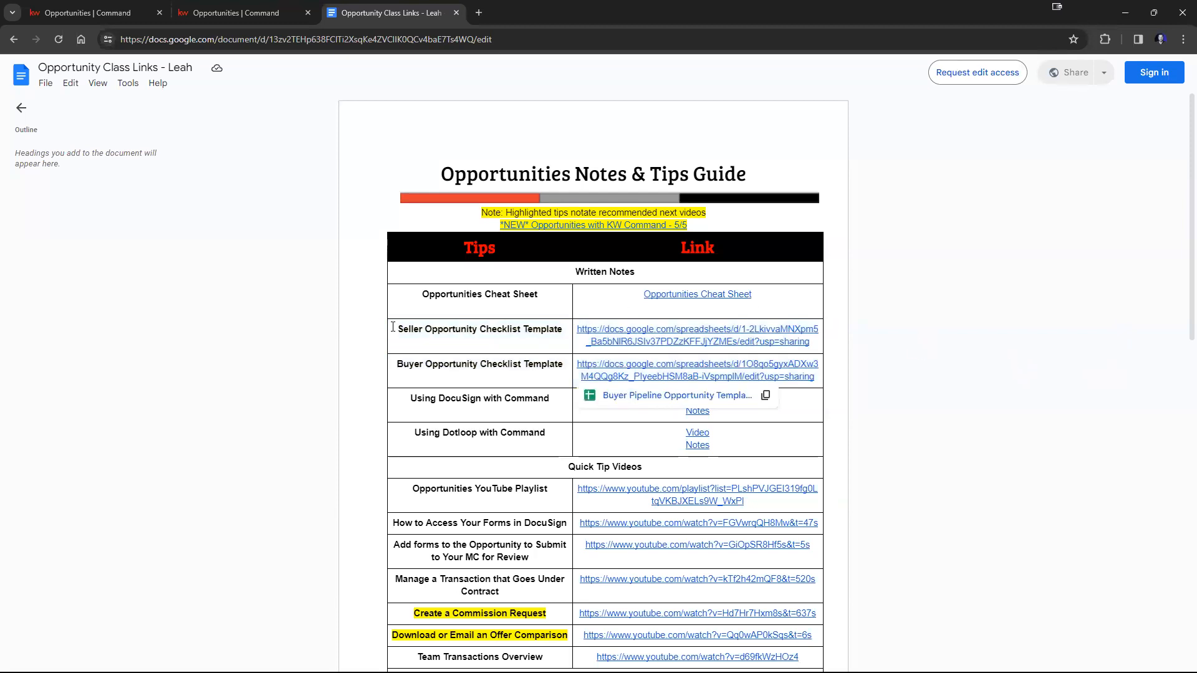
click(649, 330)
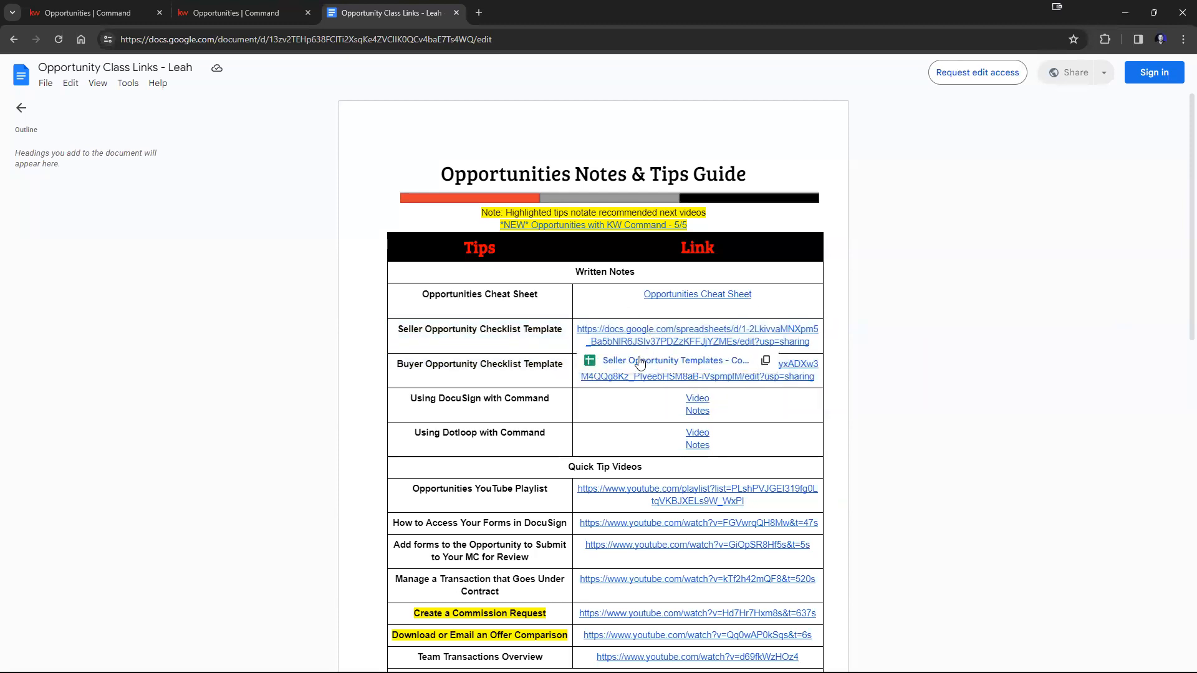
click(649, 364)
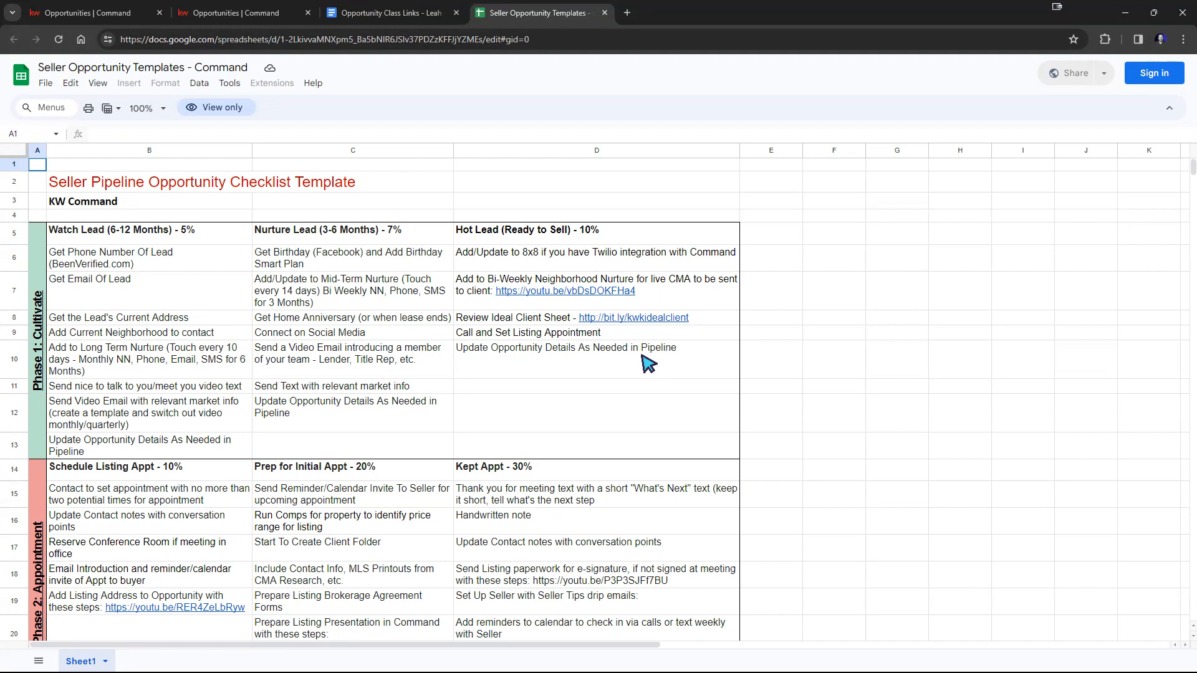
click(57, 182)
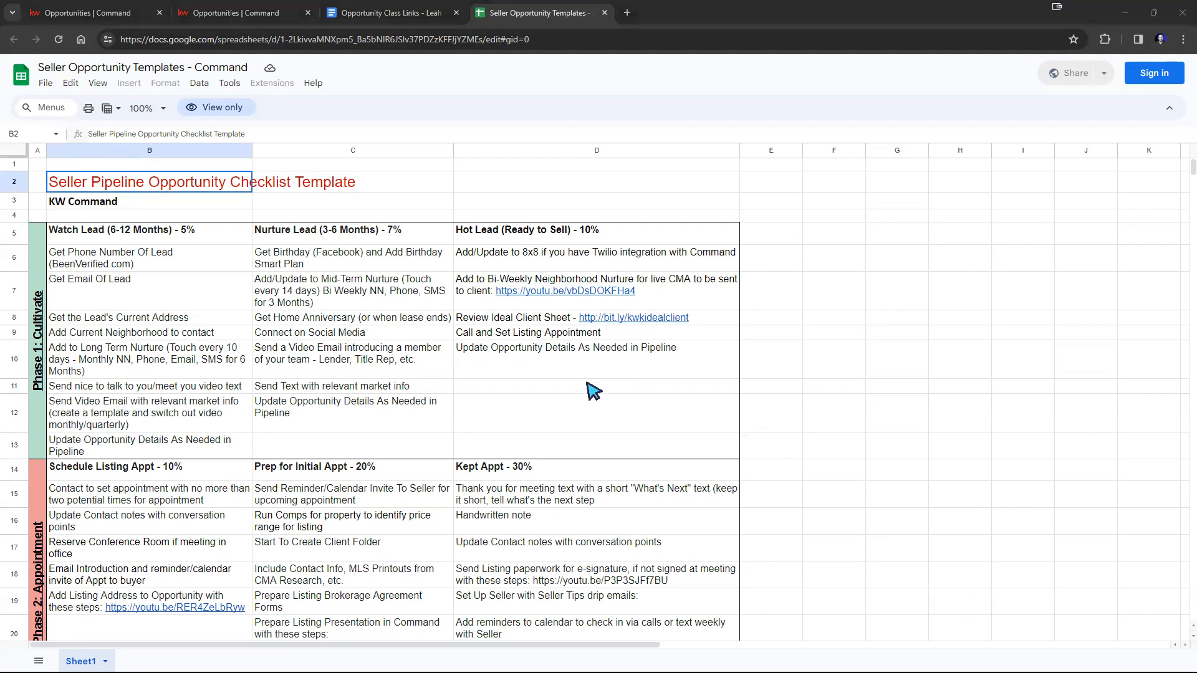
Compare Command's listing phases with the seller checklist template's five phases, then select the template's Watch, Nurture and Hot Lead headings.
click(202, 18)
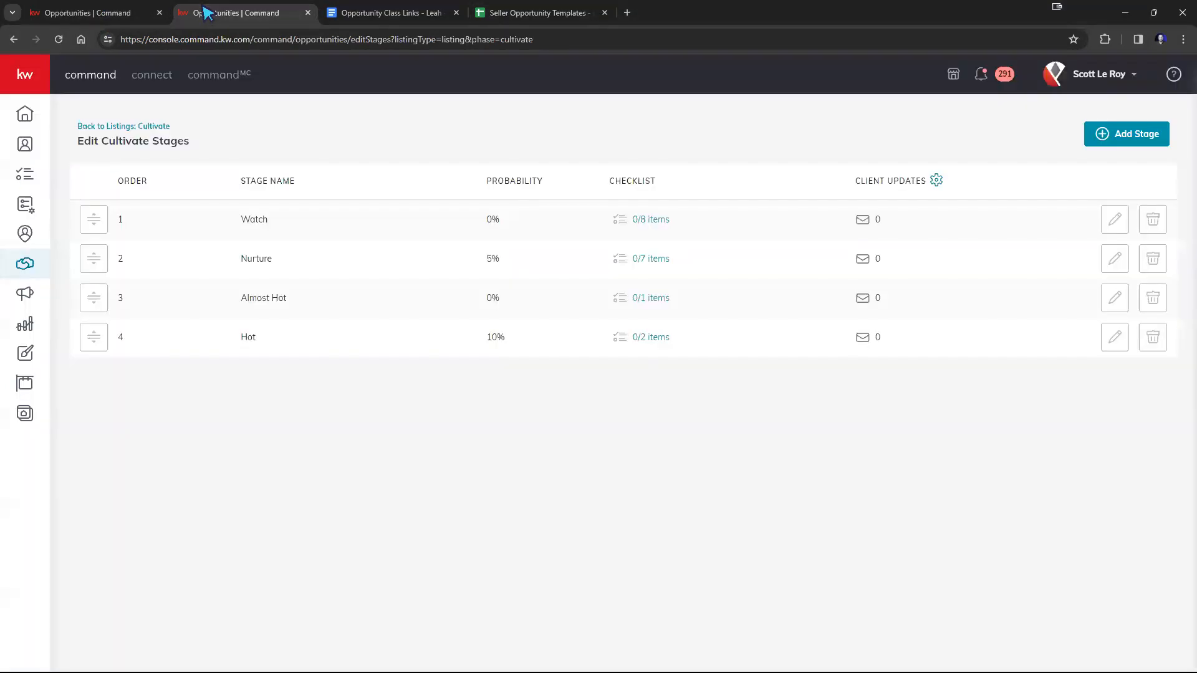
click(136, 127)
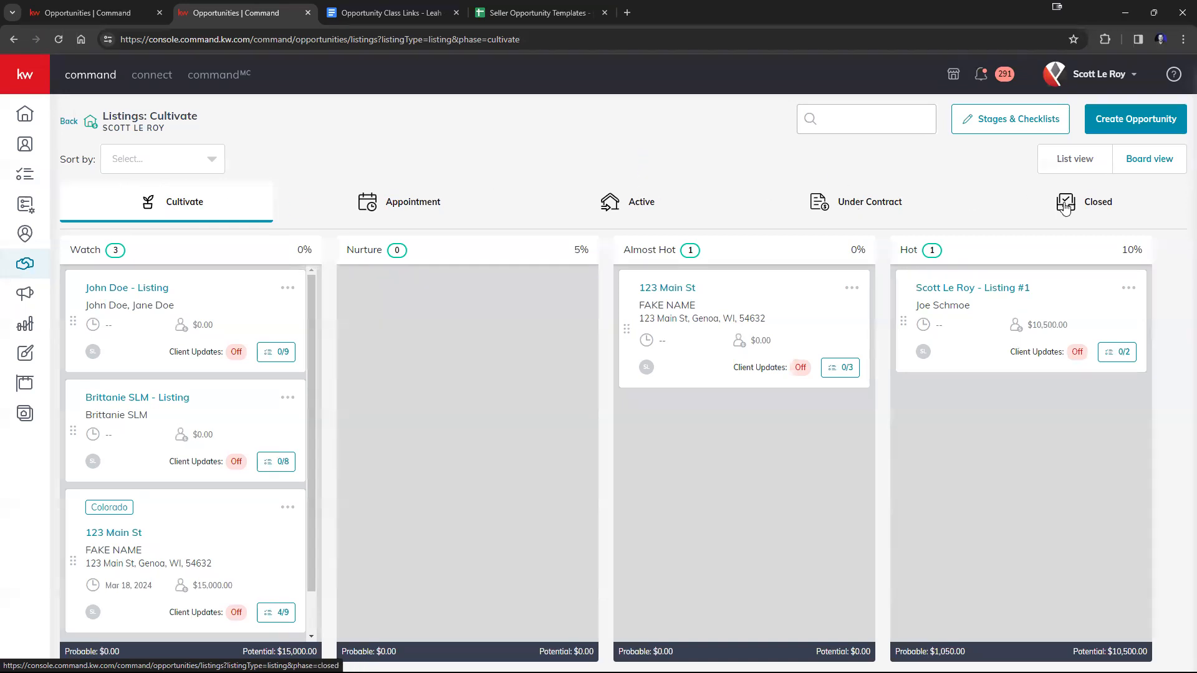
click(540, 13)
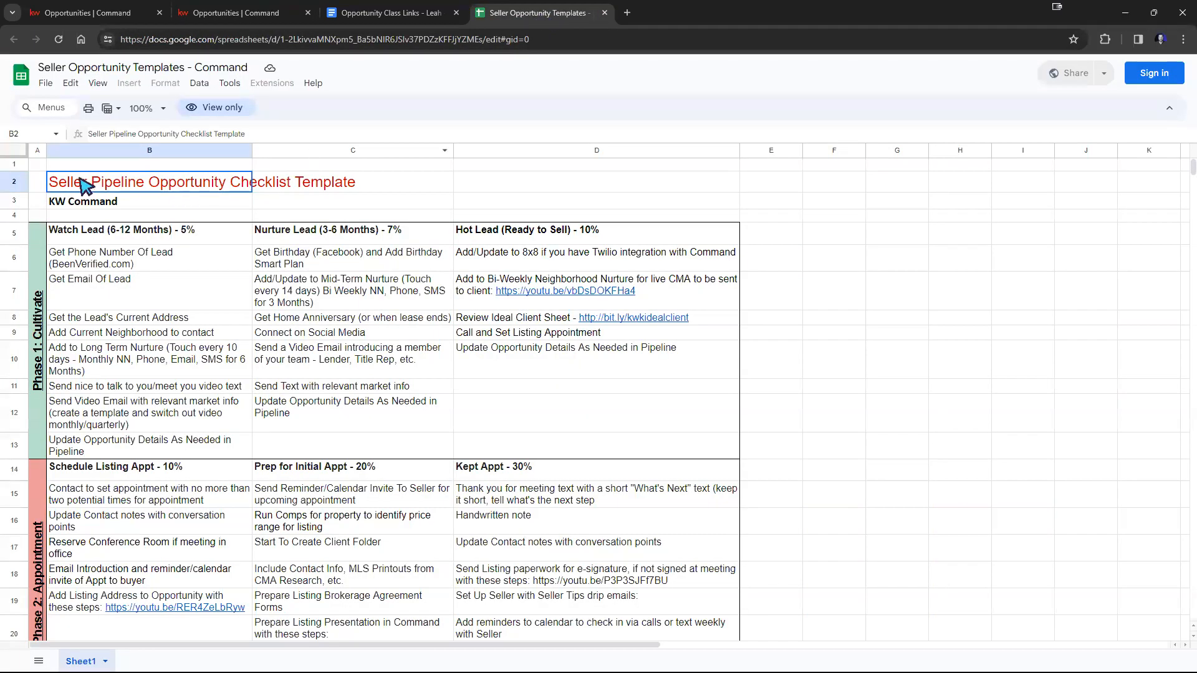
scroll(41, 304, down, 1)
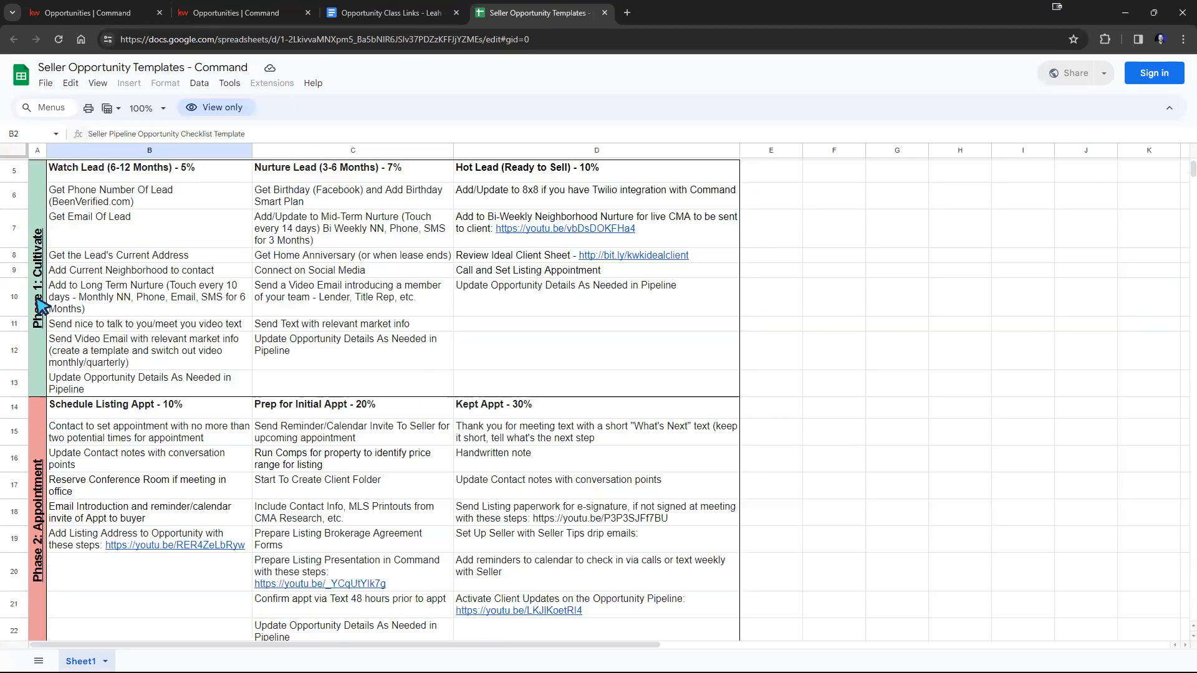
scroll(41, 304, down, 2)
scroll(40, 330, down, 2)
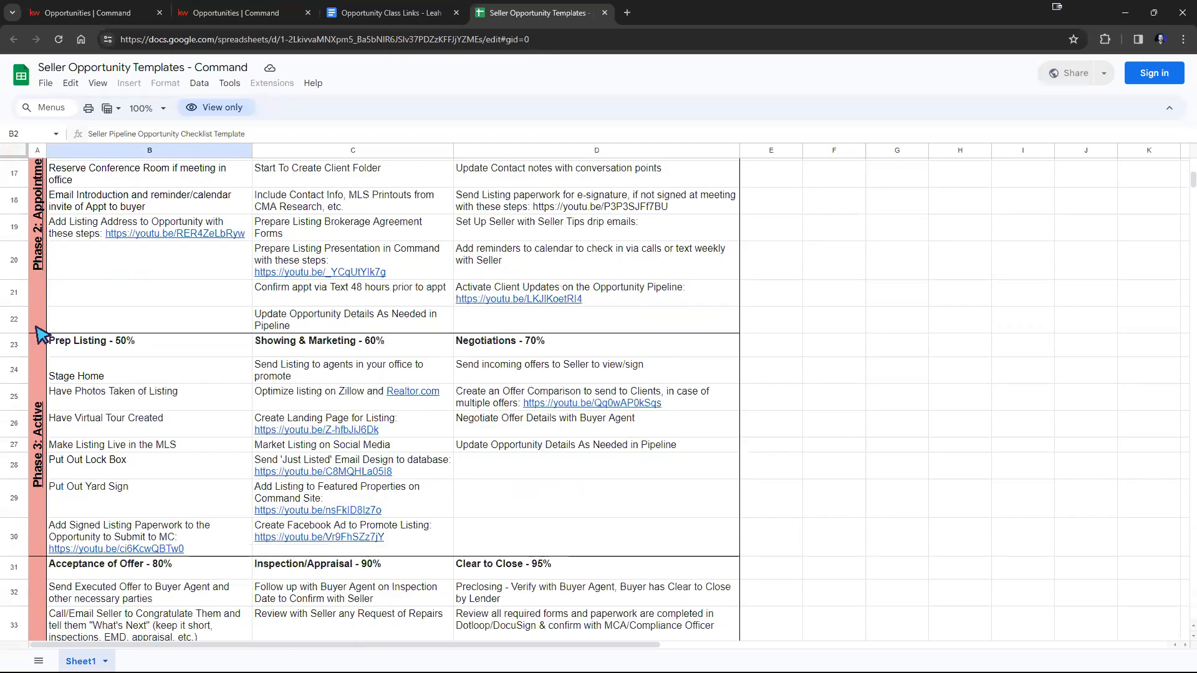
scroll(46, 437, down, 3)
scroll(47, 436, down, 3)
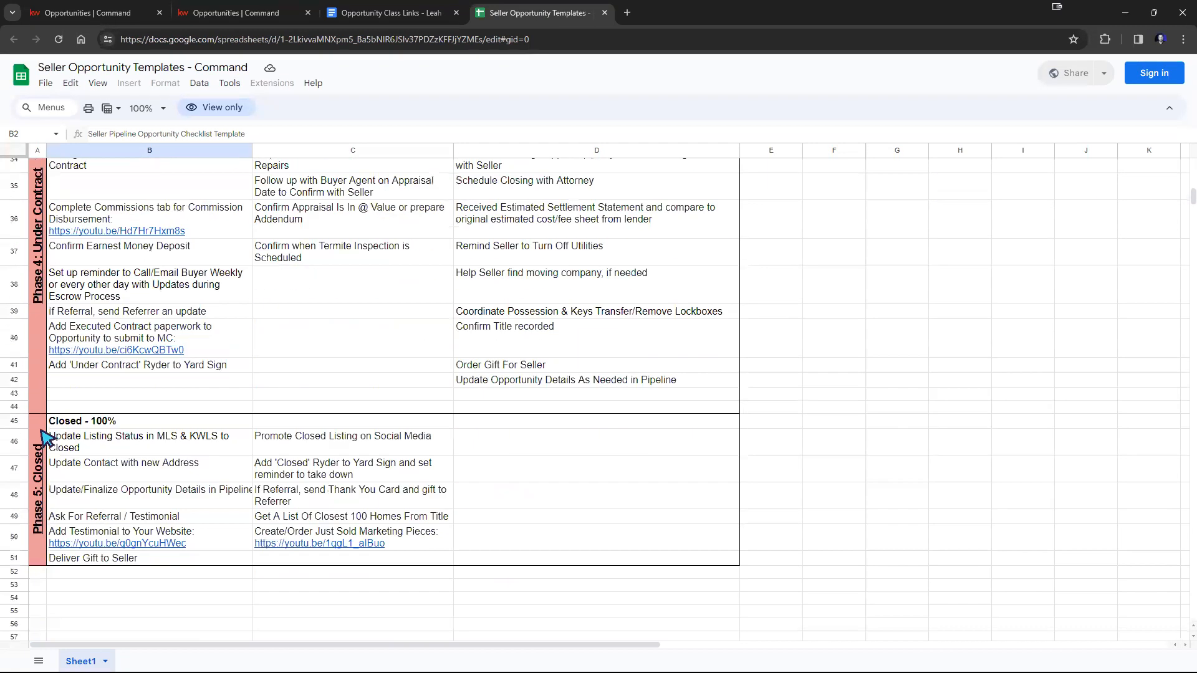
scroll(47, 285, up, 1)
scroll(46, 285, up, 5)
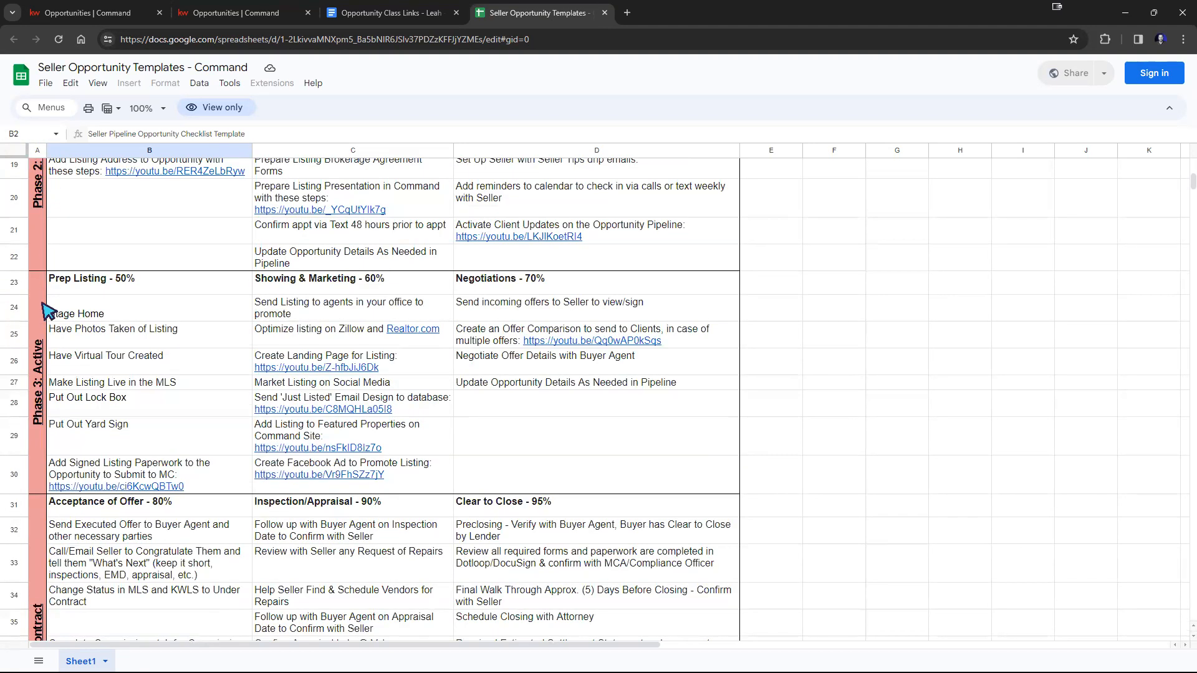
scroll(47, 309, up, 6)
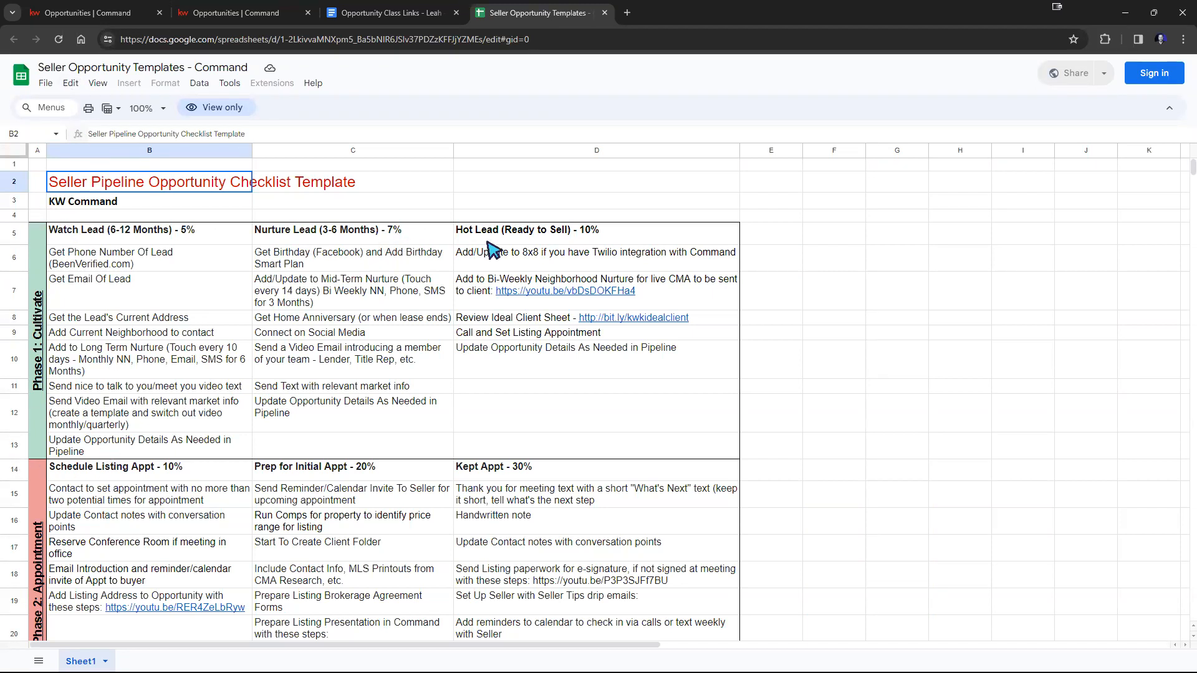
click(70, 238)
drag(293, 235, 558, 242)
Delete the Almost Hot stage from the Cultivate phase in Command and return to the listings board.
click(200, 13)
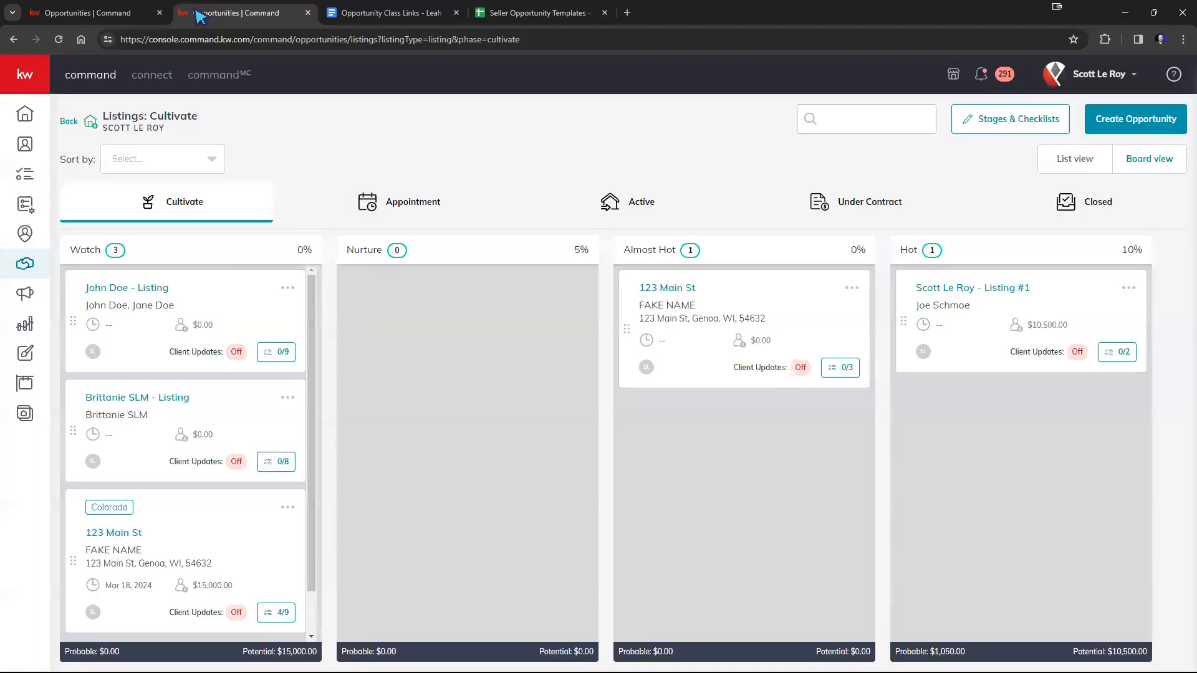
click(993, 118)
click(1153, 299)
click(641, 439)
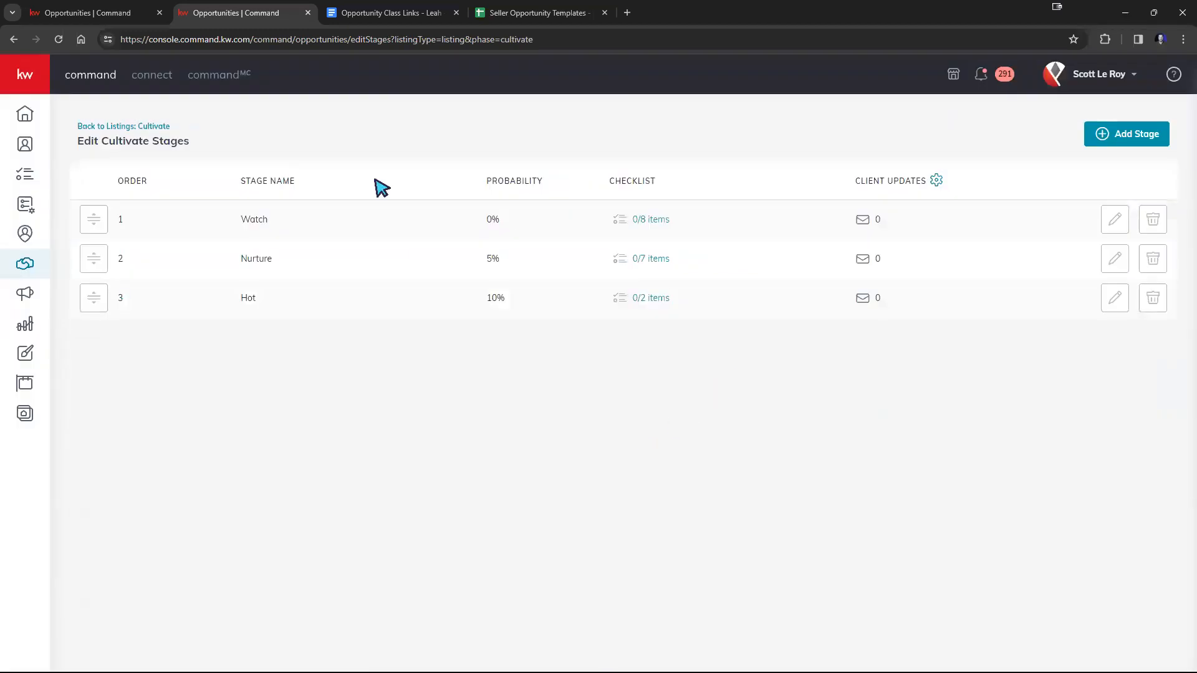
click(80, 126)
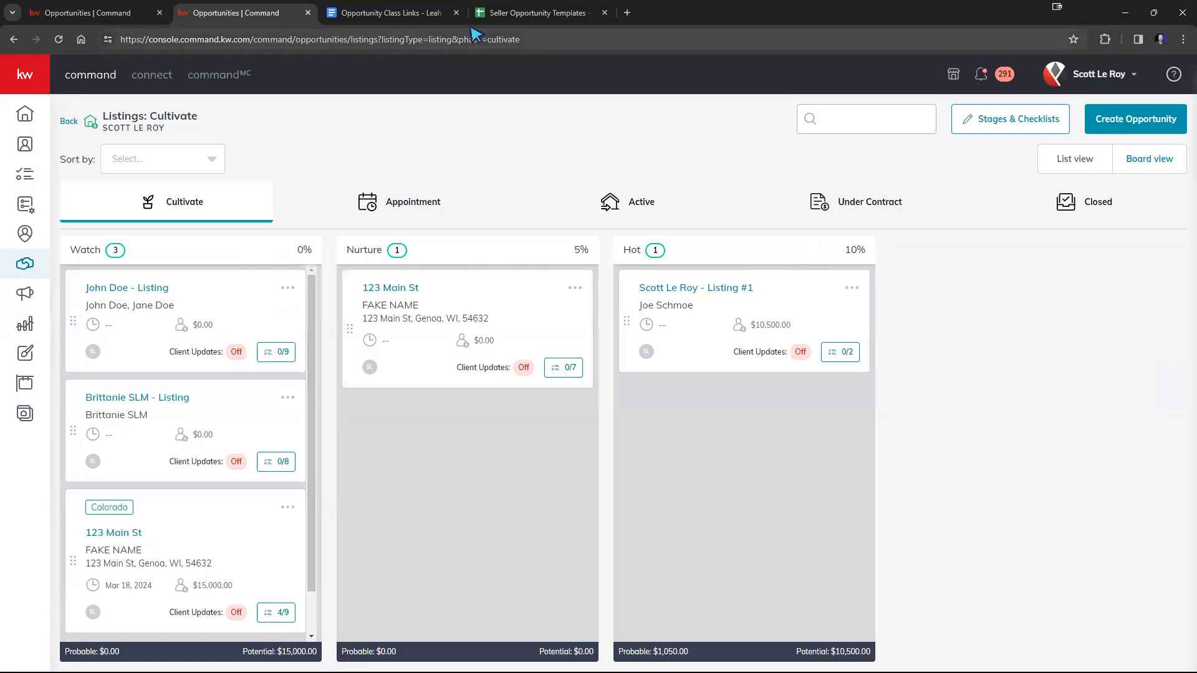
Switch to the Seller Opportunity Templates spreadsheet and go through the Watch Lead checklist items from phone number to updating opportunity details.
click(527, 13)
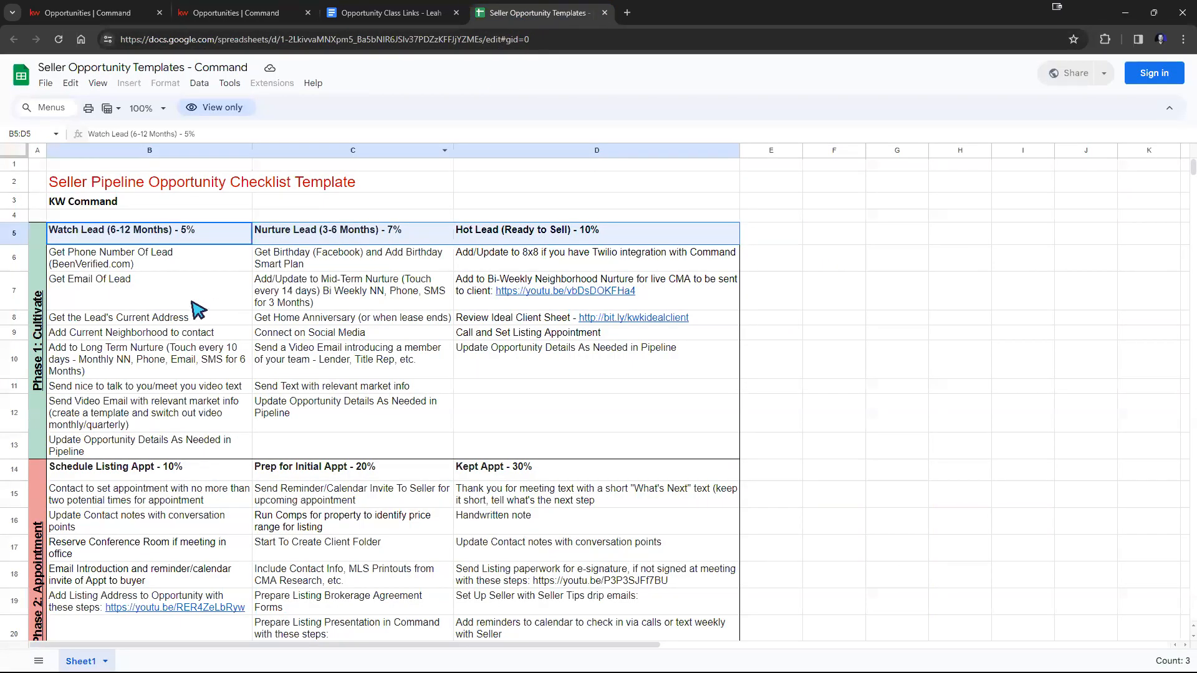
click(123, 259)
click(111, 285)
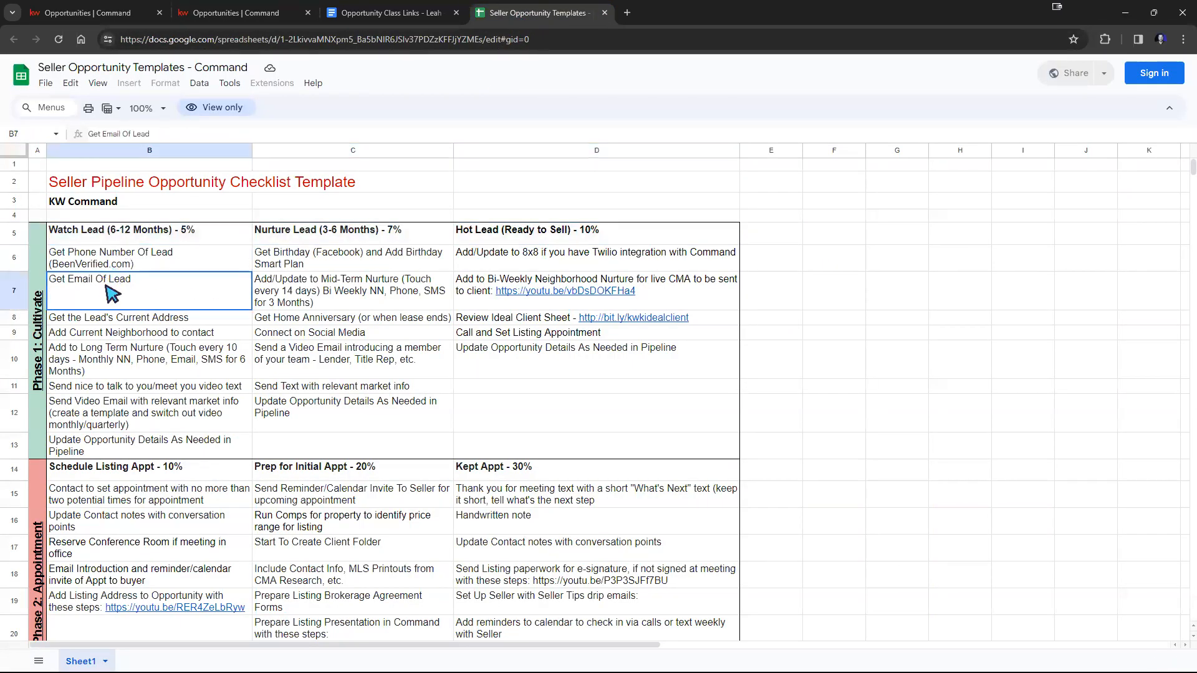
click(132, 319)
click(124, 333)
click(118, 358)
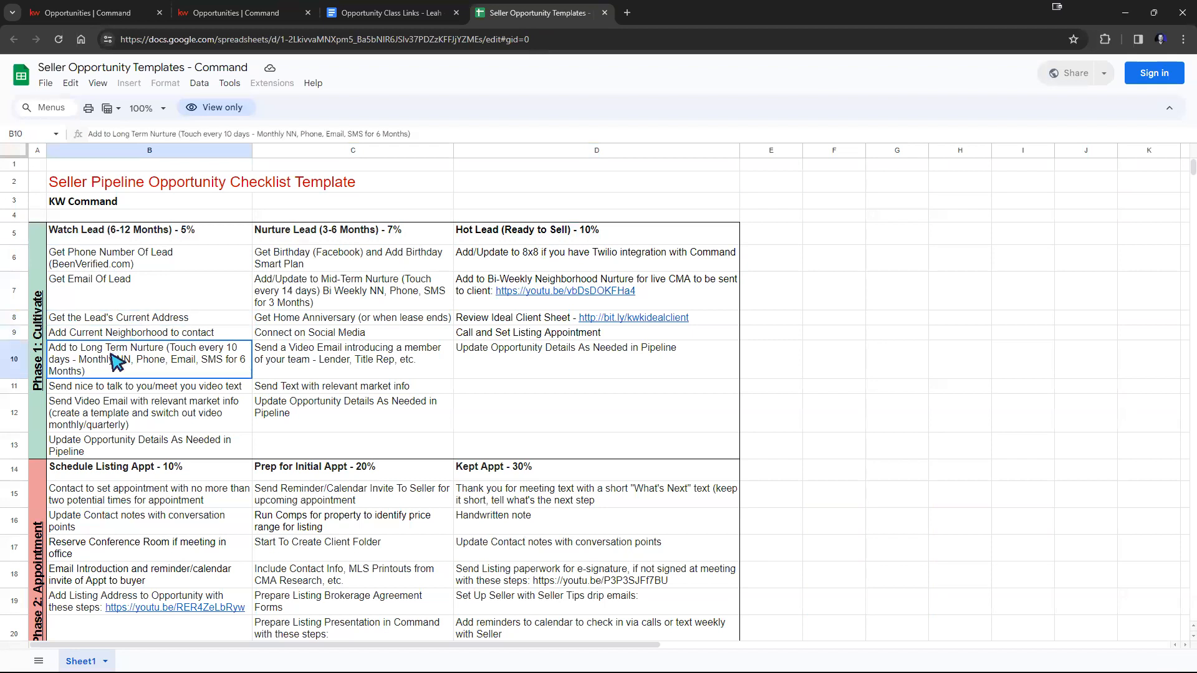
click(116, 388)
click(111, 406)
click(111, 444)
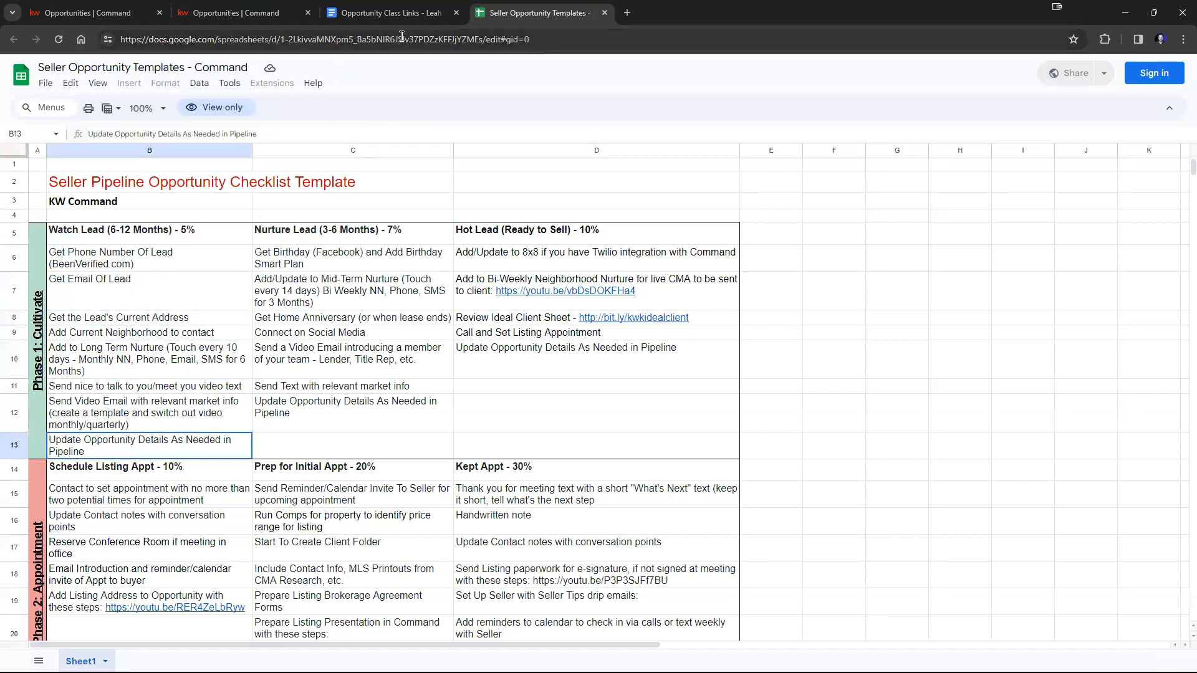
Switch to Command, view the Watch stage's checklist in the Cultivate stage settings, and close it without changes.
click(231, 14)
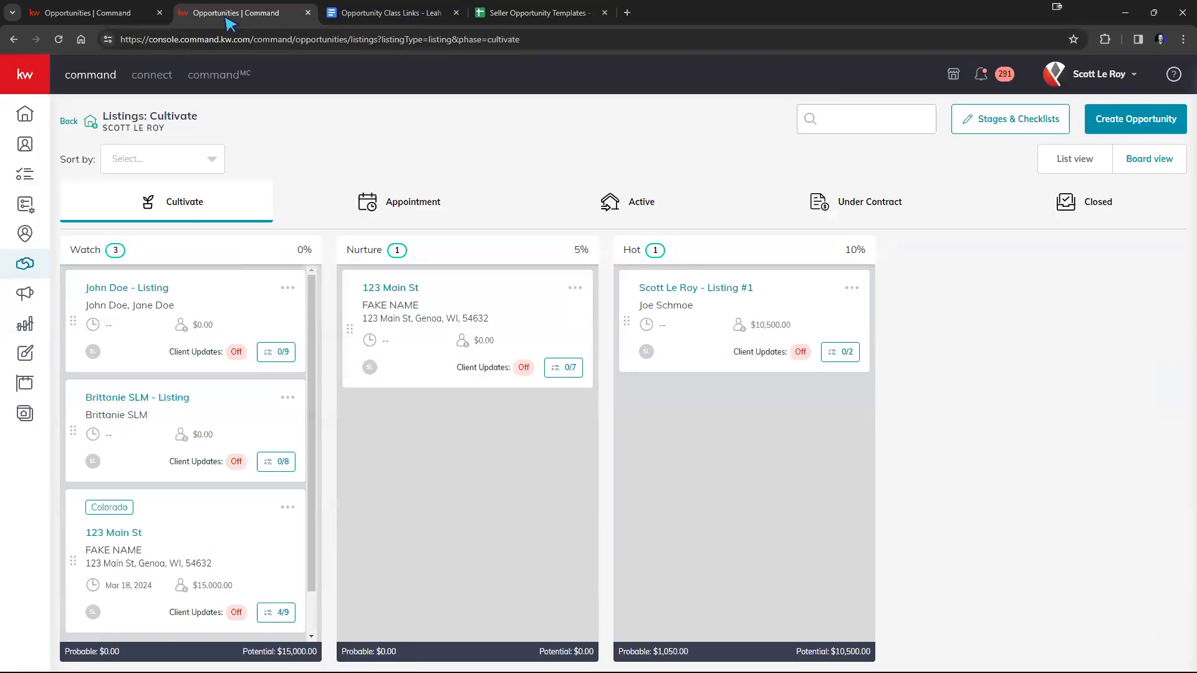
click(1003, 128)
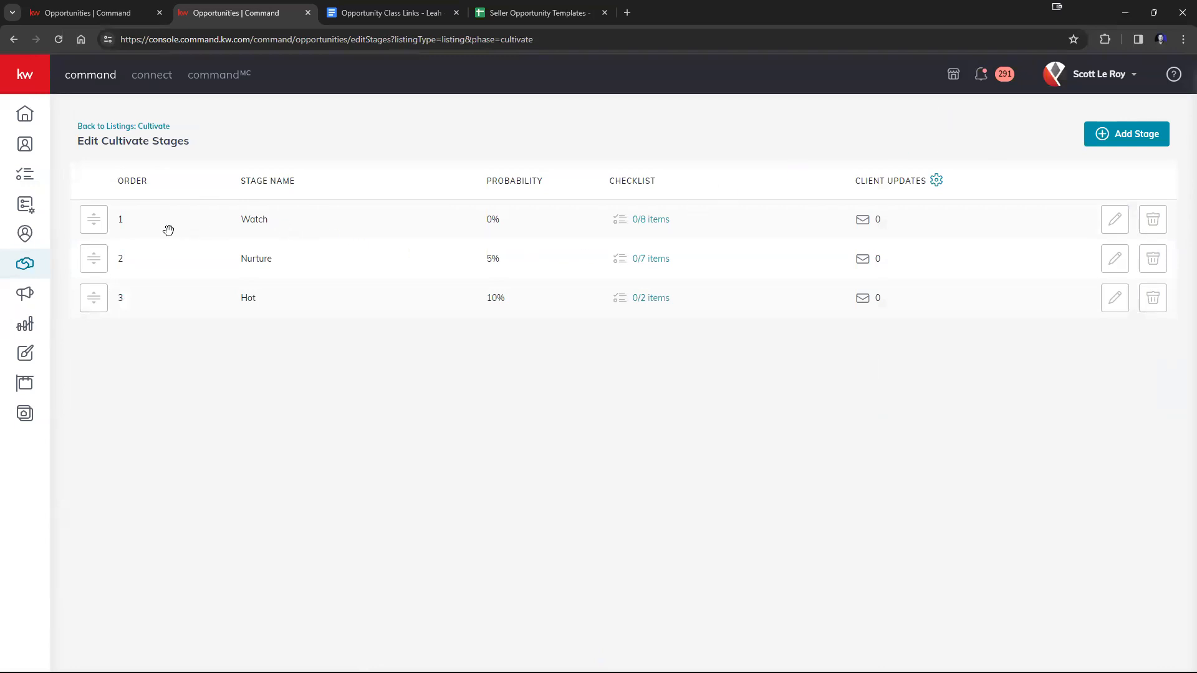
click(645, 221)
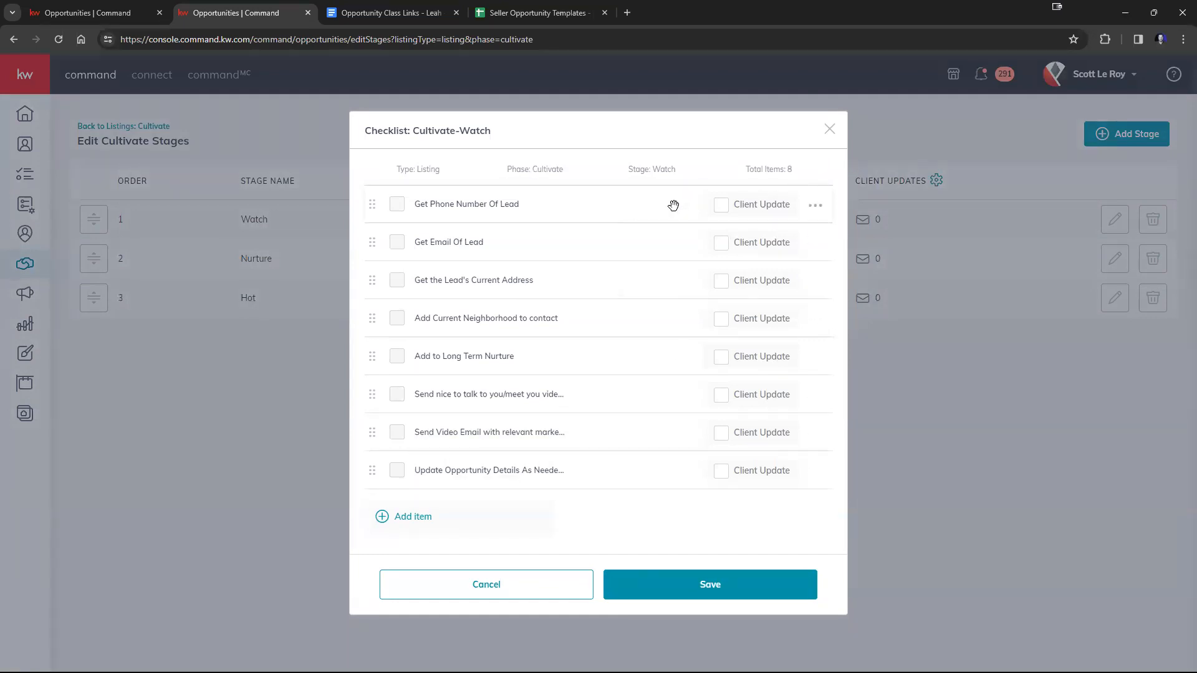
click(486, 591)
Add a Cultivate stage named "Watch 2" and move it to the first place in the stage order.
click(1141, 134)
click(451, 286)
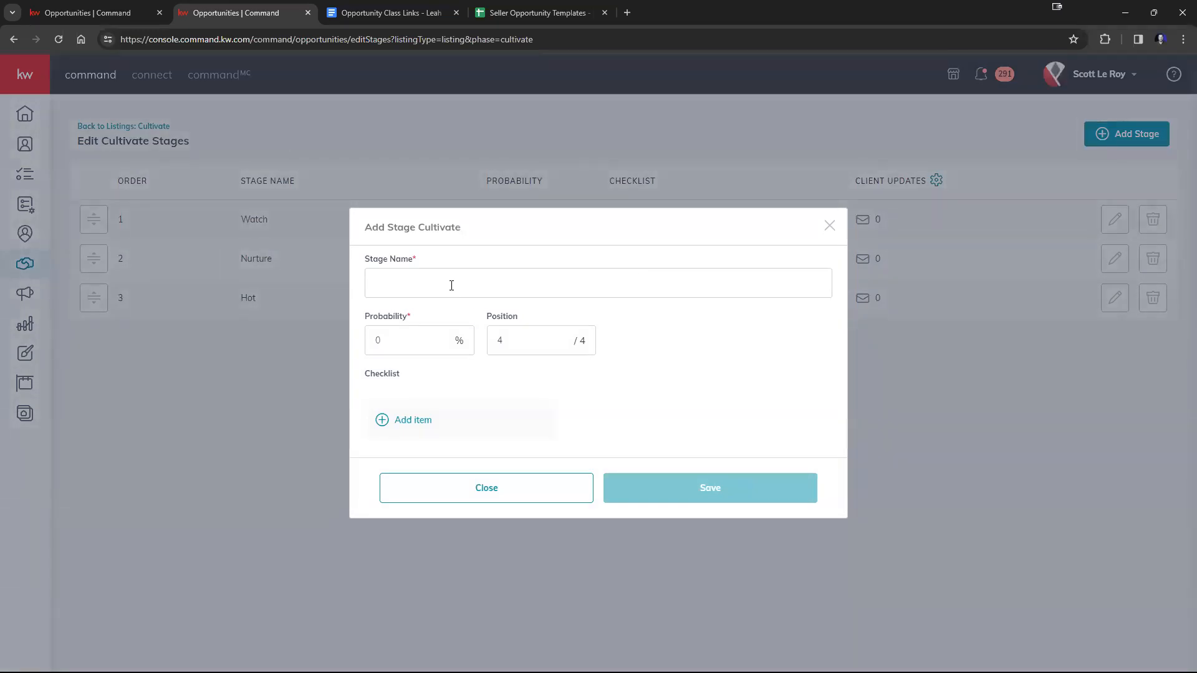
text(Watch 2)
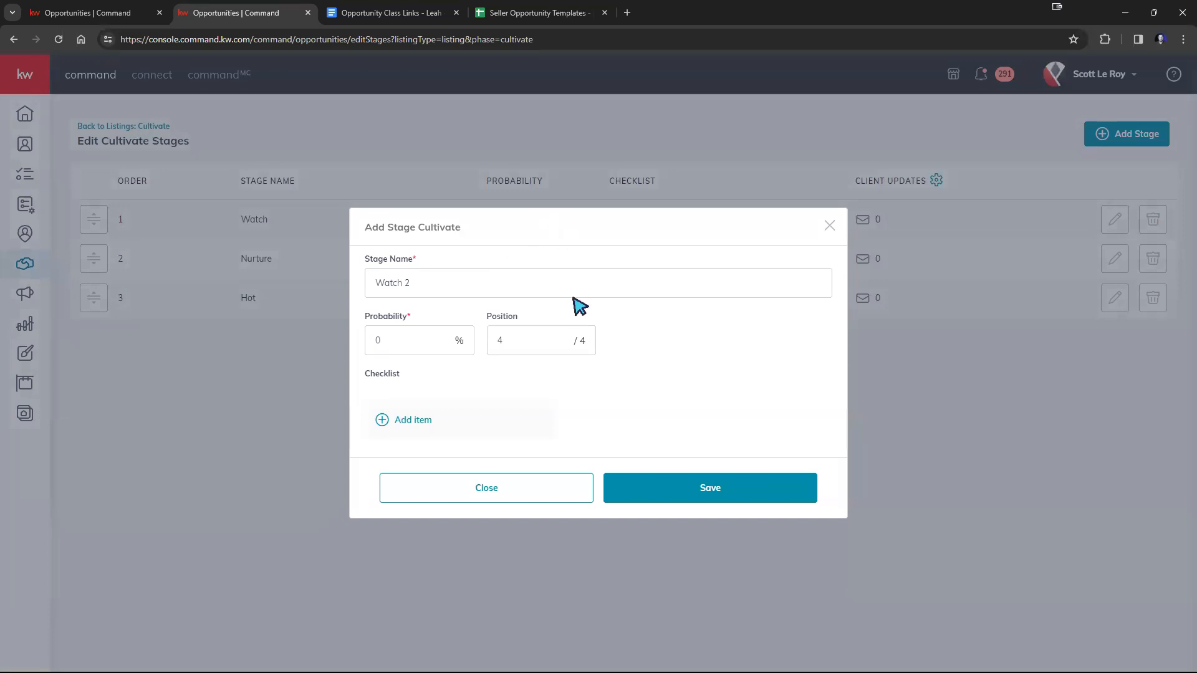
click(681, 498)
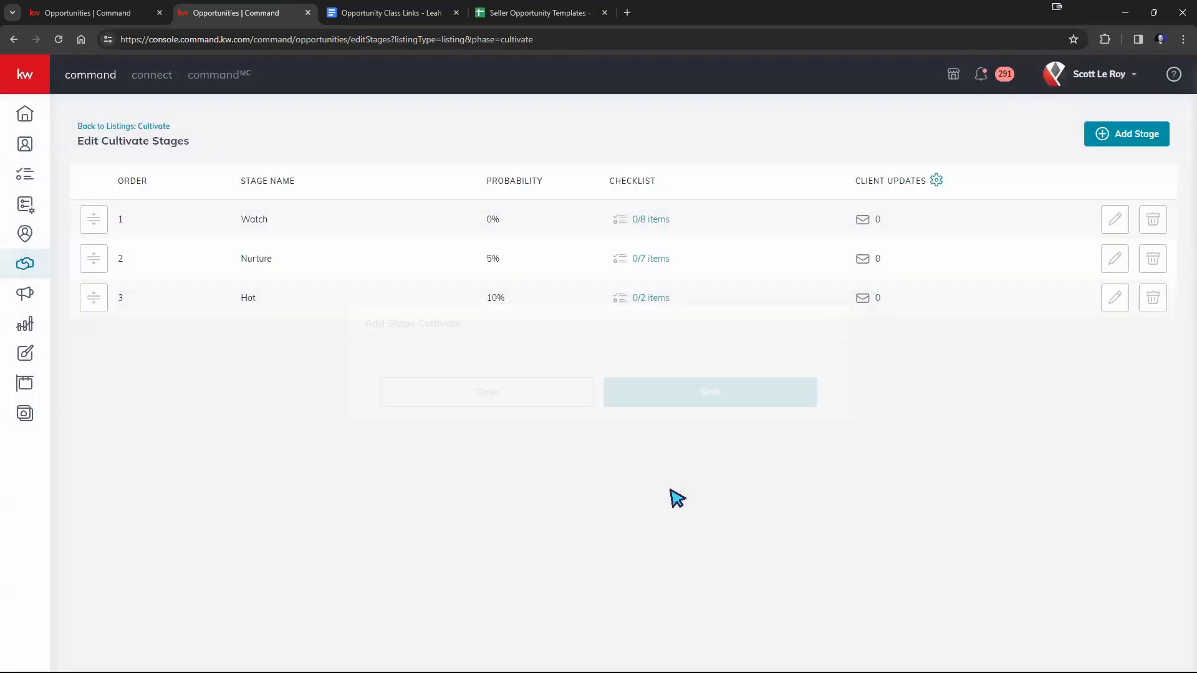
drag(100, 353, 121, 235)
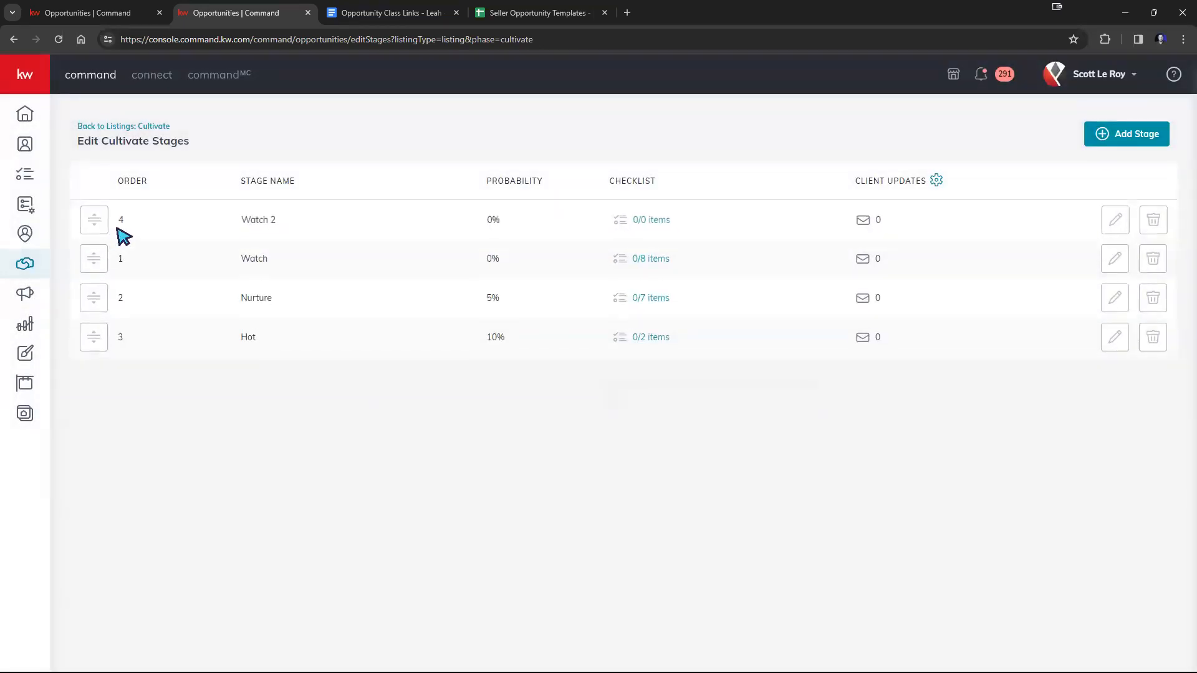
Copy "Get Phone Number Of Lead (BeenVerified.com)" from the template spreadsheet into a new task on the Watch 2 checklist.
click(650, 220)
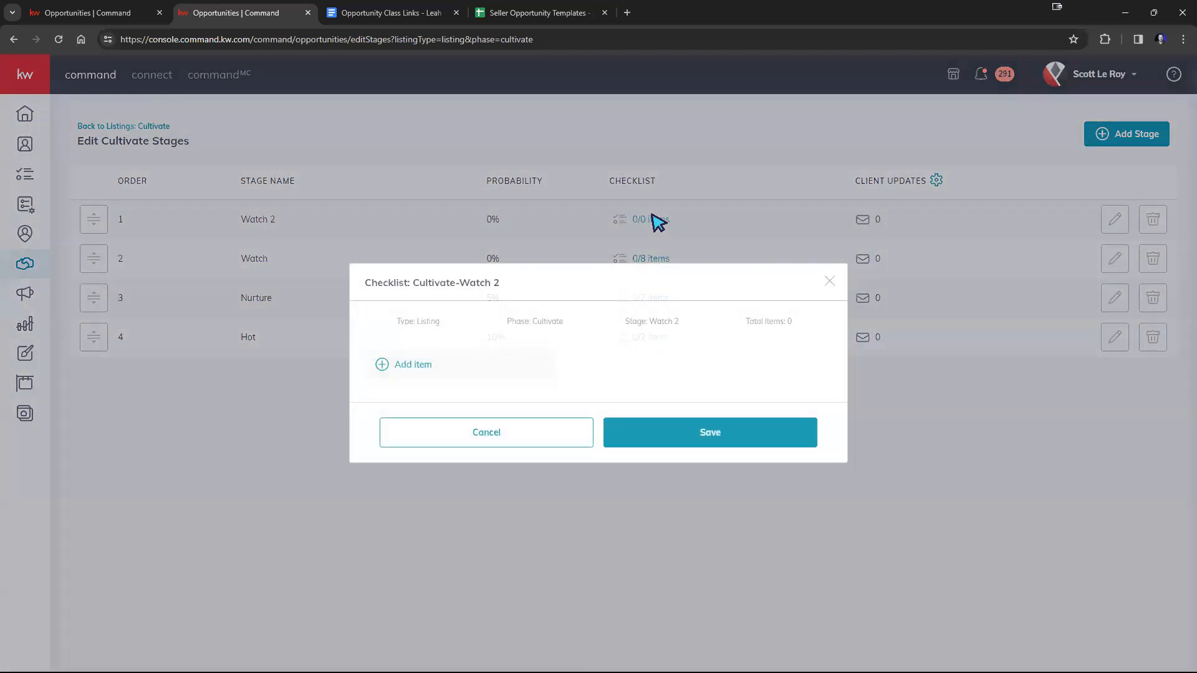
click(404, 368)
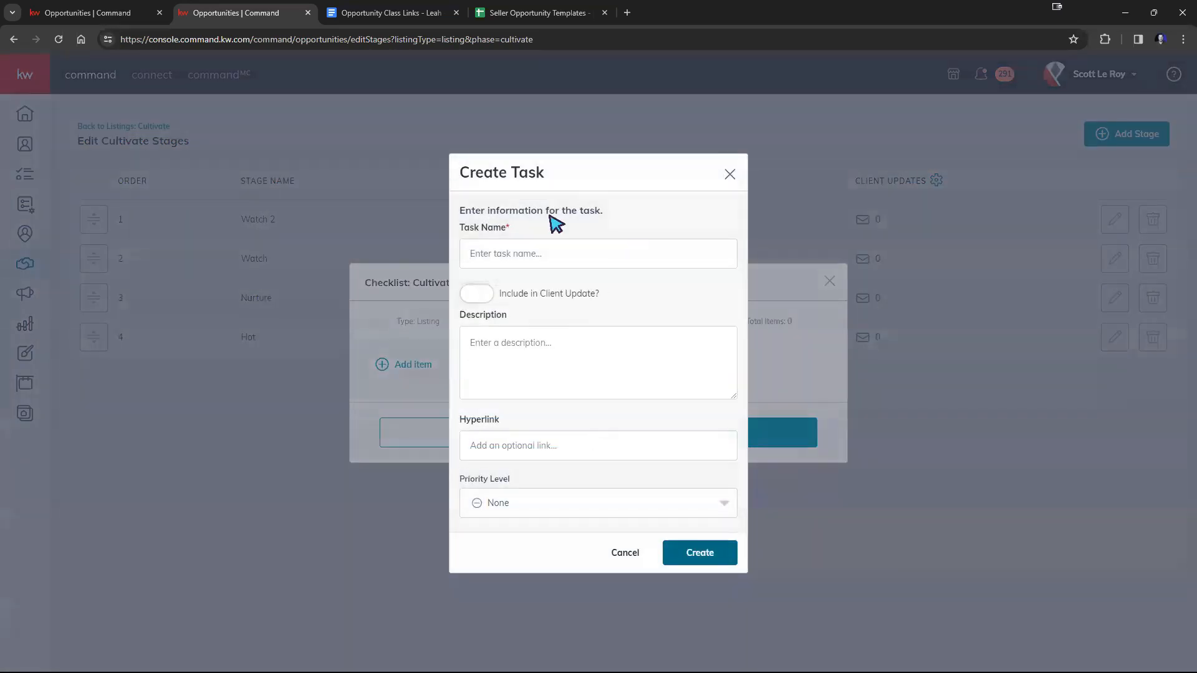
click(536, 12)
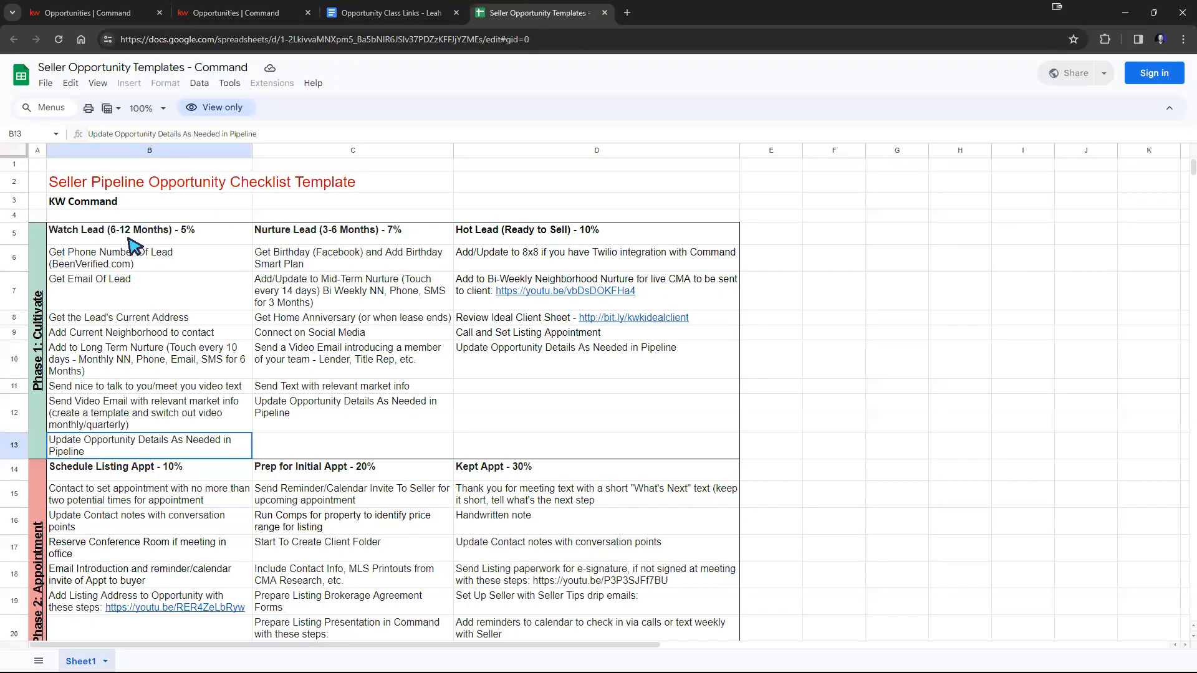
click(120, 258)
double_click(115, 252)
key(ctrl+c)
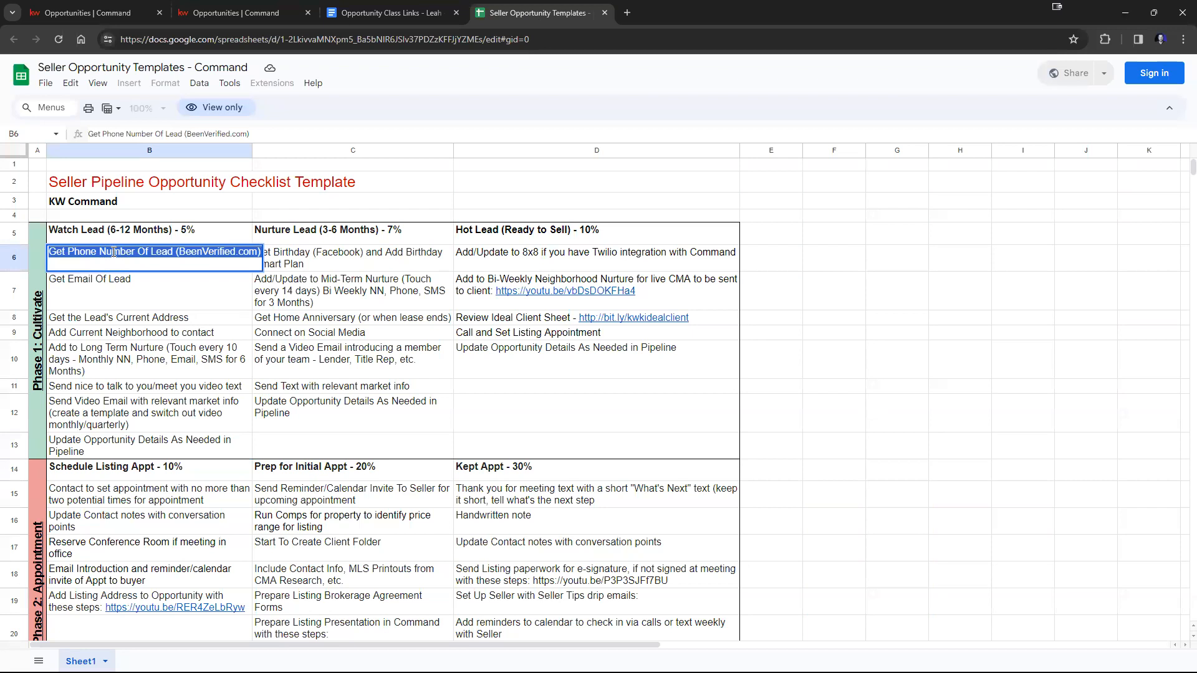
click(185, 17)
click(481, 253)
key(ctrl+v)
click(689, 555)
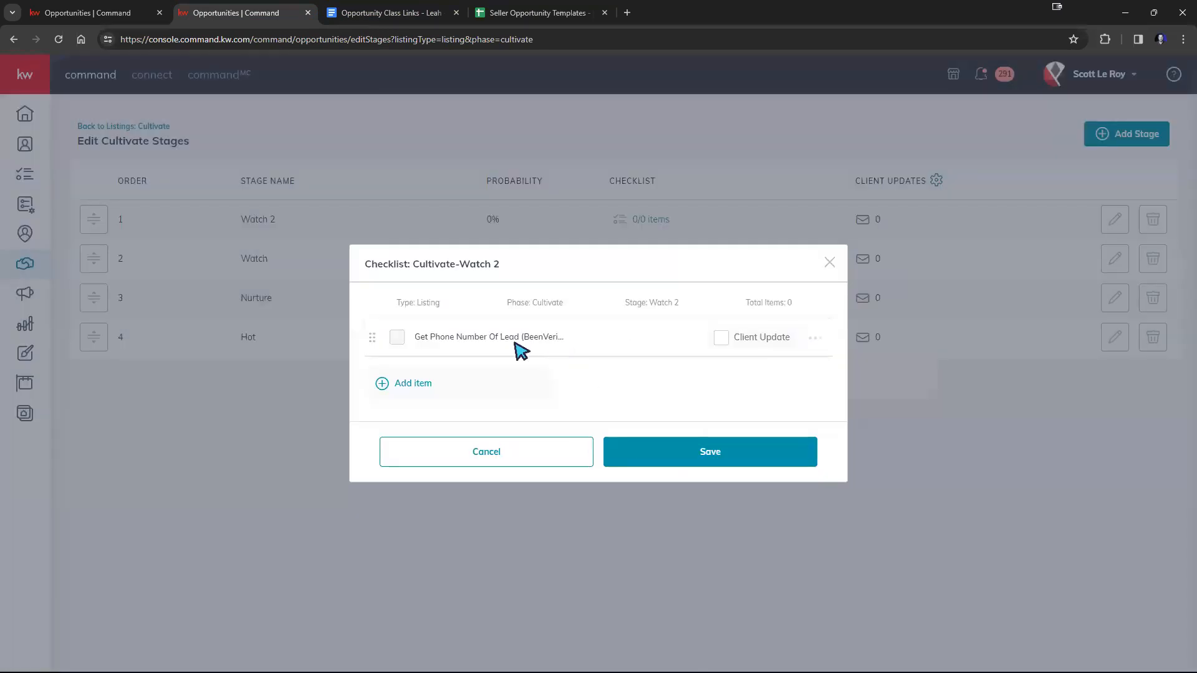
Add a Watch 2 checklist task named "Get Email Of Lead", copied from the template spreadsheet.
click(410, 388)
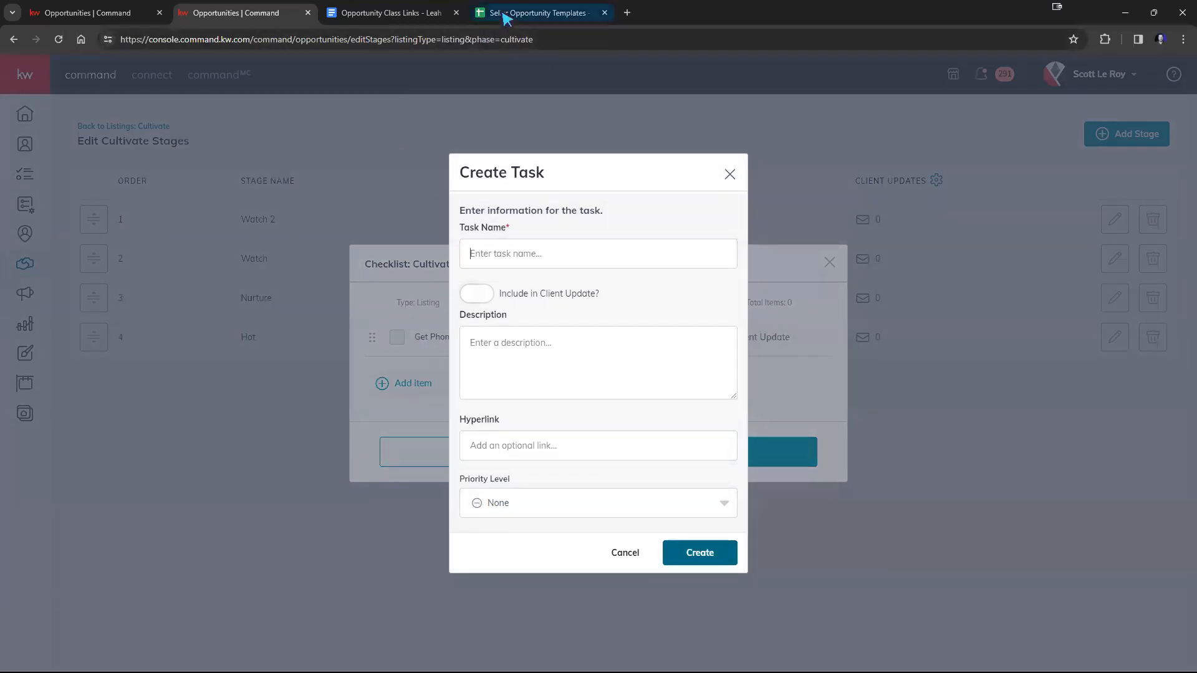
click(499, 13)
double_click(112, 283)
key(ctrl+a)
key(ctrl+c)
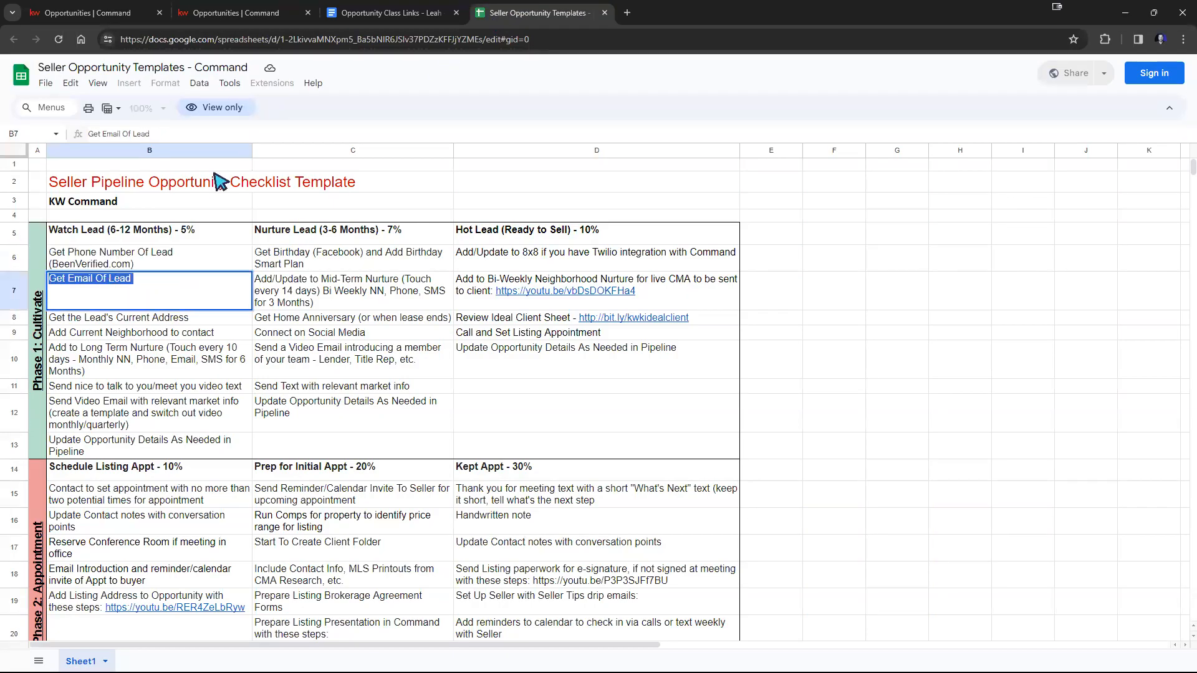
click(368, 13)
click(297, 18)
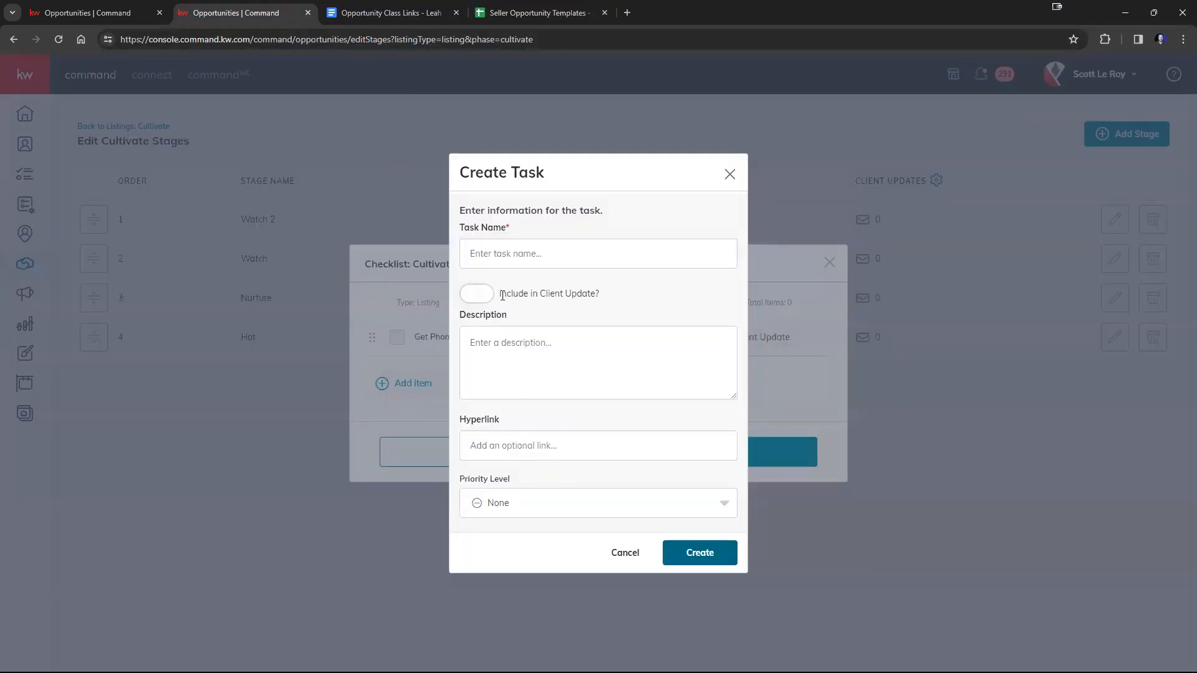
click(518, 253)
key(ctrl+v)
click(709, 553)
Add a Watch 2 checklist task named "Get the Lead's Current Address", copied from the template spreadsheet.
click(405, 404)
click(527, 13)
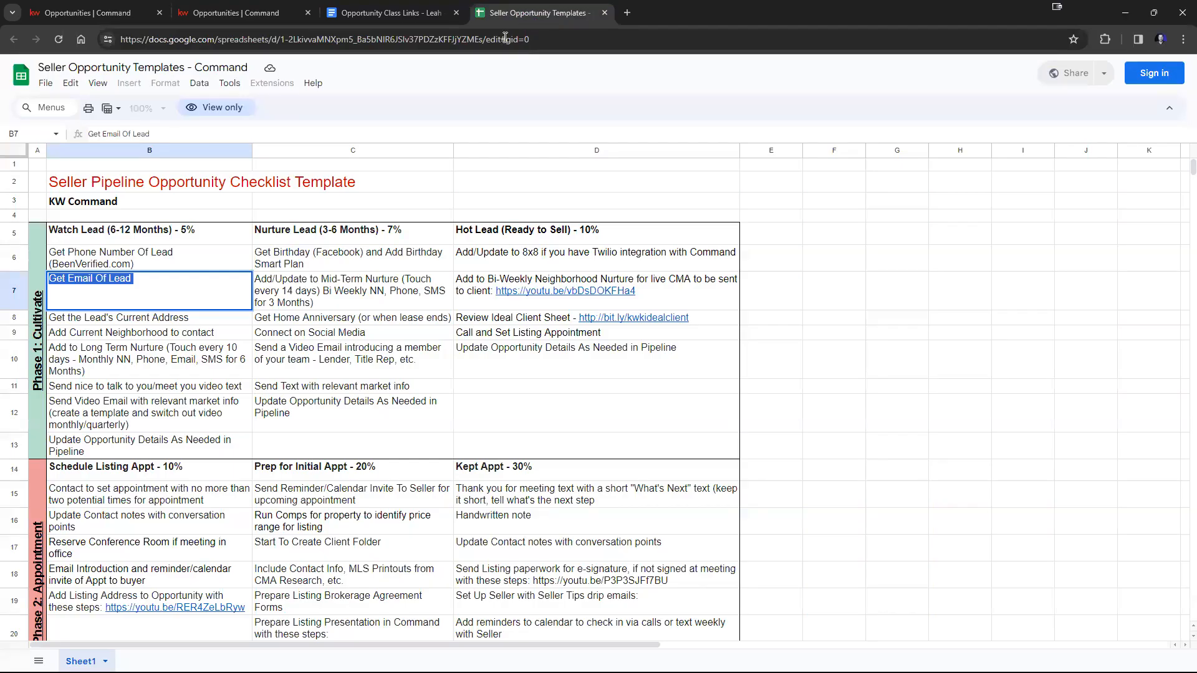
double_click(154, 319)
key(ctrl+c)
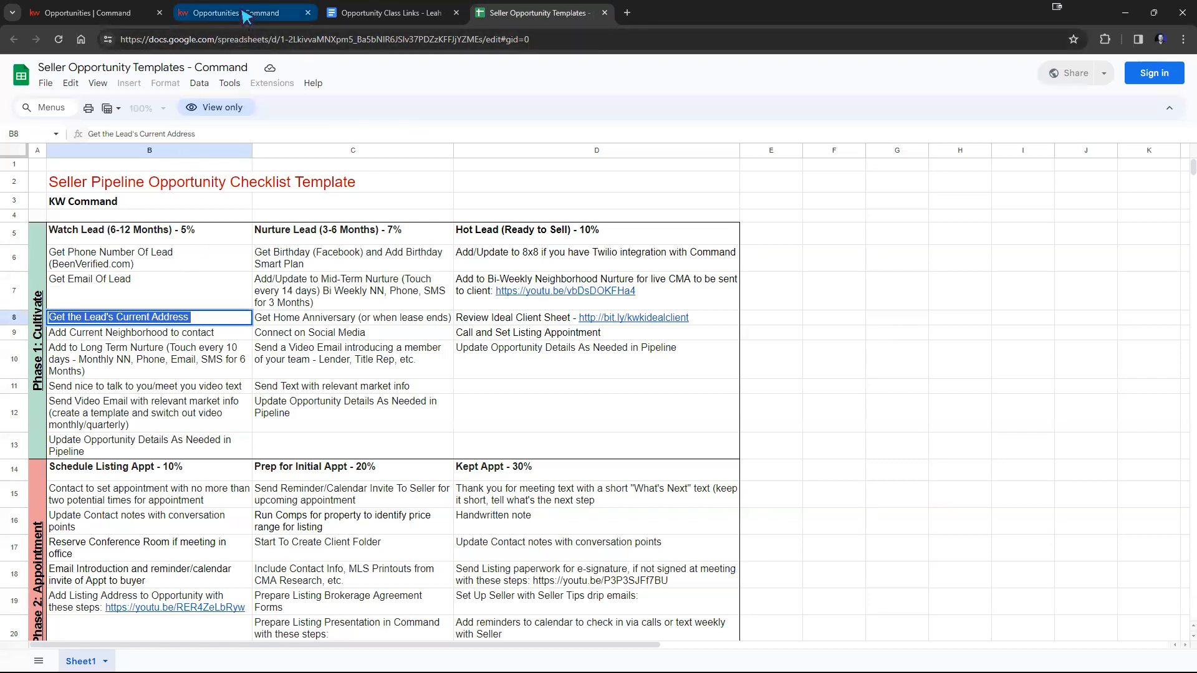
click(237, 13)
click(540, 253)
key(ctrl+v)
click(710, 557)
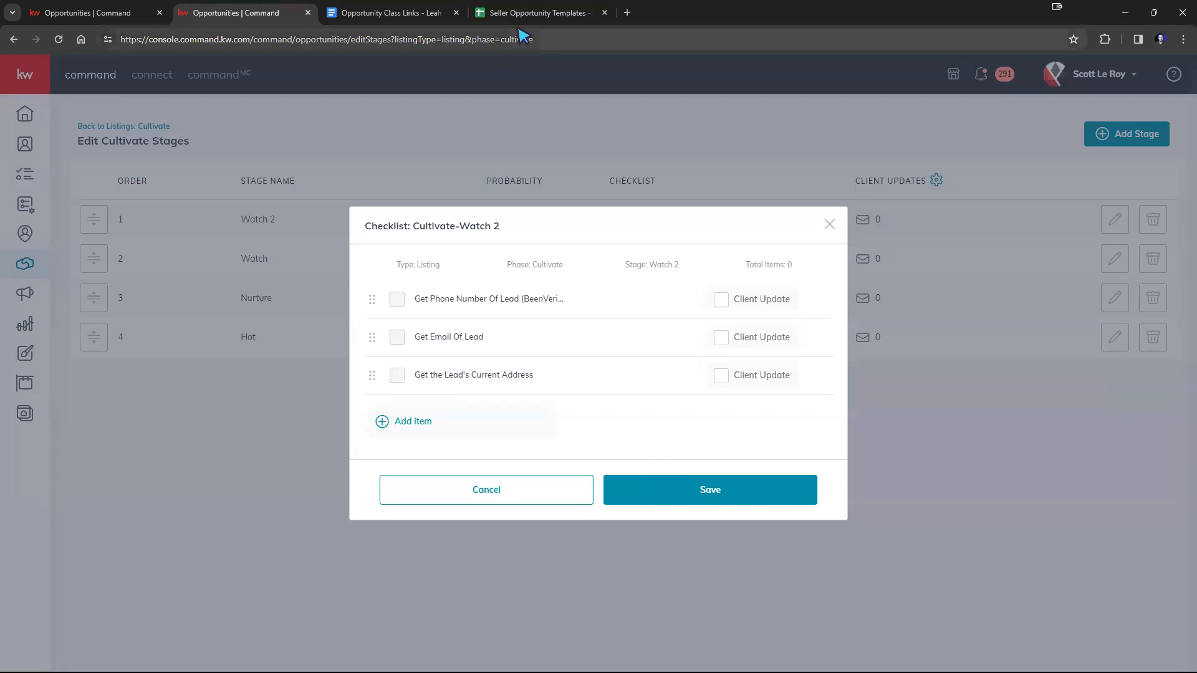
Copy "Add Current Neighborhood to contact" from the template spreadsheet and create it as a Watch 2 checklist task.
click(529, 15)
click(139, 335)
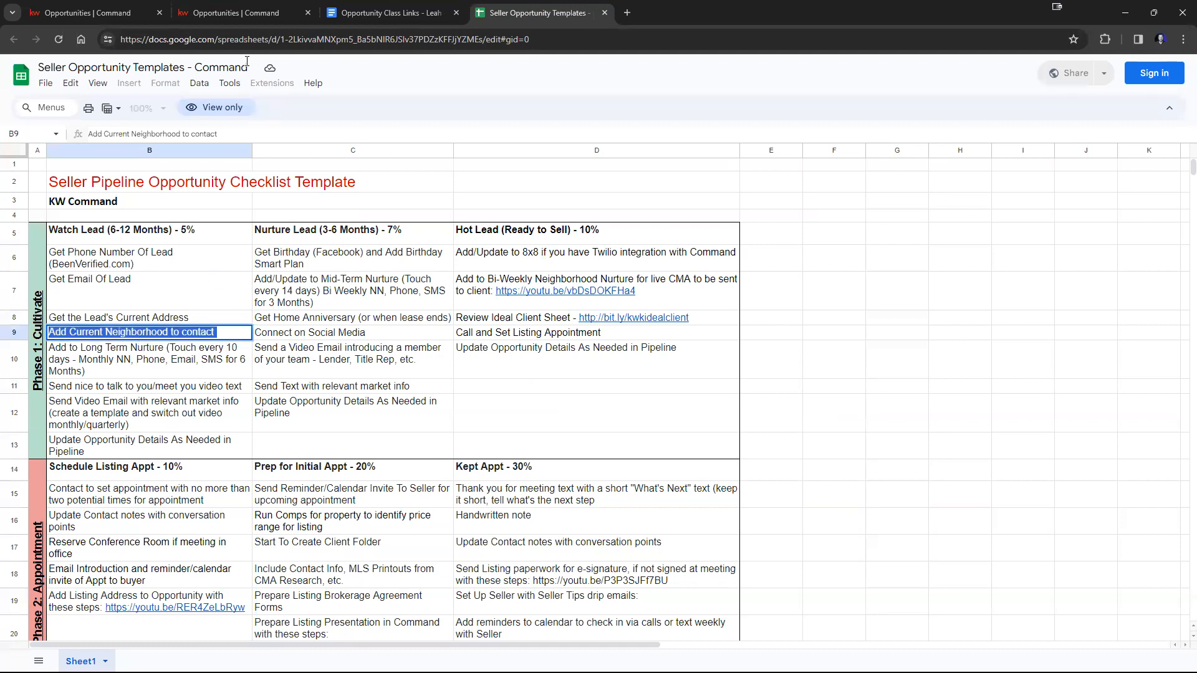
click(262, 14)
click(403, 422)
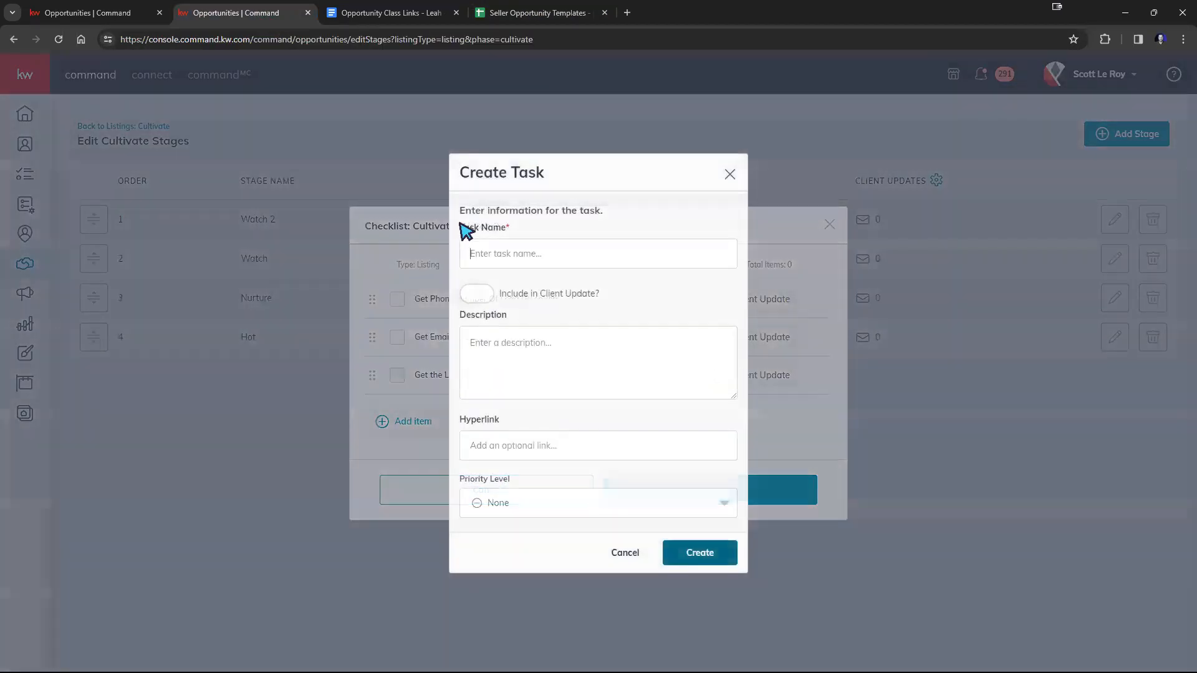
text(Add Current Neighborhood to contact)
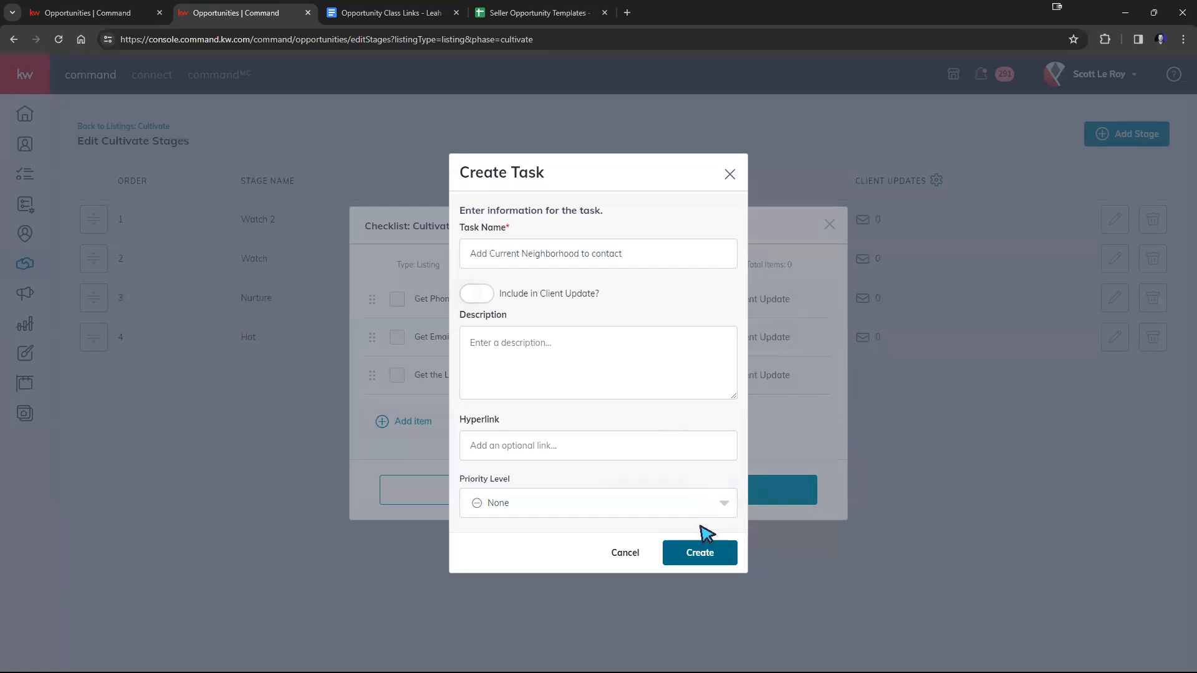
click(702, 551)
Create the Watch 2 task "Add to Long Term Nurture (Touch every 10 days - Monthly NN, Phone, Email, SMS for 6 Months)" from the template.
click(383, 441)
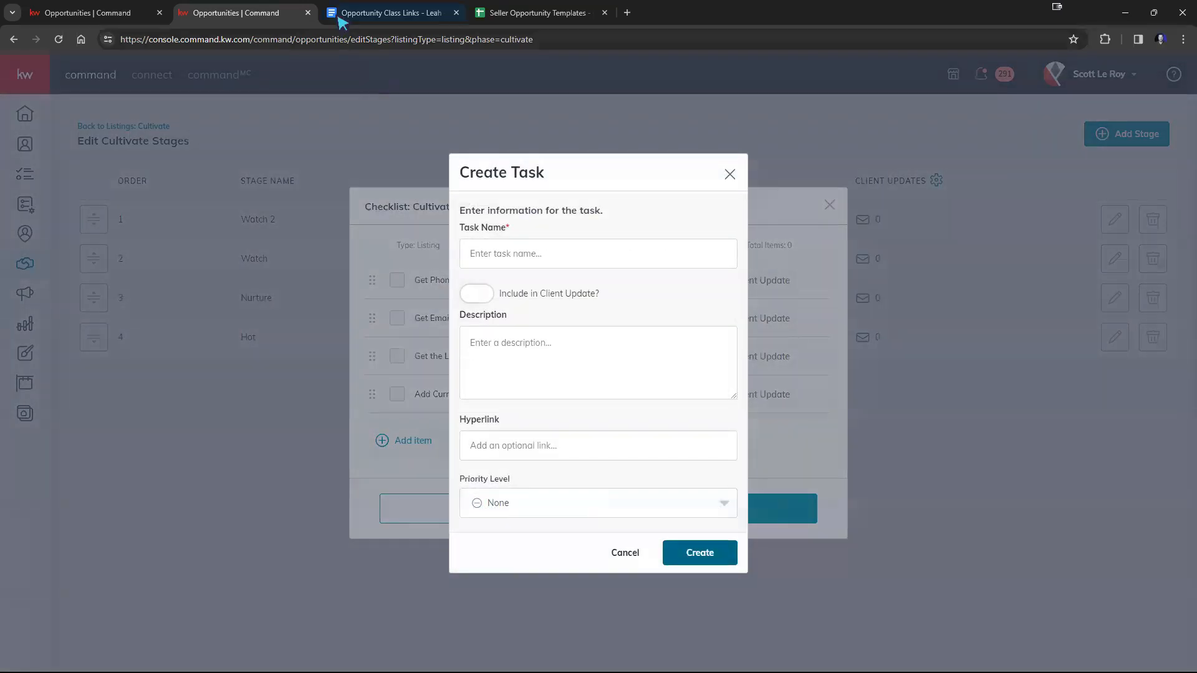
click(533, 12)
triple_click(100, 353)
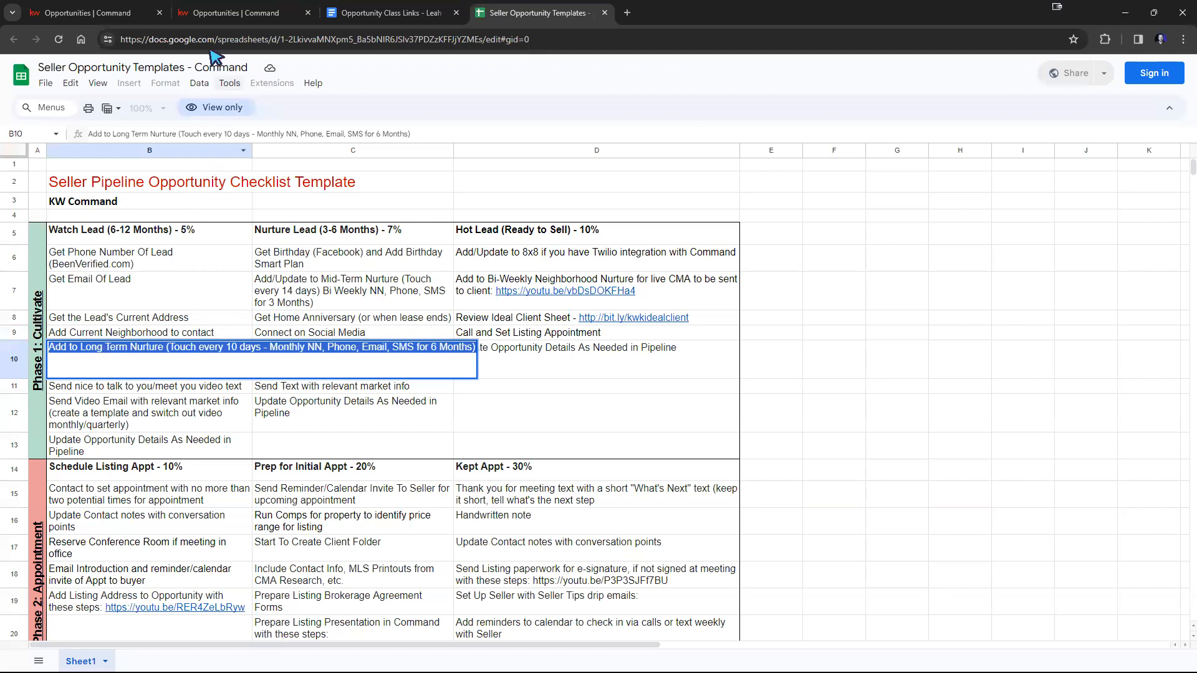
click(240, 12)
key(ctrl+v)
click(683, 553)
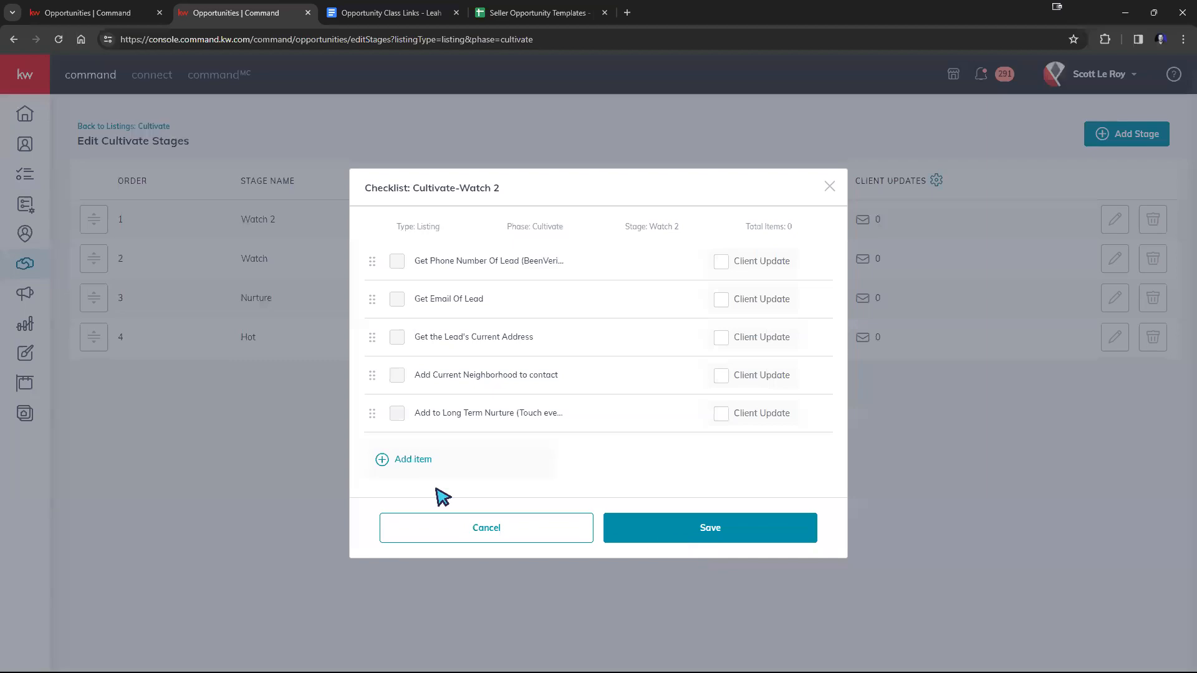
Add a Watch 2 checklist task named "Send nice to talk to you/meet you video text", copied from the template spreadsheet.
click(410, 465)
click(515, 12)
click(143, 387)
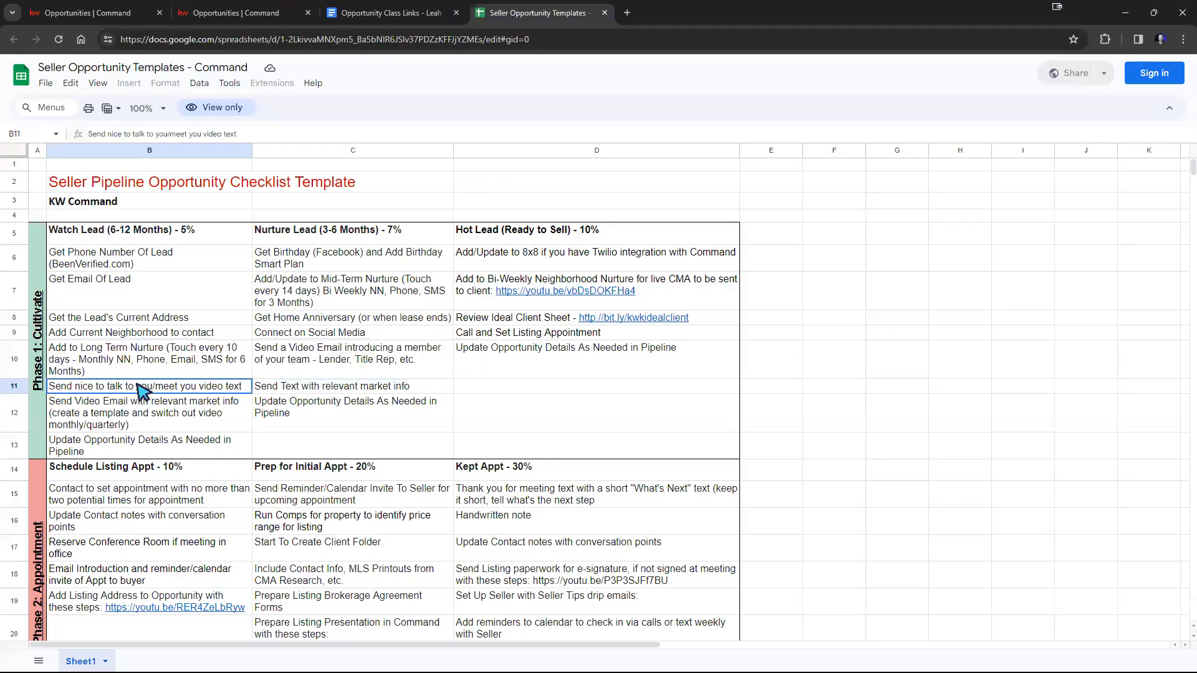
double_click(135, 386)
key(ctrl+c)
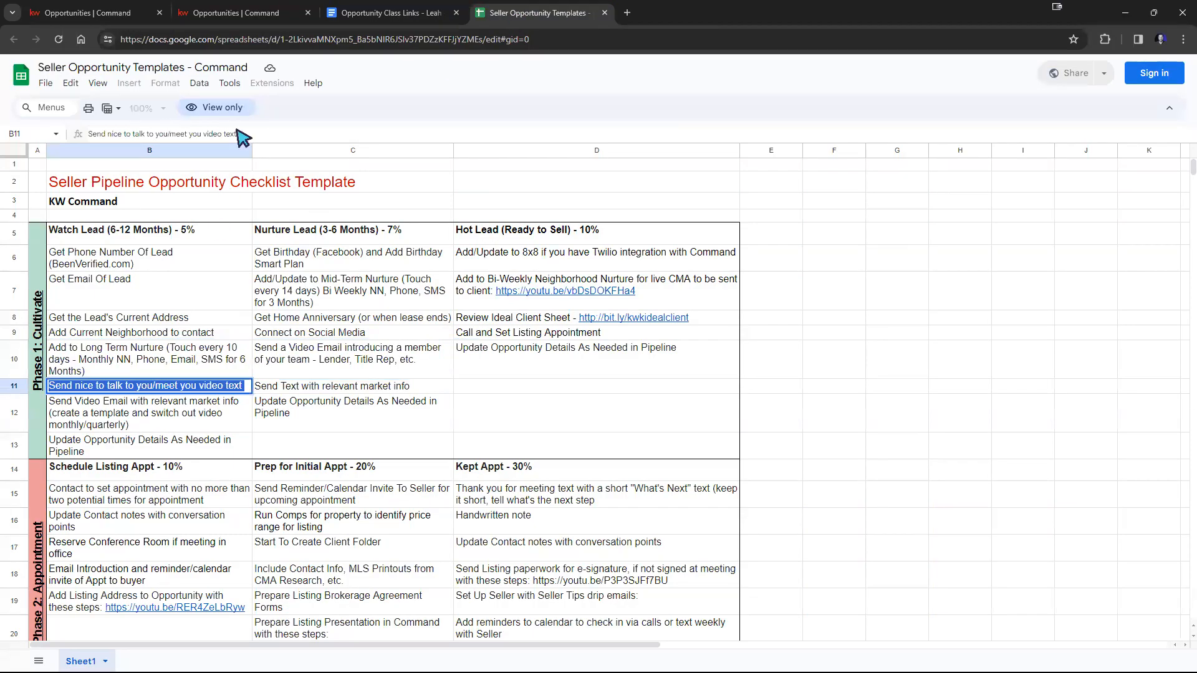
click(237, 13)
key(ctrl+v)
click(679, 551)
Create the Watch 2 task "Send Video Email with relevant market info (create a template and switch out video monthly/quarterly)" from the template spreadsheet.
click(421, 493)
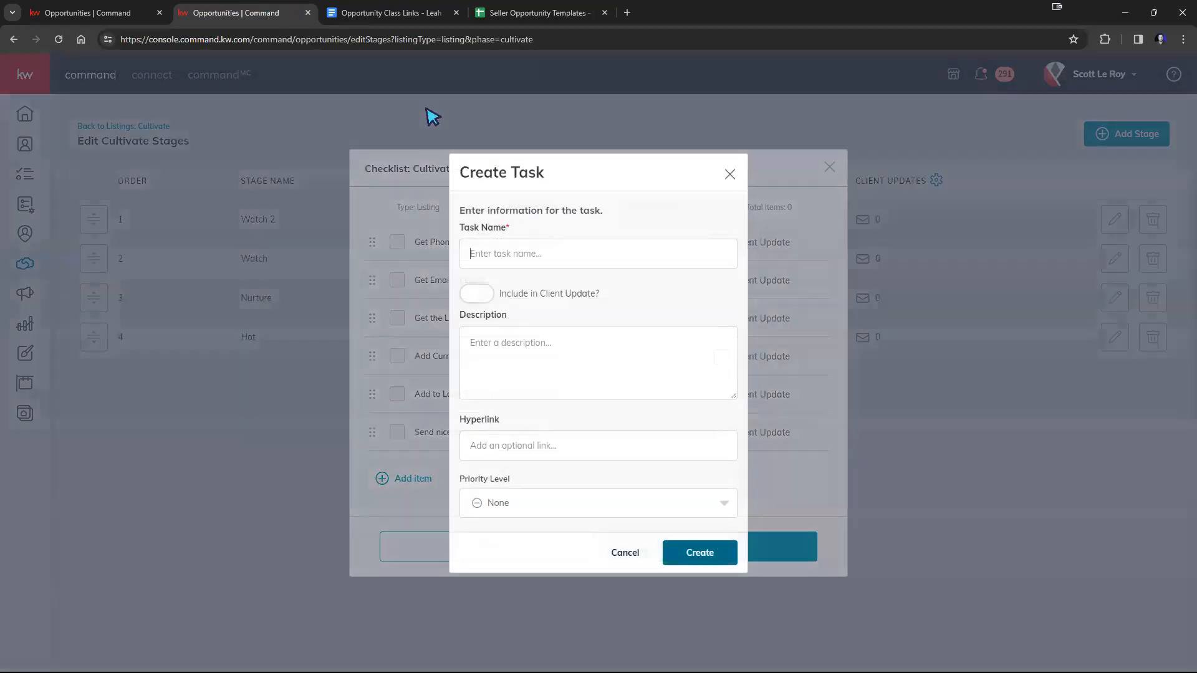
click(549, 13)
double_click(177, 403)
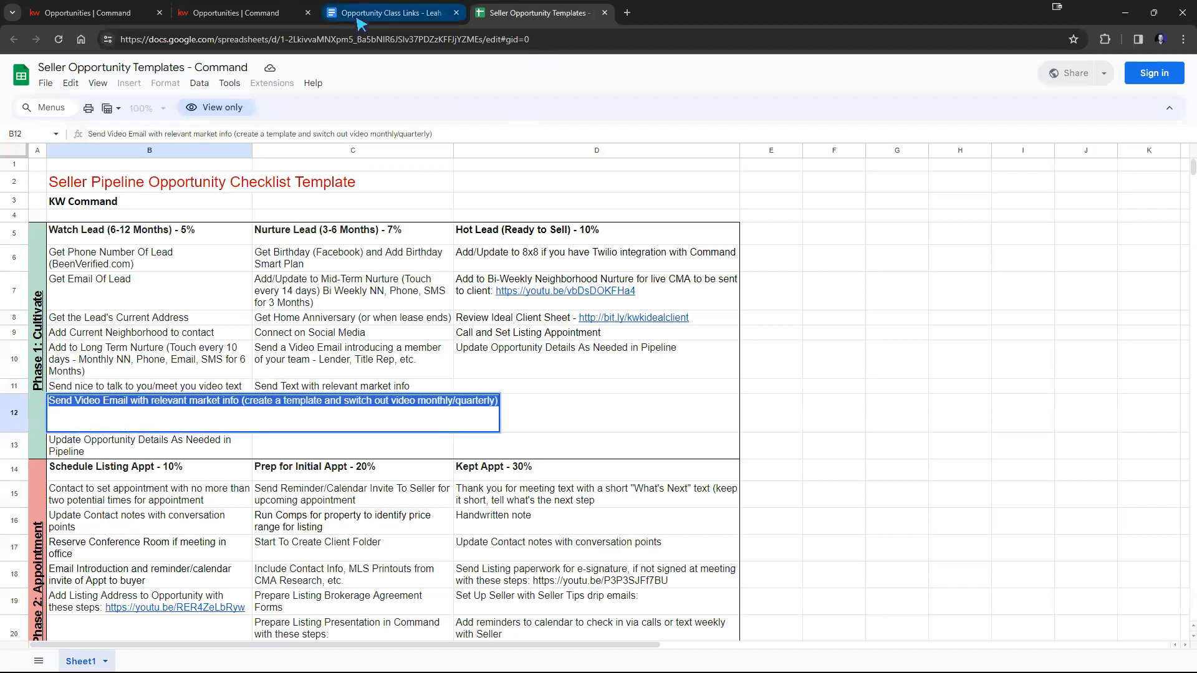
click(389, 12)
click(237, 13)
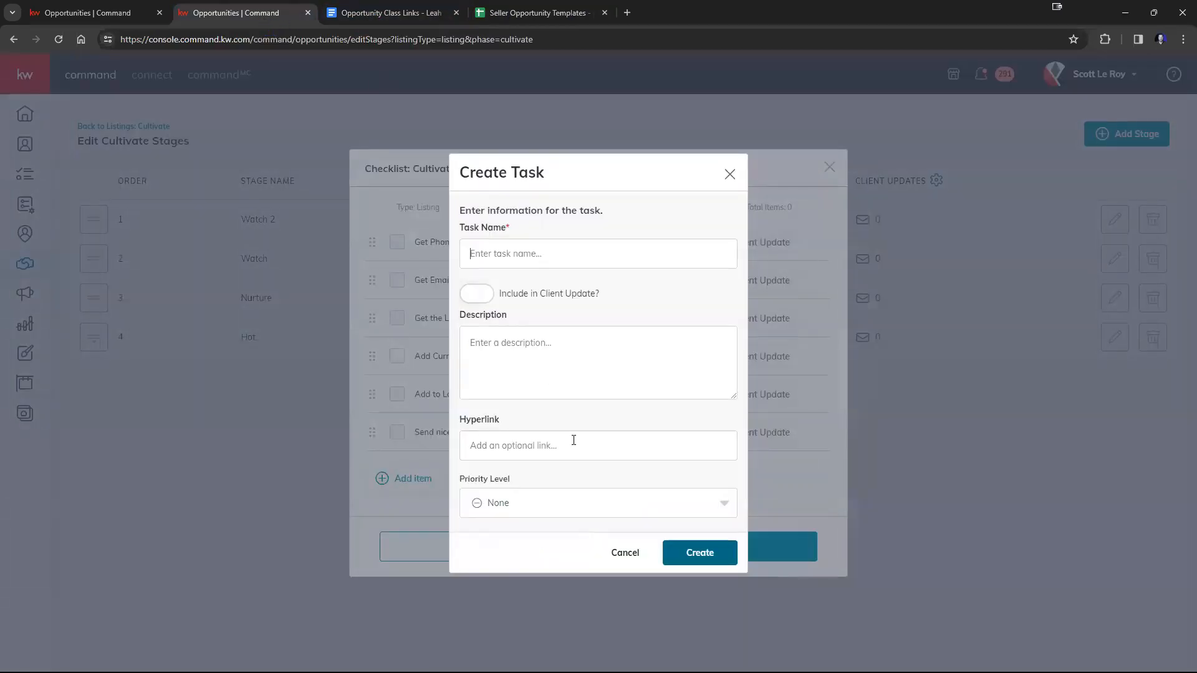
click(521, 253)
key(ctrl+v)
click(701, 552)
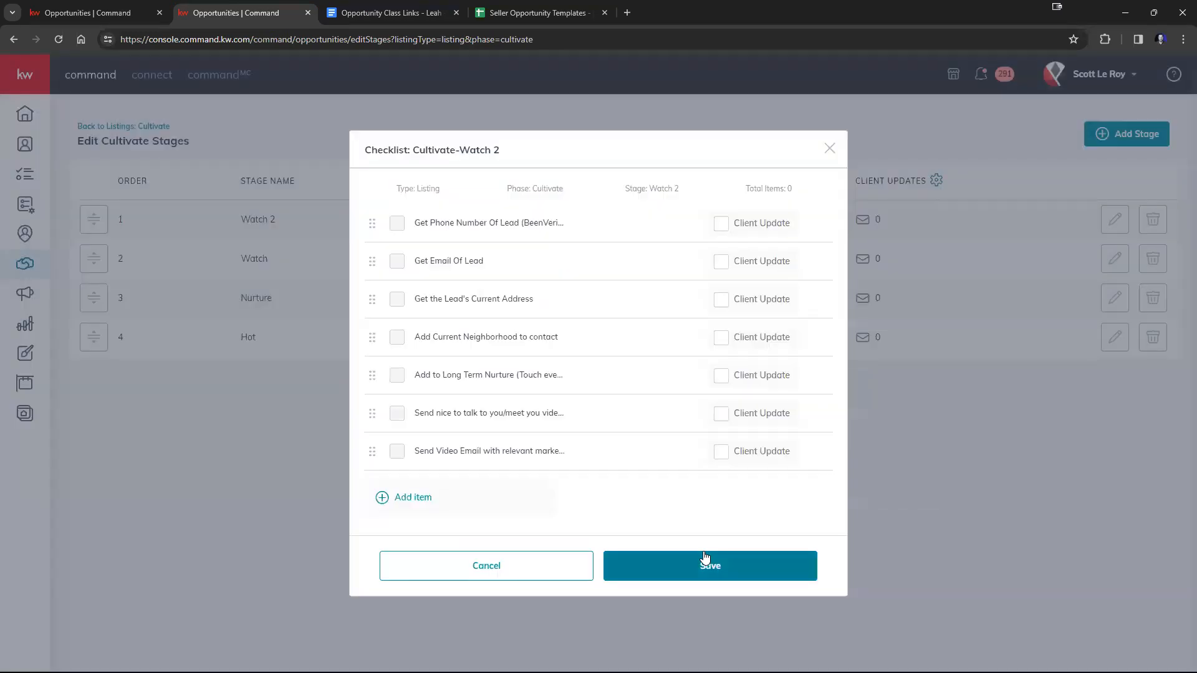
Create the Watch 2 task "Update Opportunity Details As Needed in Pipeline", copied from the template spreadsheet, and save the checklist.
click(536, 12)
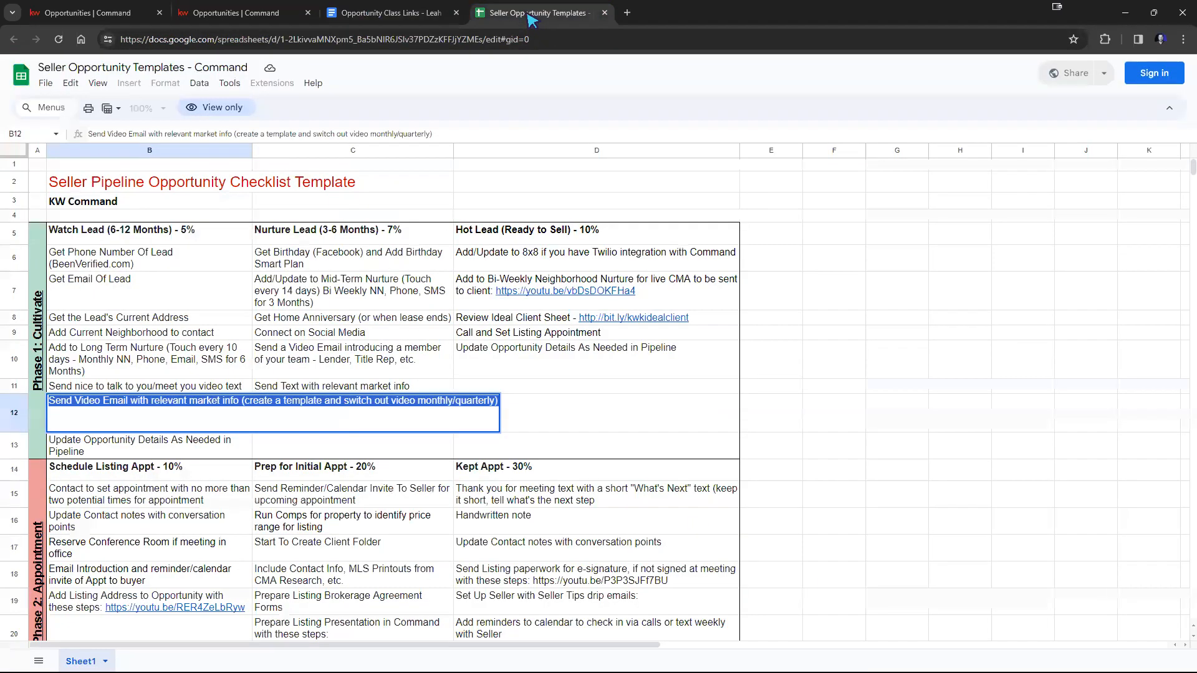
double_click(135, 442)
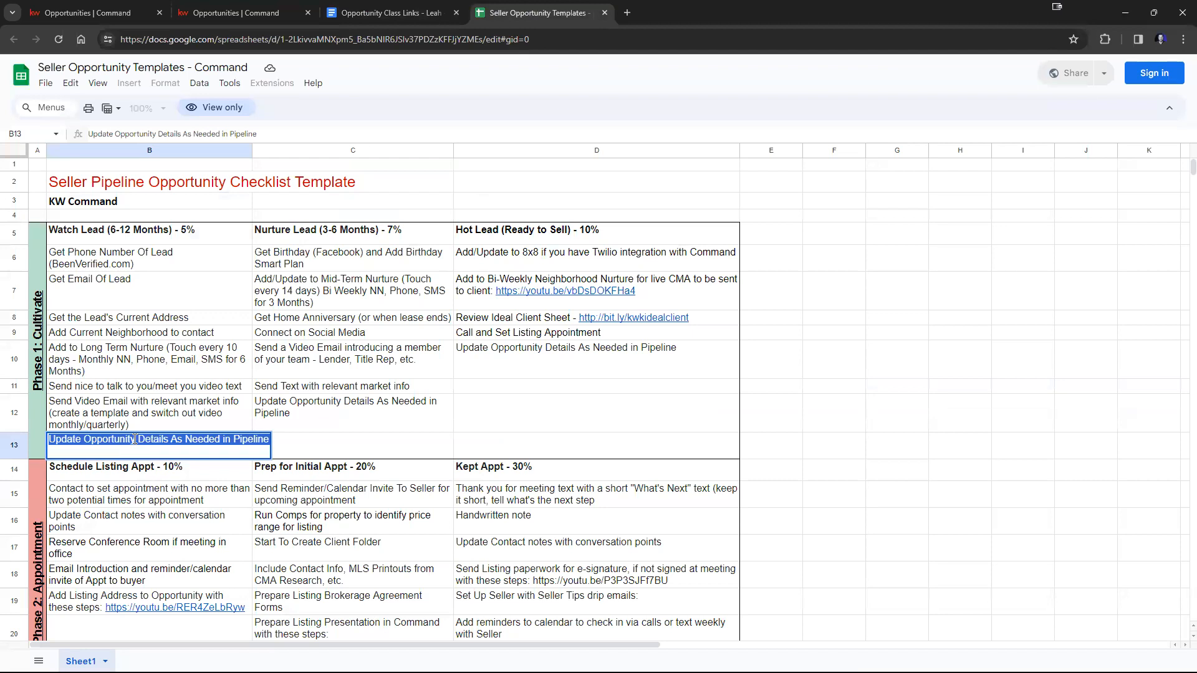
key(ctrl+c)
click(230, 12)
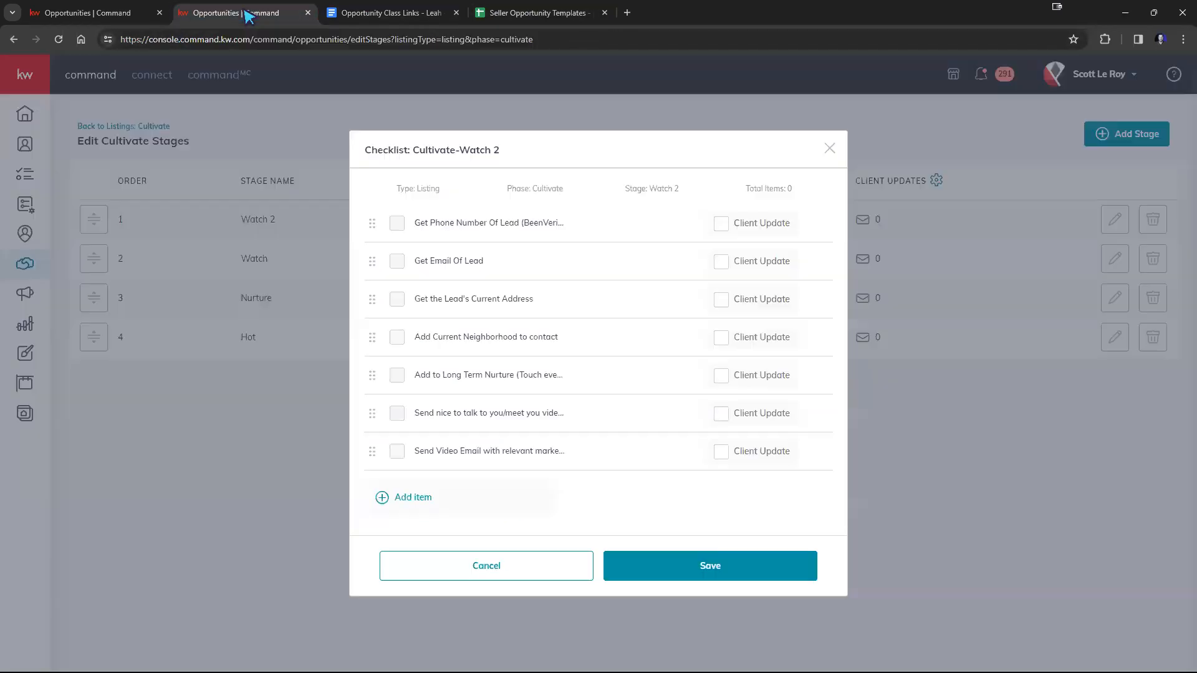
click(429, 498)
right_click(485, 237)
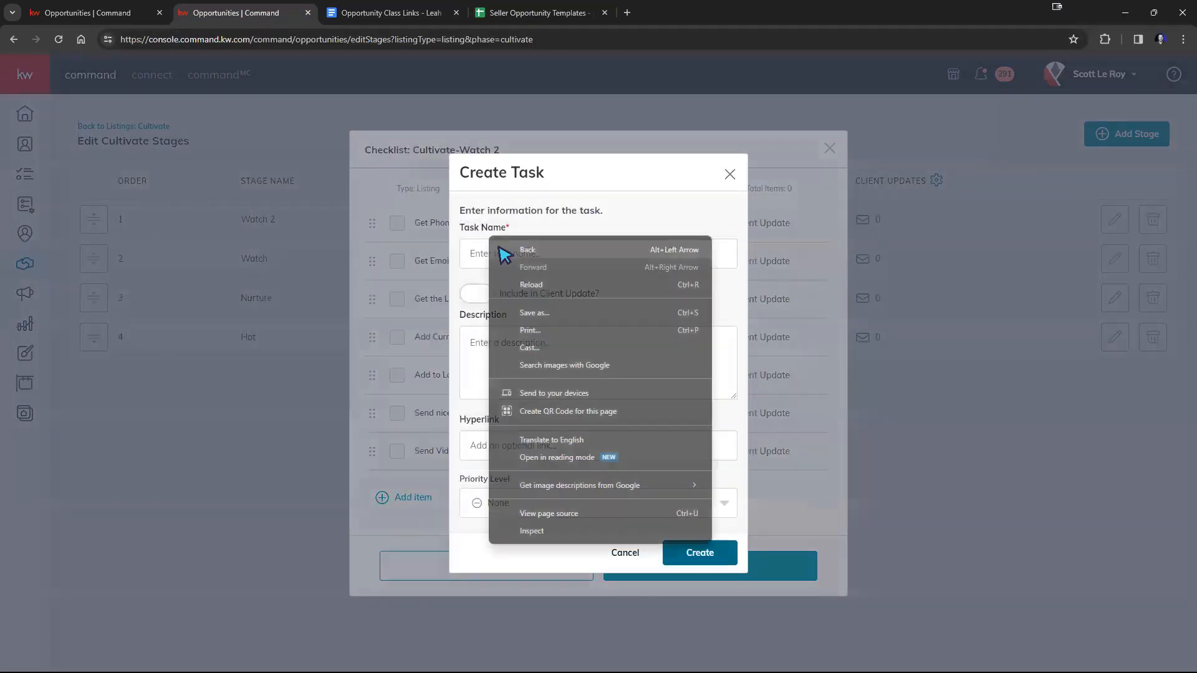
right_click(485, 252)
click(525, 374)
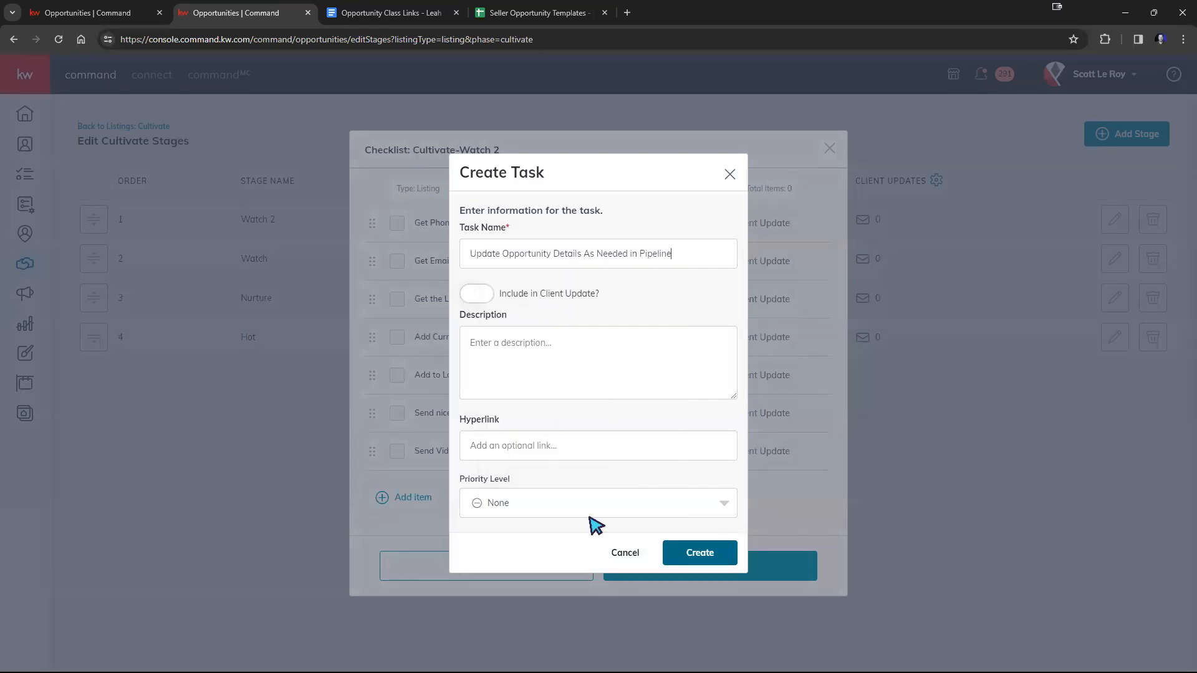
click(696, 554)
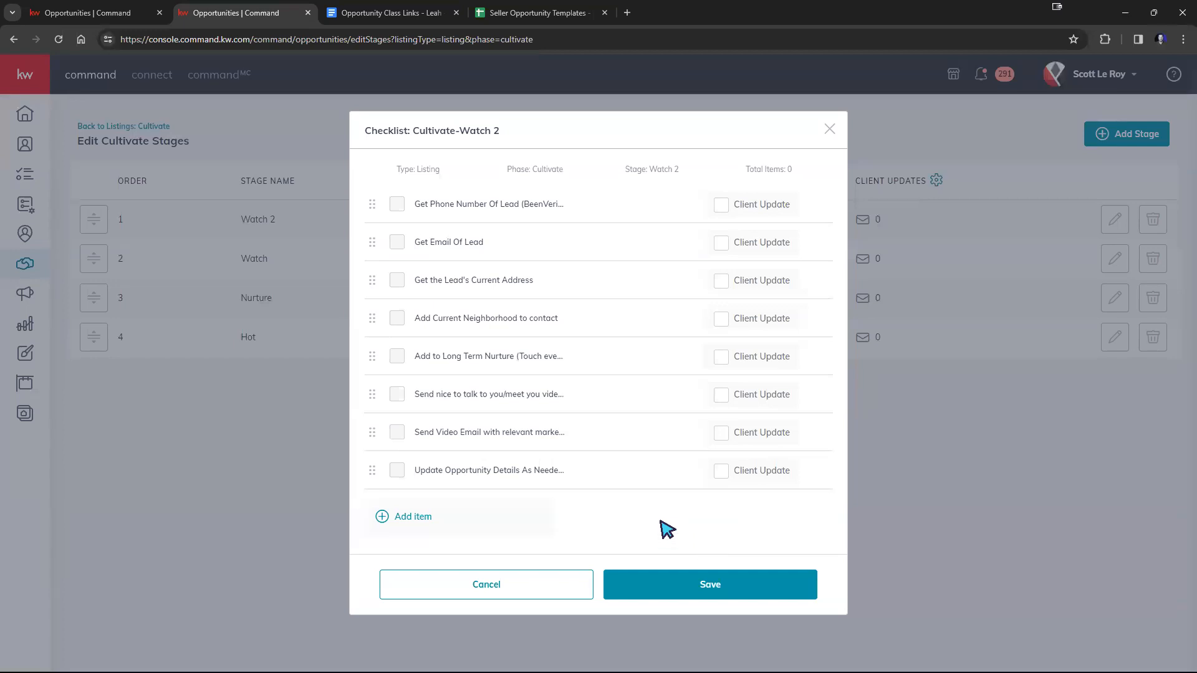
click(787, 594)
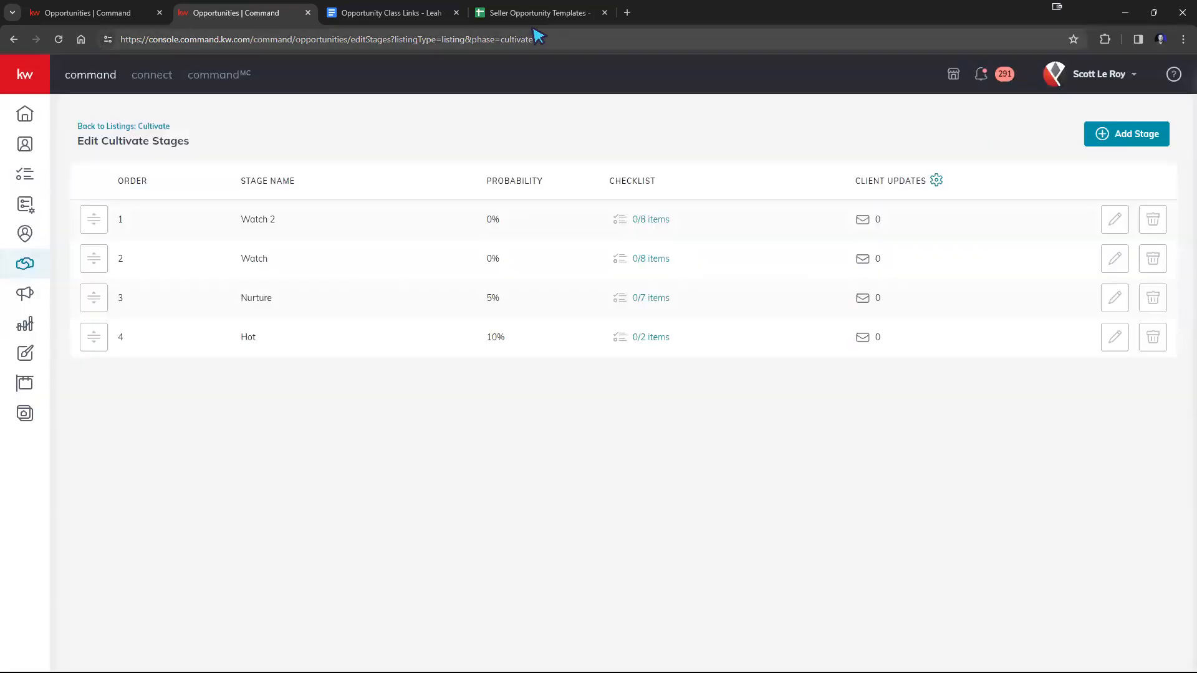
Review the stages and checklist items in the seller template spreadsheet from Phase 1: Cultivate through Phase 5: Closed.
click(531, 13)
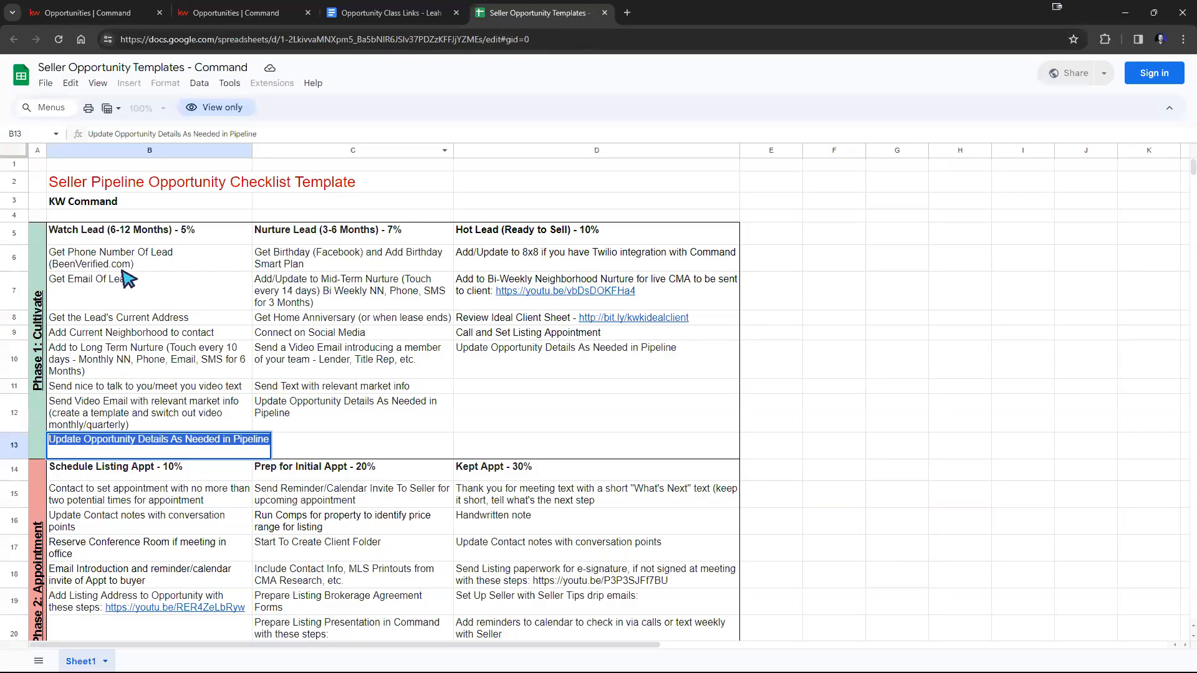
scroll(633, 293, down, 3)
scroll(639, 288, up, 3)
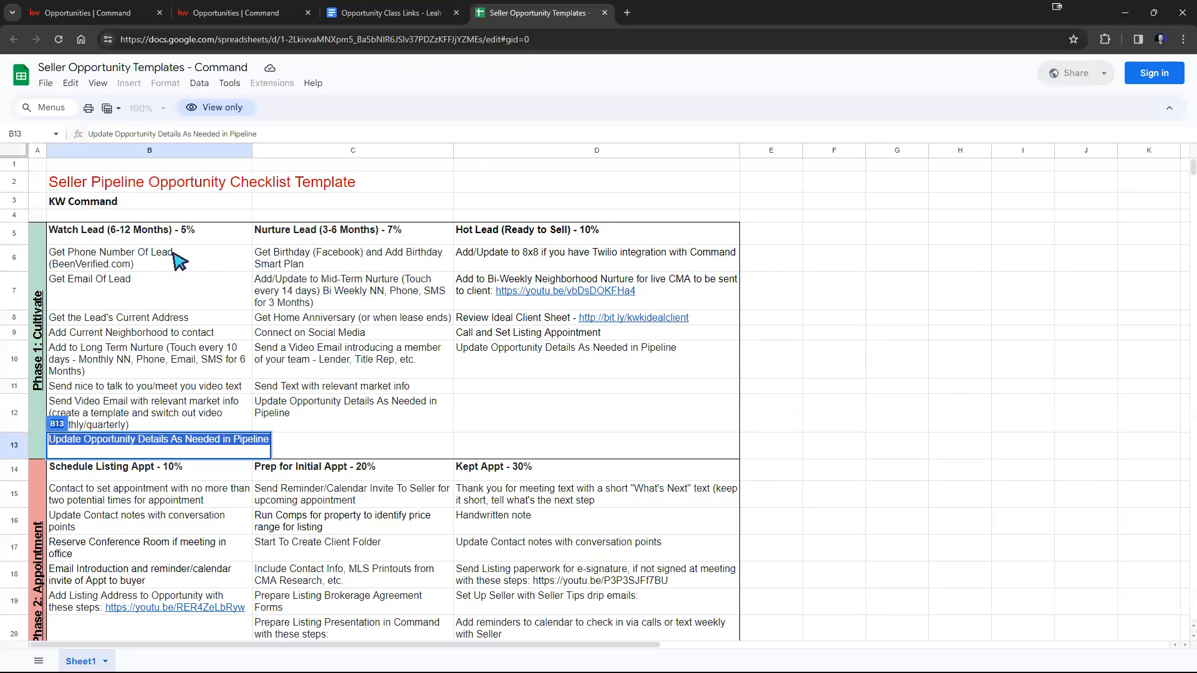
click(193, 230)
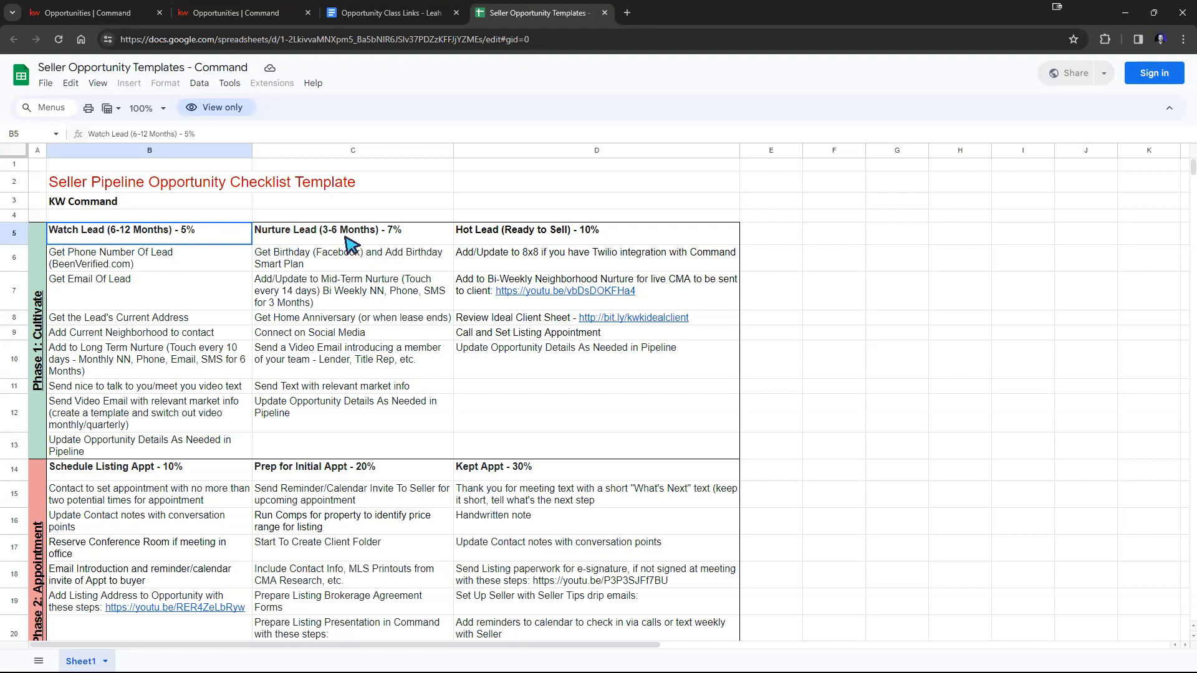
scroll(286, 315, down, 2)
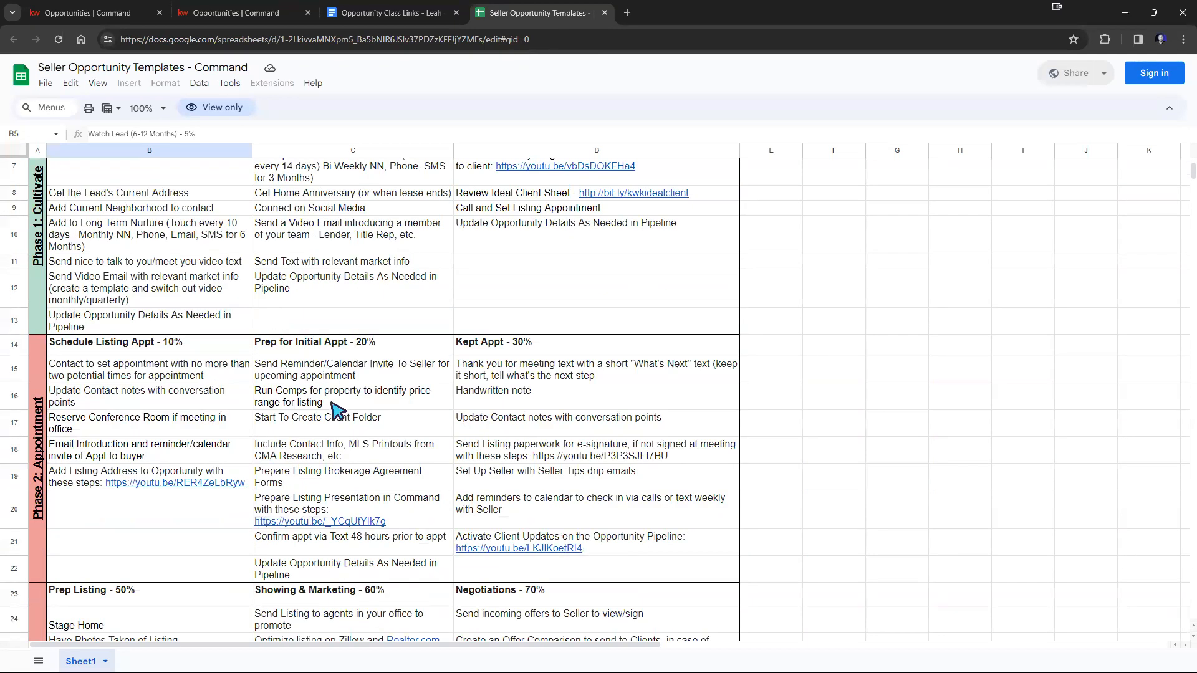
scroll(512, 361, down, 2)
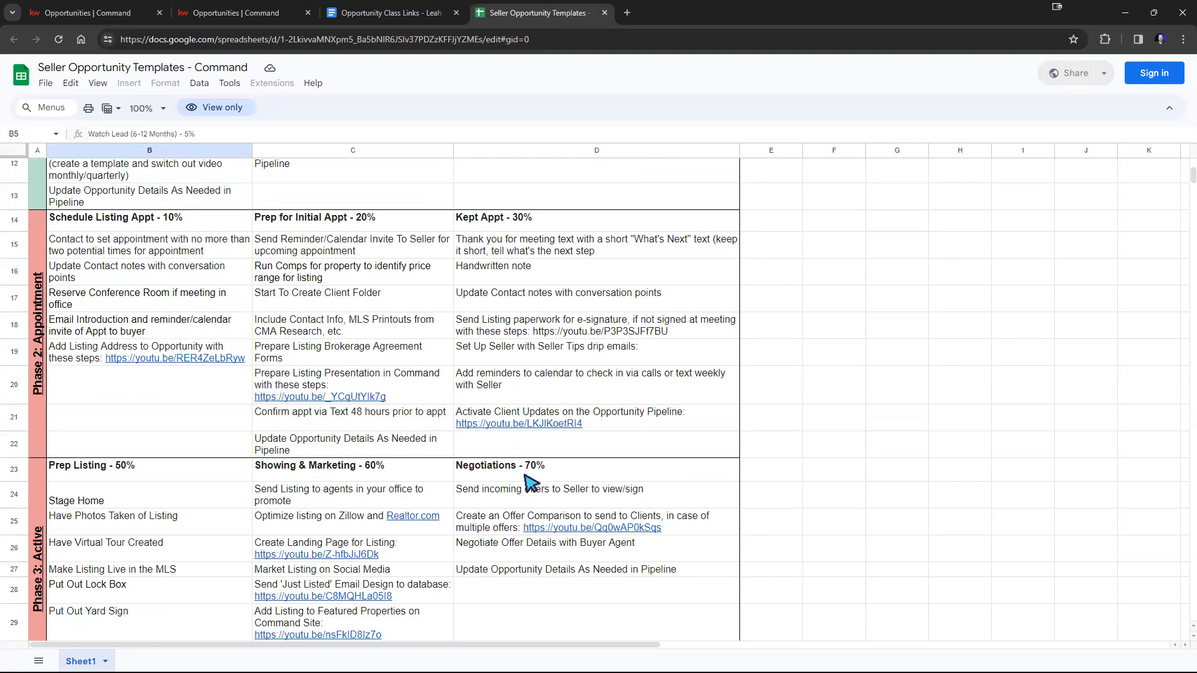
scroll(532, 483, down, 5)
scroll(326, 414, down, 5)
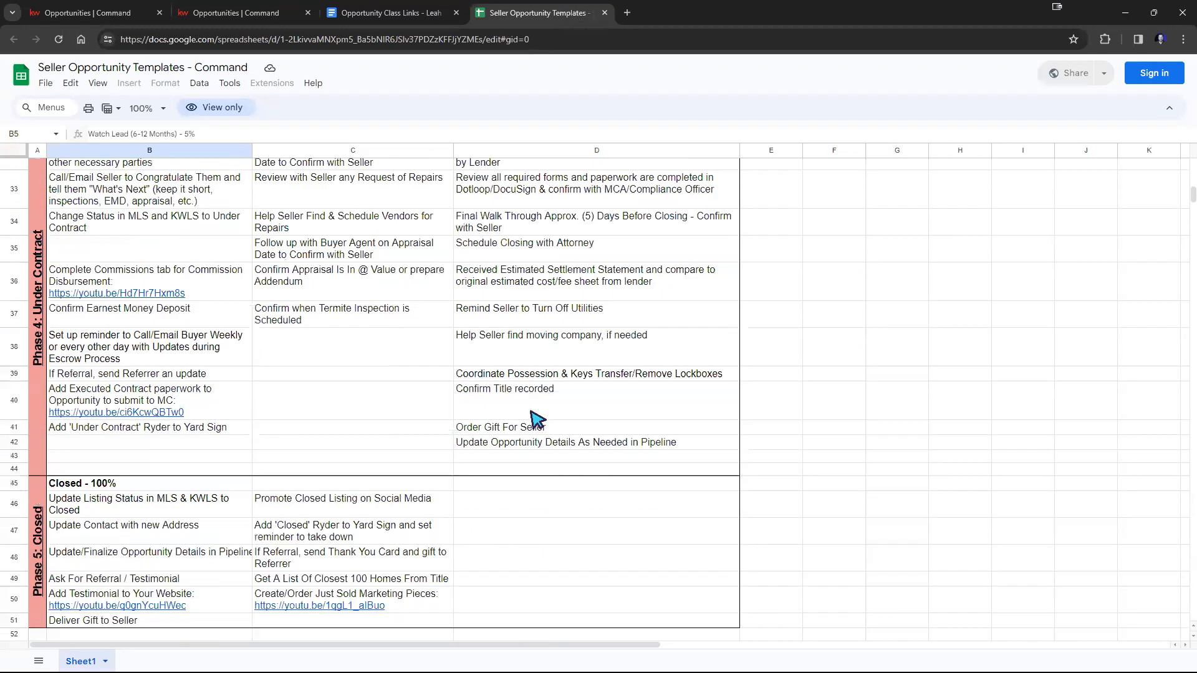
scroll(167, 375, up, 4)
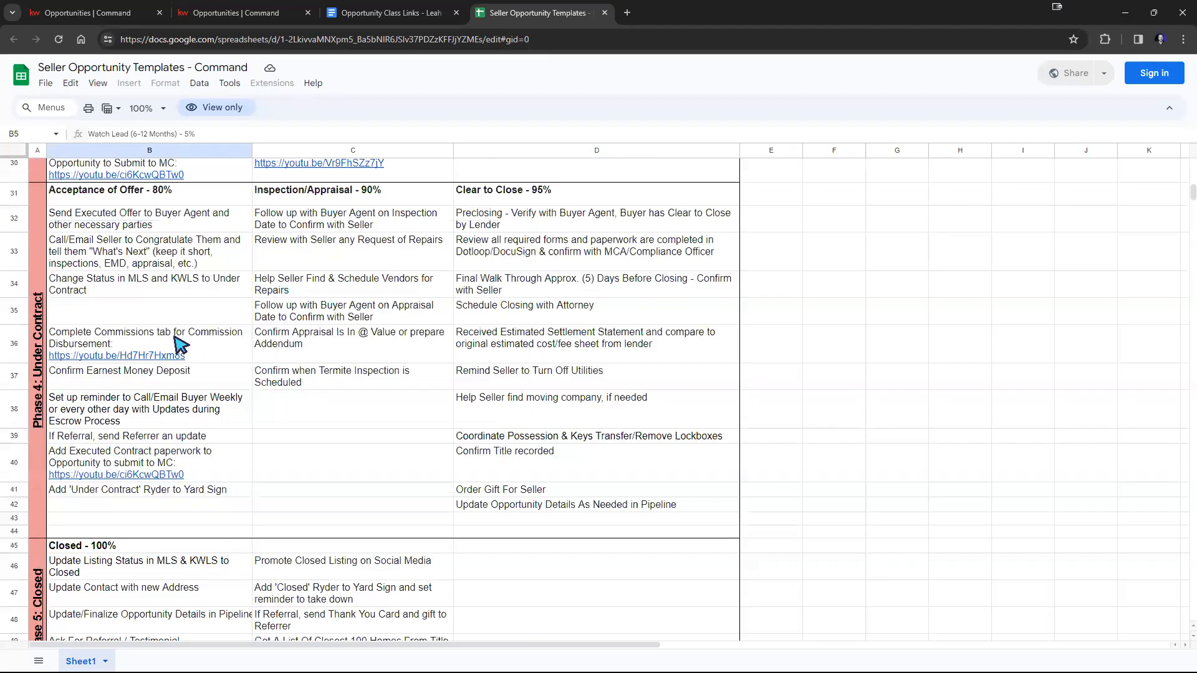
scroll(348, 355, up, 12)
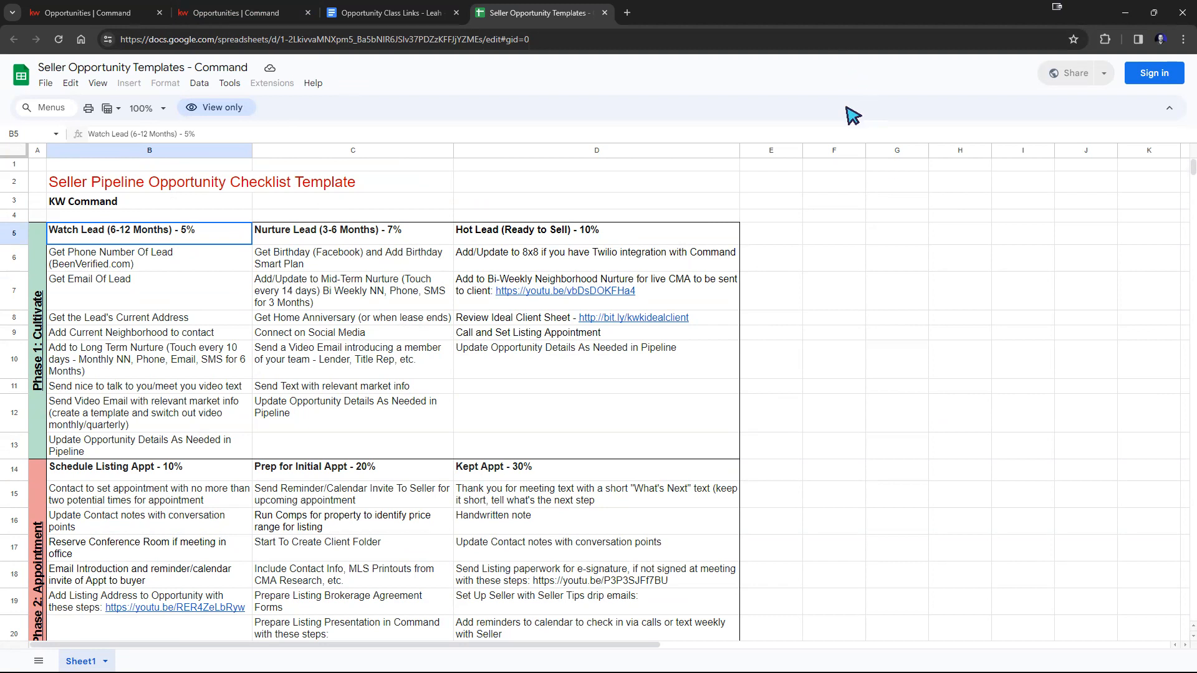
Return from stage editing to the Command opportunities overview and open the Buyers pipeline's Cultivate phase.
click(255, 20)
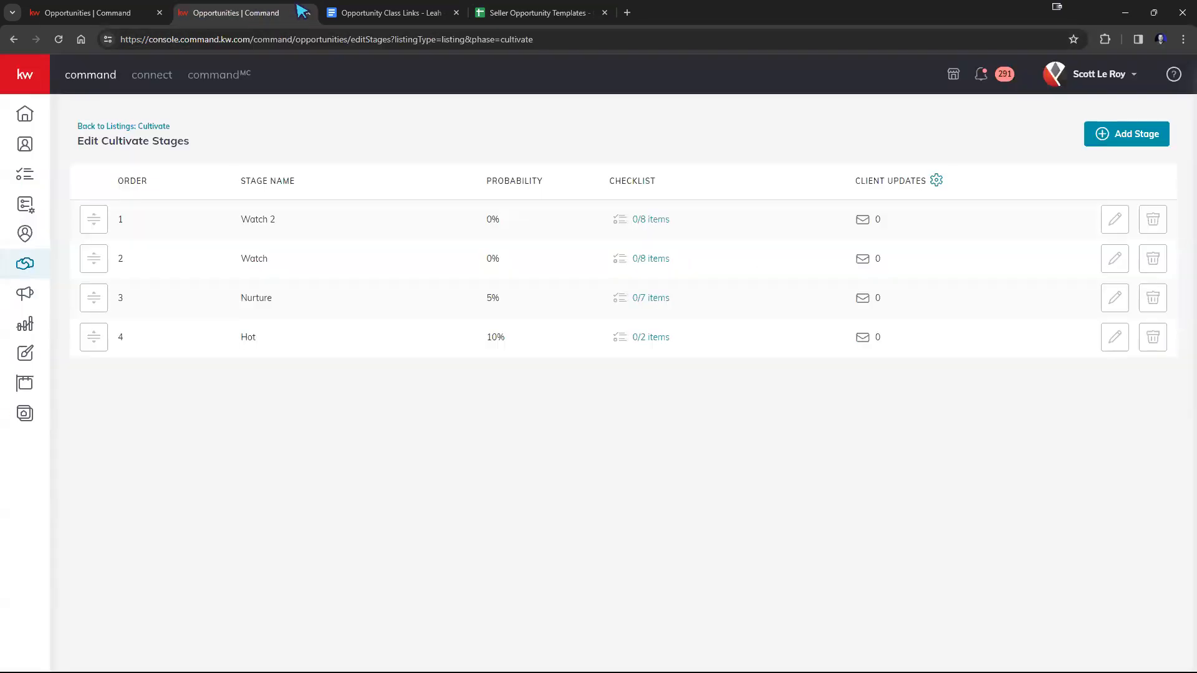
click(141, 129)
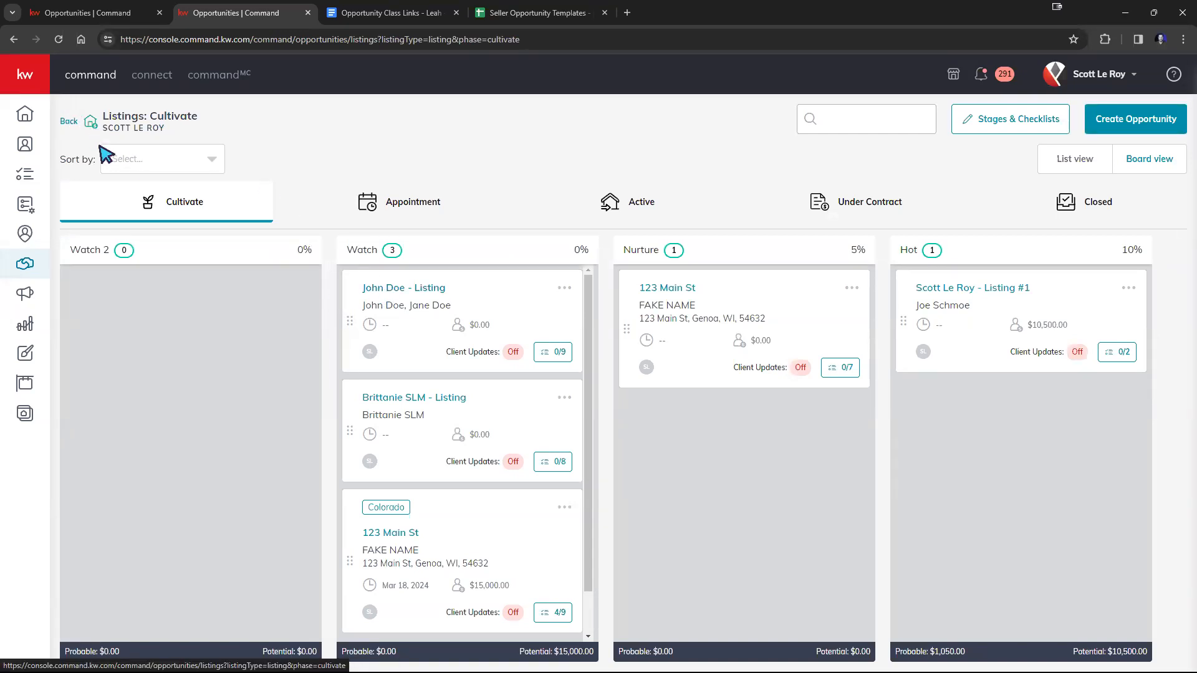
click(78, 121)
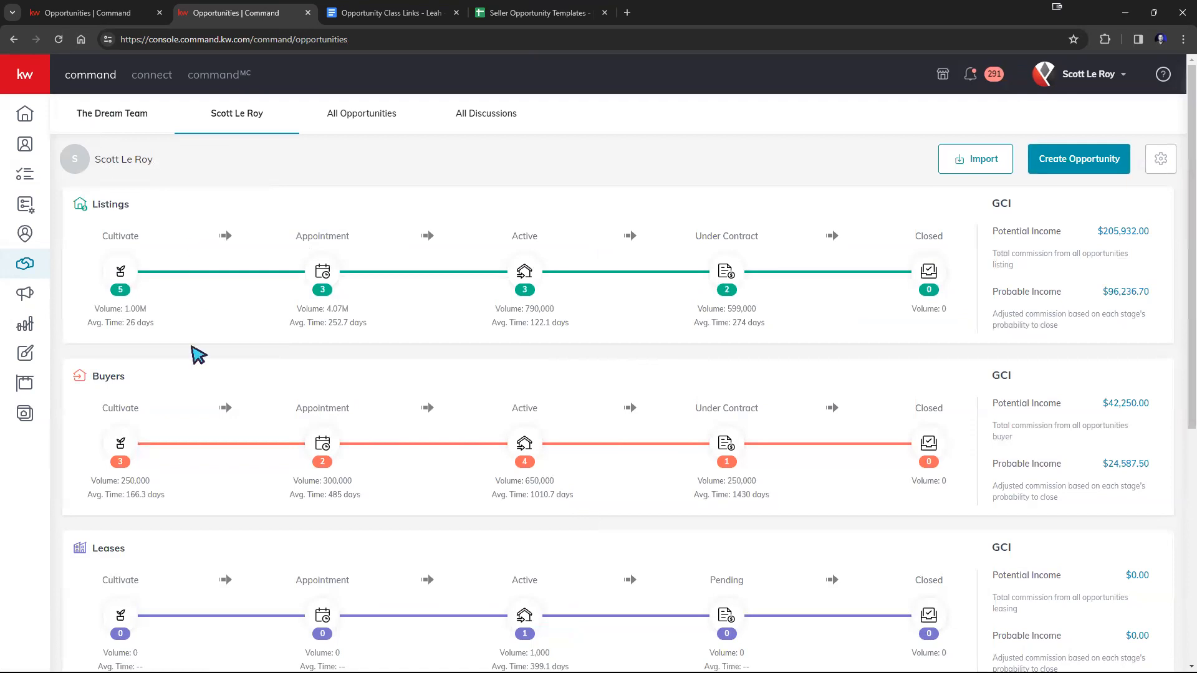
click(120, 444)
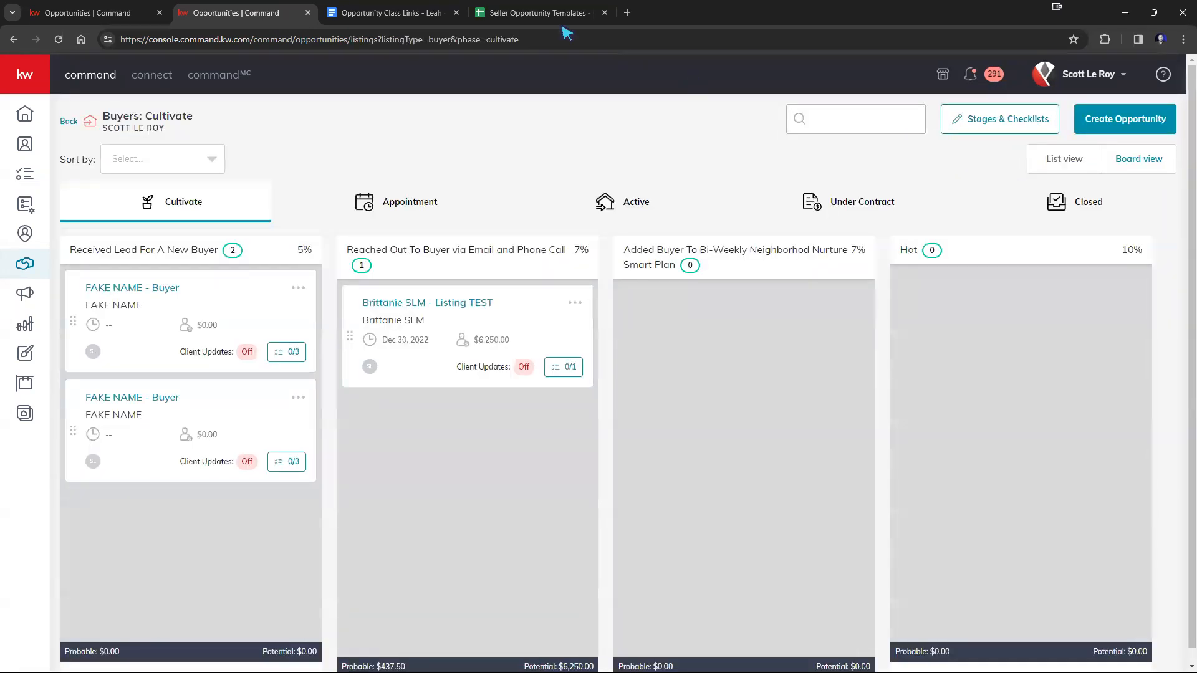
Open the Buyer Opportunity Checklist Template spreadsheet from its link in the Opportunity Class Links document.
click(499, 13)
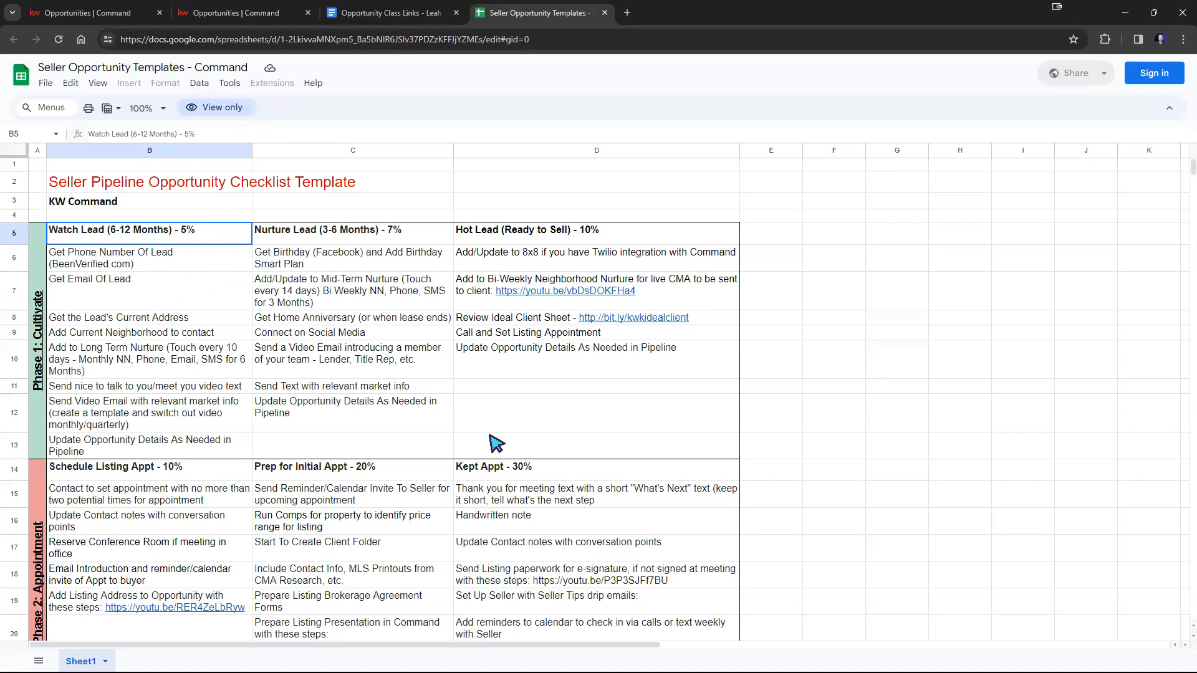
click(353, 19)
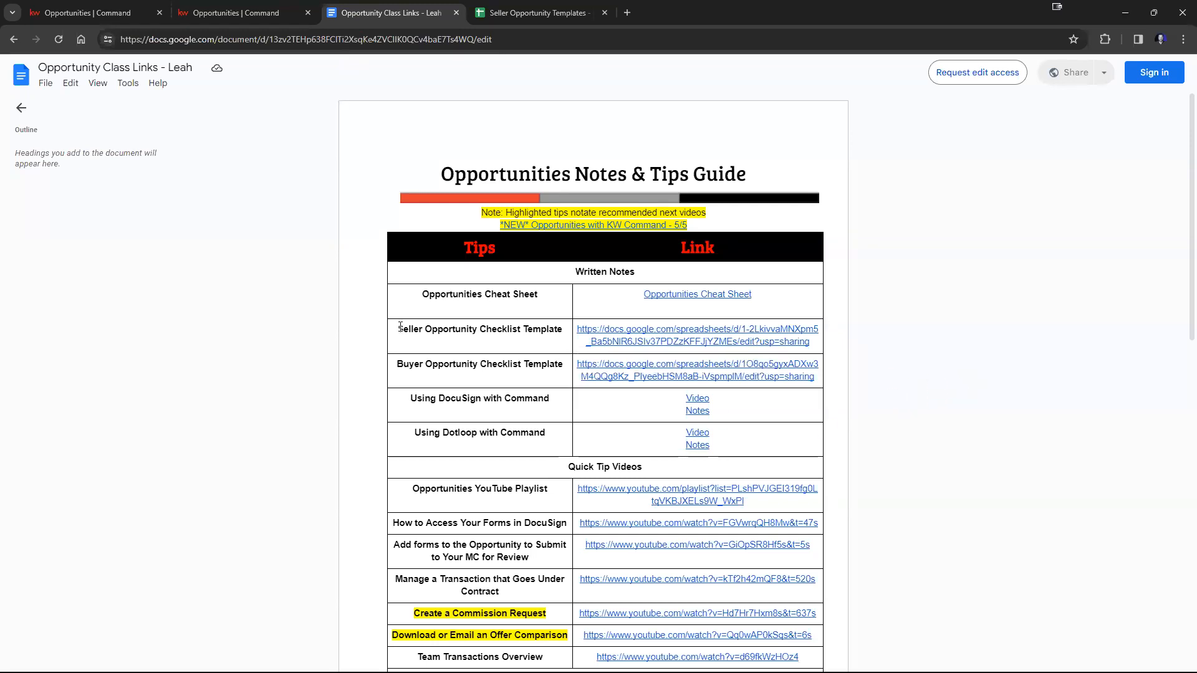
drag(403, 327, 750, 342)
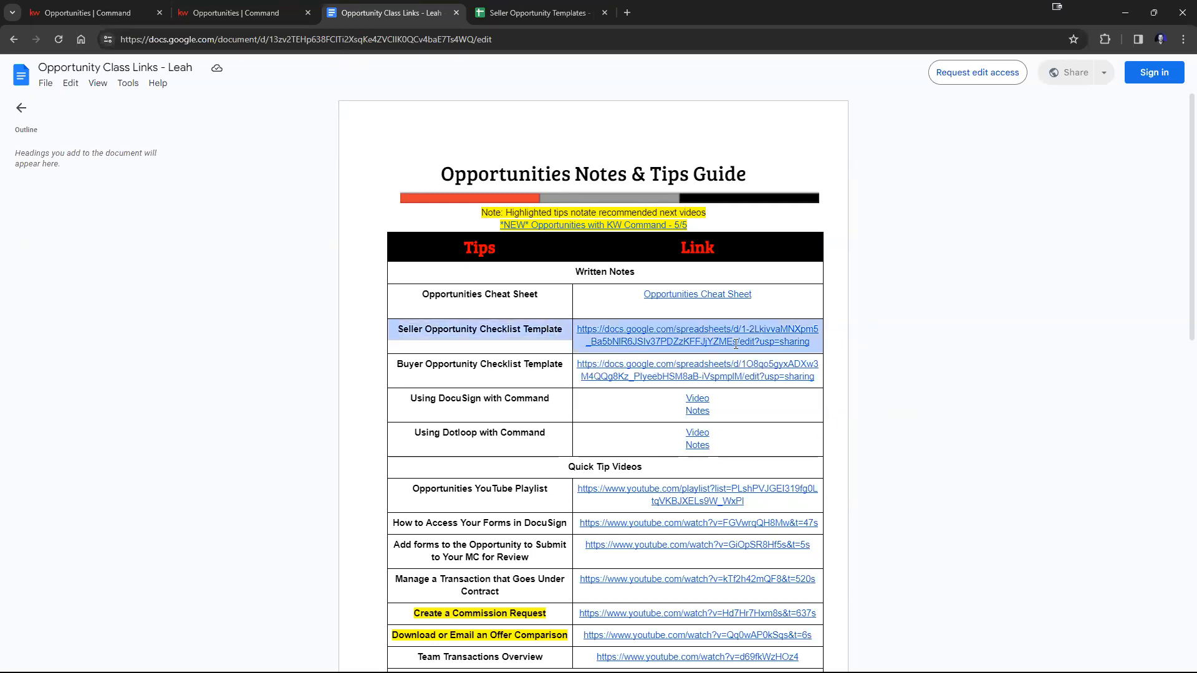
click(594, 367)
click(663, 390)
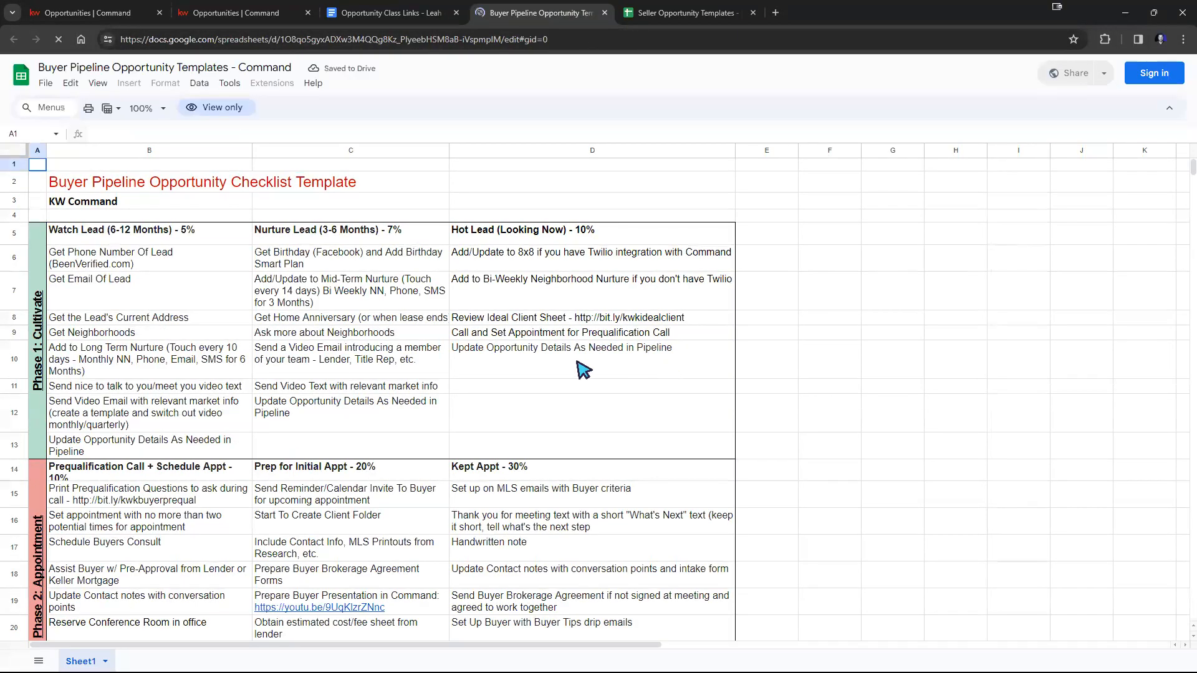
Review the buyer template's checklist items, from the Watch Lead tasks through the Under Contract stages.
click(71, 257)
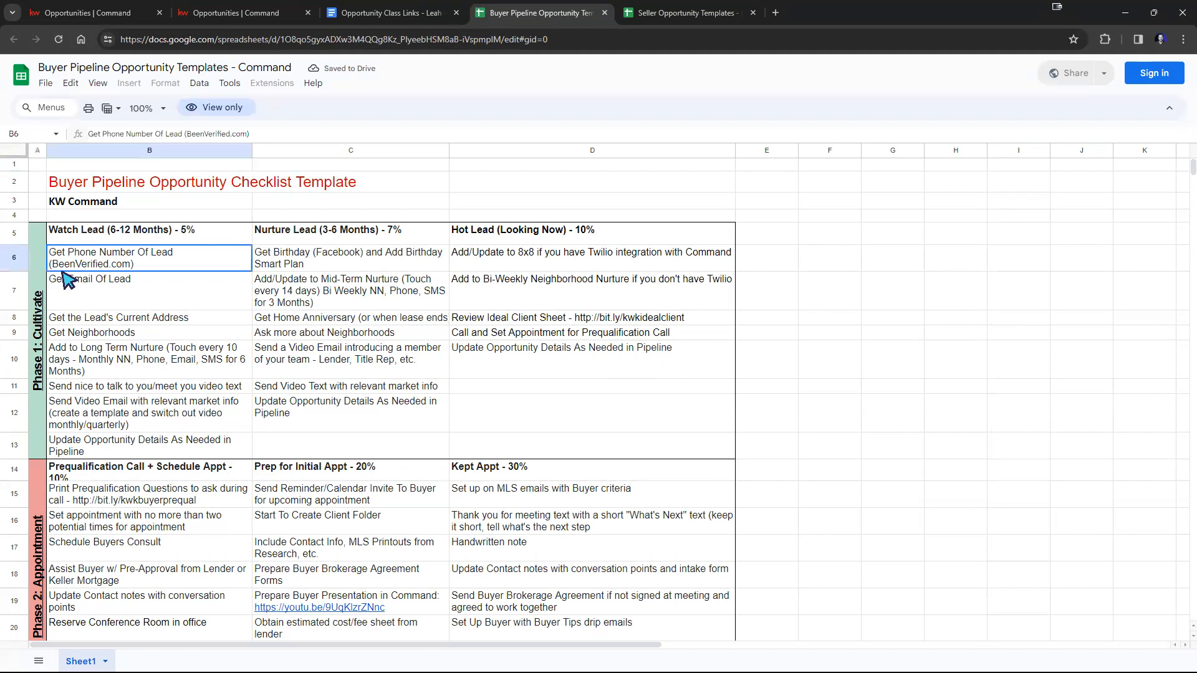
click(67, 282)
click(92, 320)
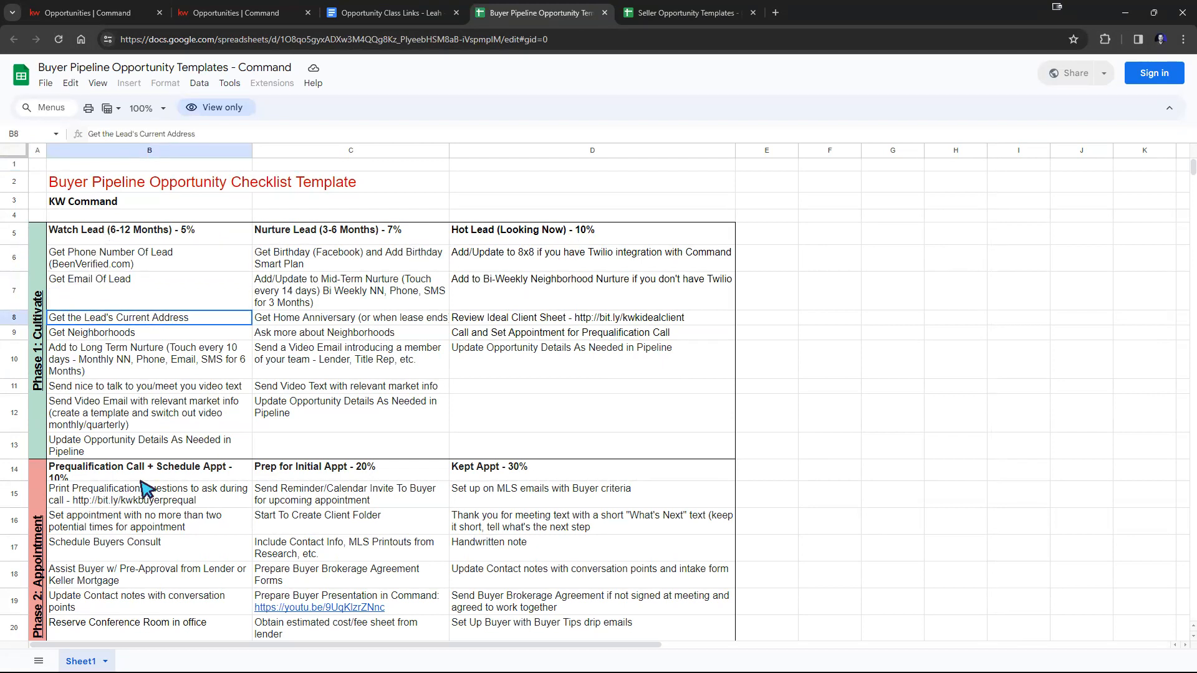
scroll(468, 477, down, 8)
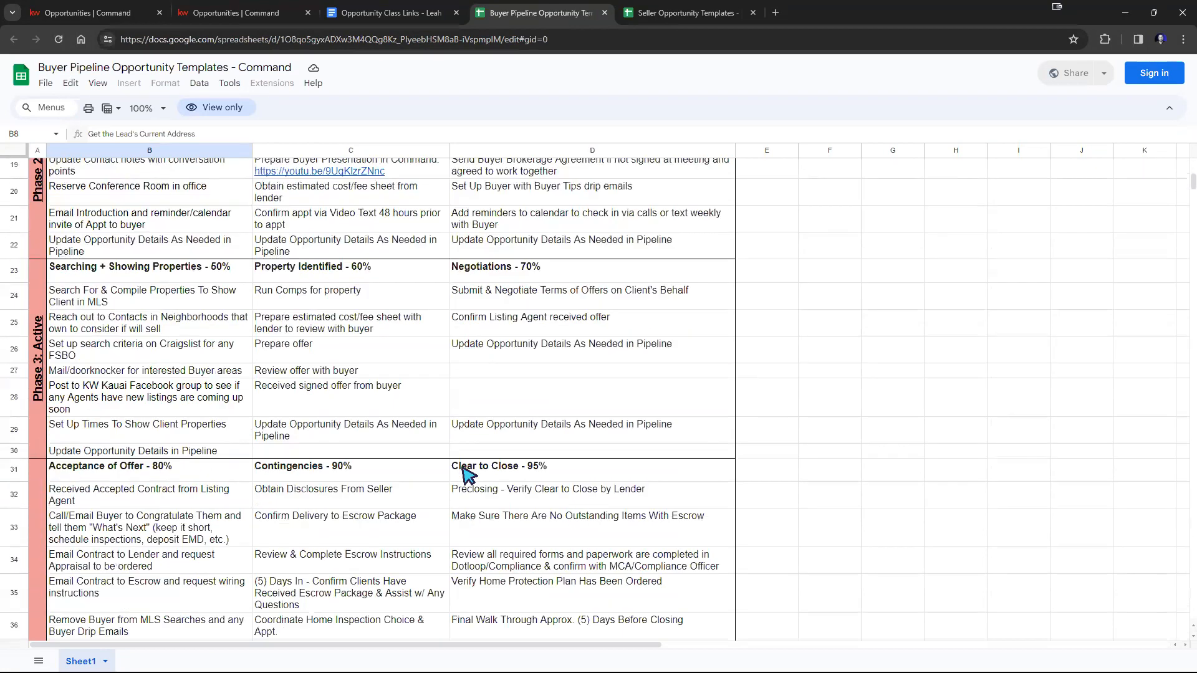
scroll(468, 477, down, 3)
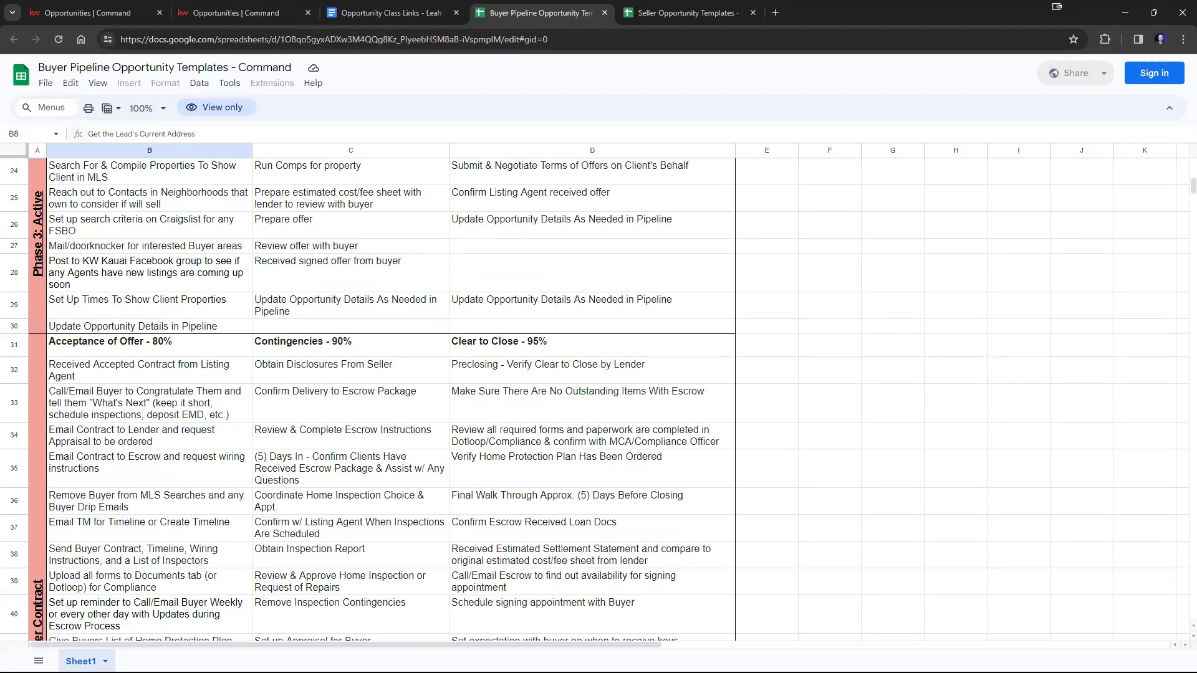